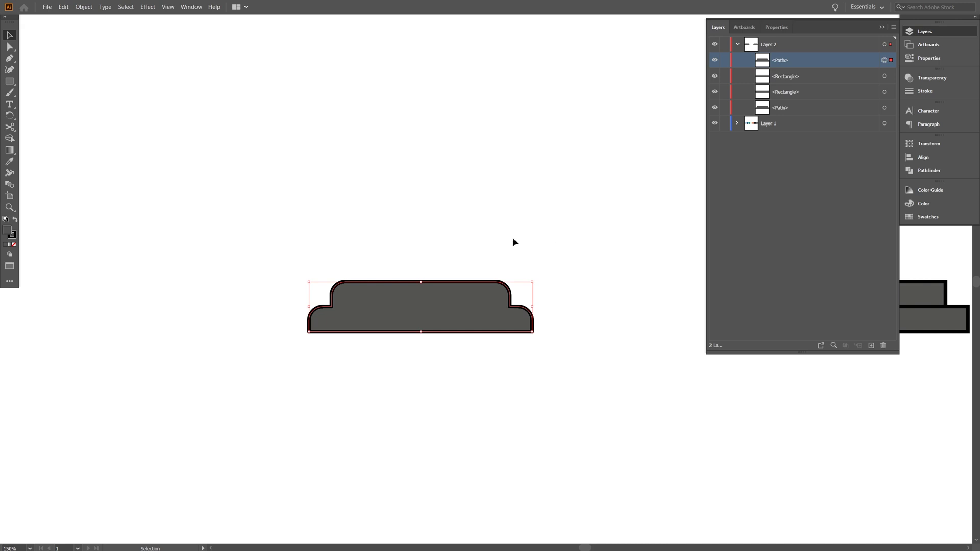
Remove the stroke from the lowest path in Layer 2, the grey-filled rounded stepped shape
{"action": "left_click", "coordinate": [455, 267]}
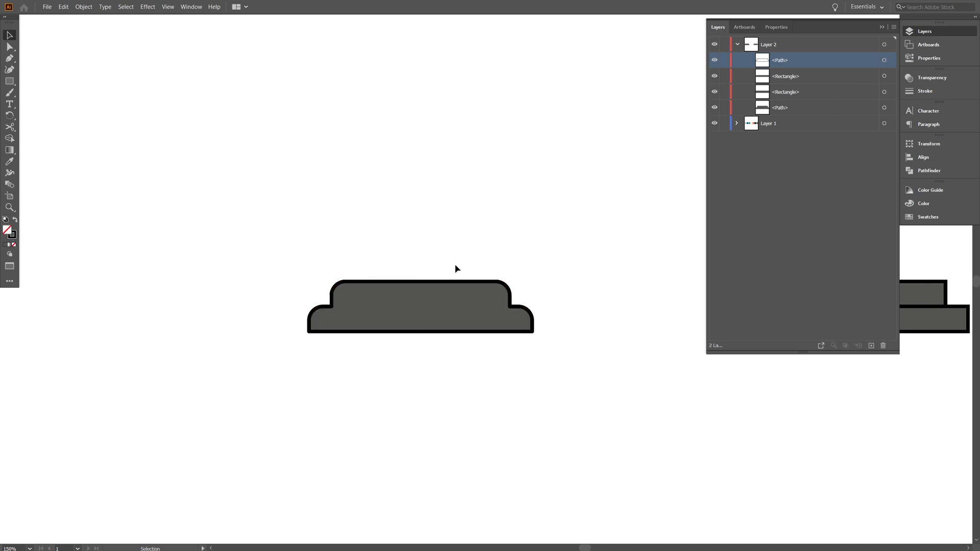
{"action": "left_click", "coordinate": [884, 107]}
{"action": "left_click", "coordinate": [10, 238]}
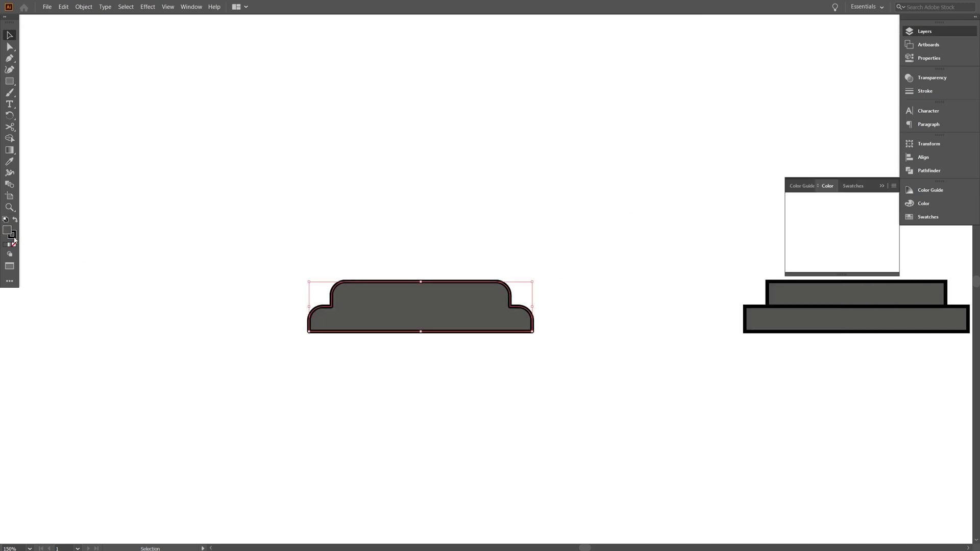
{"action": "left_click", "coordinate": [13, 244]}
{"action": "left_click", "coordinate": [359, 270]}
{"action": "left_click", "coordinate": [936, 34]}
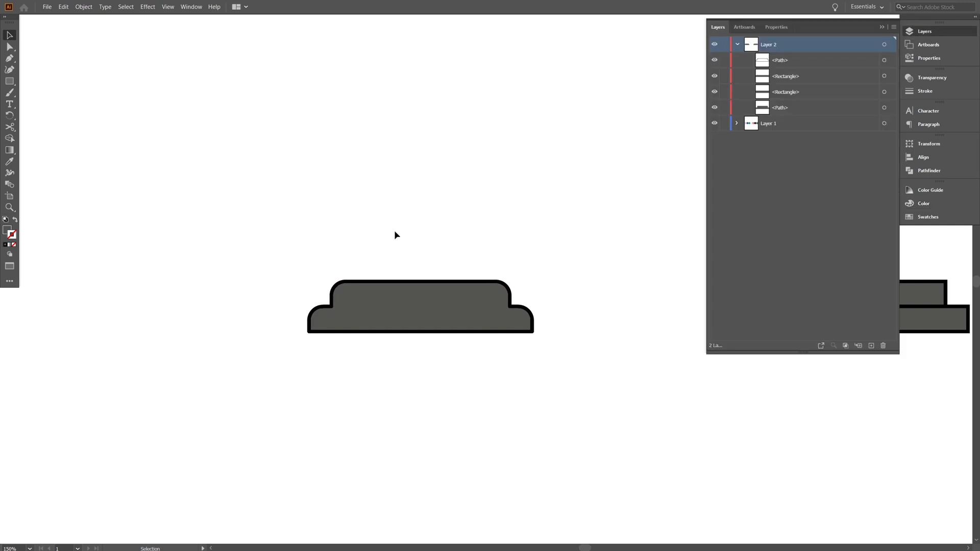
Make two horizontally offset copies of the stepped shape above the original and trim them with Shape Builder to leave only the left-edge sliver
{"action": "left_click_drag", "start_coordinate": [376, 289], "coordinate": [415, 204]}
{"action": "left_click_drag", "start_coordinate": [263, 155], "coordinate": [557, 254]}
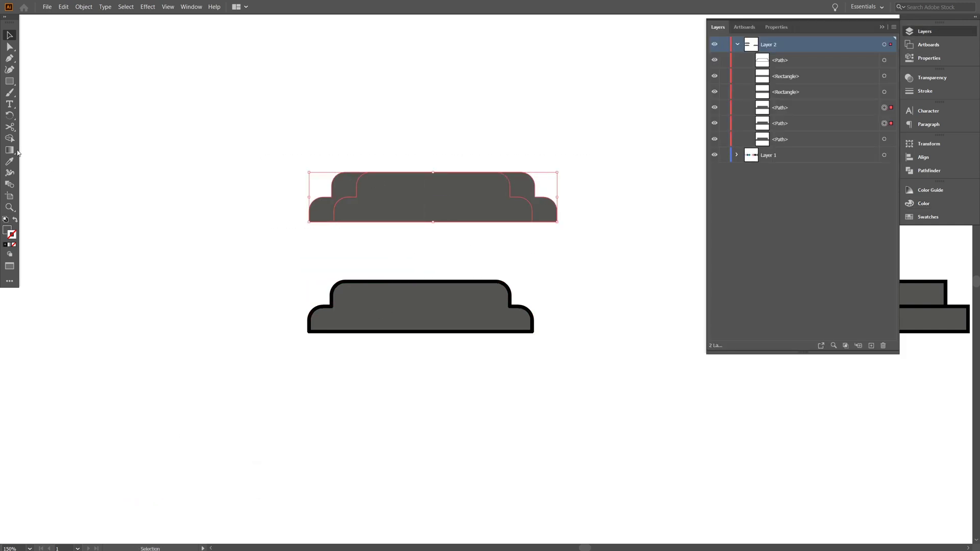
{"action": "key", "text": "shift+m"}
{"action": "left_click_drag", "start_coordinate": [590, 204], "coordinate": [443, 202]}
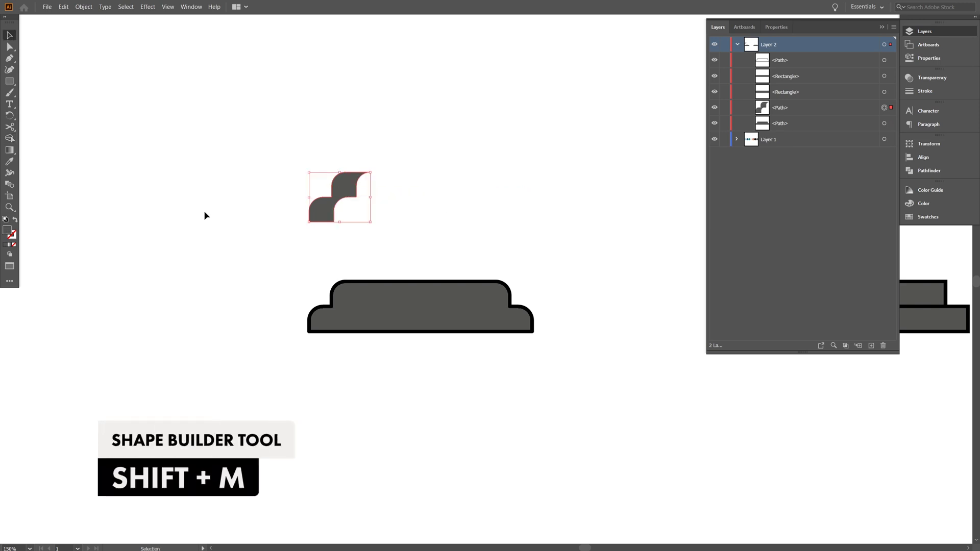
Fill the sliver with f2f2f2 and place it over the left end of the stepped shape
{"action": "double_click", "coordinate": [7, 230]}
{"action": "type", "text": "f2f2f2"}
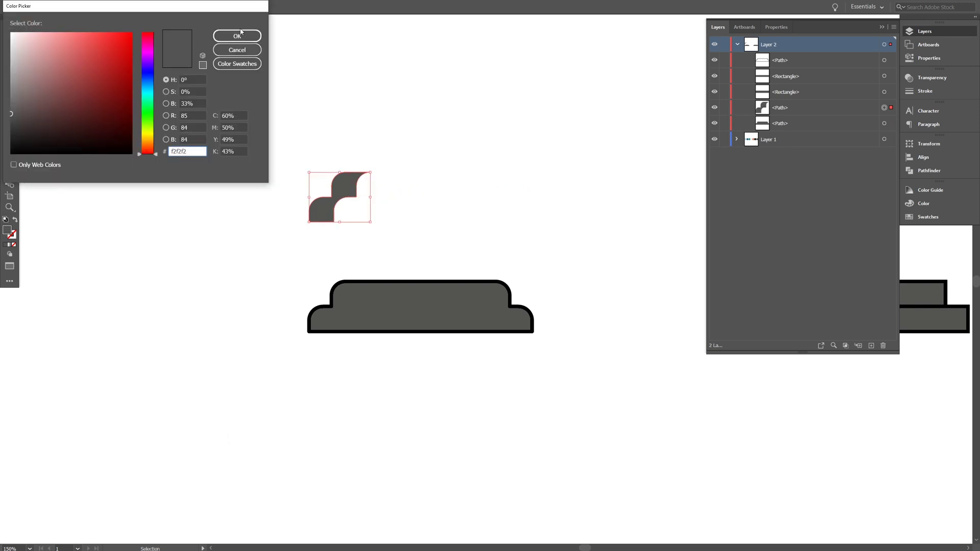
{"action": "left_click", "coordinate": [241, 33]}
{"action": "left_click_drag", "start_coordinate": [359, 192], "coordinate": [430, 298]}
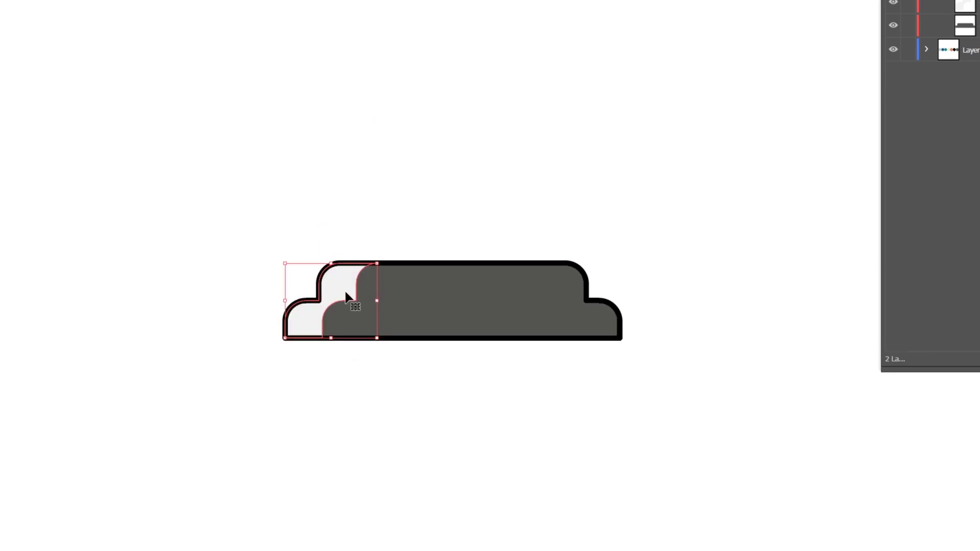
Reflect a copy of the light sliver across the vertical axis and align it with the stepped shape's right end
{"action": "right_click", "coordinate": [425, 288]}
{"action": "mouse_move", "coordinate": [490, 466]}
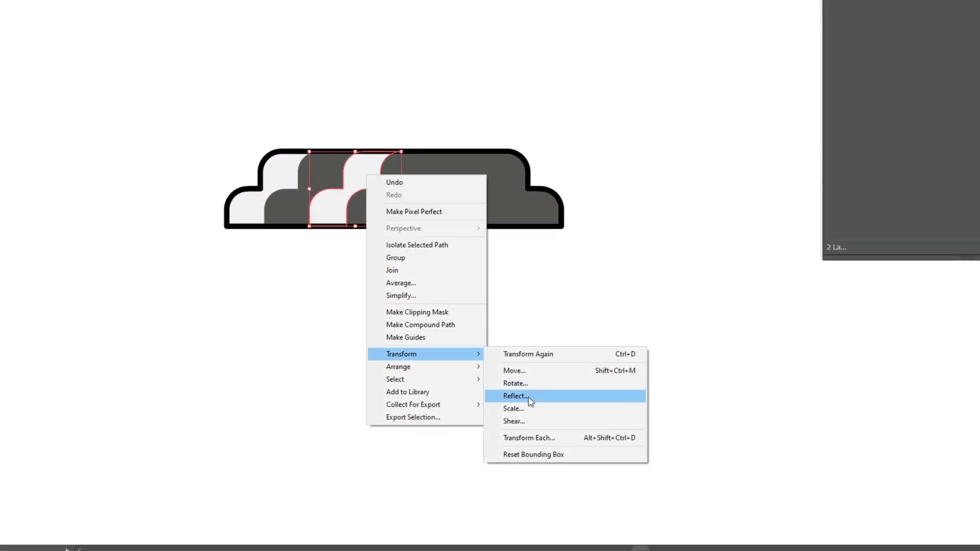
{"action": "left_click", "coordinate": [529, 398]}
{"action": "left_click", "coordinate": [637, 386]}
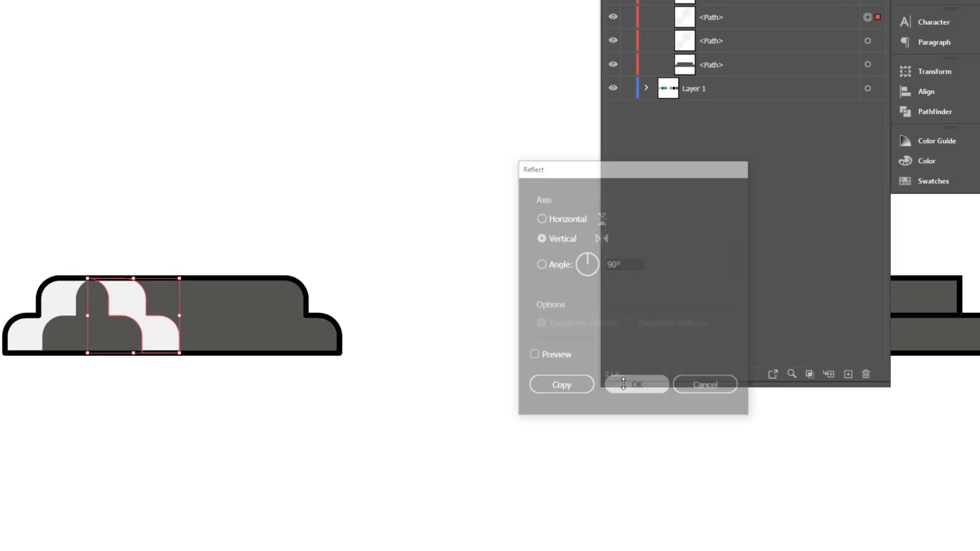
{"action": "left_click_drag", "start_coordinate": [401, 213], "coordinate": [426, 212]}
{"action": "left_click_drag", "start_coordinate": [204, 346], "coordinate": [339, 347]}
Sample the black swatch with the Eyedropper for the right-hand sliver and remove its stroke
{"action": "scroll", "coordinate": [249, 234], "scroll_direction": "down", "scroll_amount": 5}
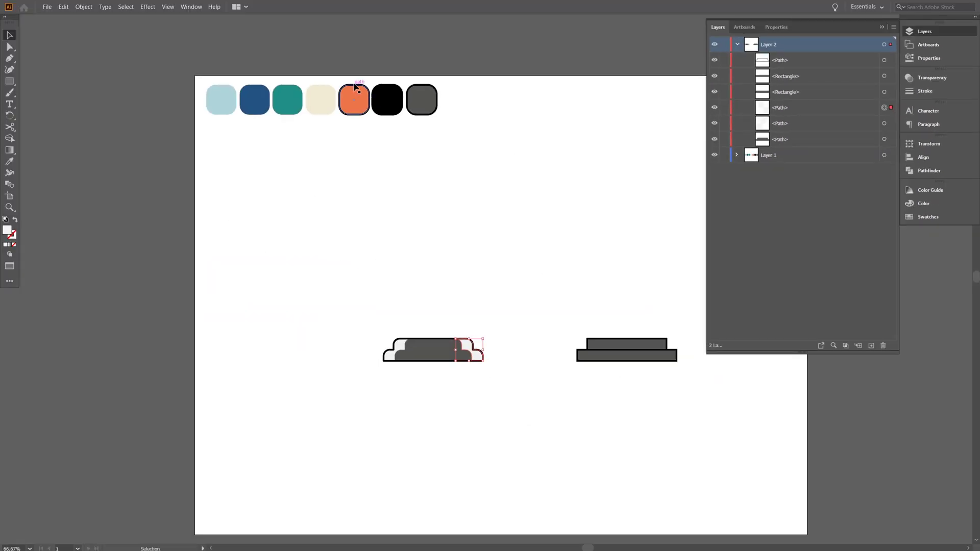
{"action": "left_click", "coordinate": [388, 108]}
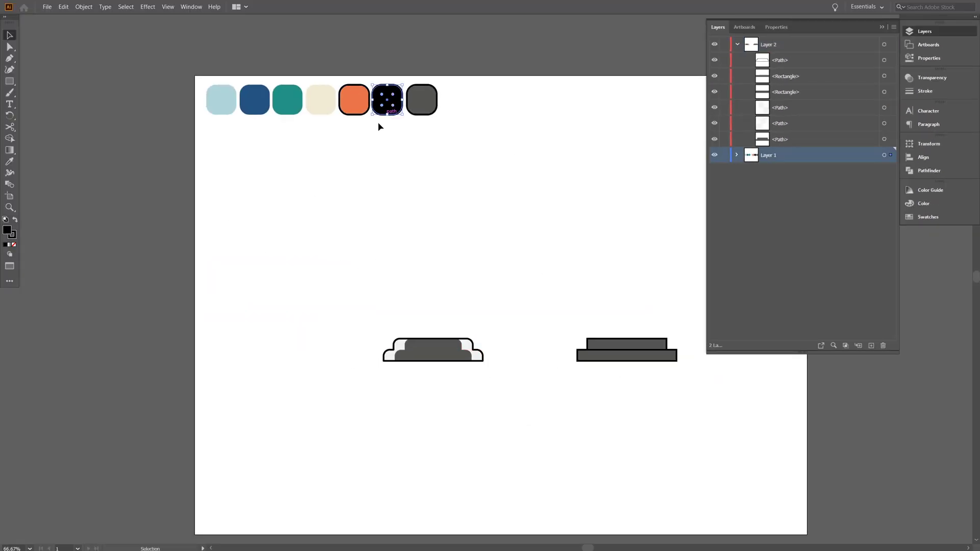
{"action": "left_click", "coordinate": [470, 360]}
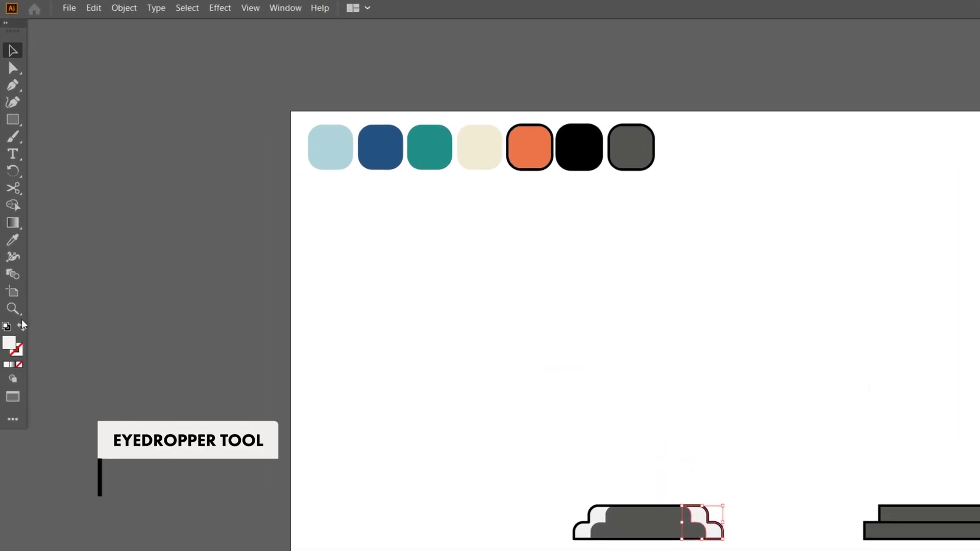
{"action": "key", "text": "i"}
{"action": "left_click", "coordinate": [581, 164]}
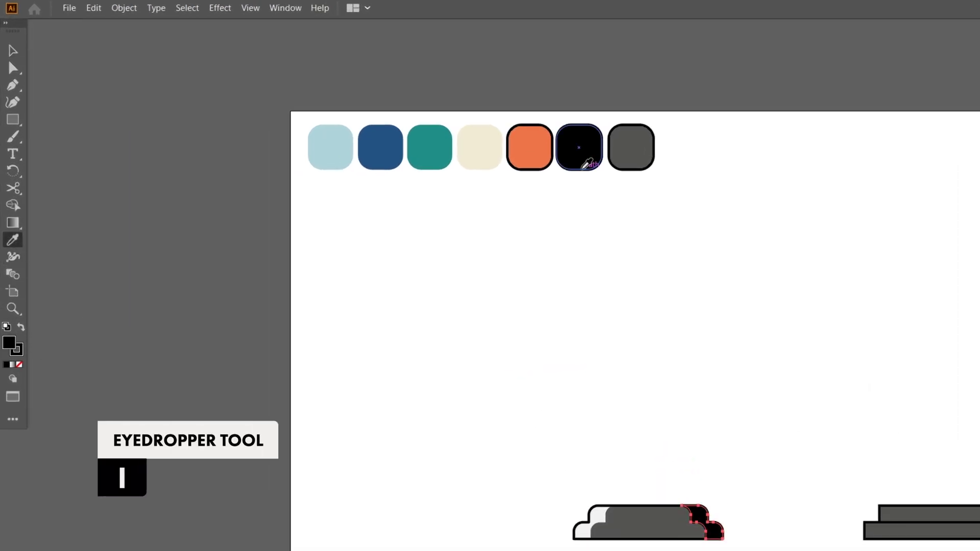
{"action": "key", "text": "v"}
{"action": "left_click", "coordinate": [19, 365]}
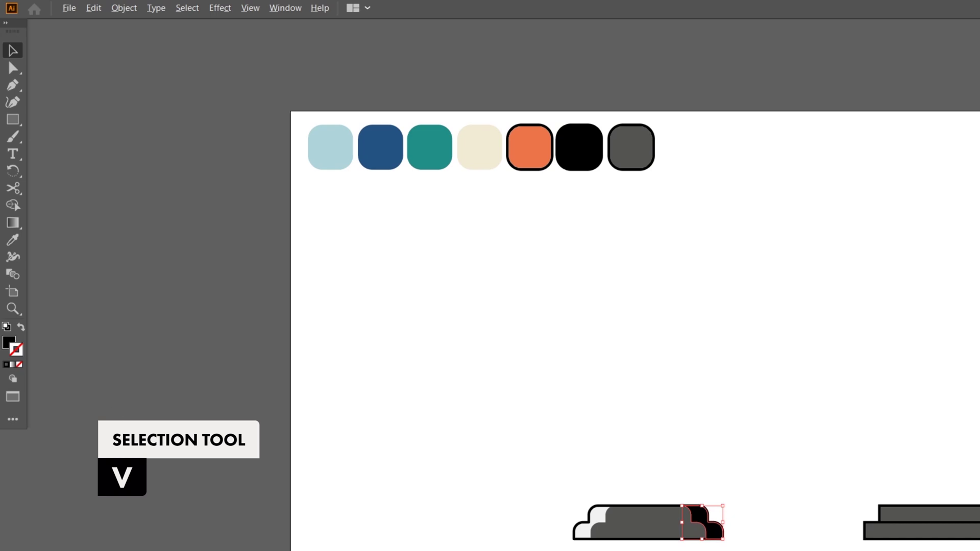
Select both the light and black slivers and set their opacity to 50%
{"action": "left_click", "coordinate": [597, 517], "text": "shift"}
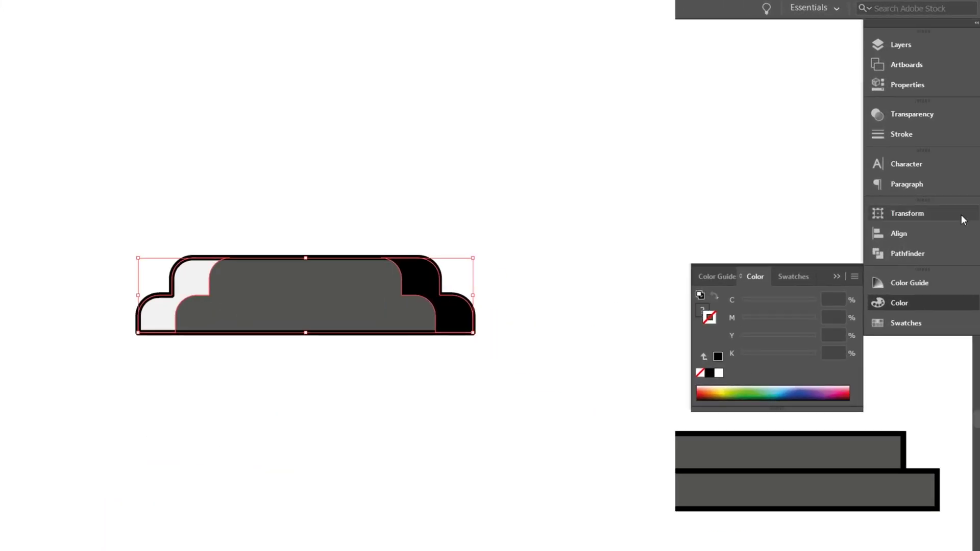
{"action": "left_click", "coordinate": [890, 115]}
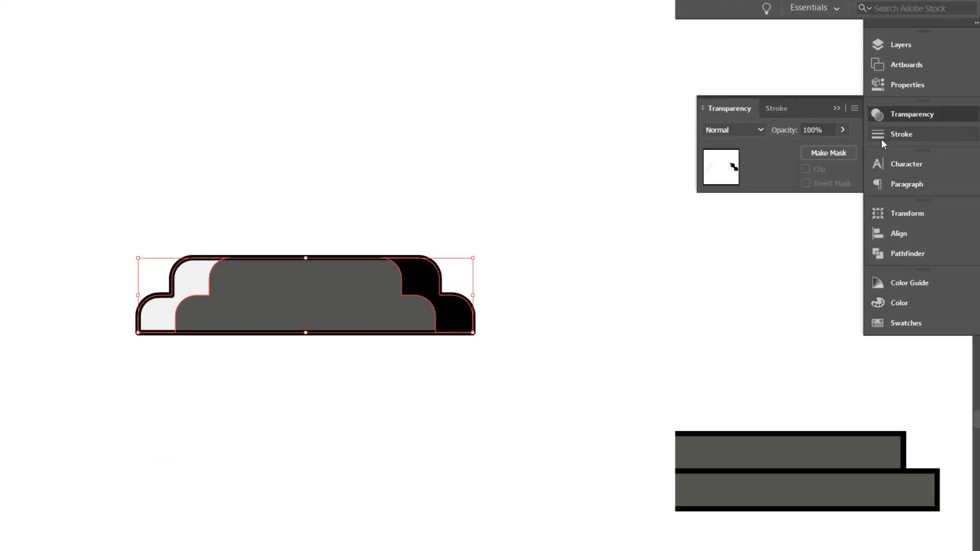
{"action": "type", "text": "50"}
{"action": "key", "text": "Return"}
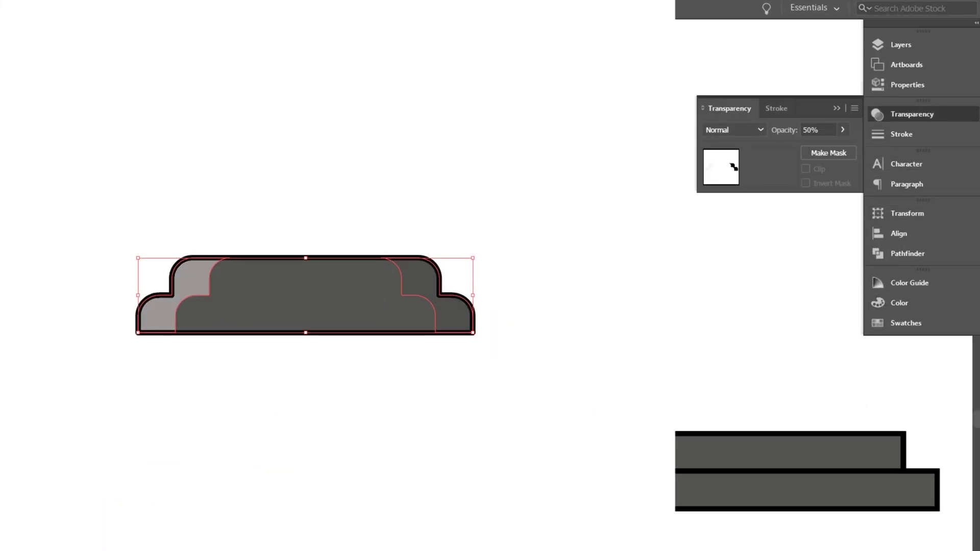
Set the opacity of the black right-hand sliver to 80%
{"action": "left_click", "coordinate": [497, 216]}
{"action": "left_click", "coordinate": [427, 286]}
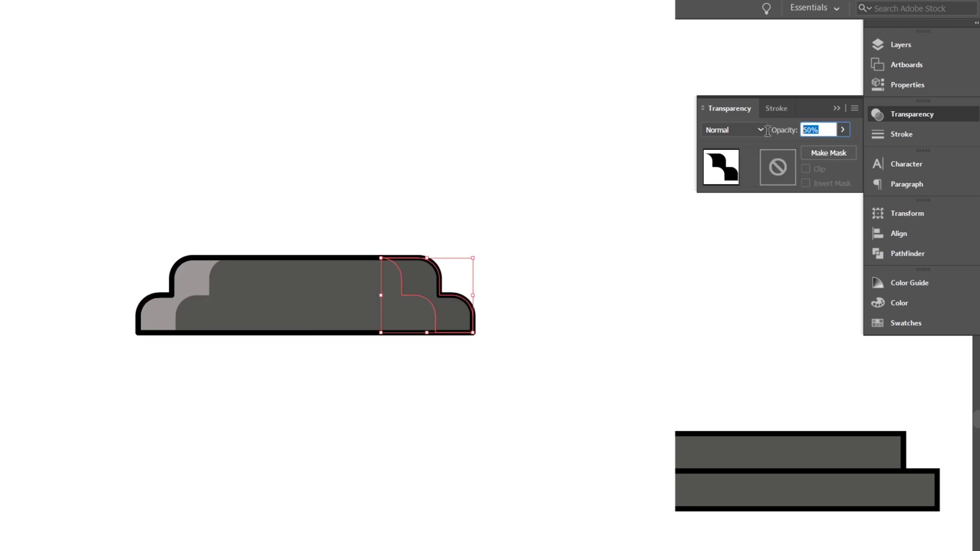
{"action": "type", "text": "80"}
{"action": "key", "text": "Return"}
{"action": "left_click", "coordinate": [625, 159]}
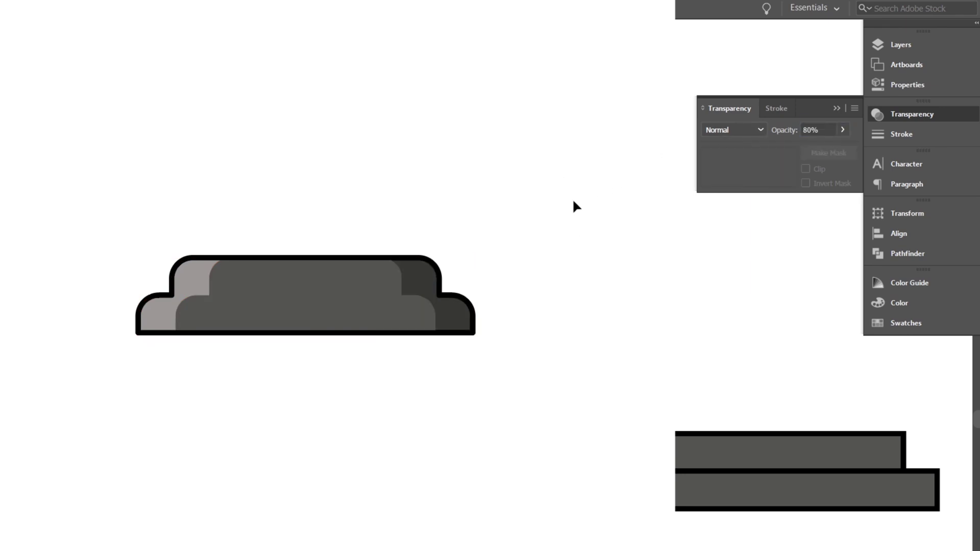
Draw a short horizontal Pen line inward from the left notch between the tiers, with no fill and a black 4 pt round-capped stroke
{"action": "scroll", "coordinate": [154, 310], "scroll_direction": "up", "scroll_amount": 2}
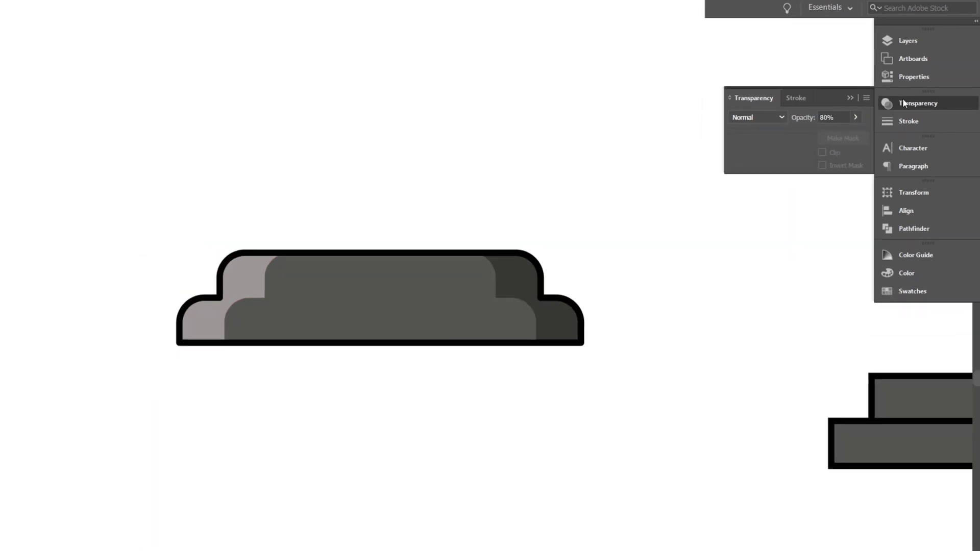
{"action": "left_click", "coordinate": [907, 40]}
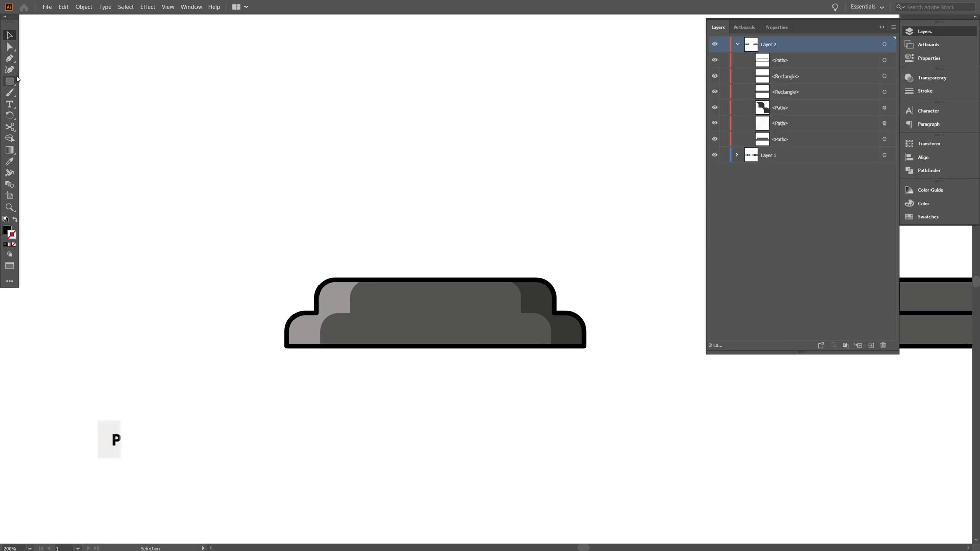
{"action": "key", "text": "p"}
{"action": "left_click", "coordinate": [317, 313]}
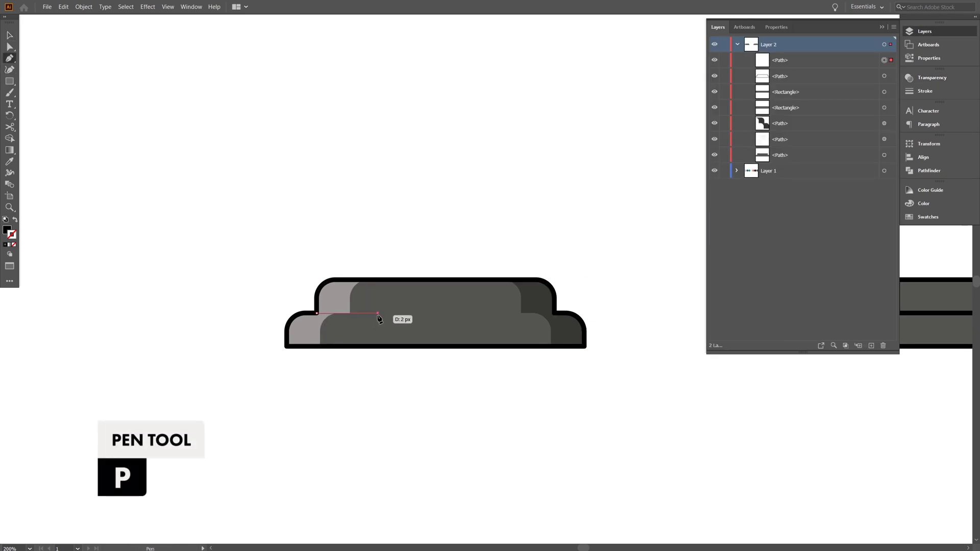
{"action": "key", "text": "v"}
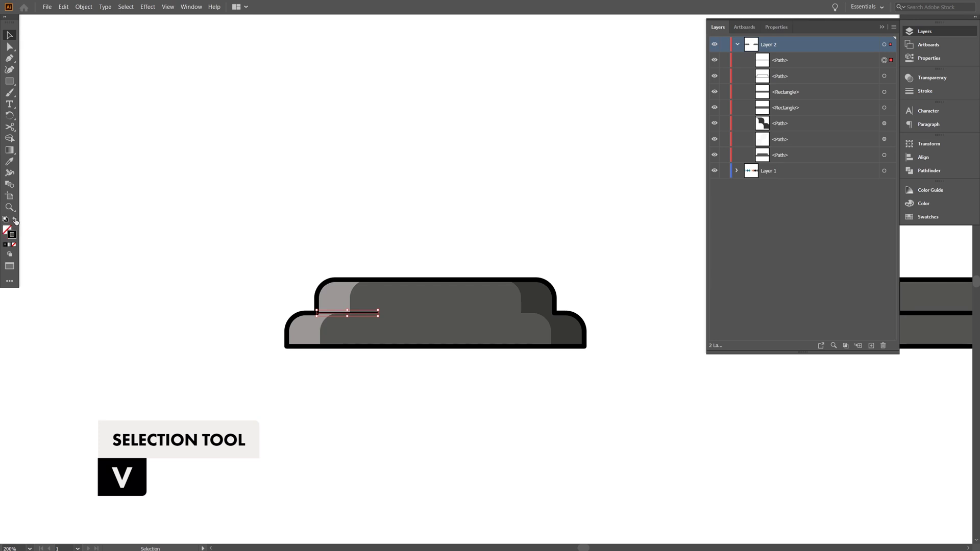
{"action": "left_click", "coordinate": [922, 91]}
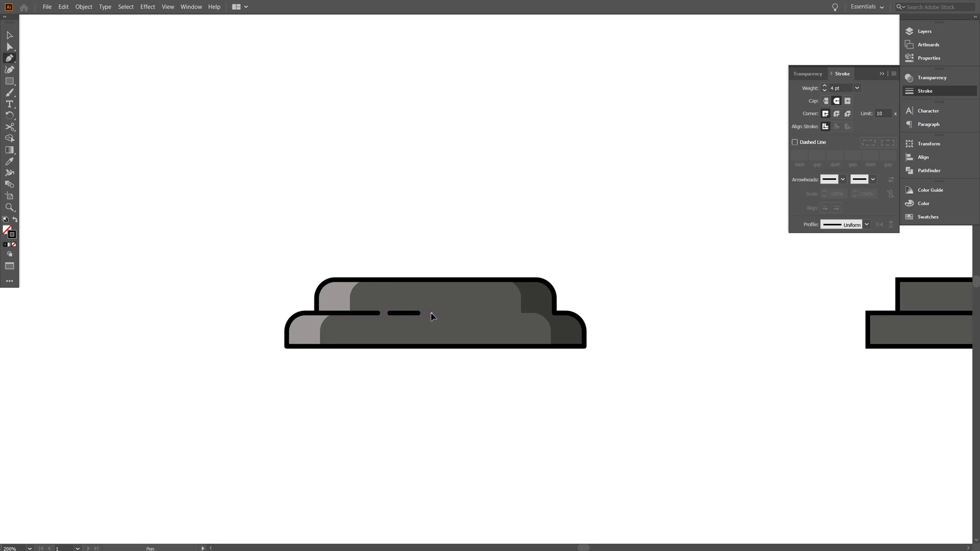
Continue the broken seam between the tiers with Pen dashes, finishing with one running inward from the right notch
{"action": "left_click", "coordinate": [554, 312]}
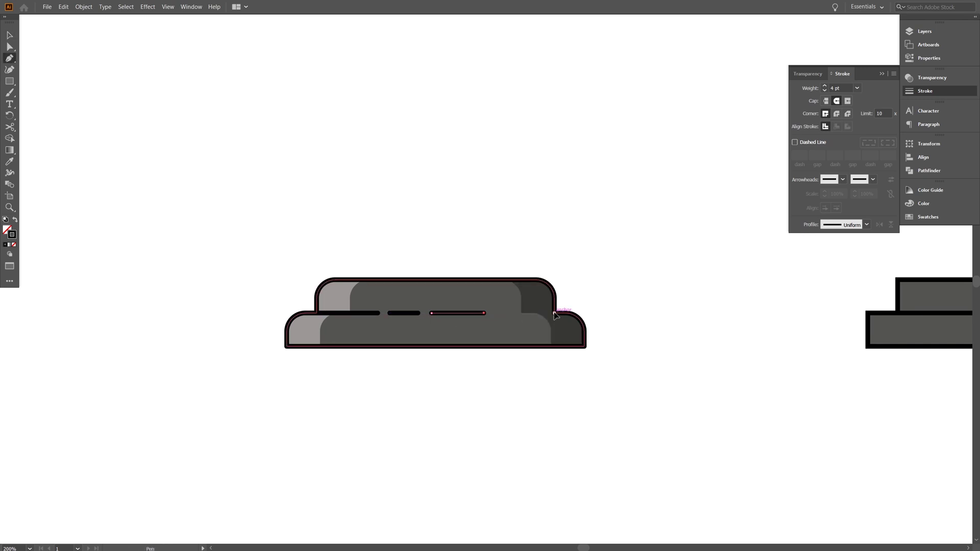
{"action": "left_click", "coordinate": [511, 313]}
{"action": "key", "text": "v"}
{"action": "left_click", "coordinate": [431, 215]}
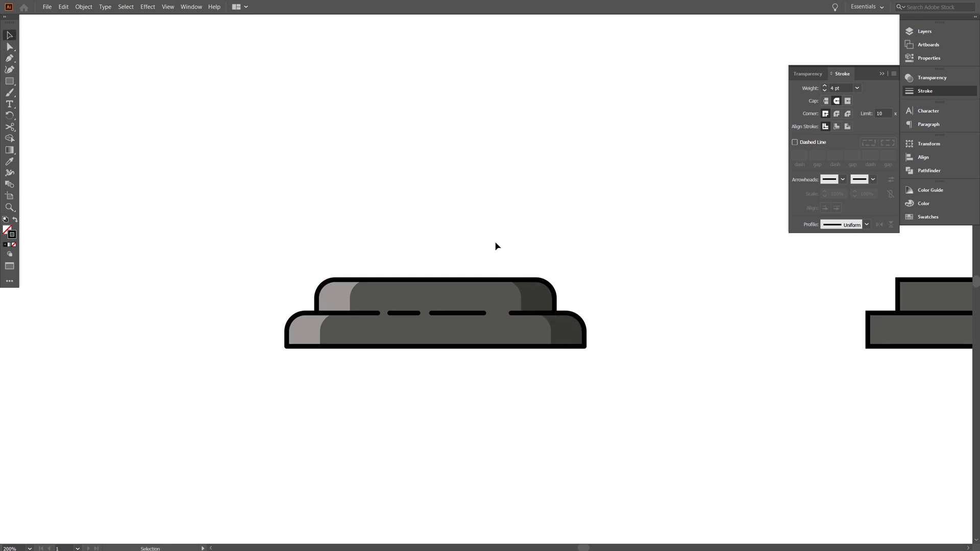
Copy the lower grey rectangle of the spare pair, place it directly under the stepped base, and widen it symmetrically beyond both ends
{"action": "left_click", "coordinate": [449, 311]}
{"action": "scroll", "coordinate": [449, 310], "scroll_direction": "down", "scroll_amount": 2, "text": "alt"}
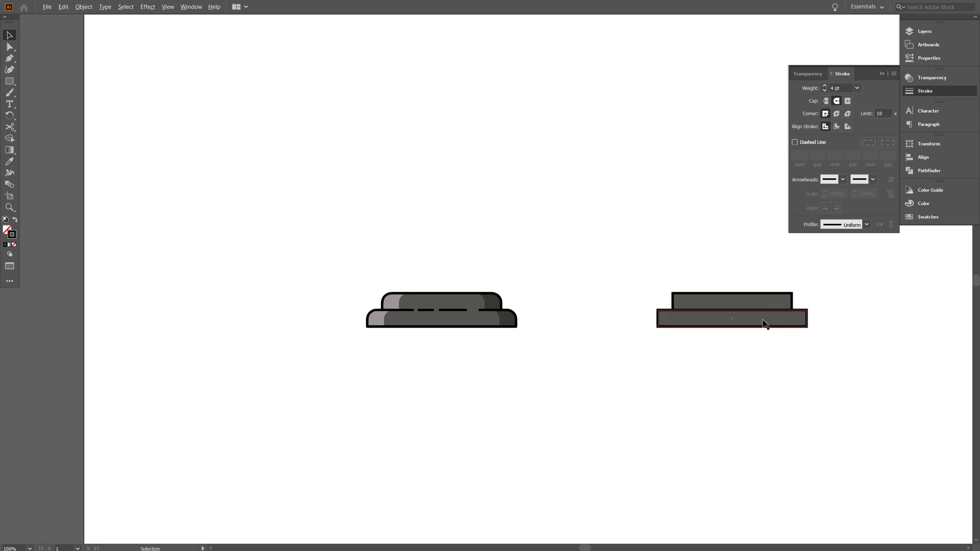
{"action": "left_click_drag", "start_coordinate": [764, 323], "coordinate": [469, 359], "text": "alt"}
{"action": "scroll", "coordinate": [462, 351], "scroll_direction": "up", "scroll_amount": 3, "text": "alt"}
{"action": "left_click_drag", "start_coordinate": [468, 349], "coordinate": [468, 312]}
{"action": "left_click_drag", "start_coordinate": [625, 302], "coordinate": [802, 303], "text": "alt"}
Apply the dark blue swatch's appearance to the wide rectangle with the Eyedropper
{"action": "scroll", "coordinate": [626, 327], "scroll_direction": "down", "scroll_amount": 3, "text": "alt"}
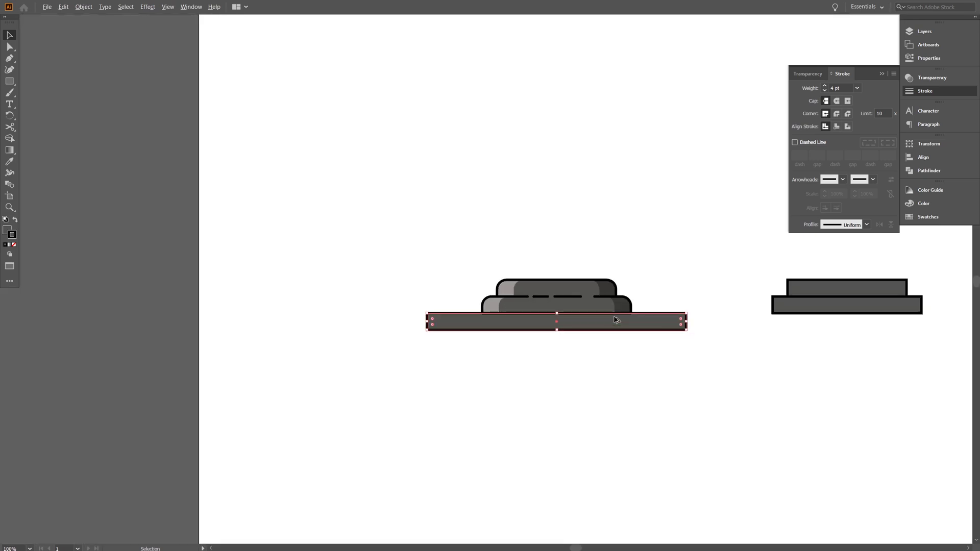
{"action": "left_click_drag", "start_coordinate": [595, 204], "coordinate": [552, 300]}
{"action": "key", "text": "i"}
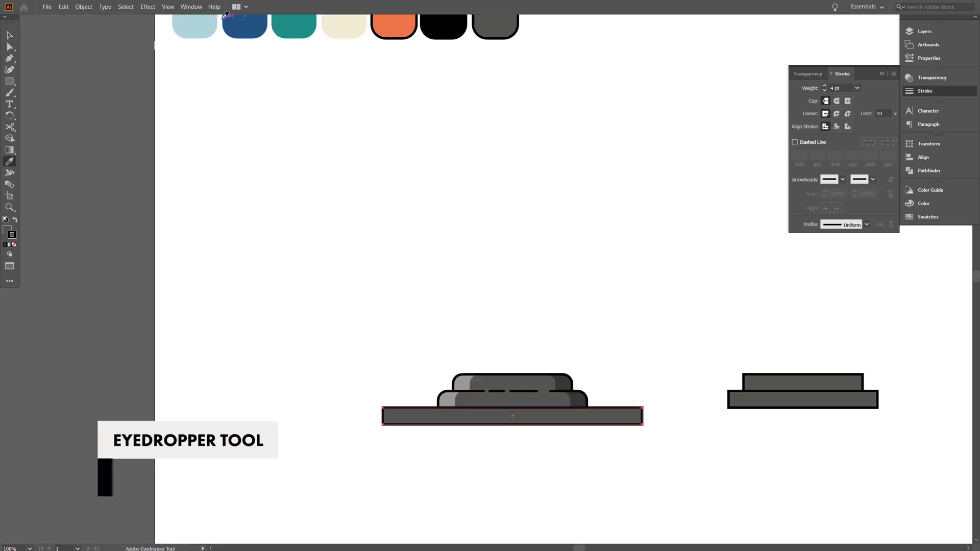
{"action": "left_click", "coordinate": [235, 25]}
{"action": "scroll", "coordinate": [568, 294], "scroll_direction": "down", "scroll_amount": 3}
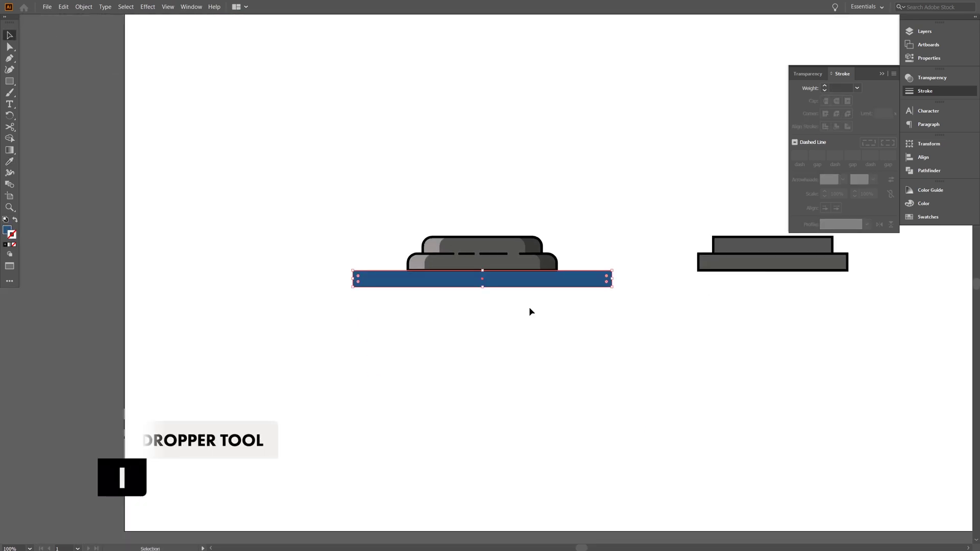
{"action": "key", "text": "v"}
Round the corners of the blue rectangle fully so both ends become semicircles
{"action": "scroll", "coordinate": [534, 313], "scroll_direction": "up", "scroll_amount": 1, "text": "alt"}
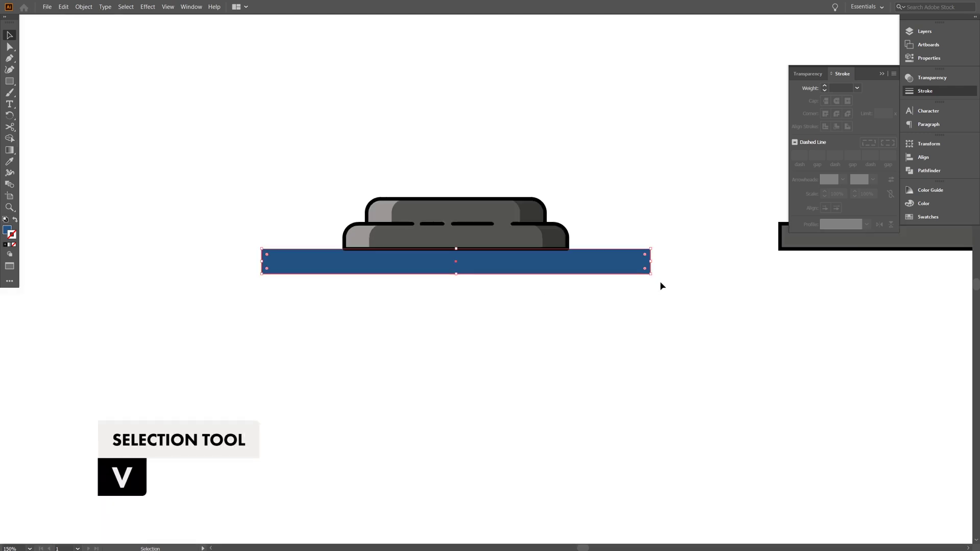
{"action": "left_click_drag", "start_coordinate": [650, 263], "coordinate": [548, 298]}
{"action": "key", "text": "ctrl+z"}
{"action": "key", "text": "a"}
{"action": "key", "text": "v"}
Copy the rounded blue bar directly below itself and repeat the transformation three times to stack five bars
{"action": "left_click_drag", "start_coordinate": [498, 274], "coordinate": [506, 289], "text": "alt"}
{"action": "key", "text": "ctrl+d"}
{"action": "key", "text": "ctrl+d"}
{"action": "key", "text": "ctrl+d"}
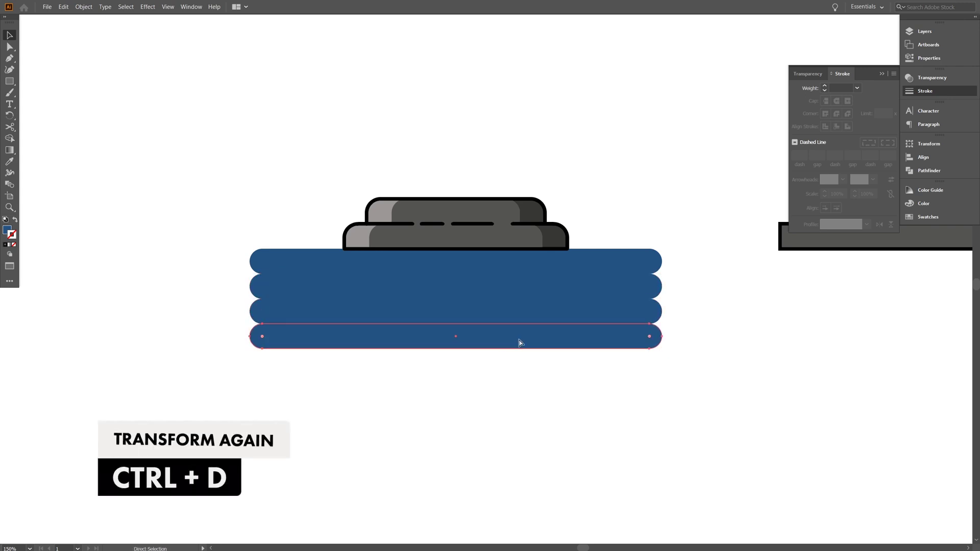
{"action": "left_click", "coordinate": [673, 320]}
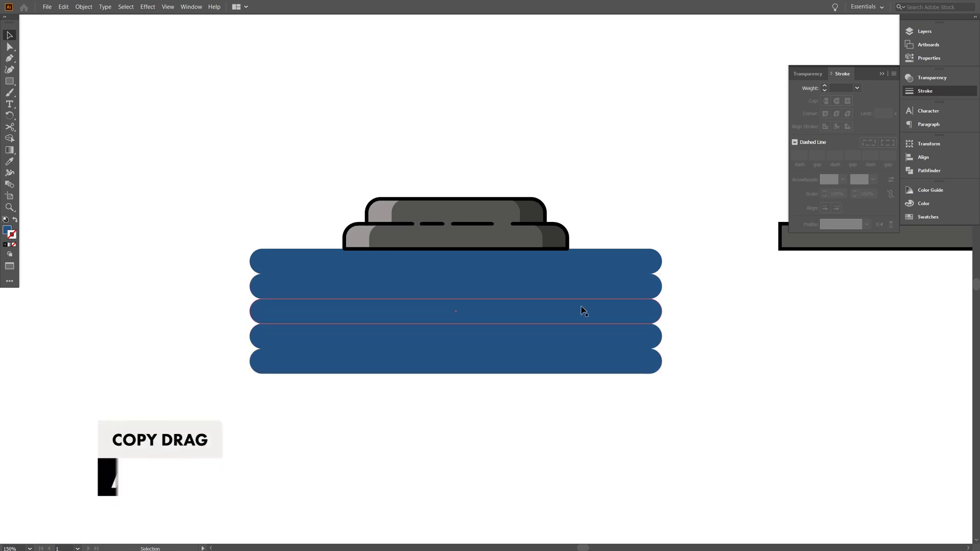
Copy a rounded blue bar to just below the stack and fill the copy with colour F2F2F2
{"action": "left_click", "coordinate": [495, 266]}
{"action": "left_click_drag", "start_coordinate": [495, 266], "coordinate": [495, 405], "text": "alt"}
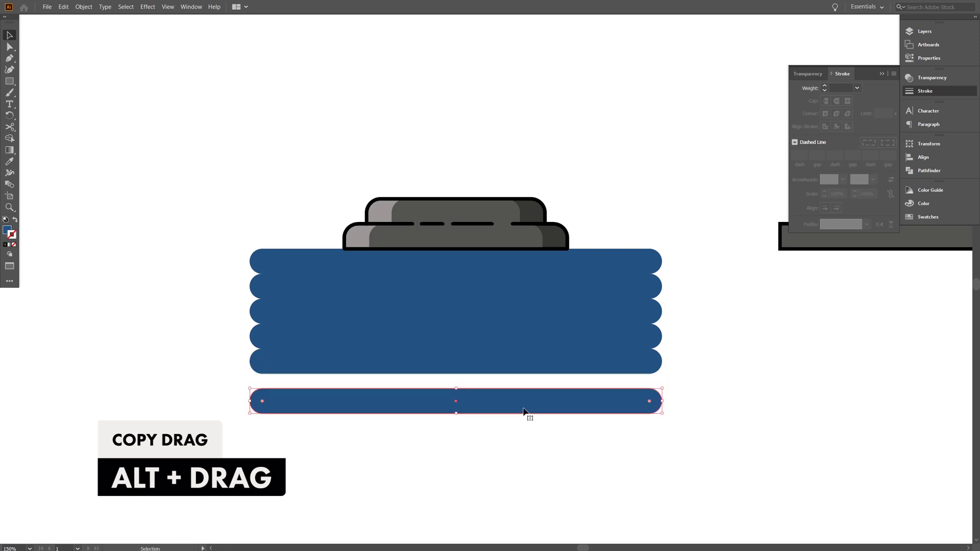
{"action": "double_click", "coordinate": [8, 231]}
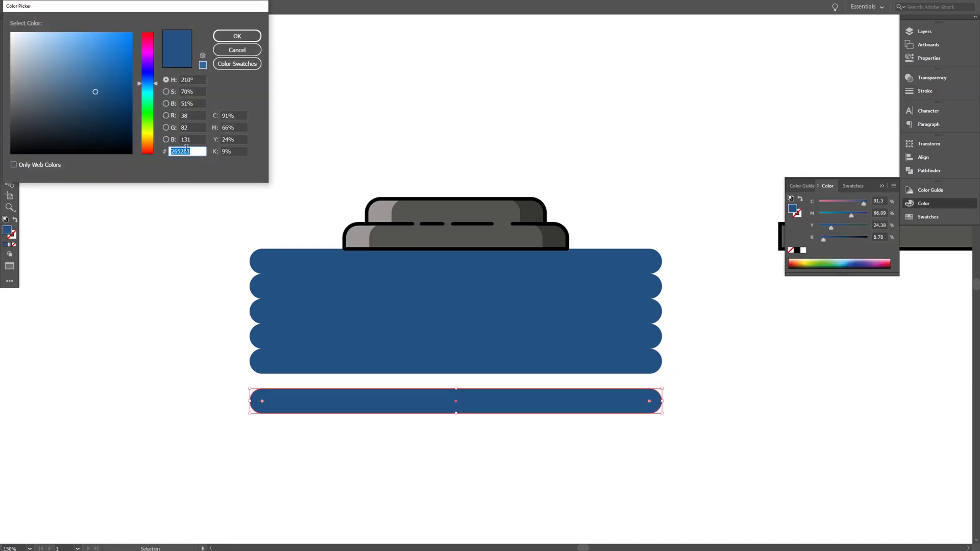
{"action": "type", "text": "f2f2f2"}
{"action": "left_click", "coordinate": [237, 36]}
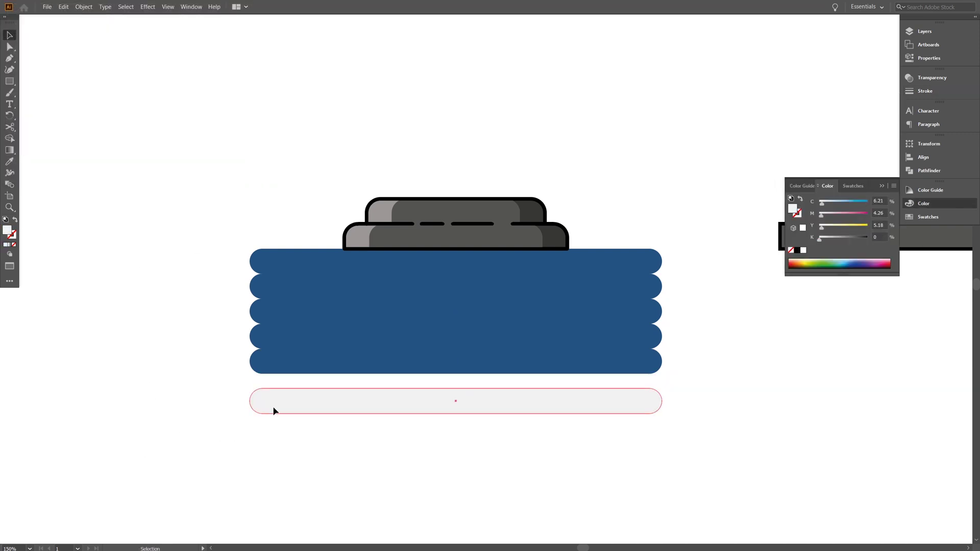
Place copies of the light grey bar over both ends of the second and fourth blue bars at staggered depths
{"action": "left_click_drag", "start_coordinate": [309, 398], "coordinate": [647, 342]}
{"action": "left_click_drag", "start_coordinate": [767, 334], "coordinate": [248, 339], "text": "alt"}
Remove the grey bars and the blue ends beneath them with the Shape Builder, leaving rounded notches in rows two and four
{"action": "left_click_drag", "start_coordinate": [755, 391], "coordinate": [234, 260]}
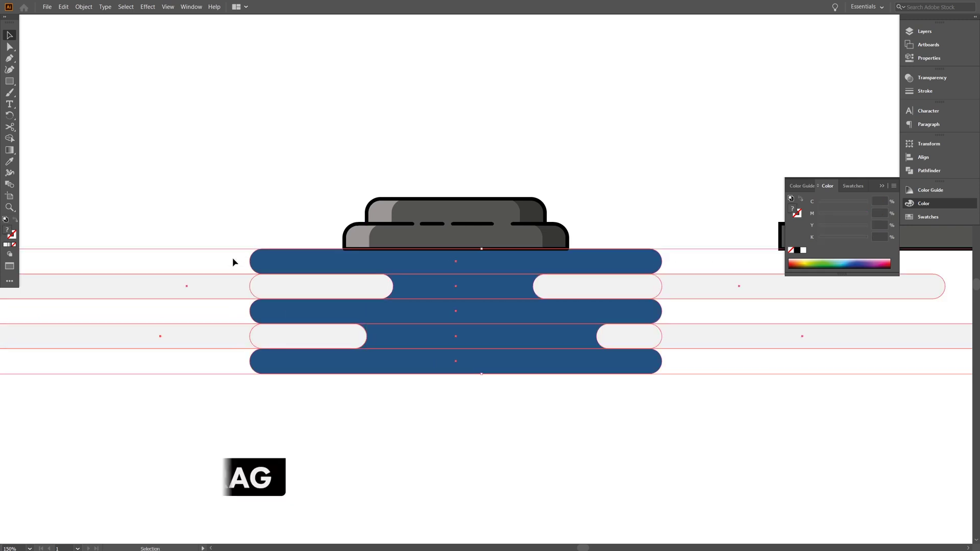
{"action": "key", "text": "shift+m"}
{"action": "left_click", "coordinate": [237, 291], "text": "alt"}
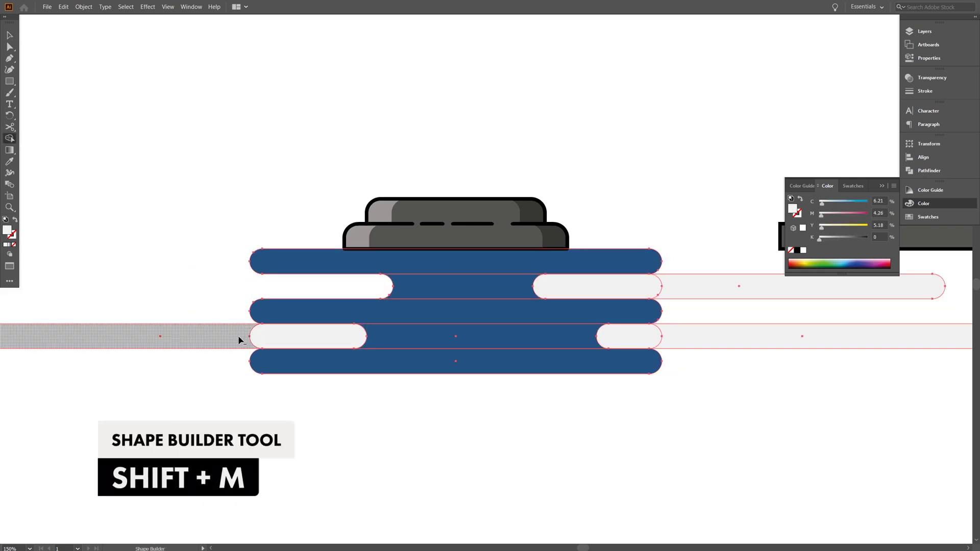
{"action": "left_click", "coordinate": [240, 339], "text": "alt"}
{"action": "left_click_drag", "start_coordinate": [697, 341], "coordinate": [650, 329], "text": "alt"}
{"action": "left_click", "coordinate": [678, 291], "text": "alt"}
{"action": "left_click", "coordinate": [632, 287], "text": "alt"}
{"action": "left_click", "coordinate": [9, 36]}
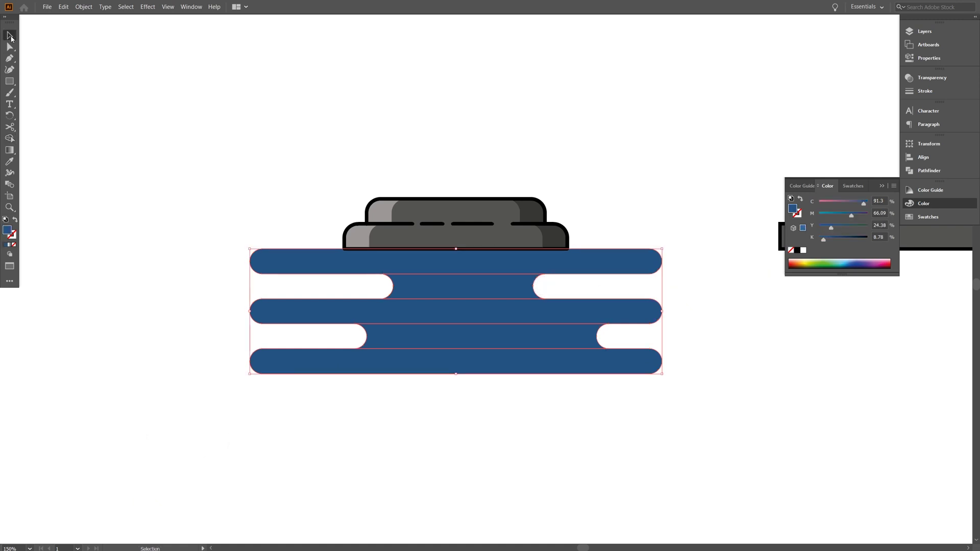
{"action": "left_click", "coordinate": [166, 234]}
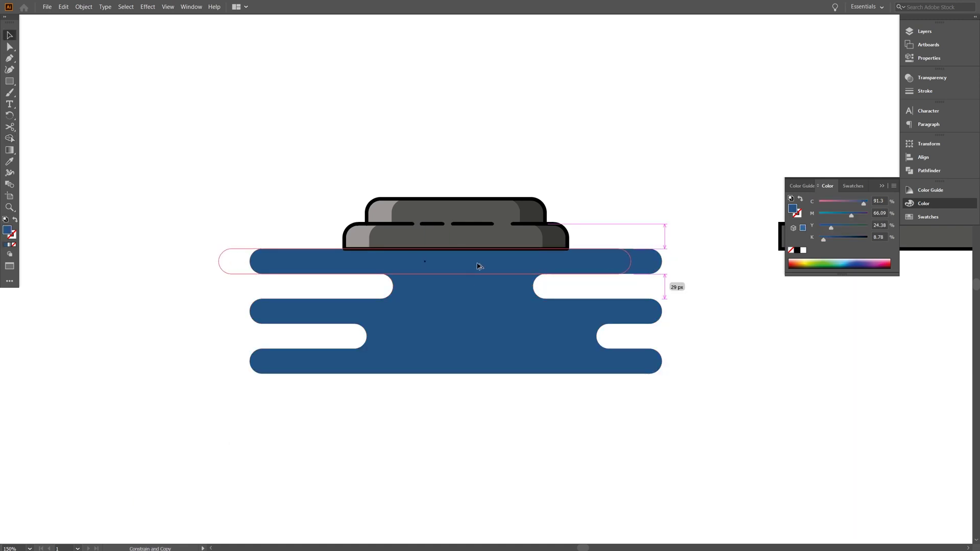
Shorten the left ends of the top and bottom blue bars by different amounts with the Direct Selection tool
{"action": "key", "text": "a"}
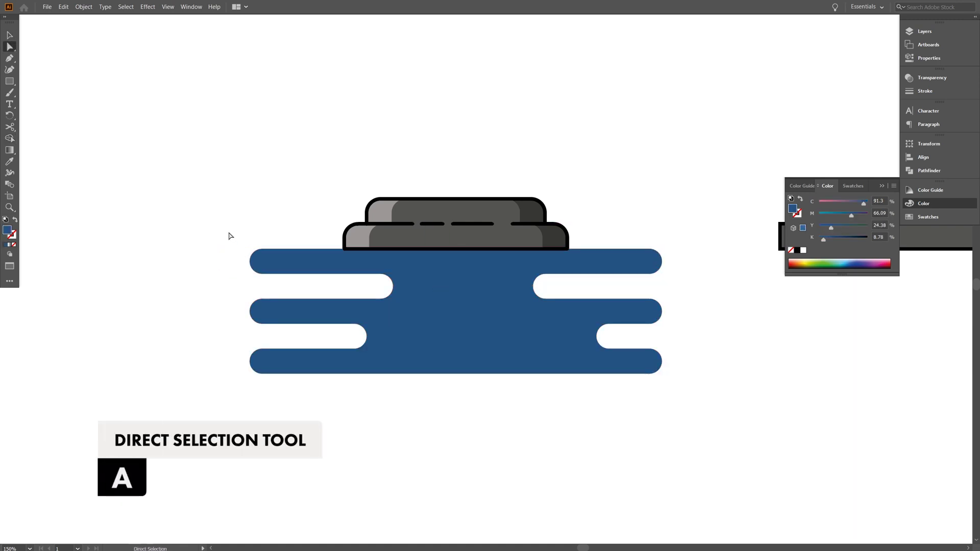
{"action": "left_click_drag", "start_coordinate": [256, 265], "coordinate": [286, 264]}
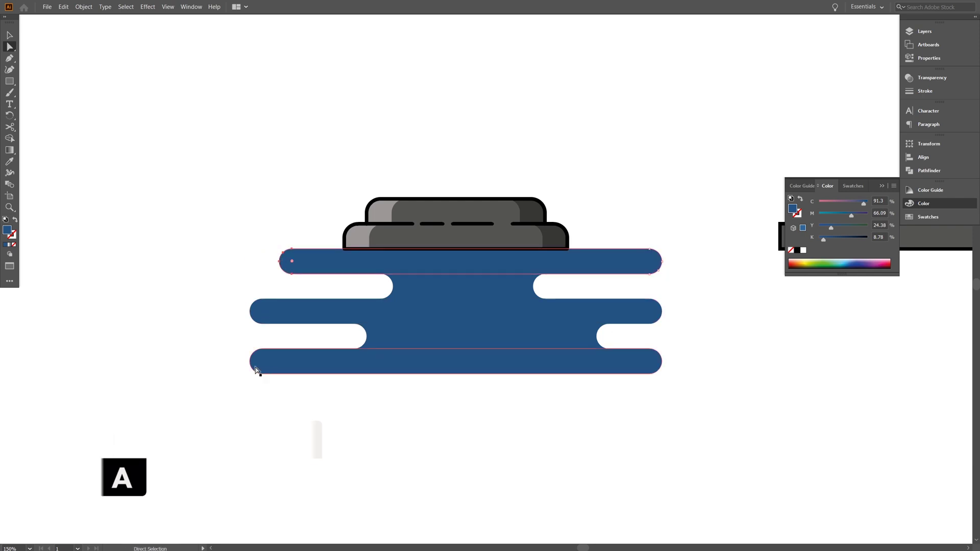
{"action": "left_click_drag", "start_coordinate": [300, 362], "coordinate": [300, 361]}
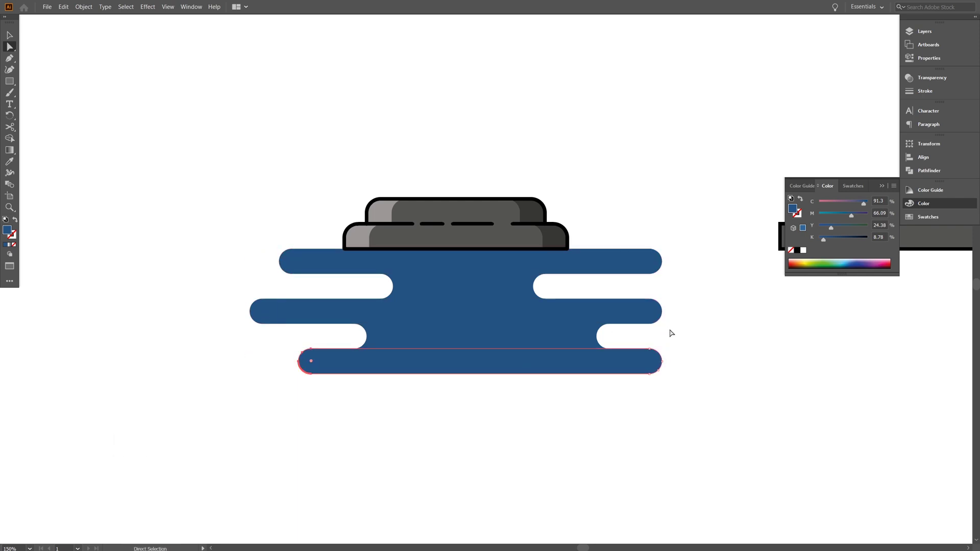
Extend the right end of the middle blue bar outward and shorten the right end of the top bar
{"action": "left_click", "coordinate": [662, 315]}
{"action": "key", "text": "ctrl+a"}
{"action": "left_click_drag", "start_coordinate": [682, 335], "coordinate": [630, 295]}
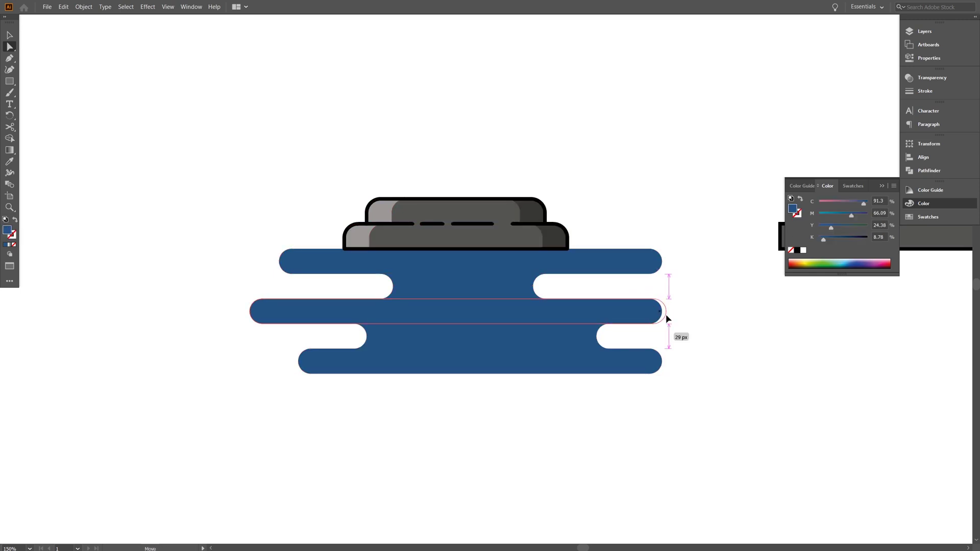
{"action": "left_click_drag", "start_coordinate": [686, 317], "coordinate": [686, 317]}
{"action": "left_click_drag", "start_coordinate": [662, 261], "coordinate": [639, 264]}
Select the top, middle and bottom blue bars together and copy them a short distance horizontally to the left
{"action": "key", "text": "v"}
{"action": "left_click_drag", "start_coordinate": [384, 268], "coordinate": [348, 270]}
{"action": "key", "text": "ctrl+z"}
{"action": "left_click", "coordinate": [337, 312], "text": "shift"}
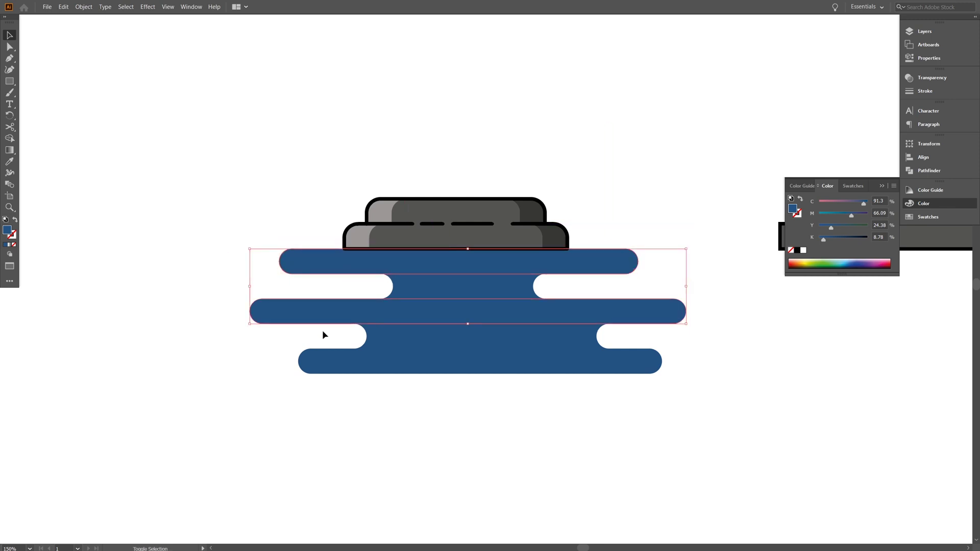
{"action": "left_click", "coordinate": [321, 356], "text": "shift"}
{"action": "left_click_drag", "start_coordinate": [324, 317], "coordinate": [293, 317]}
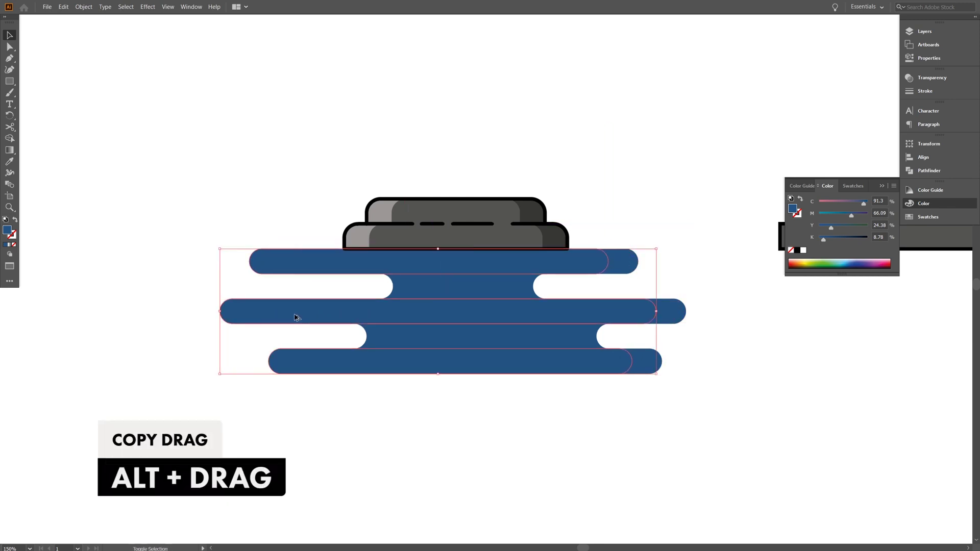
Apply the light blue swatch to the three copied bars with the Eyedropper and send them to the back
{"action": "key", "text": "ctrl+minus"}
{"action": "key", "text": "ctrl+minus"}
{"action": "key", "text": "i"}
{"action": "left_click", "coordinate": [157, 47]}
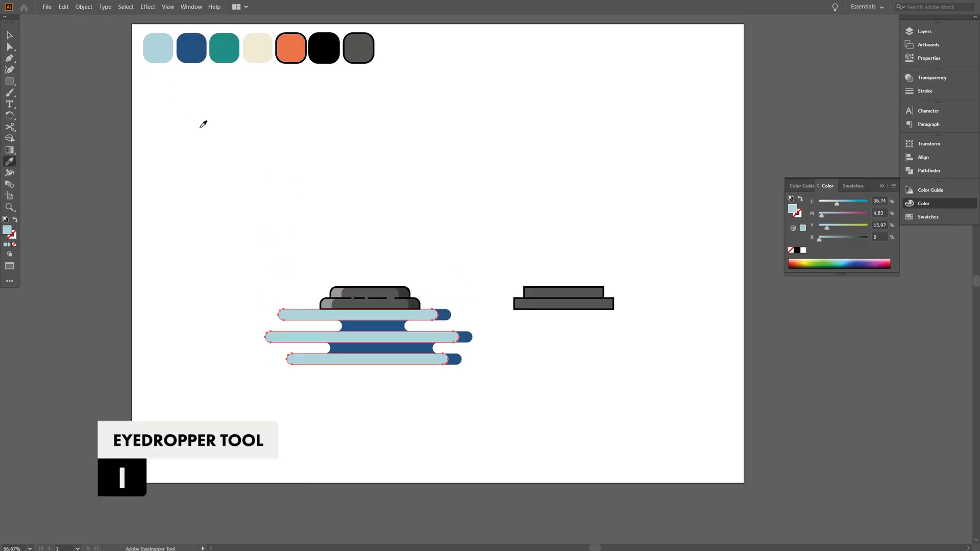
{"action": "key", "text": "v"}
{"action": "key", "text": "ctrl+shift+bracketleft"}
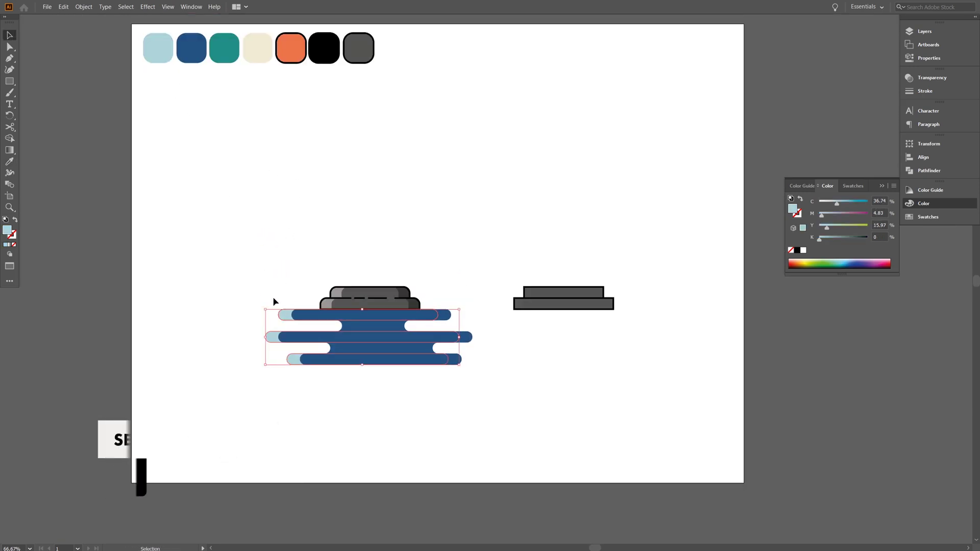
Separate the protruding light blue left ends from the overlapping blue bars with the Shape Builder
{"action": "key", "text": "ctrl+plus"}
{"action": "key", "text": "ctrl+plus"}
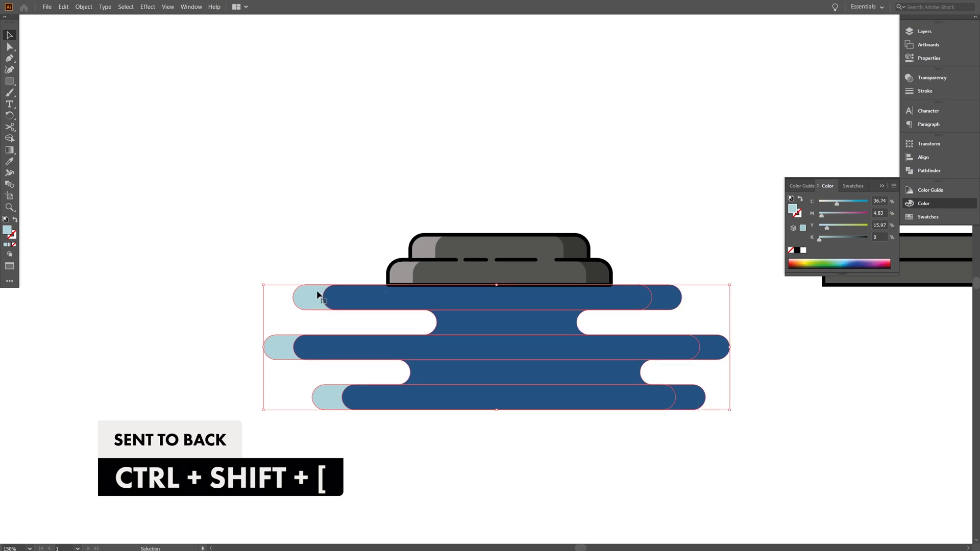
{"action": "key", "text": "shift+m"}
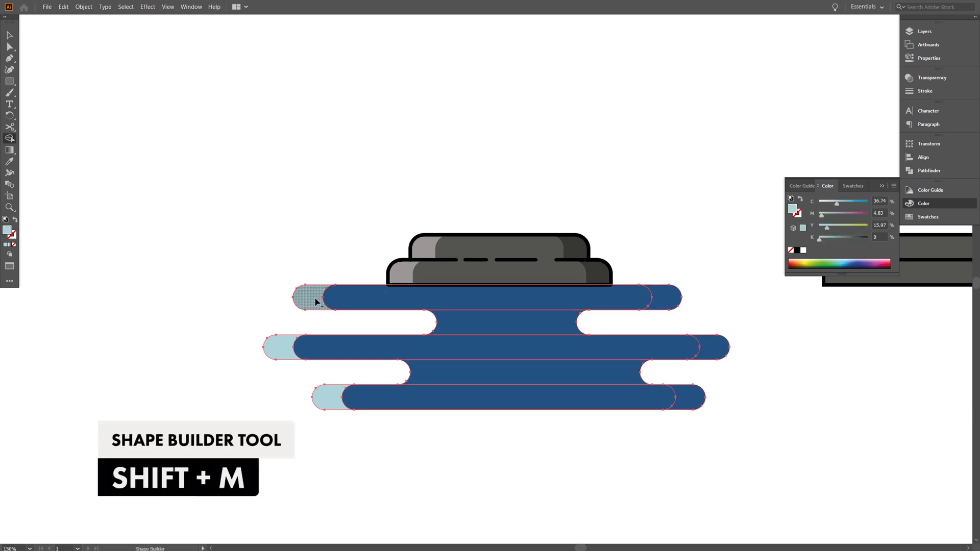
{"action": "key", "text": "v"}
{"action": "left_click", "coordinate": [348, 430]}
Copy the top bar in front of rows two and four across their right notches, and colour the copies light blue
{"action": "key", "text": "space"}
{"action": "left_click_drag", "start_coordinate": [513, 470], "coordinate": [449, 465]}
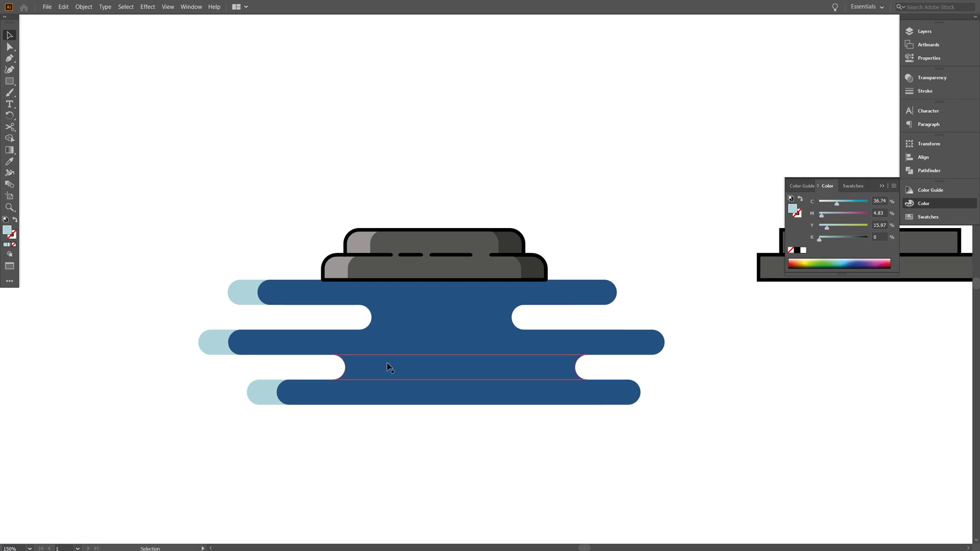
{"action": "left_click_drag", "start_coordinate": [369, 300], "coordinate": [589, 367]}
{"action": "key", "text": "ctrl+shift+bracketright"}
{"action": "key", "text": "i"}
{"action": "left_click", "coordinate": [250, 292]}
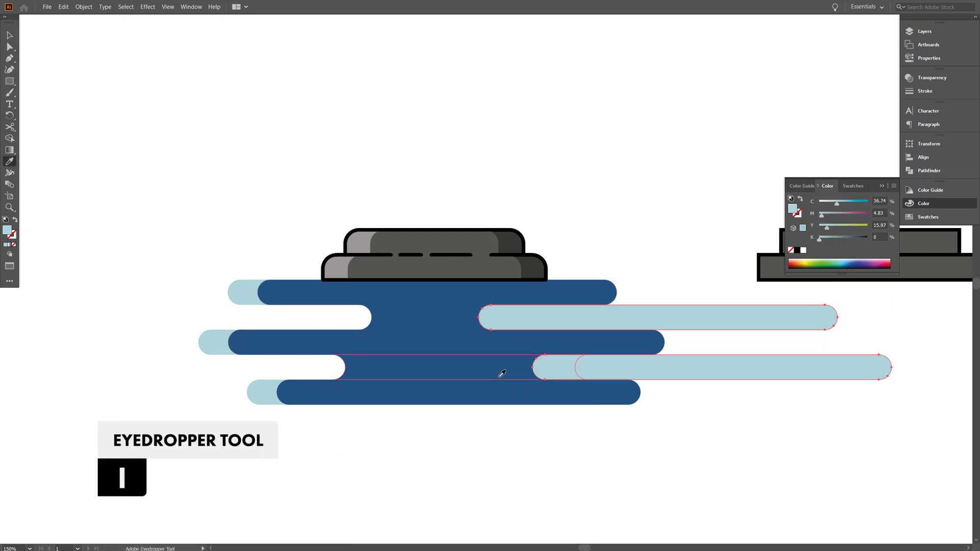
Split the light blue bars at the notch edges with the Shape Builder and delete the parts outside the blue shape
{"action": "left_click", "coordinate": [433, 352], "text": "ctrl+shift"}
{"action": "key", "text": "shift+m"}
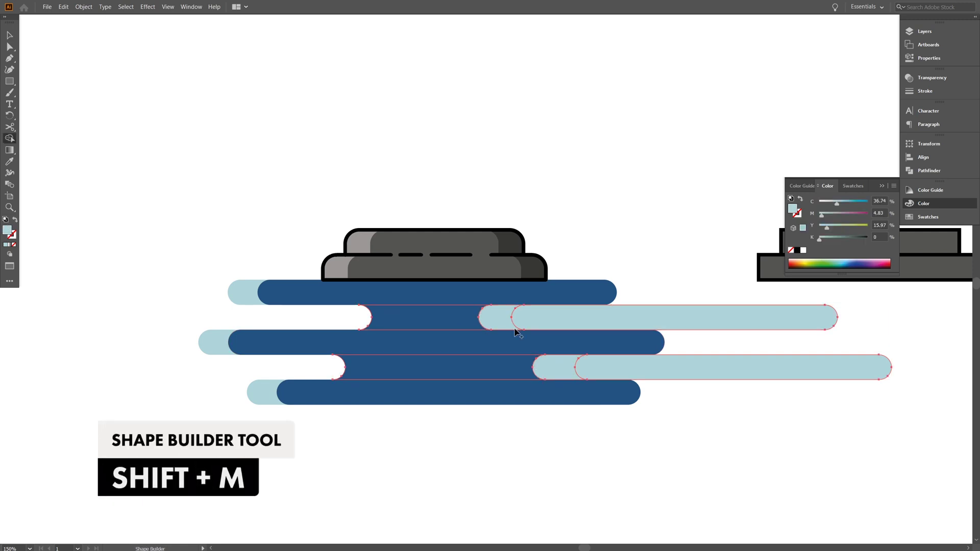
{"action": "key", "text": "v"}
{"action": "left_click", "coordinate": [658, 317]}
{"action": "key", "text": "Delete"}
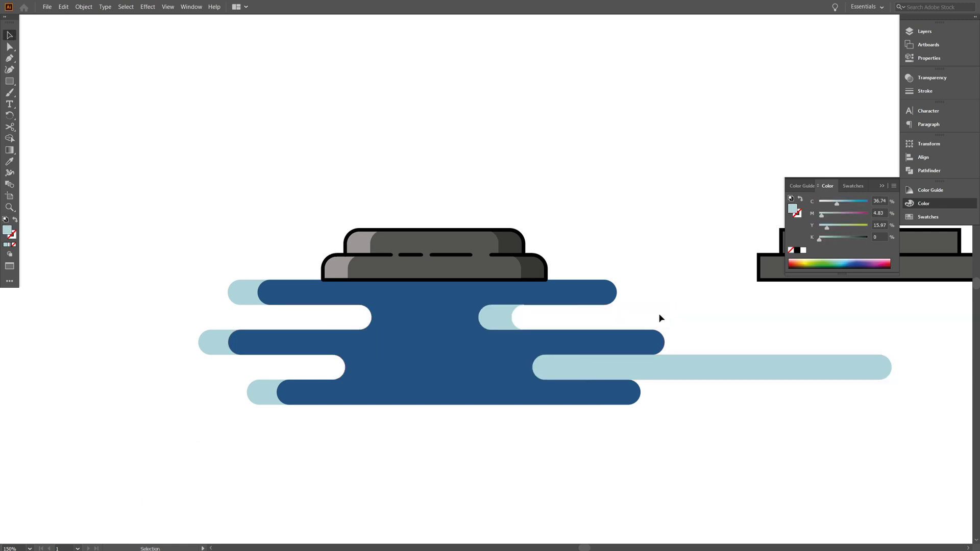
{"action": "left_click", "coordinate": [681, 361]}
{"action": "key", "text": "Delete"}
{"action": "left_click", "coordinate": [561, 296]}
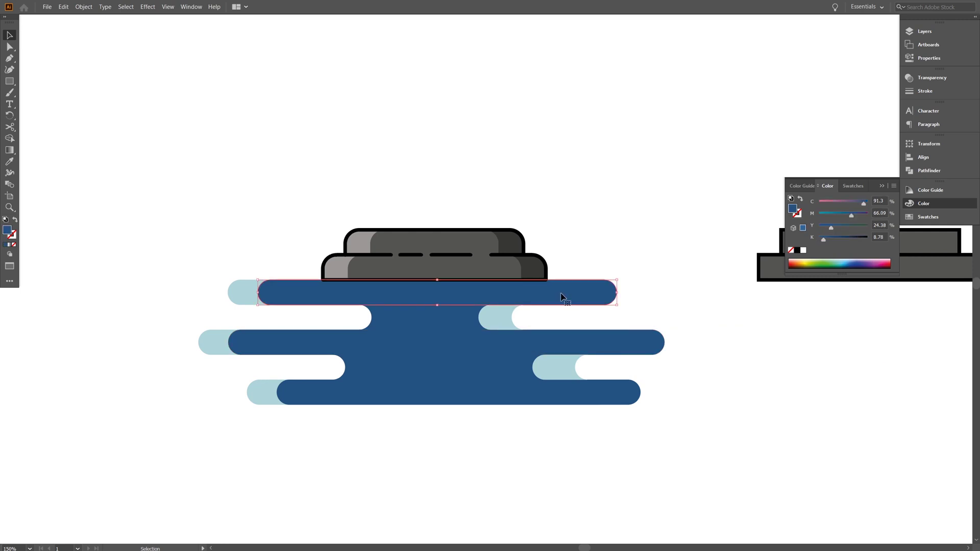
{"action": "left_click", "coordinate": [678, 209]}
Select the whole grey stepped top piece and bring it to the front
{"action": "scroll", "coordinate": [561, 286], "scroll_direction": "down", "scroll_amount": 1}
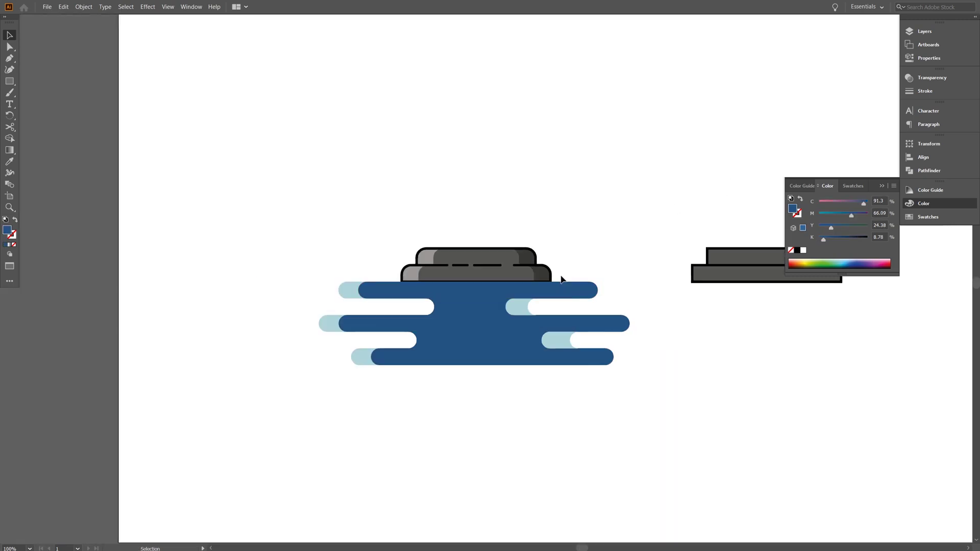
{"action": "left_click_drag", "start_coordinate": [544, 246], "coordinate": [546, 283]}
{"action": "left_click_drag", "start_coordinate": [389, 279], "coordinate": [387, 278]}
{"action": "key", "text": "ctrl+shift+bracketright"}
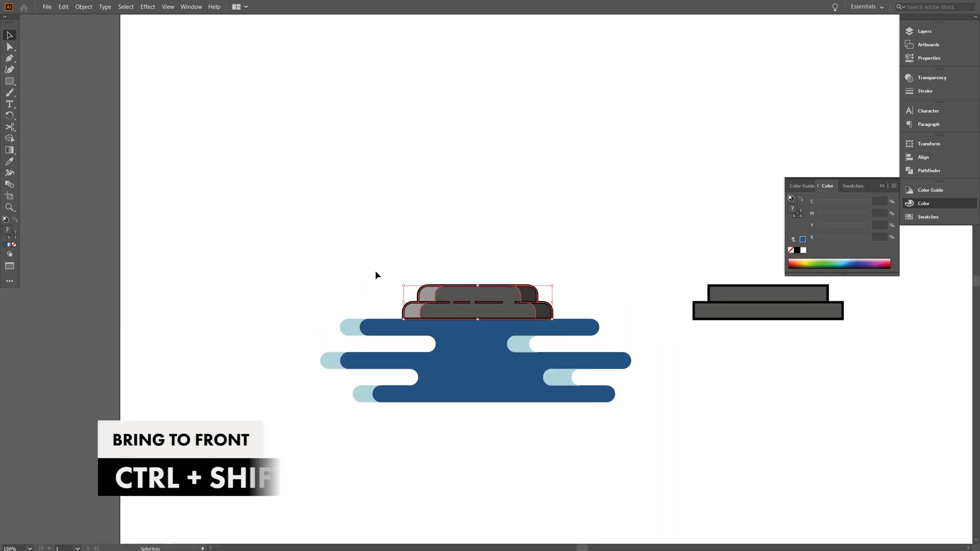
{"action": "left_click", "coordinate": [394, 226]}
Draw three black horizontal Pen lines along the top bar: a long one at each end and a short one between
{"action": "left_click_drag", "start_coordinate": [394, 225], "coordinate": [397, 251]}
{"action": "scroll", "coordinate": [395, 405], "scroll_direction": "up", "scroll_amount": 3}
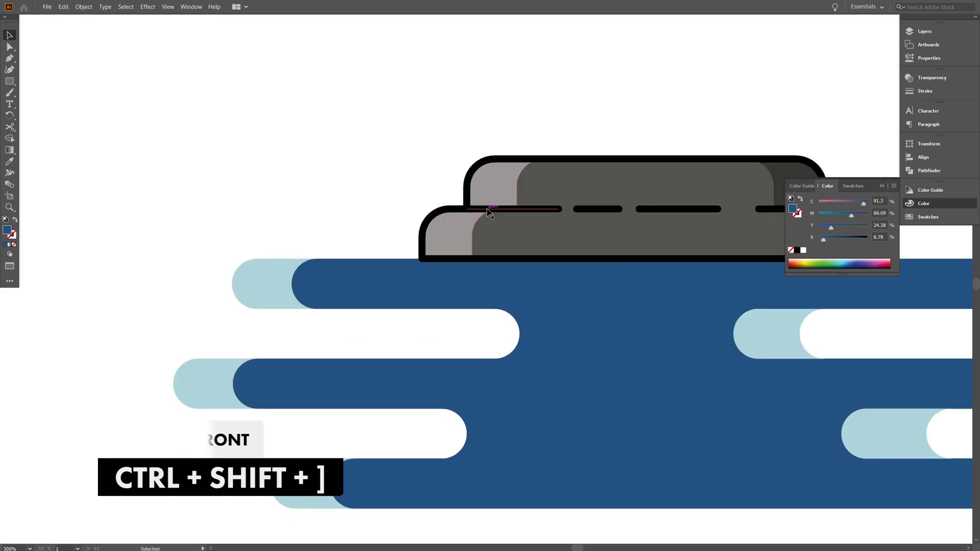
{"action": "left_click", "coordinate": [493, 208]}
{"action": "left_click", "coordinate": [535, 208]}
{"action": "left_click", "coordinate": [338, 215]}
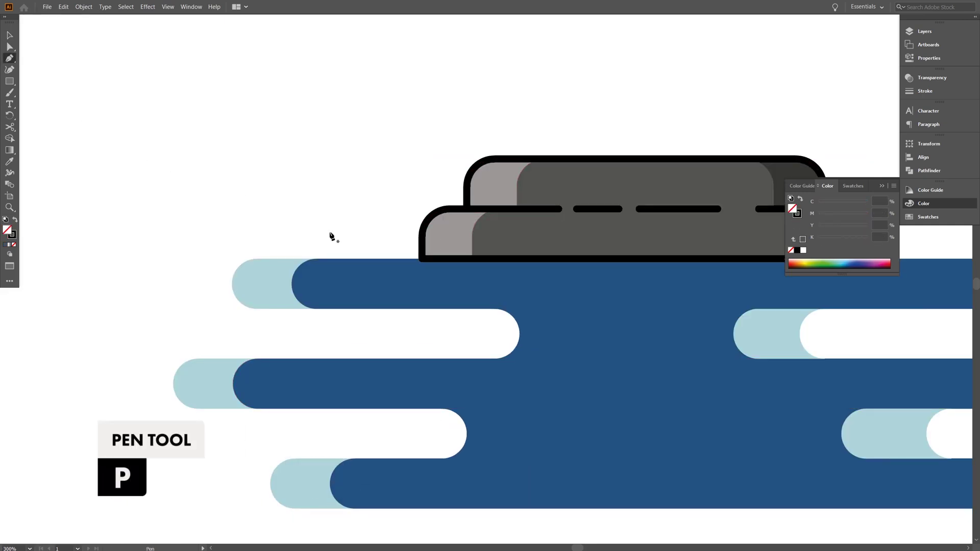
{"action": "left_click", "coordinate": [337, 283]}
{"action": "left_click", "coordinate": [468, 284]}
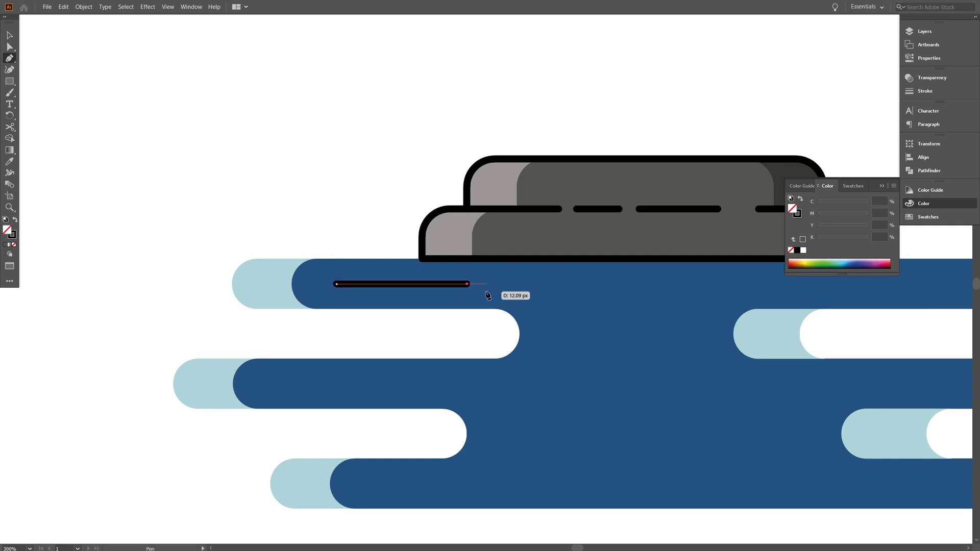
{"action": "left_click", "coordinate": [535, 285]}
{"action": "left_click_drag", "start_coordinate": [671, 289], "coordinate": [591, 292]}
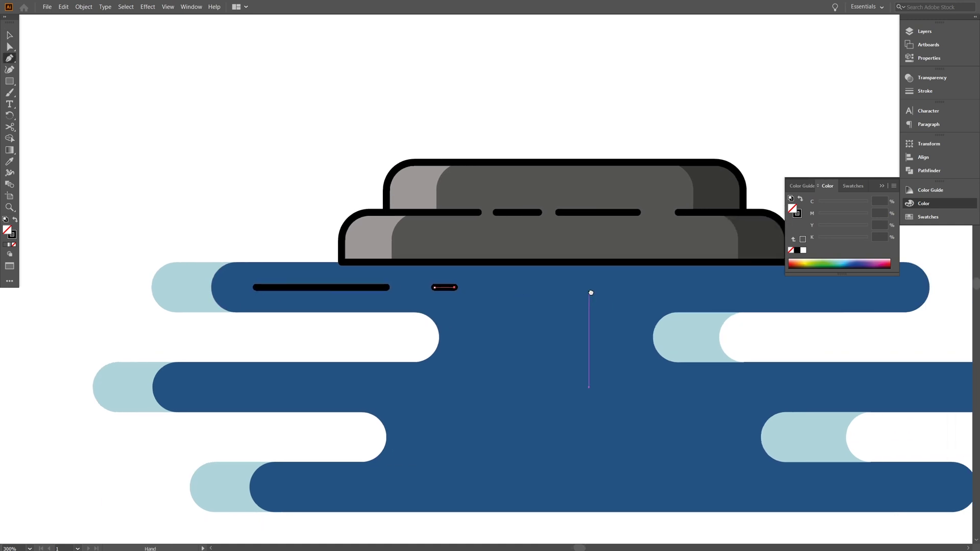
{"action": "left_click", "coordinate": [689, 288]}
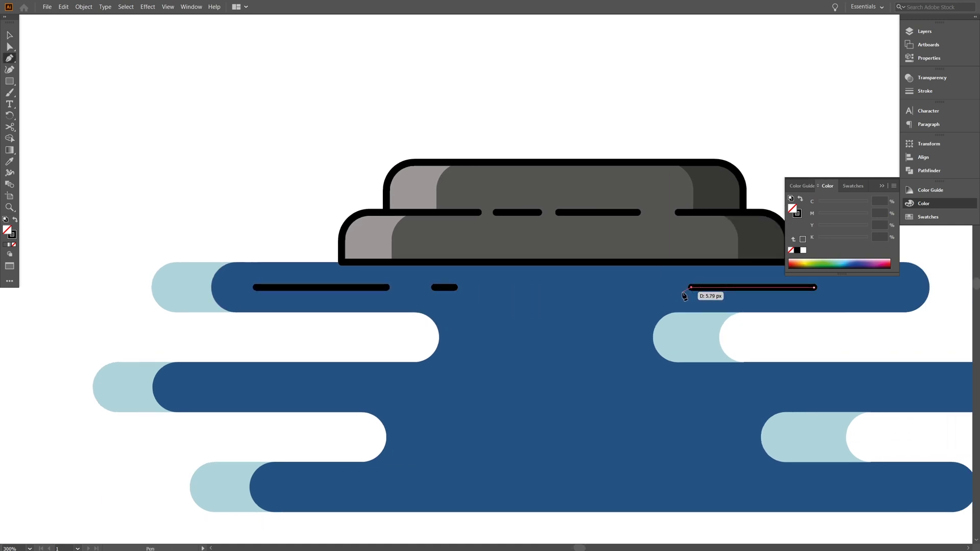
Draw two short horizontal lines on the second row and three on the third, two at its right and one at its left
{"action": "left_click", "coordinate": [464, 338]}
{"action": "left_click", "coordinate": [513, 337]}
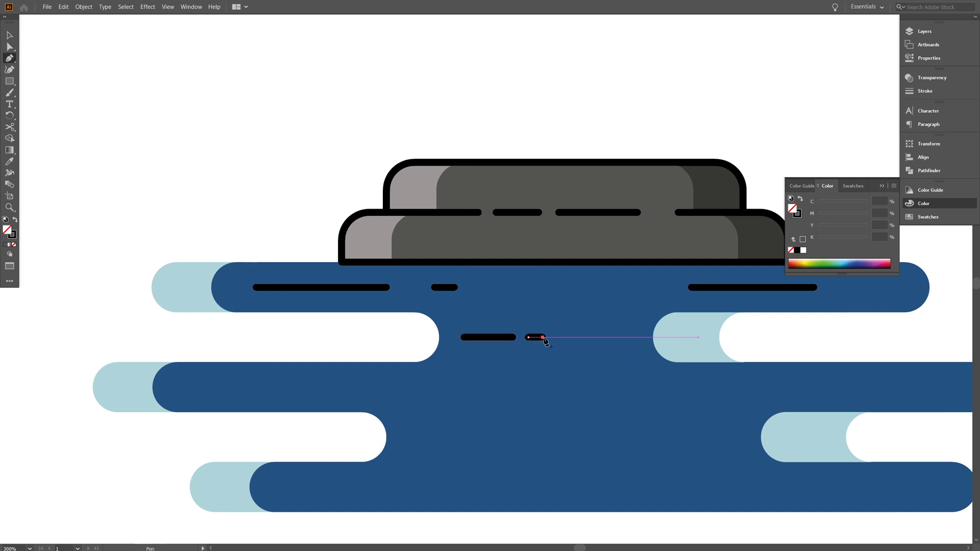
{"action": "left_click_drag", "start_coordinate": [794, 384], "coordinate": [660, 380]}
{"action": "left_click", "coordinate": [680, 383]}
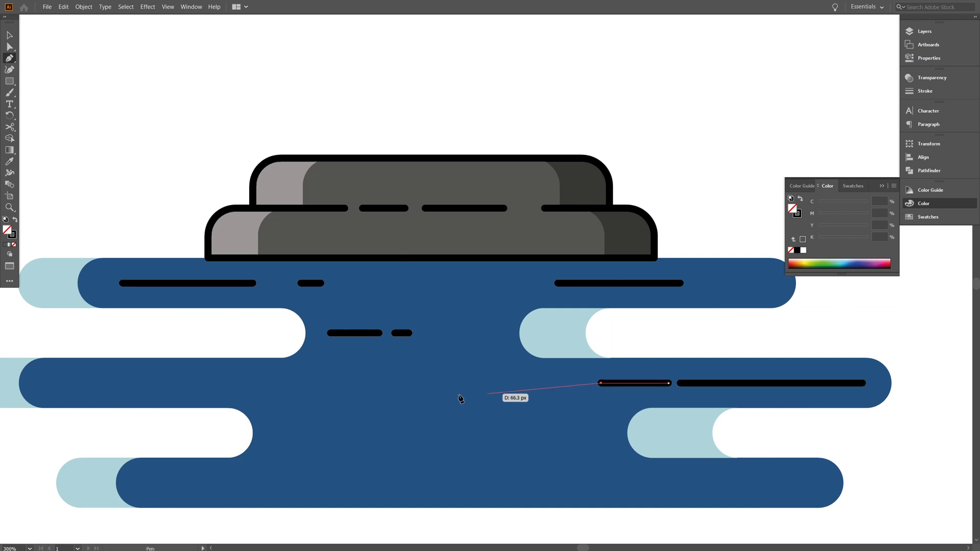
{"action": "key", "text": "Escape"}
{"action": "left_click", "coordinate": [345, 383]}
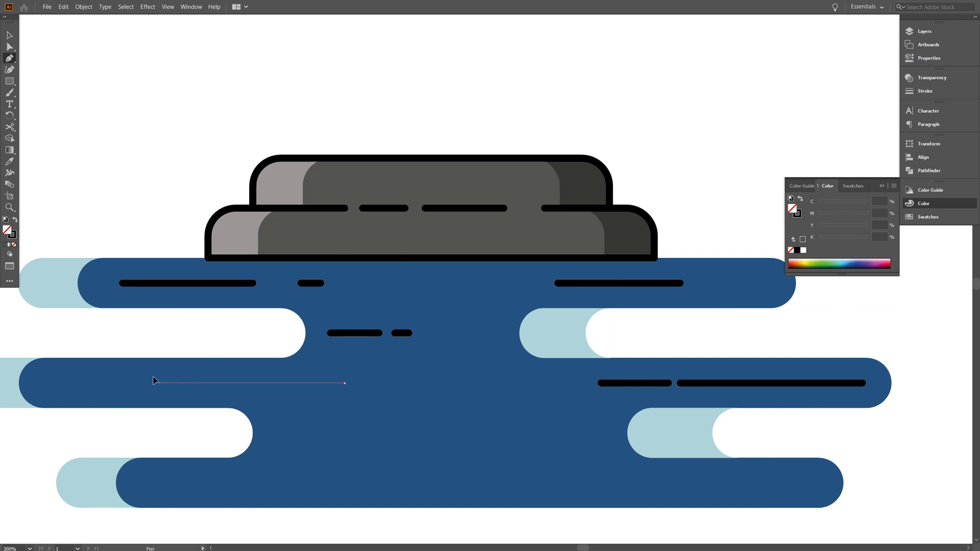
{"action": "left_click", "coordinate": [153, 384]}
Draw two adjacent horizontal lines on the fourth row, and a long left line and a short right one on the bottom bar
{"action": "left_click", "coordinate": [300, 433]}
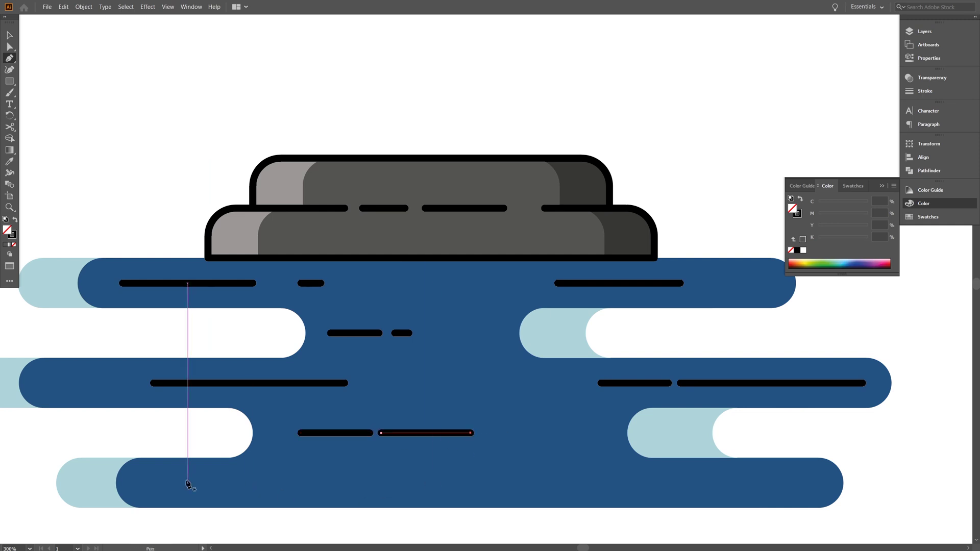
{"action": "left_click", "coordinate": [393, 483]}
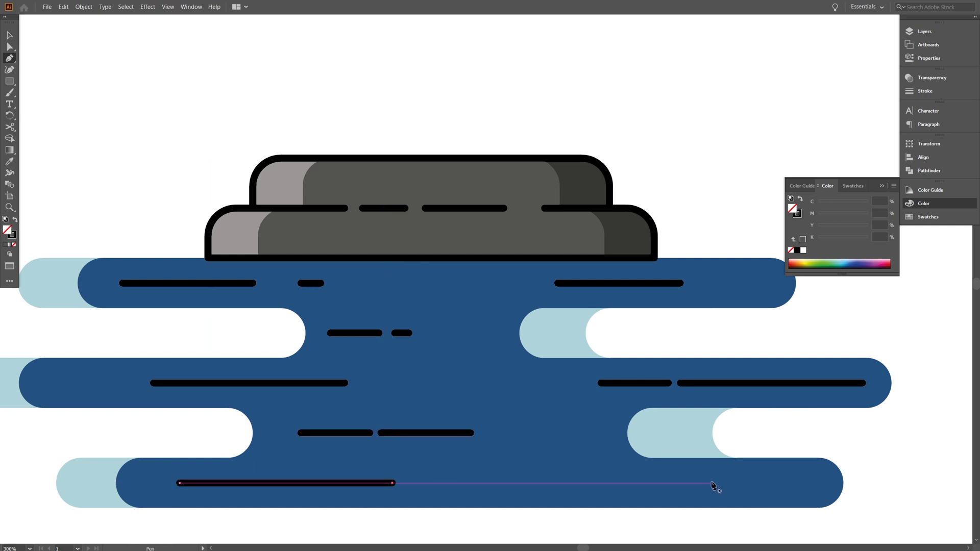
{"action": "key", "text": "Escape"}
{"action": "left_click_drag", "start_coordinate": [712, 483], "coordinate": [747, 484]}
Select all the black horizontal detail lines on the blue bars and group them
{"action": "left_click", "coordinate": [361, 483], "text": "shift"}
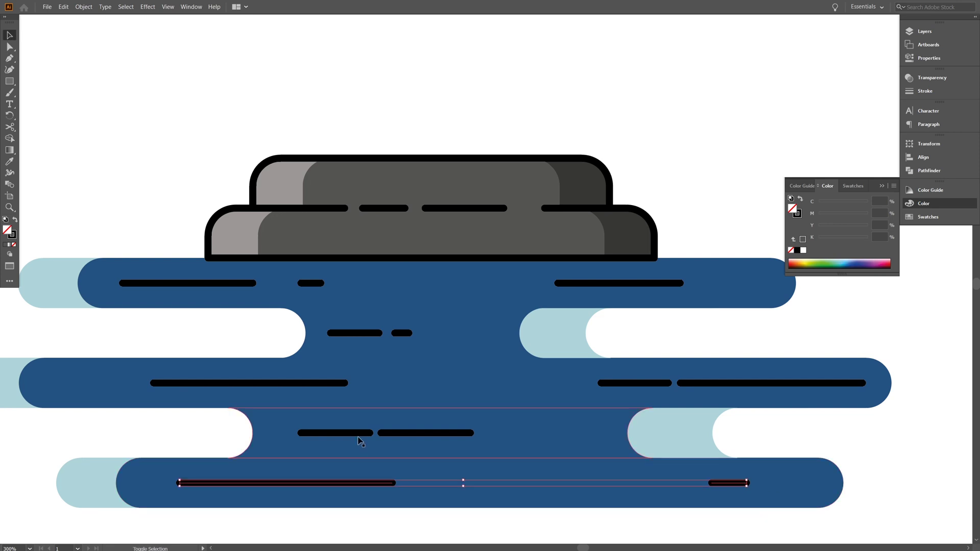
{"action": "left_click", "coordinate": [367, 432], "text": "shift"}
{"action": "left_click", "coordinate": [272, 382], "text": "shift"}
{"action": "left_click", "coordinate": [213, 283], "text": "shift"}
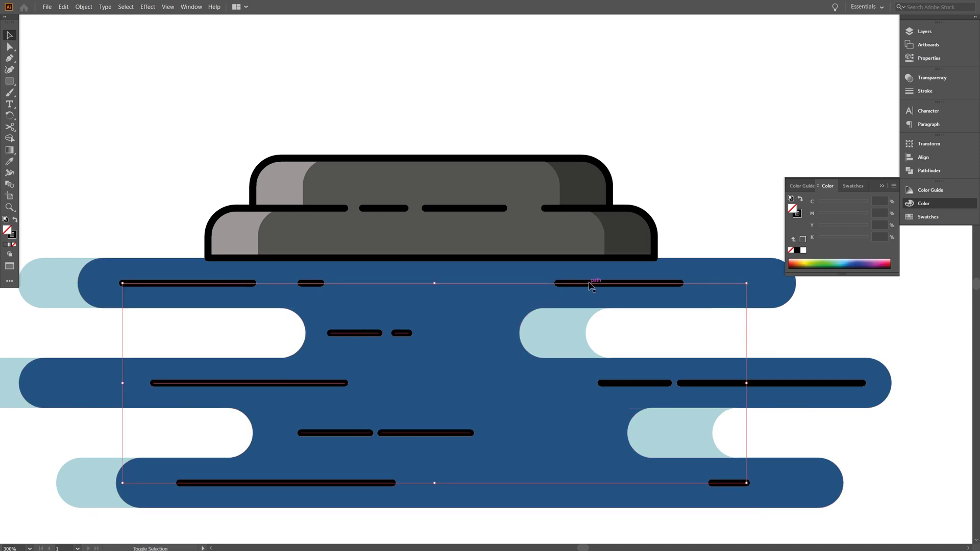
{"action": "left_click", "coordinate": [684, 383], "text": "shift"}
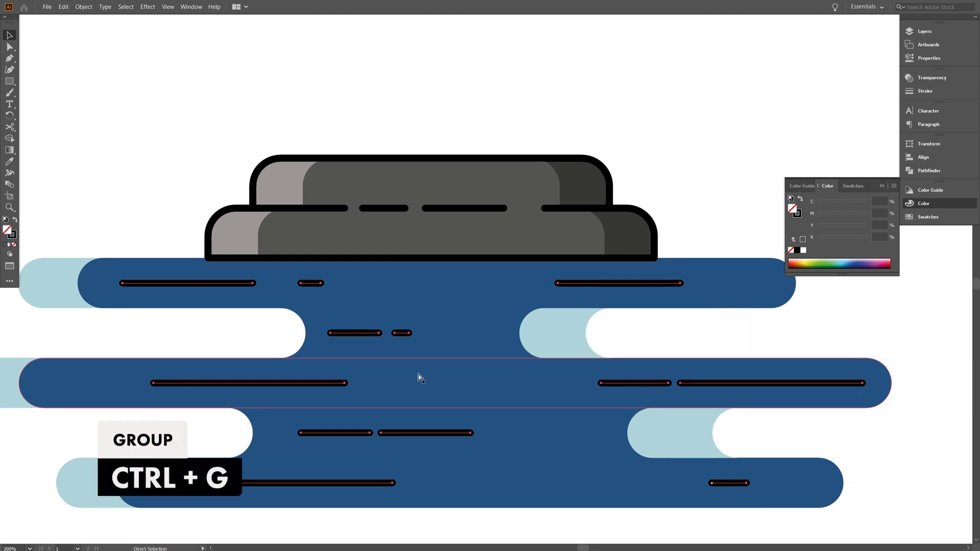
Change the grouped lines' stroke to off-white and lower their opacity so the blue shows through slightly
{"action": "double_click", "coordinate": [15, 236]}
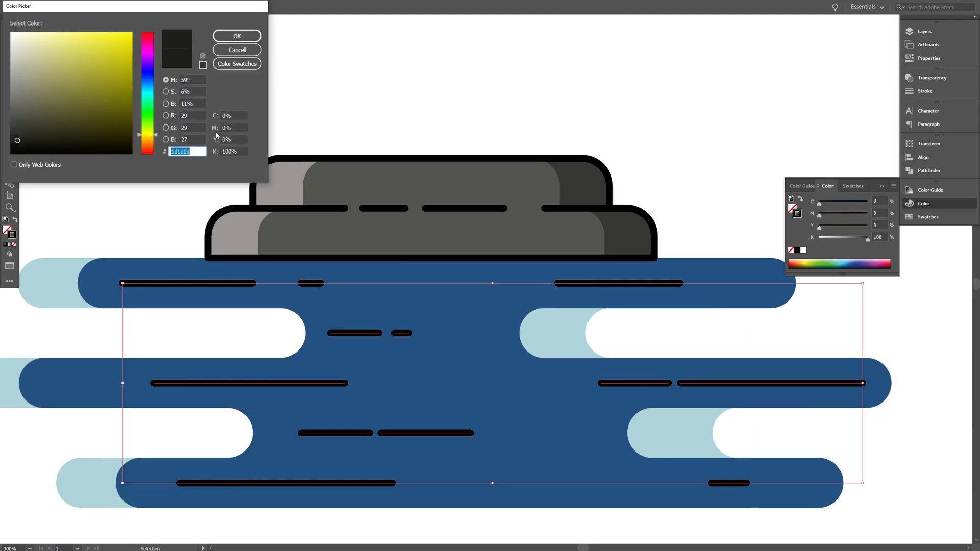
{"action": "key", "text": "Return"}
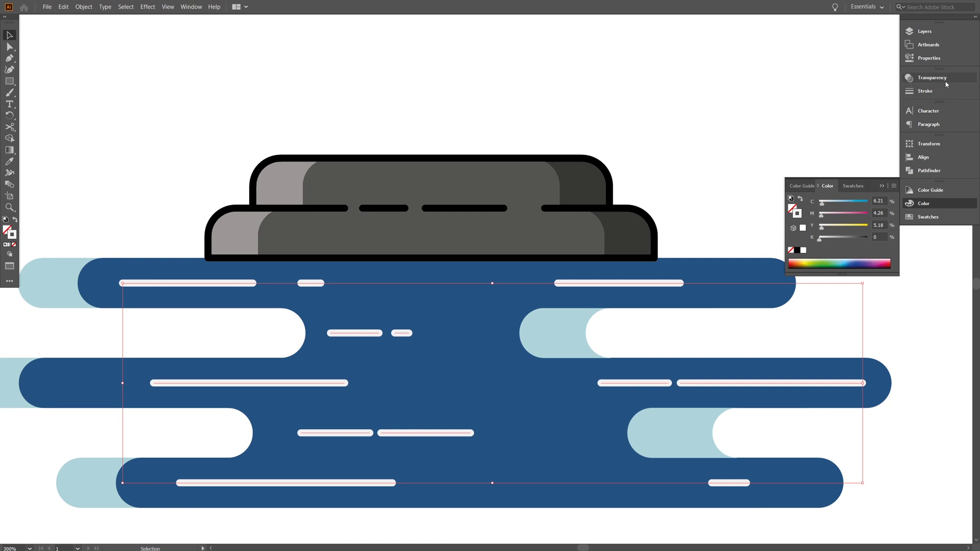
{"action": "left_click", "coordinate": [931, 78]}
{"action": "left_click", "coordinate": [859, 88]}
{"action": "key", "text": "Return"}
{"action": "left_click", "coordinate": [718, 212]}
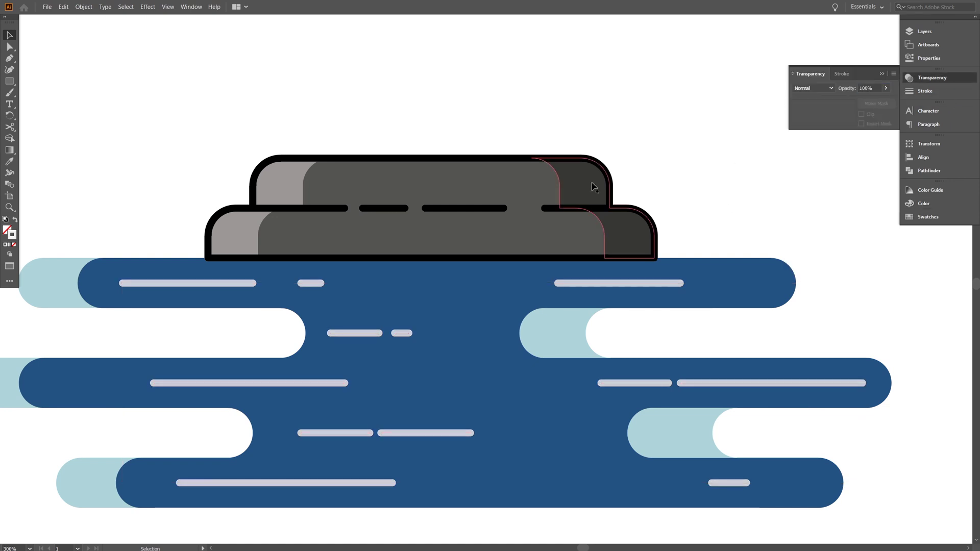
Place a narrowed copy of the spare grey rectangle on the stepped base and a smaller duplicate centred high above it
{"action": "scroll", "coordinate": [593, 185], "scroll_direction": "down", "scroll_amount": 2}
{"action": "left_click_drag", "start_coordinate": [553, 160], "coordinate": [498, 253]}
{"action": "scroll", "coordinate": [497, 253], "scroll_direction": "down", "scroll_amount": 1}
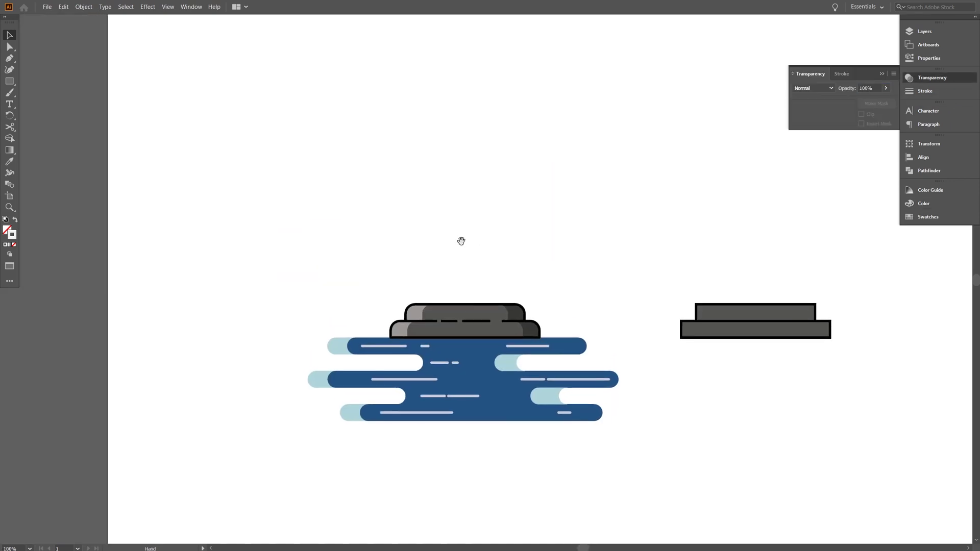
{"action": "left_click_drag", "start_coordinate": [809, 321], "coordinate": [522, 299]}
{"action": "left_click_drag", "start_coordinate": [496, 298], "coordinate": [501, 298]}
{"action": "left_click", "coordinate": [489, 207]}
{"action": "left_click_drag", "start_coordinate": [492, 209], "coordinate": [484, 325]}
{"action": "left_click_drag", "start_coordinate": [478, 410], "coordinate": [488, 185]}
{"action": "left_click", "coordinate": [496, 243]}
Draw a closed tapered tower with the Pen tool, joining the upper rectangle's lower corners to the lower rectangle's base corners
{"action": "key", "text": "p"}
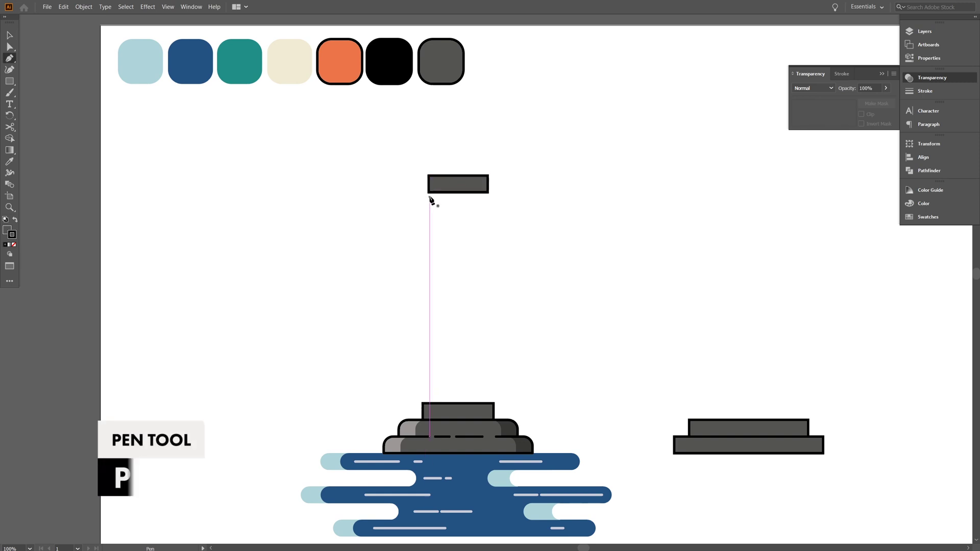
{"action": "left_click", "coordinate": [428, 193]}
{"action": "left_click", "coordinate": [423, 420]}
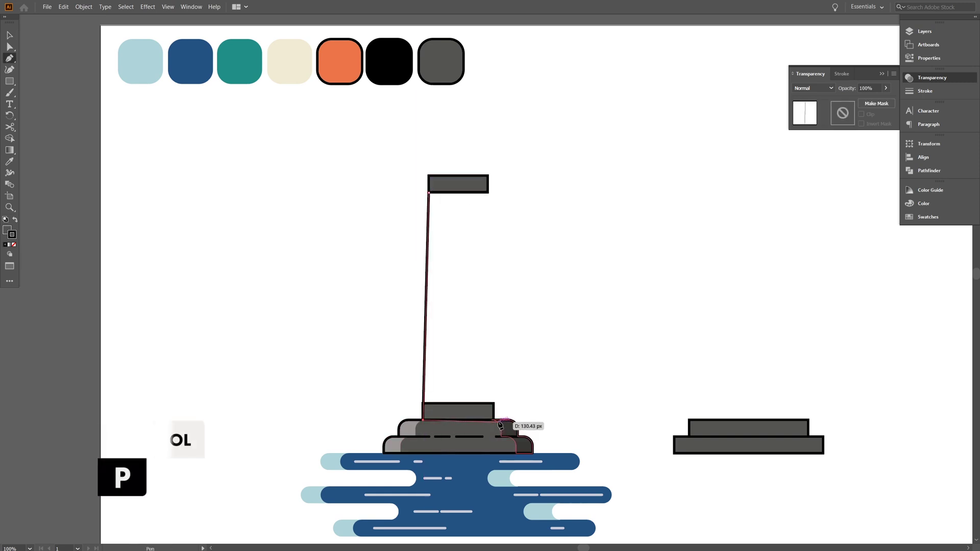
{"action": "left_click", "coordinate": [493, 420]}
{"action": "left_click", "coordinate": [489, 194]}
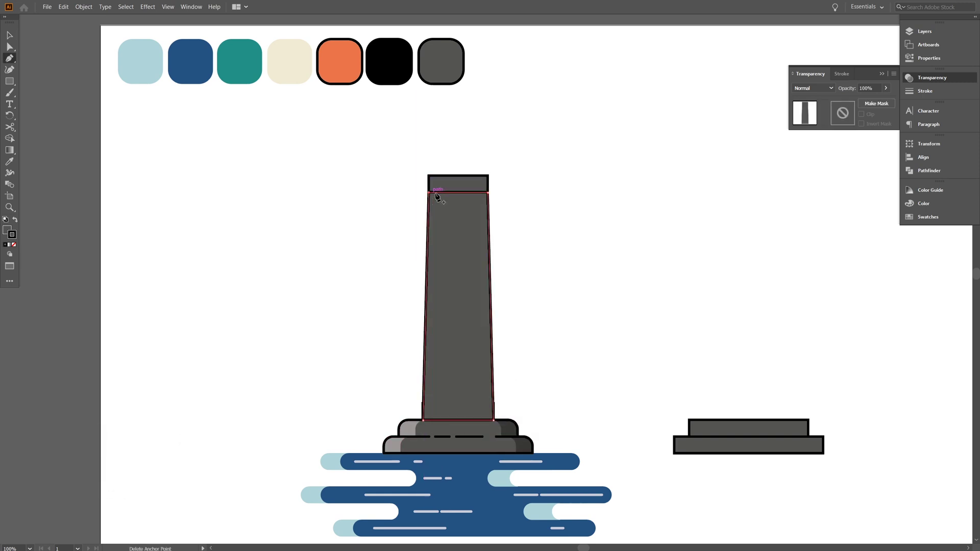
{"action": "key", "text": "v"}
Delete the two grey guide rectangles behind and above the tapered tower
{"action": "left_click", "coordinate": [529, 277]}
{"action": "left_click", "coordinate": [494, 407]}
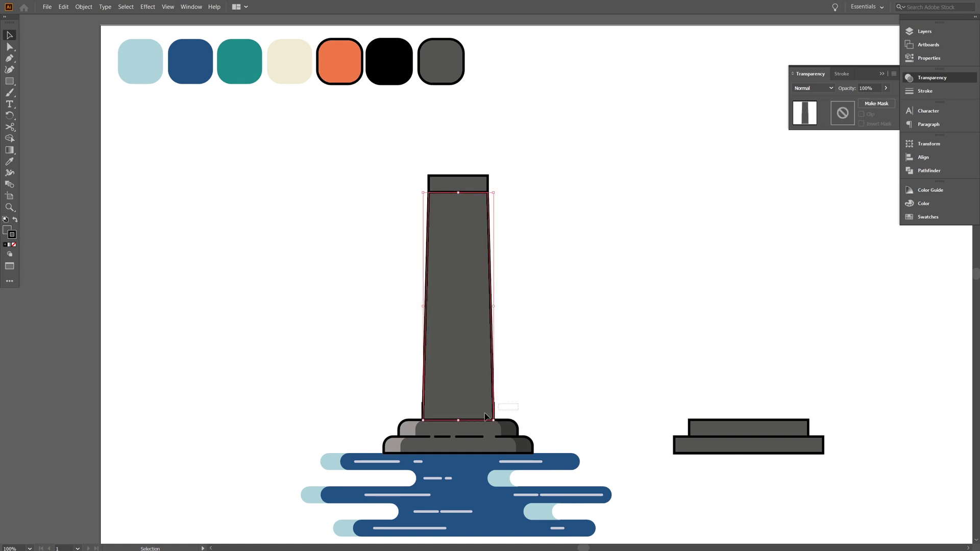
{"action": "left_click", "coordinate": [492, 413]}
{"action": "key", "text": "Delete"}
{"action": "left_click", "coordinate": [487, 187]}
{"action": "key", "text": "Delete"}
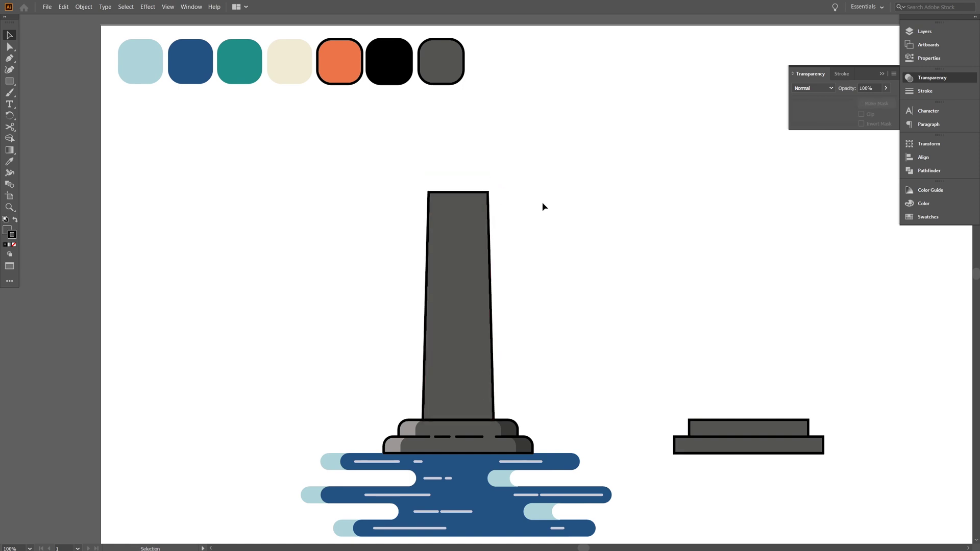
Fill the tapered tower with the colour f2f2f2, keeping its black outline
{"action": "left_click", "coordinate": [447, 257]}
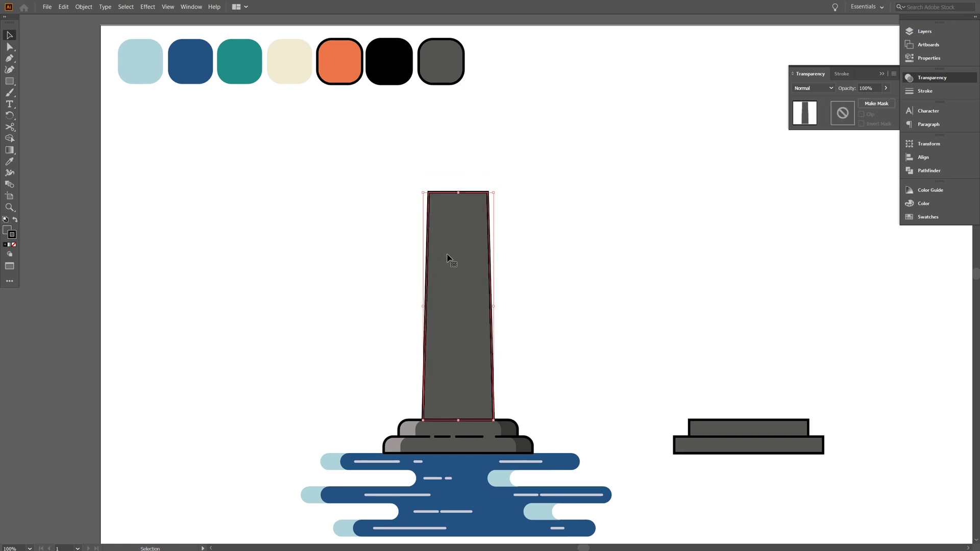
{"action": "double_click", "coordinate": [7, 230]}
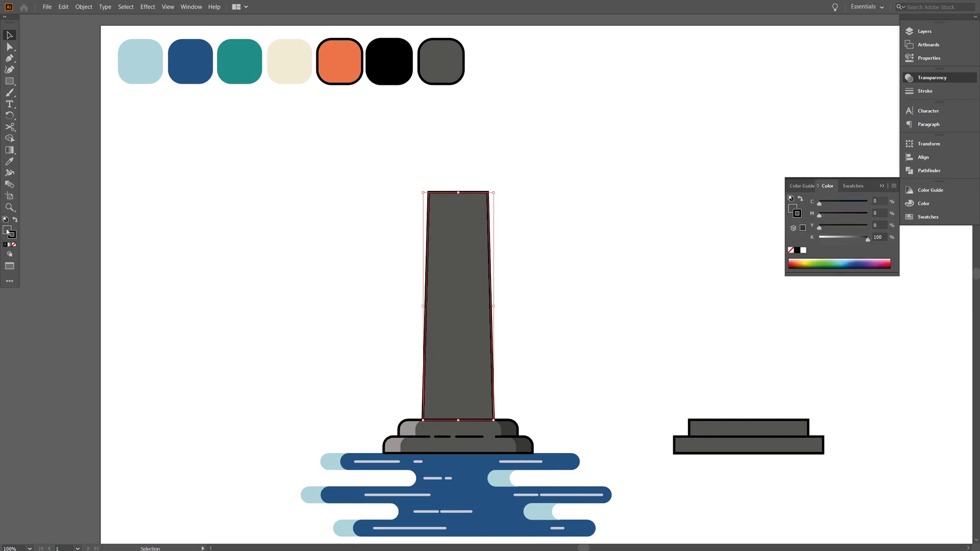
{"action": "type", "text": "f2f2f2"}
{"action": "key", "text": "Return"}
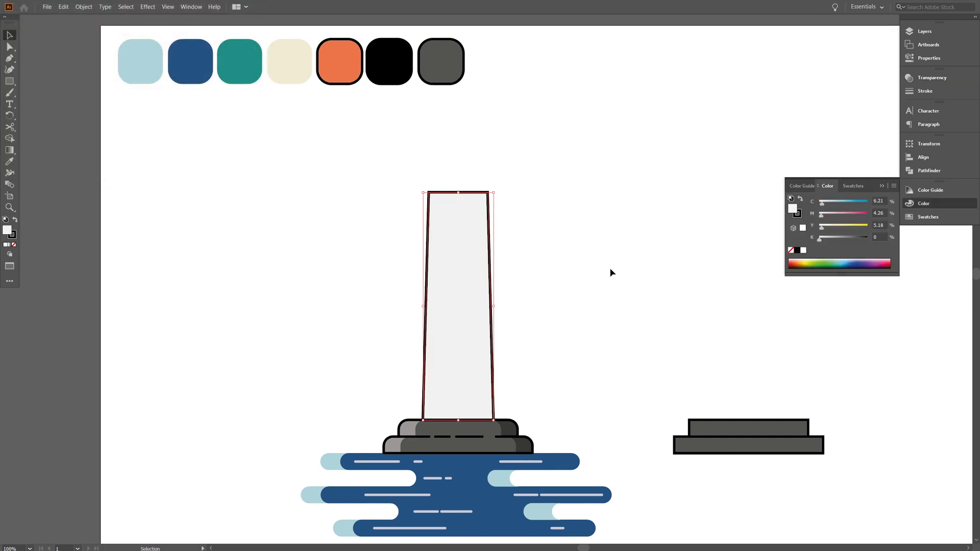
{"action": "left_click", "coordinate": [569, 278]}
{"action": "left_click_drag", "start_coordinate": [569, 278], "coordinate": [545, 278]}
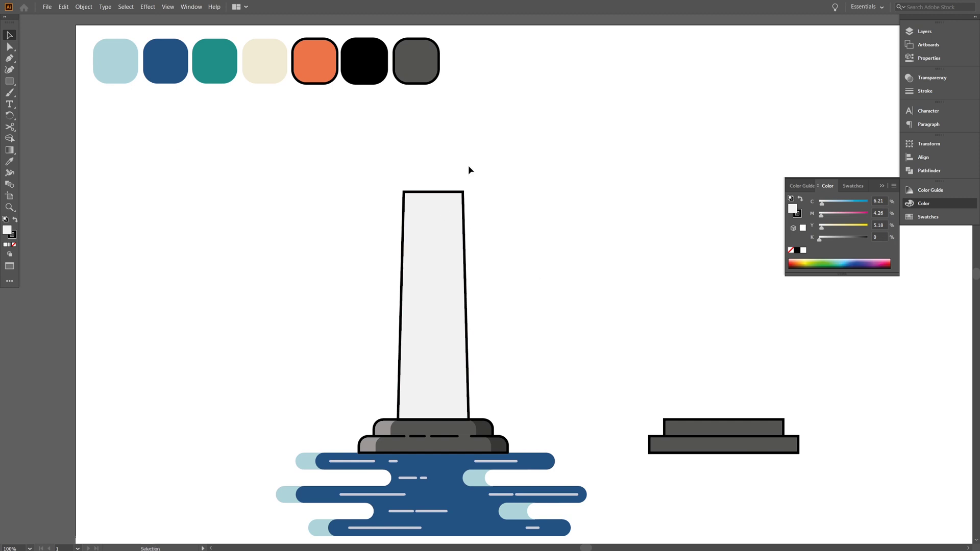
Draw a horizontal Pen line across the tower's top edge and duplicate it downward to make five lines ending at the base
{"action": "key", "text": "p"}
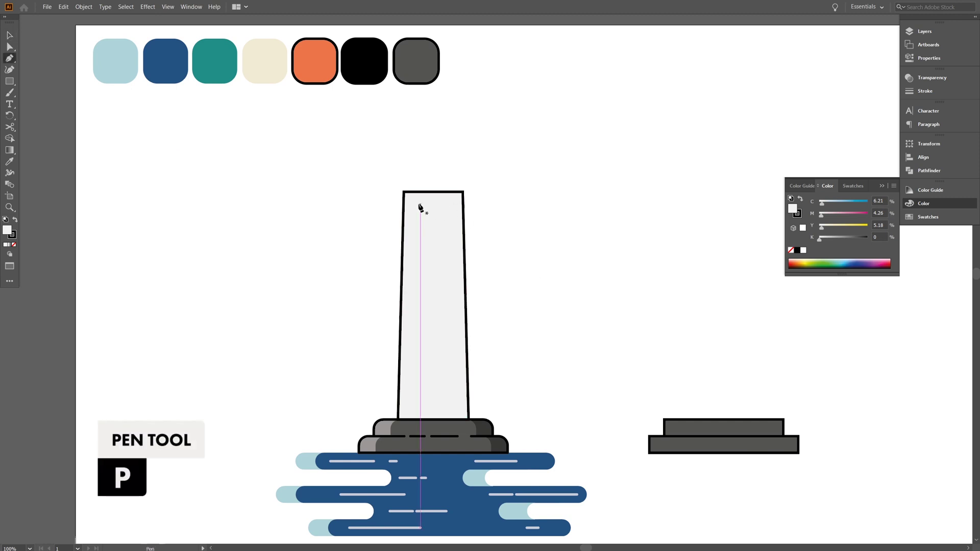
{"action": "left_click", "coordinate": [365, 192]}
{"action": "left_click", "coordinate": [499, 192]}
{"action": "key", "text": "v"}
{"action": "mouse_move", "coordinate": [490, 192]}
{"action": "left_mouse_down"}
{"action": "mouse_move", "coordinate": [502, 435]}
{"action": "mouse_move", "coordinate": [491, 277]}
{"action": "left_mouse_up"}
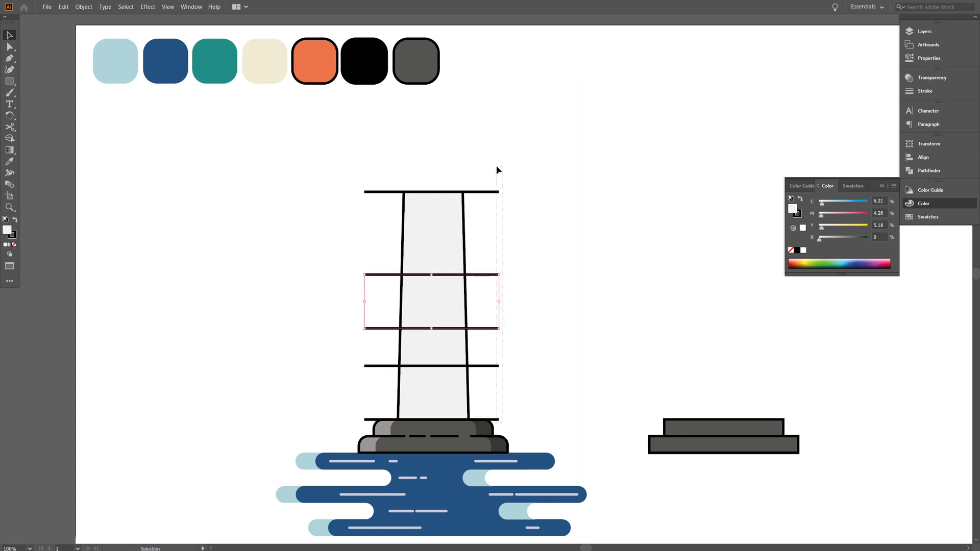
Select the five horizontal lines and distribute their vertical centres evenly, aligned to the selection
{"action": "left_click_drag", "start_coordinate": [499, 170], "coordinate": [499, 171]}
{"action": "left_click", "coordinate": [925, 157]}
{"action": "left_click", "coordinate": [887, 222]}
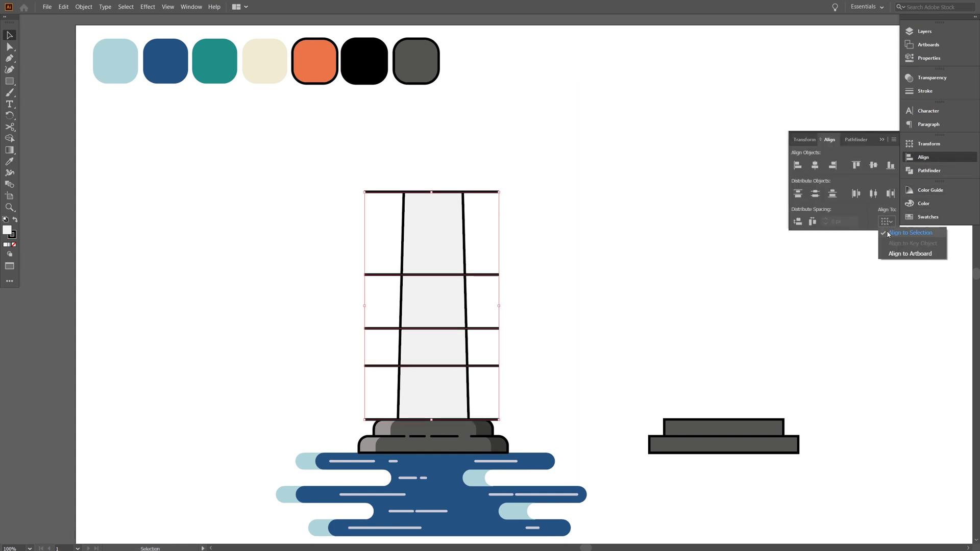
{"action": "left_click", "coordinate": [815, 194]}
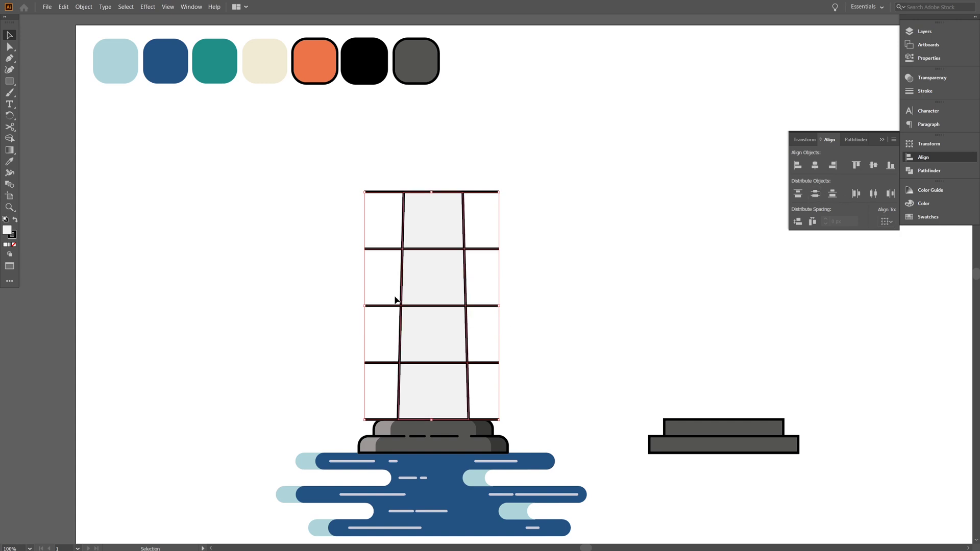
Split the tower along the lines with Shape Builder into four sections and delete the overhanging line ends on both sides
{"action": "left_click_drag", "start_coordinate": [484, 354], "coordinate": [501, 407]}
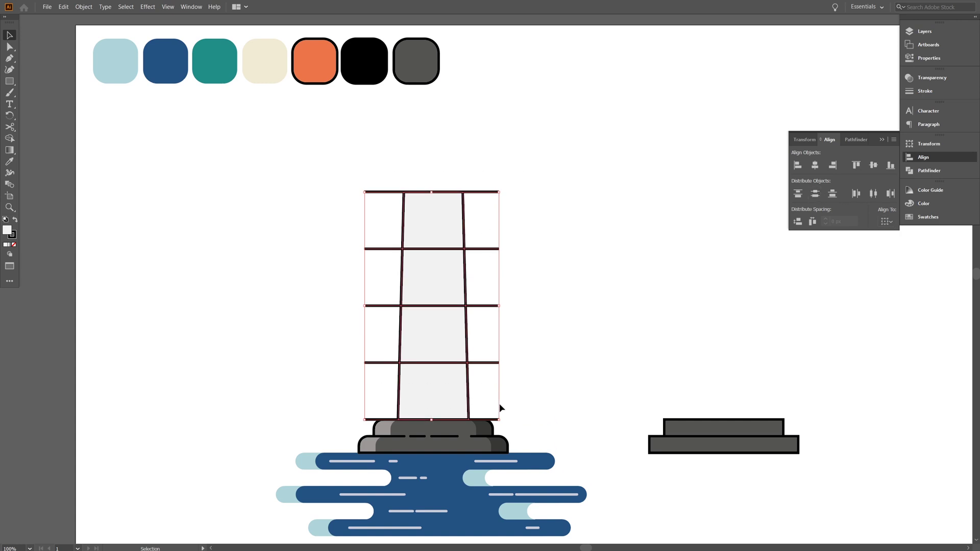
{"action": "left_click", "coordinate": [10, 138]}
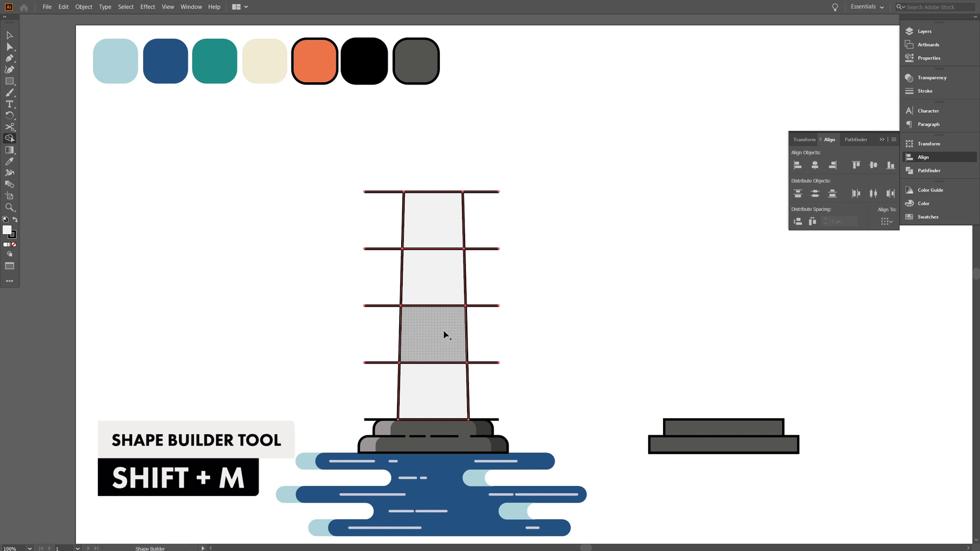
{"action": "key", "text": "v"}
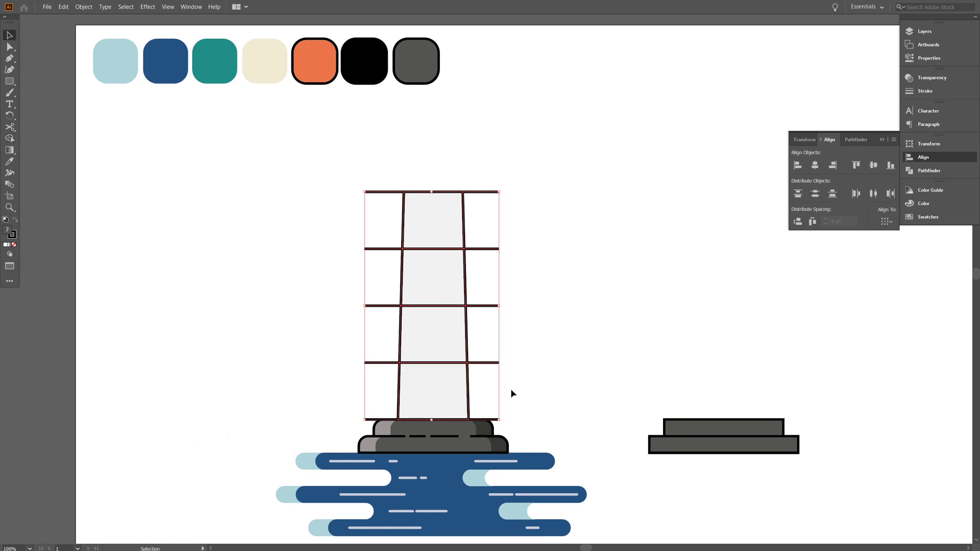
{"action": "left_click", "coordinate": [509, 391]}
{"action": "left_click_drag", "start_coordinate": [498, 181], "coordinate": [499, 183]}
{"action": "key", "text": "Delete"}
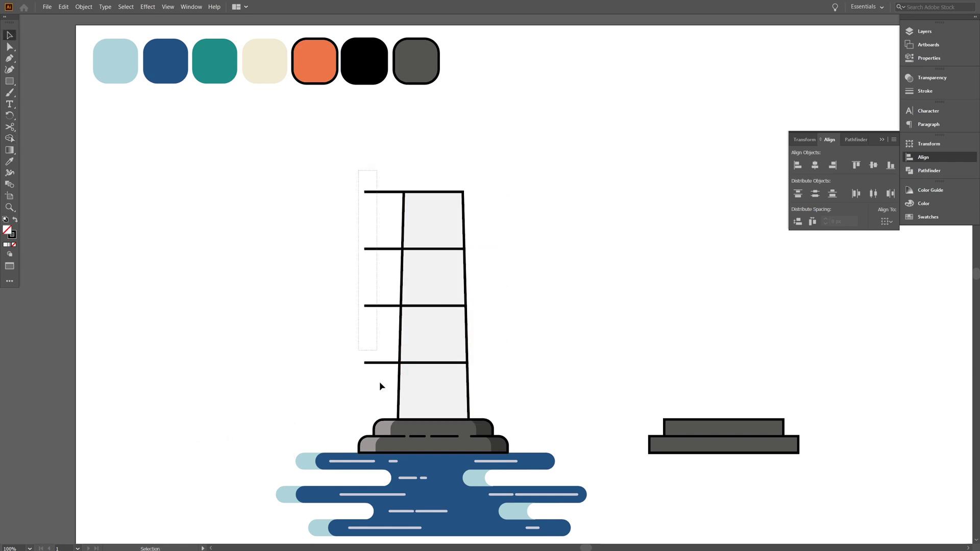
Trace the whole tower with the Pen tool as one closed, unfilled black outline through its four outer corners
{"action": "key", "text": "p"}
{"action": "left_click", "coordinate": [404, 192]}
{"action": "left_click", "coordinate": [398, 419]}
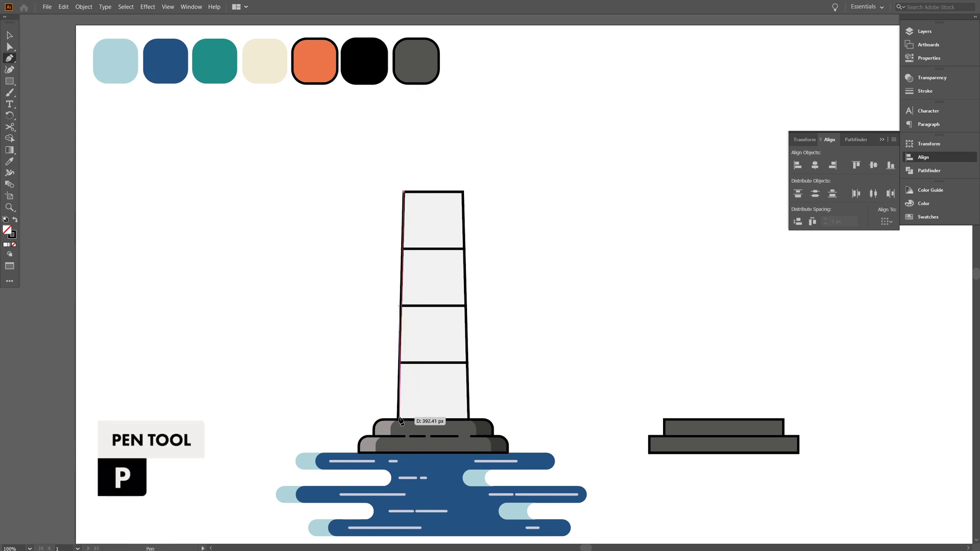
{"action": "left_click", "coordinate": [467, 420]}
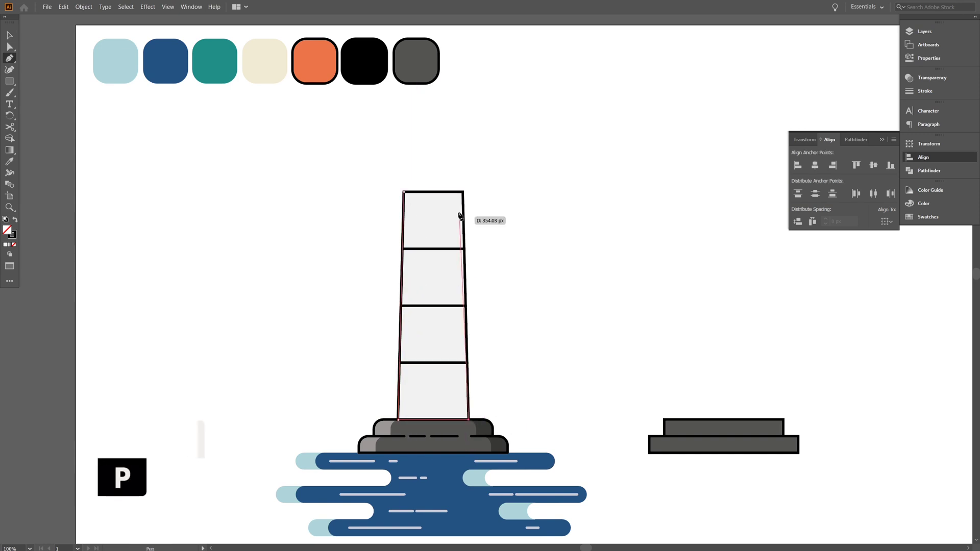
{"action": "left_click", "coordinate": [462, 192]}
{"action": "key", "text": "v"}
Move the traced outline to the empty area right of the tower and fill it with off-white
{"action": "left_click_drag", "start_coordinate": [440, 216], "coordinate": [507, 219]}
{"action": "key", "text": "ctrl+z"}
{"action": "left_click", "coordinate": [468, 287]}
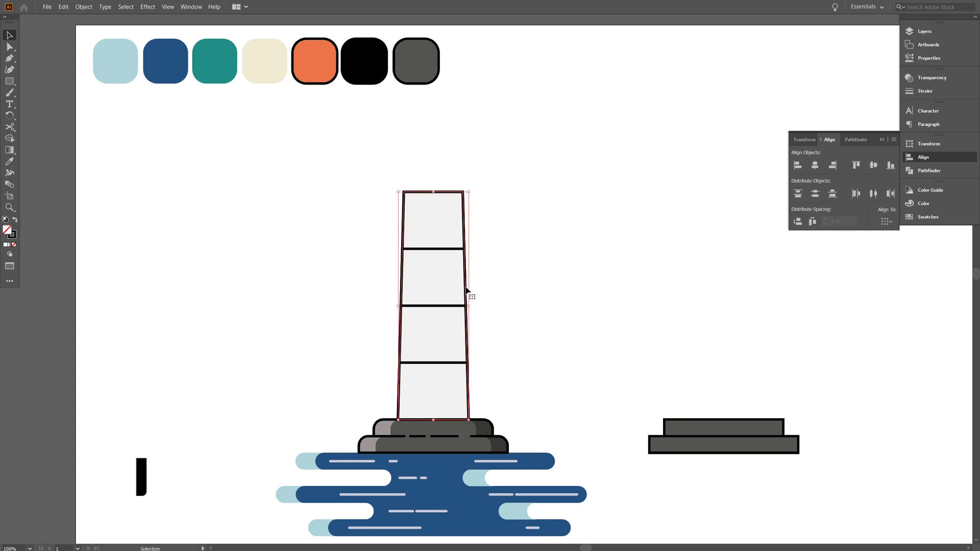
{"action": "left_click_drag", "start_coordinate": [468, 287], "coordinate": [615, 292]}
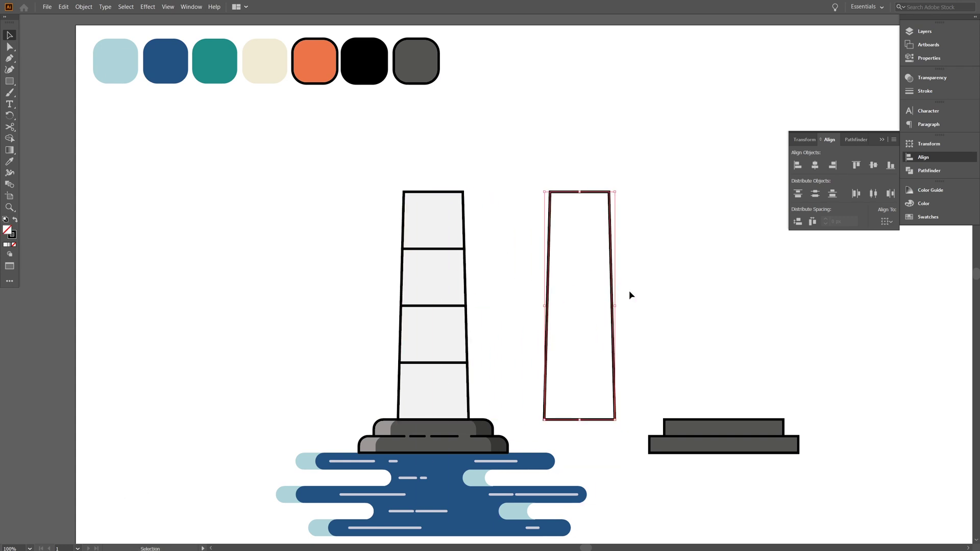
{"action": "left_click", "coordinate": [7, 245]}
Apply the cream palette swatch's fill, without a stroke, to all four tower sections using the Eyedropper
{"action": "left_click", "coordinate": [468, 408]}
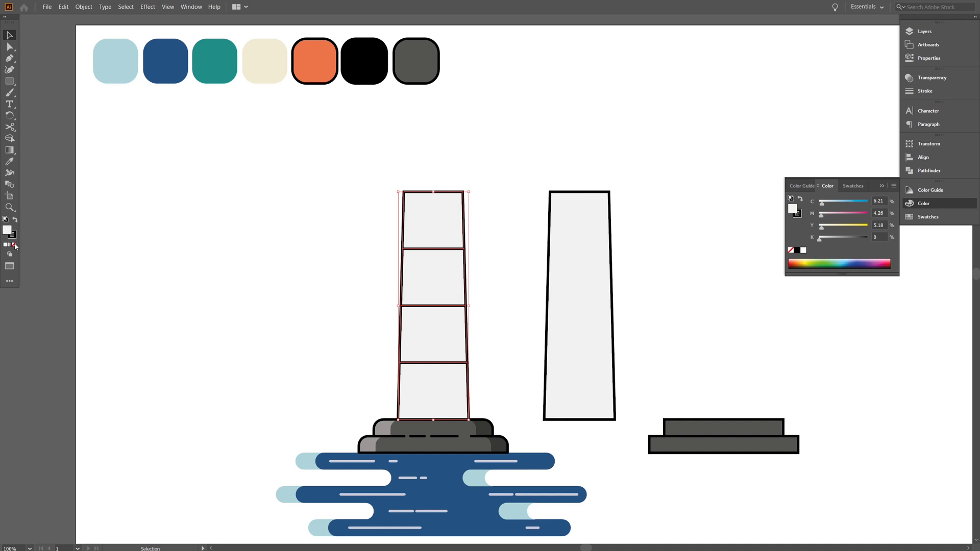
{"action": "key", "text": "i"}
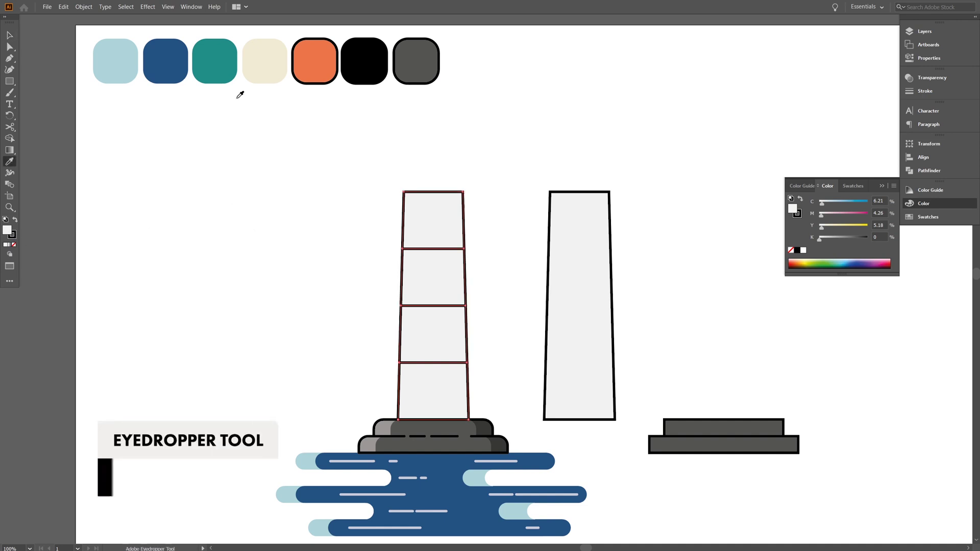
{"action": "left_click", "coordinate": [250, 64]}
{"action": "key", "text": "v"}
{"action": "left_click", "coordinate": [341, 243]}
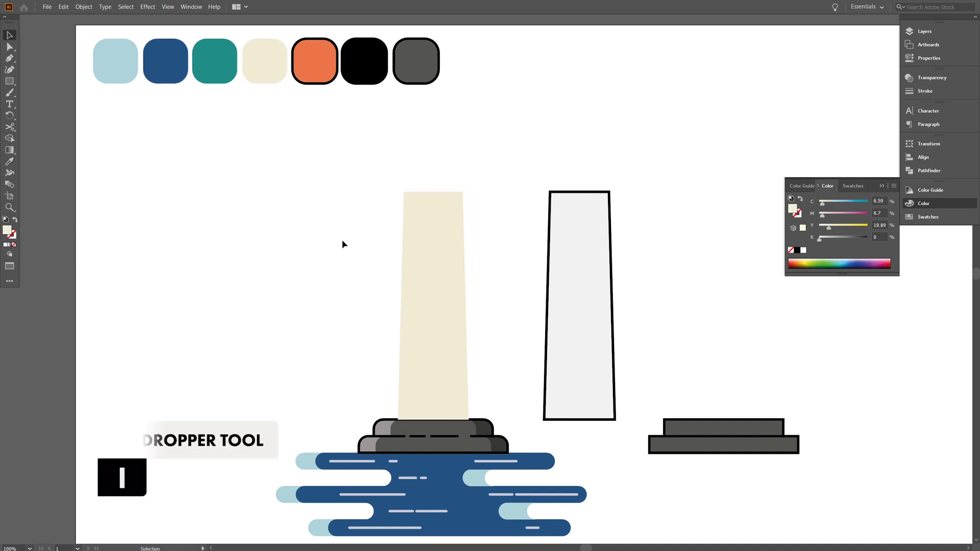
Recolour the second and fourth tower sections from the top with the teal palette swatch using the Eyedropper
{"action": "left_click", "coordinate": [432, 277]}
{"action": "left_click", "coordinate": [464, 385], "text": "shift"}
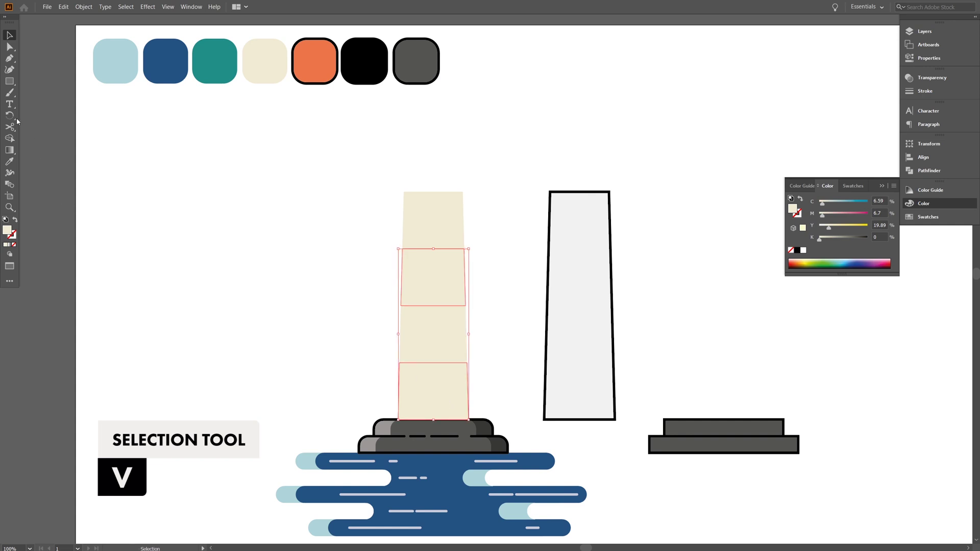
{"action": "left_click", "coordinate": [9, 163]}
{"action": "left_click", "coordinate": [212, 60]}
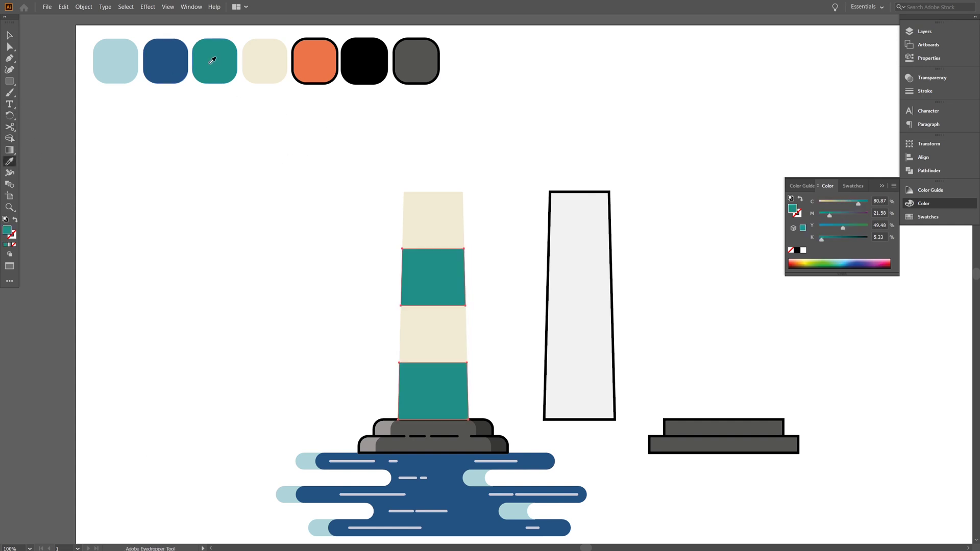
{"action": "left_click", "coordinate": [9, 34]}
Duplicate the off-white tower outline in place and remove the copy's stroke
{"action": "left_click", "coordinate": [604, 267]}
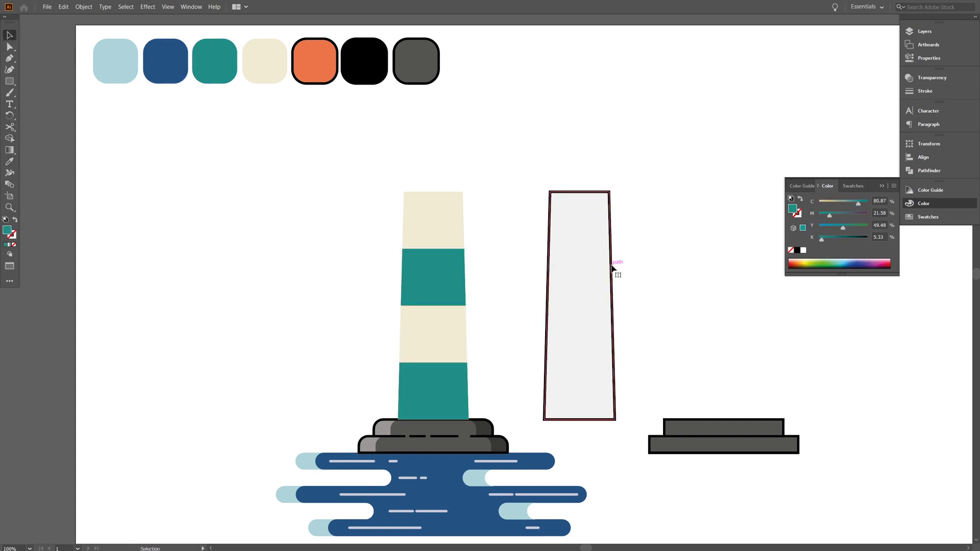
{"action": "left_click_drag", "start_coordinate": [653, 257], "coordinate": [580, 258]}
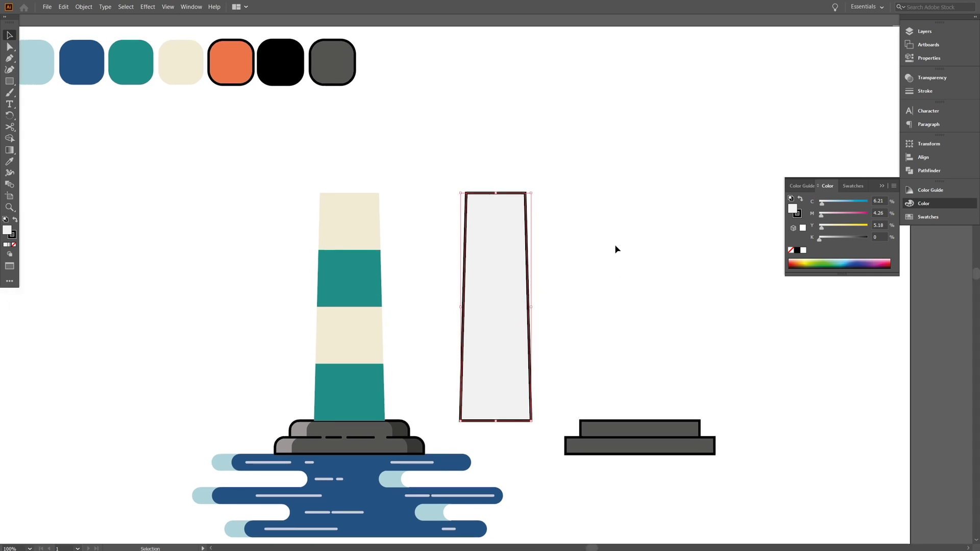
{"action": "left_click", "coordinate": [938, 33]}
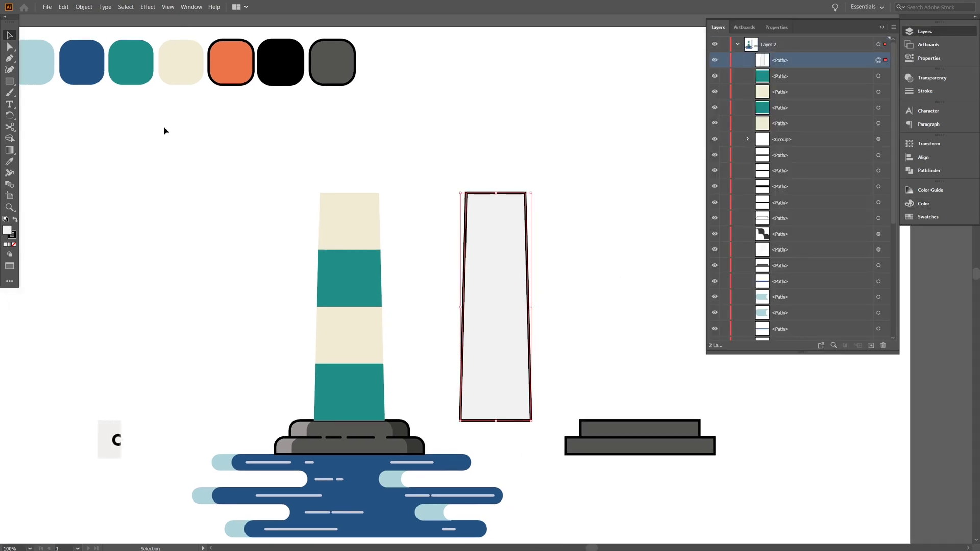
{"action": "left_click", "coordinate": [64, 7]}
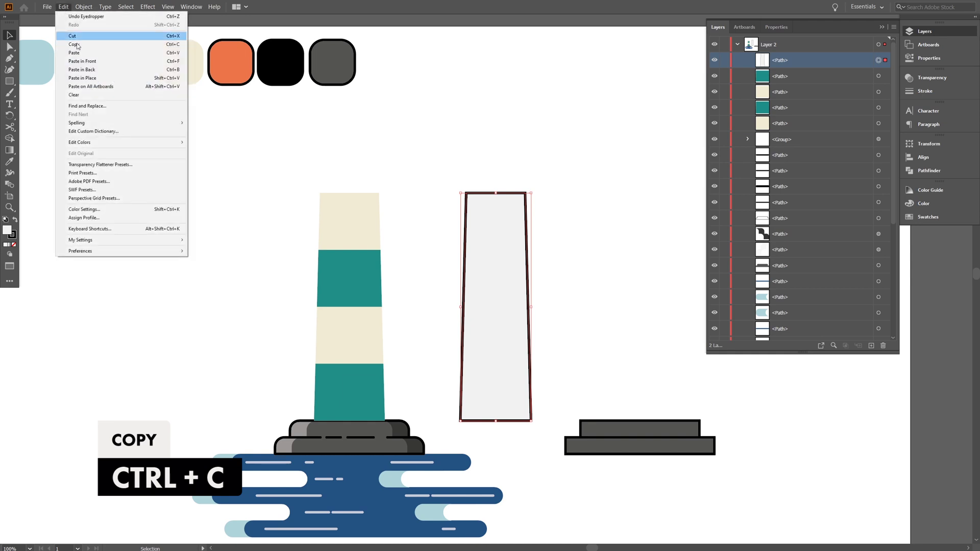
{"action": "left_click", "coordinate": [86, 78]}
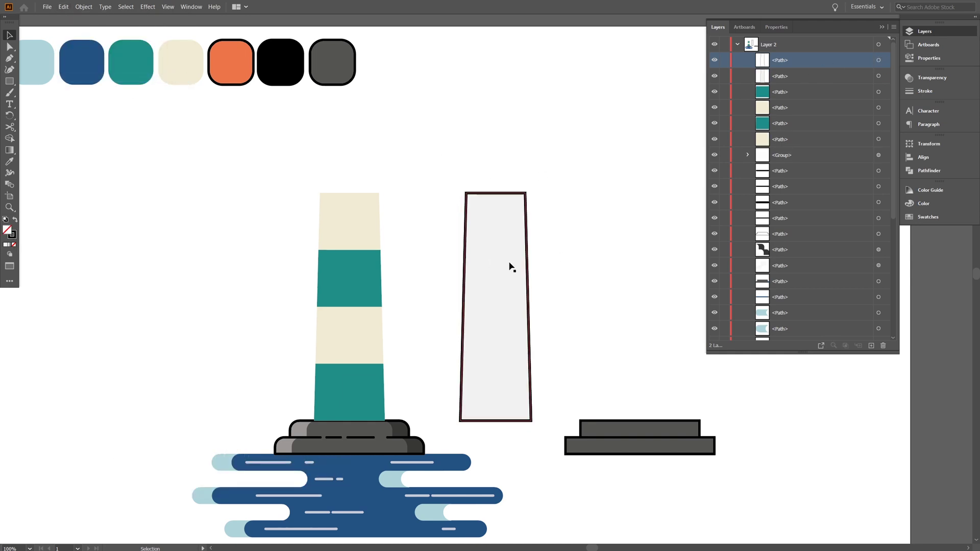
{"action": "left_click", "coordinate": [843, 81]}
{"action": "left_click", "coordinate": [12, 237]}
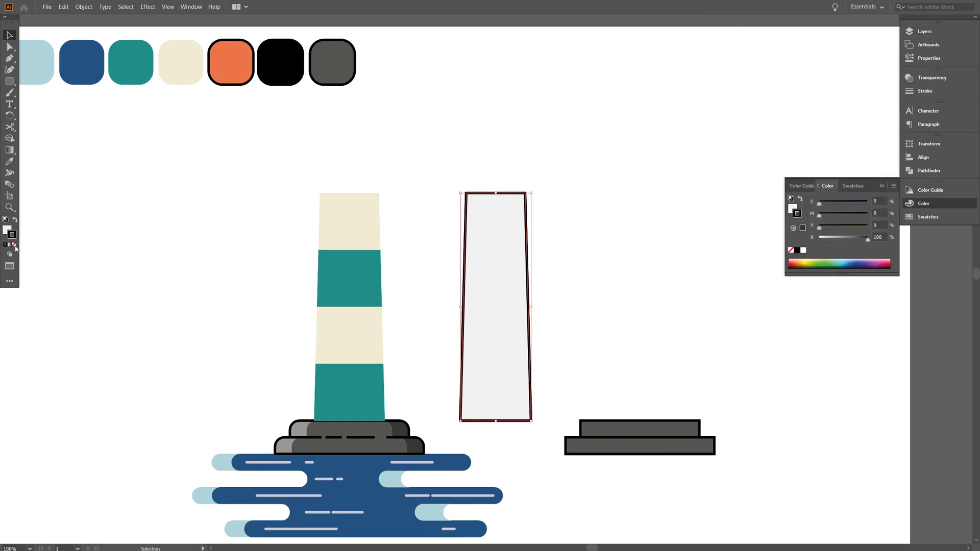
{"action": "left_click", "coordinate": [14, 245]}
Move the strokeless copy right of the outlined tower, duplicate it further right, and place another copy slightly offset over it
{"action": "left_click", "coordinate": [553, 233]}
{"action": "left_click", "coordinate": [511, 262]}
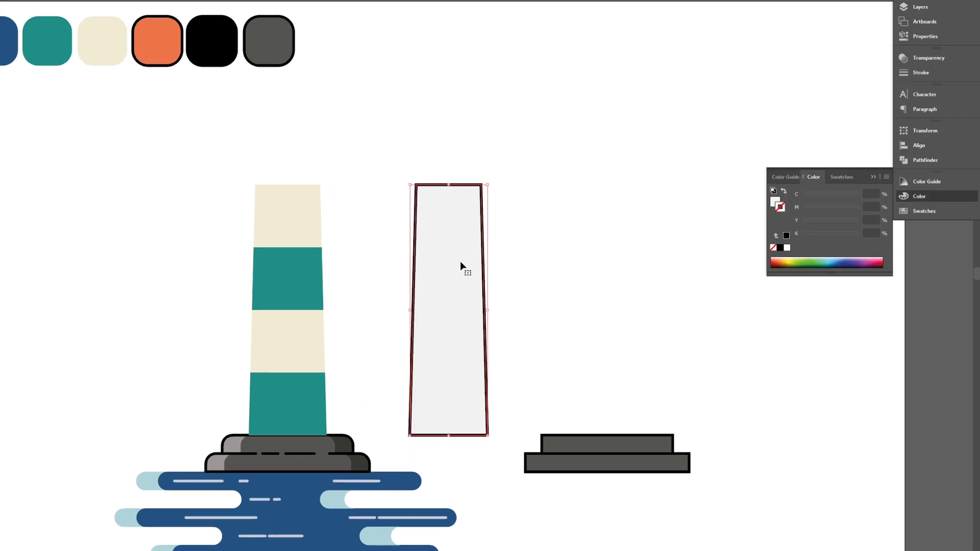
{"action": "left_click_drag", "start_coordinate": [459, 256], "coordinate": [578, 255]}
{"action": "left_click_drag", "start_coordinate": [635, 257], "coordinate": [547, 256]}
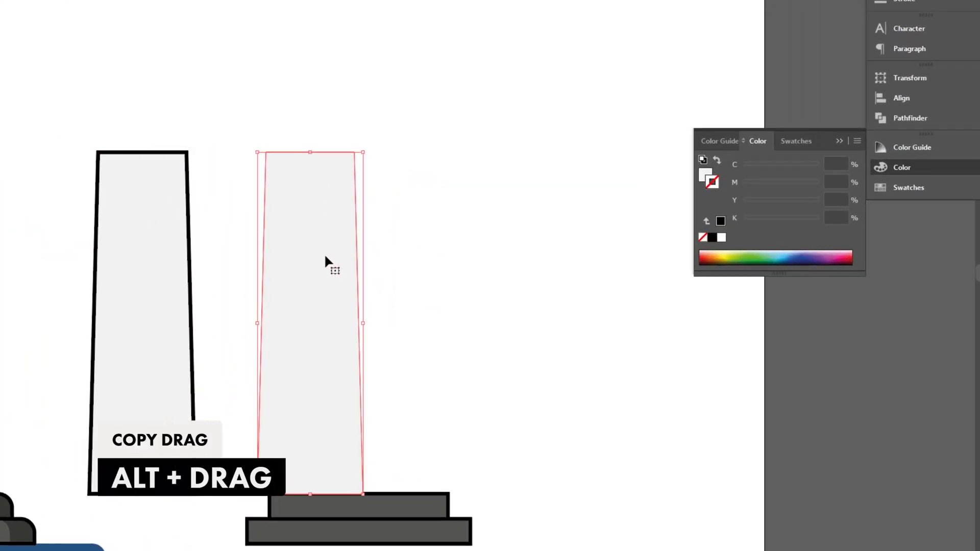
{"action": "mouse_move", "coordinate": [325, 256]}
{"action": "left_mouse_down"}
{"action": "mouse_move", "coordinate": [493, 258]}
{"action": "mouse_move", "coordinate": [313, 260]}
{"action": "mouse_move", "coordinate": [329, 265]}
{"action": "left_mouse_up"}
{"action": "left_click", "coordinate": [396, 257]}
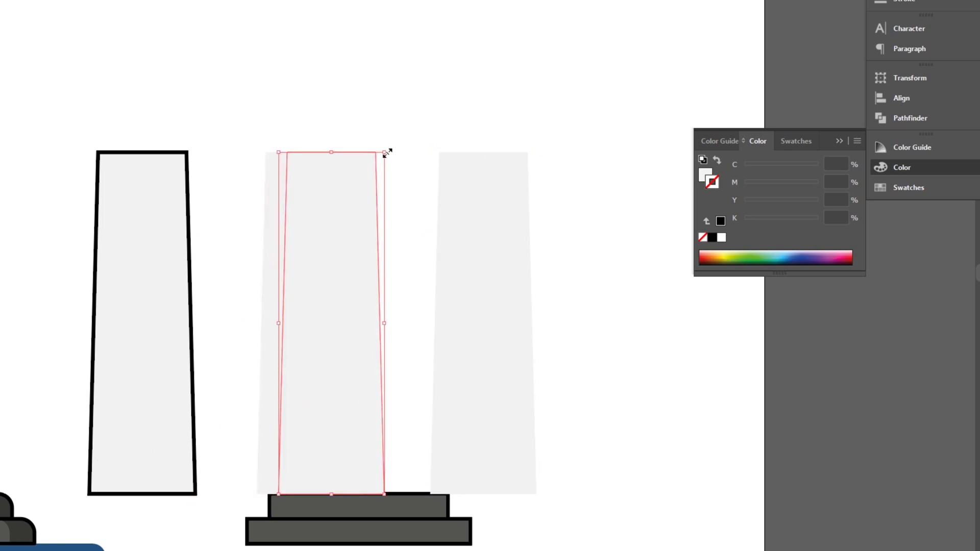
Enlarge the offset copy slightly and cut the rightmost tower copy down to an inverted-L shadow along its top and right edges with the Shape Builder
{"action": "left_click_drag", "start_coordinate": [386, 152], "coordinate": [388, 145]}
{"action": "left_click_drag", "start_coordinate": [479, 273], "coordinate": [489, 408]}
{"action": "key", "text": "shift+m"}
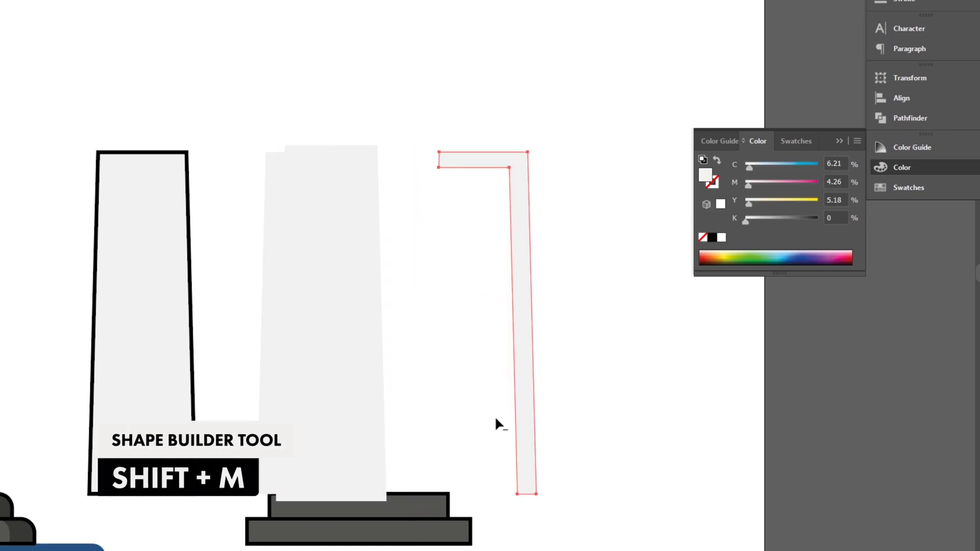
Subtract the offset copy from the remaining strokeless tower shape with the Shape Builder, leaving a narrow highlight strip along the left edge
{"action": "key", "text": "v"}
{"action": "left_click_drag", "start_coordinate": [419, 347], "coordinate": [318, 352]}
{"action": "key", "text": "shift+m"}
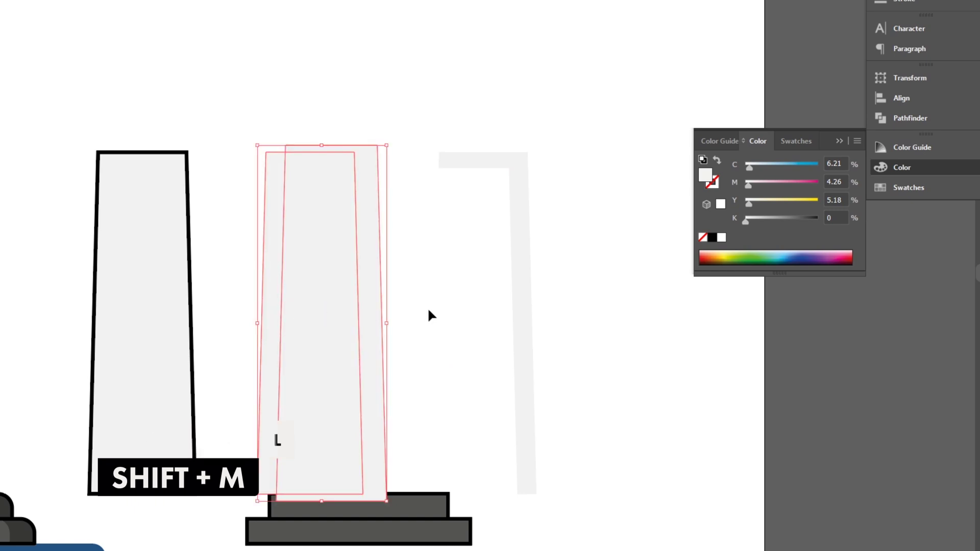
{"action": "left_click_drag", "start_coordinate": [402, 260], "coordinate": [350, 278], "text": "alt"}
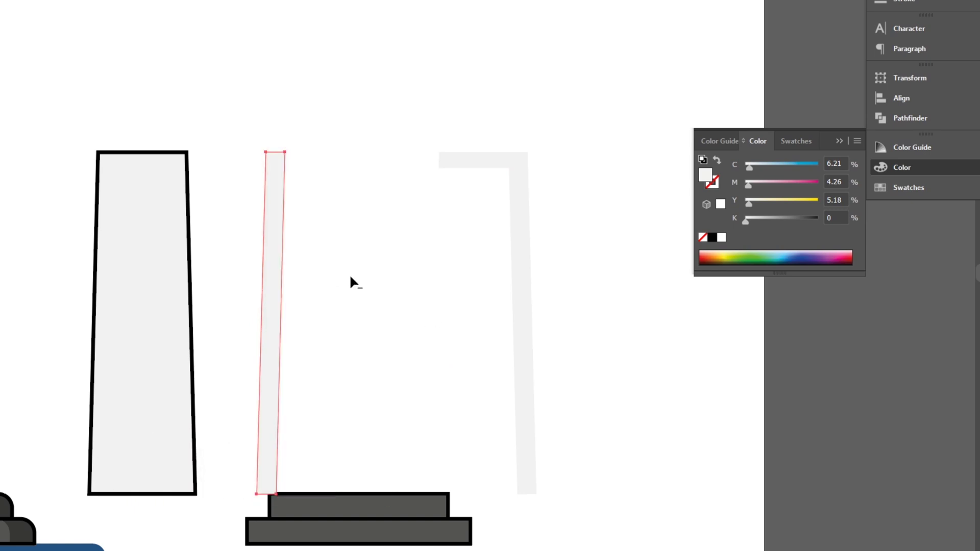
Round the two right-hand corners of the narrow highlight strip
{"action": "key", "text": "a"}
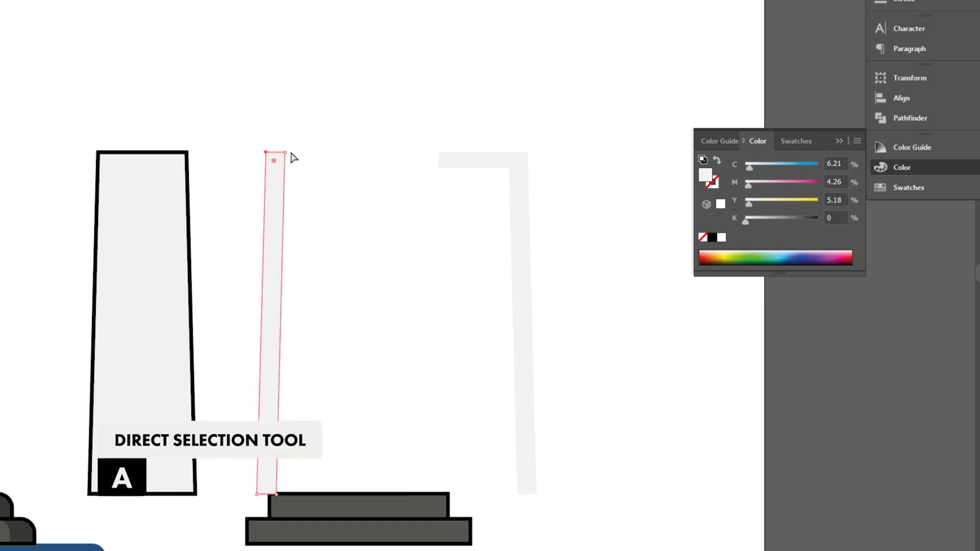
{"action": "left_click", "coordinate": [285, 152]}
{"action": "left_click", "coordinate": [276, 494], "text": "shift"}
{"action": "left_click_drag", "start_coordinate": [269, 486], "coordinate": [264, 481]}
Round the inverted-L shadow's lower-left corner at each end and its inner corner
{"action": "key", "text": "v"}
{"action": "left_click_drag", "start_coordinate": [422, 113], "coordinate": [541, 301]}
{"action": "key", "text": "a"}
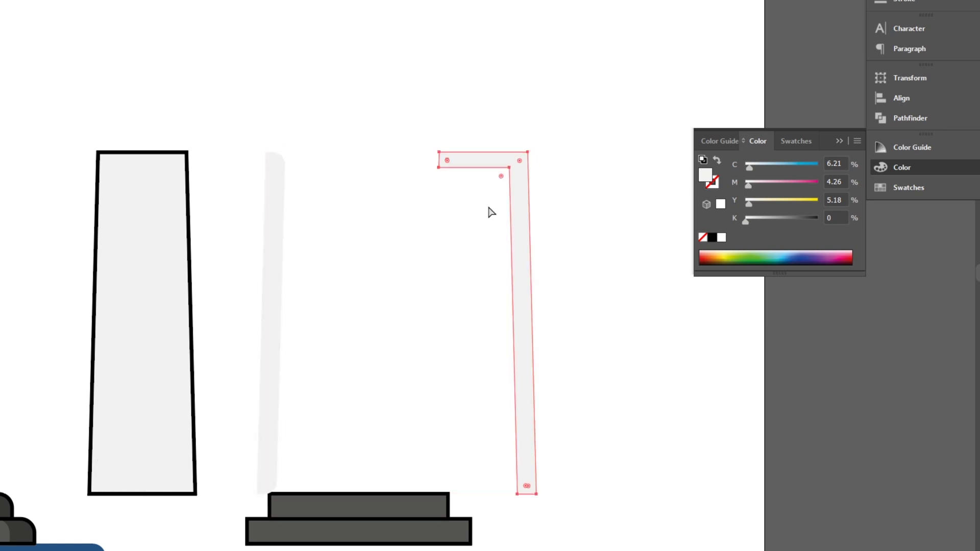
{"action": "left_click", "coordinate": [439, 168]}
{"action": "left_click_drag", "start_coordinate": [525, 484], "coordinate": [528, 482]}
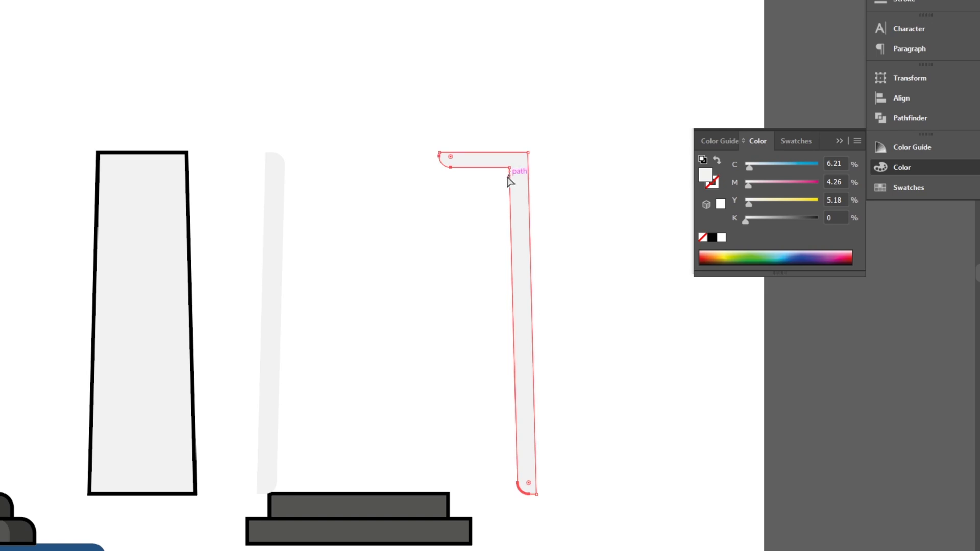
{"action": "left_click", "coordinate": [509, 168]}
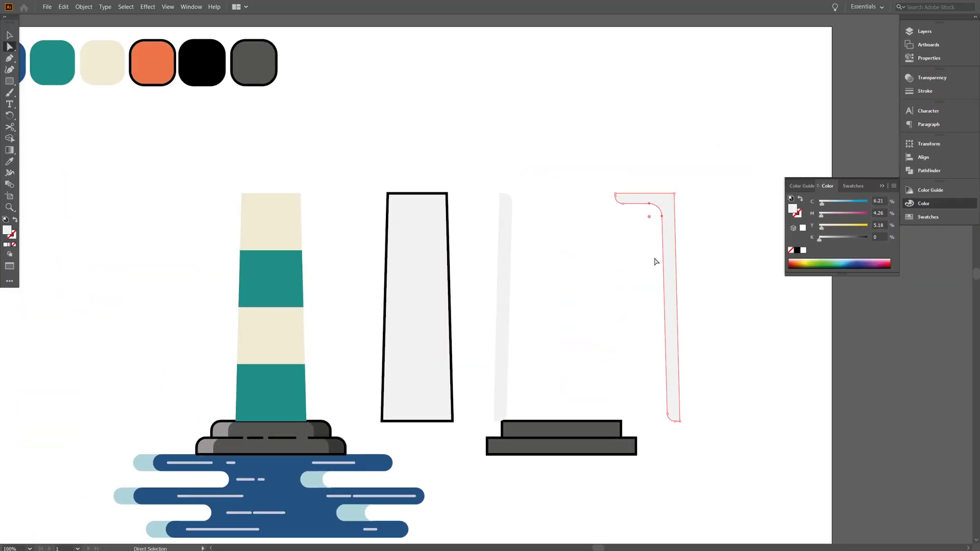
Give the inverted-L shape the stone base's dark shadow style with the Eyedropper and align it inside the outlined tower's top and right edges
{"action": "key", "text": "v"}
{"action": "key", "text": "i"}
{"action": "left_click", "coordinate": [342, 444]}
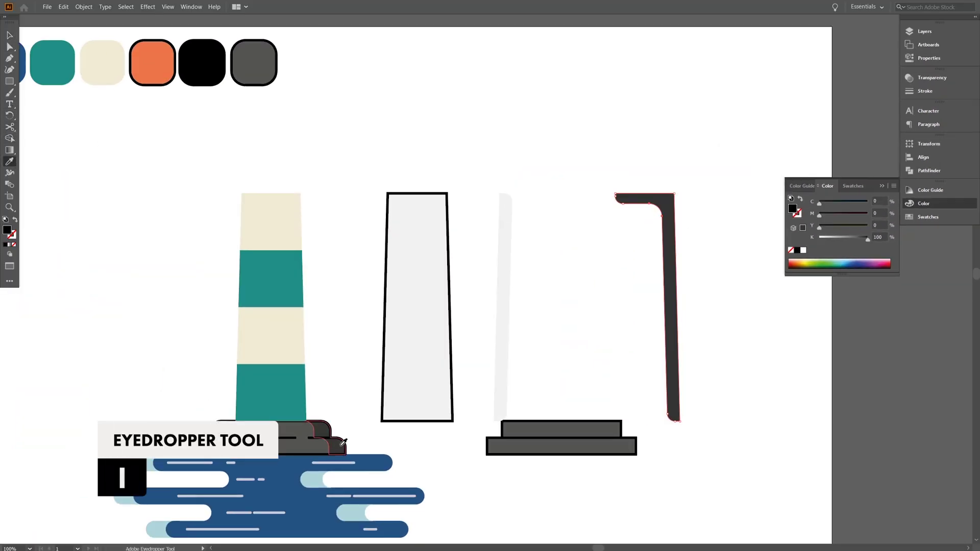
{"action": "left_click", "coordinate": [15, 40]}
{"action": "left_click_drag", "start_coordinate": [671, 231], "coordinate": [444, 234]}
Apply the stone base's translucent highlight style to the narrow strip and place it along the outlined tower's left edge
{"action": "left_click", "coordinate": [474, 234]}
{"action": "left_click", "coordinate": [505, 232]}
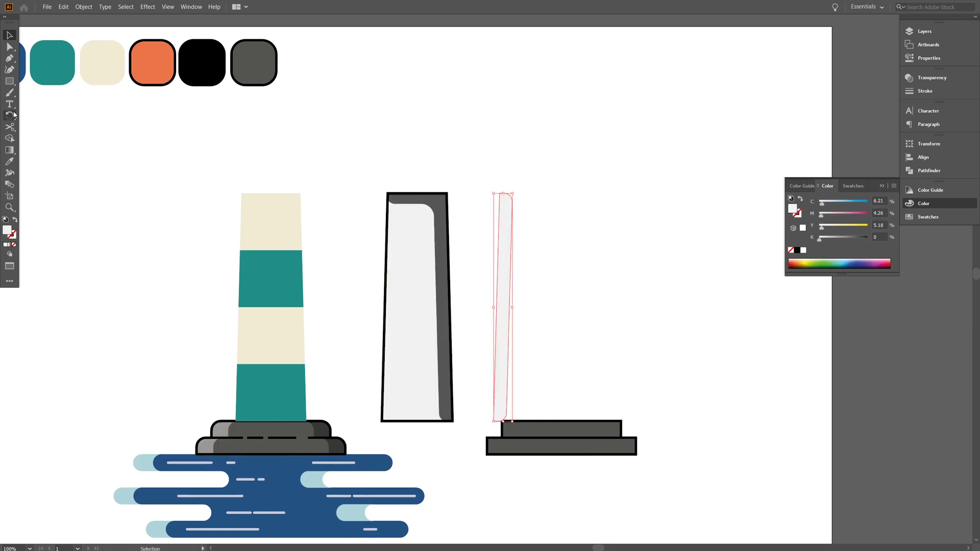
{"action": "key", "text": "i"}
{"action": "key", "text": "v"}
{"action": "left_click_drag", "start_coordinate": [505, 276], "coordinate": [396, 277]}
Group the unfilled tower outline with its shadow and highlight, and place the group over the striped tower
{"action": "left_click", "coordinate": [526, 255]}
{"action": "left_click_drag", "start_coordinate": [524, 255], "coordinate": [565, 238]}
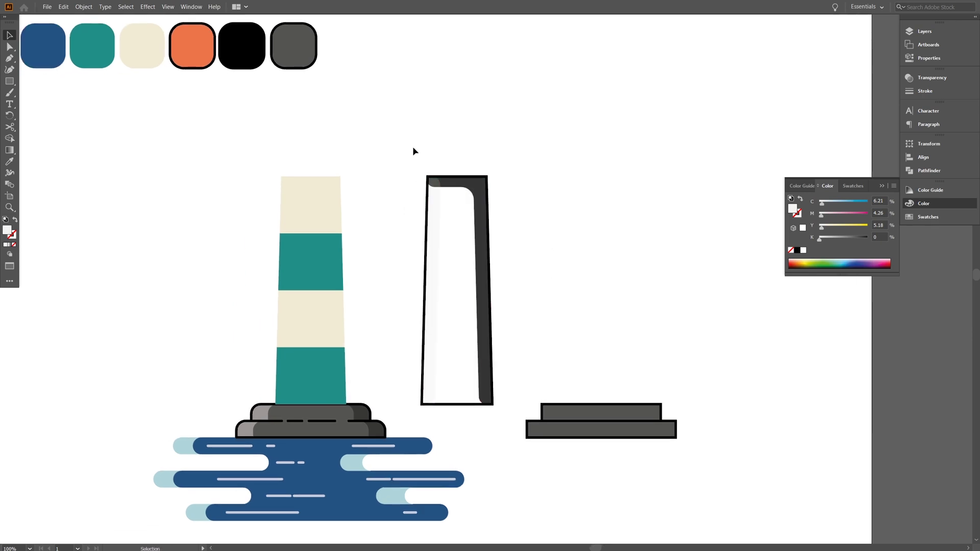
{"action": "left_click_drag", "start_coordinate": [540, 300], "coordinate": [540, 300]}
{"action": "key", "text": "ctrl+g"}
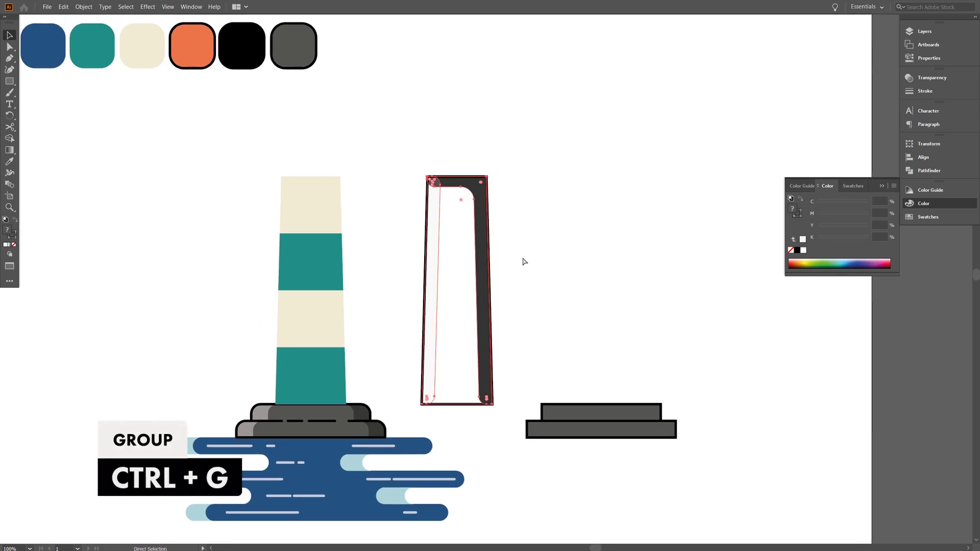
{"action": "left_click_drag", "start_coordinate": [485, 265], "coordinate": [340, 267]}
{"action": "left_click", "coordinate": [431, 265]}
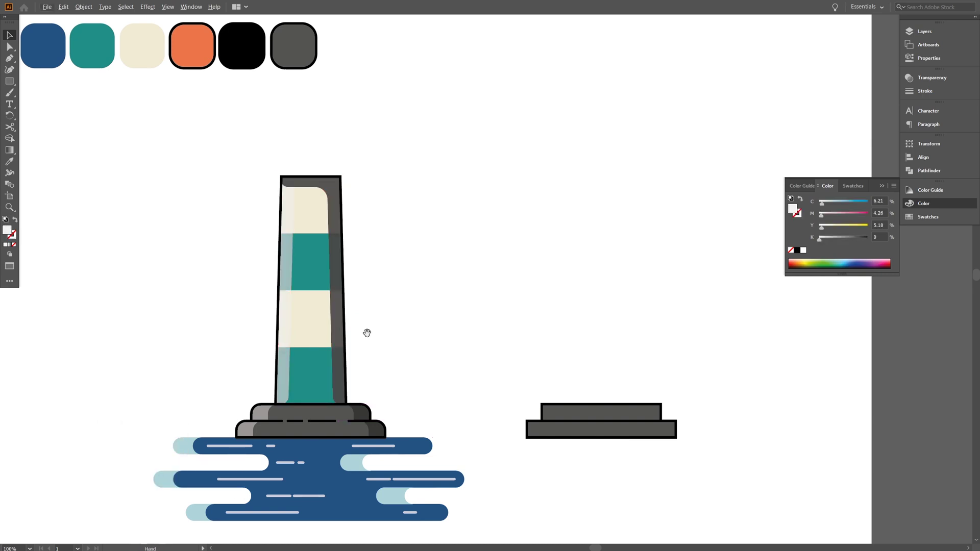
Draw three black dashes with the Pen tool along the seam between the tower's third and fourth sections, starting at the left edge
{"action": "left_click_drag", "start_coordinate": [367, 333], "coordinate": [454, 328]}
{"action": "left_click", "coordinate": [381, 416]}
{"action": "scroll", "coordinate": [320, 324], "scroll_direction": "up", "scroll_amount": 3}
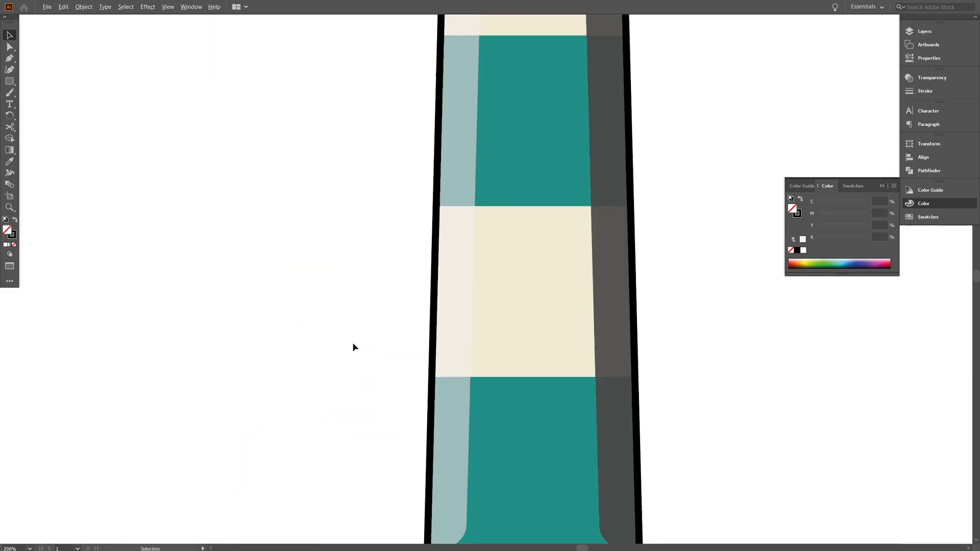
{"action": "key", "text": "p"}
{"action": "left_click", "coordinate": [351, 364]}
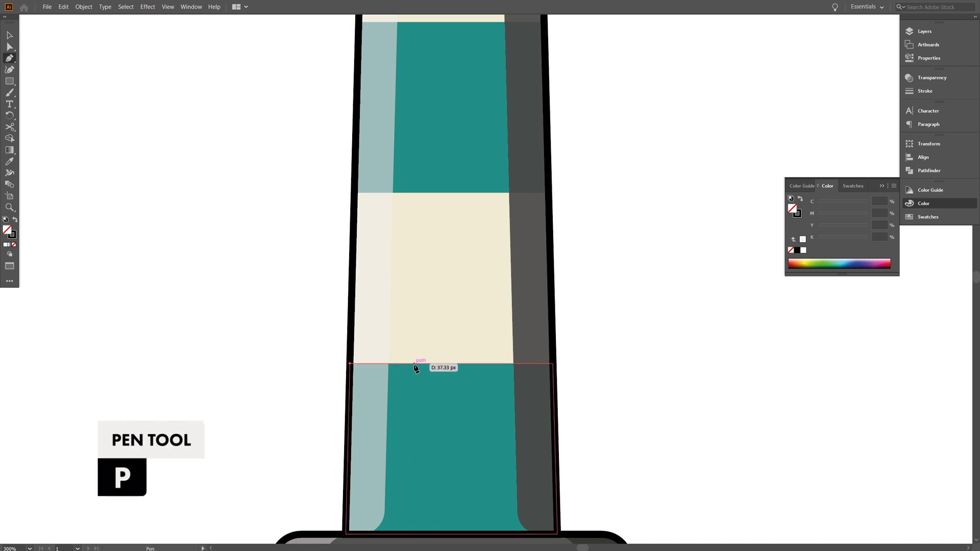
{"action": "left_click", "coordinate": [416, 364]}
{"action": "left_click", "coordinate": [426, 364]}
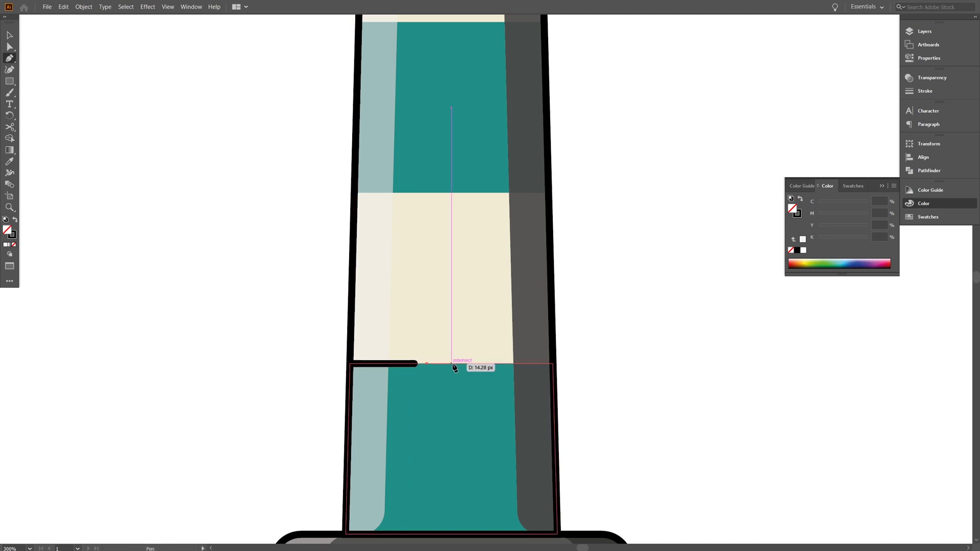
{"action": "left_click", "coordinate": [453, 364]}
{"action": "left_click", "coordinate": [467, 364]}
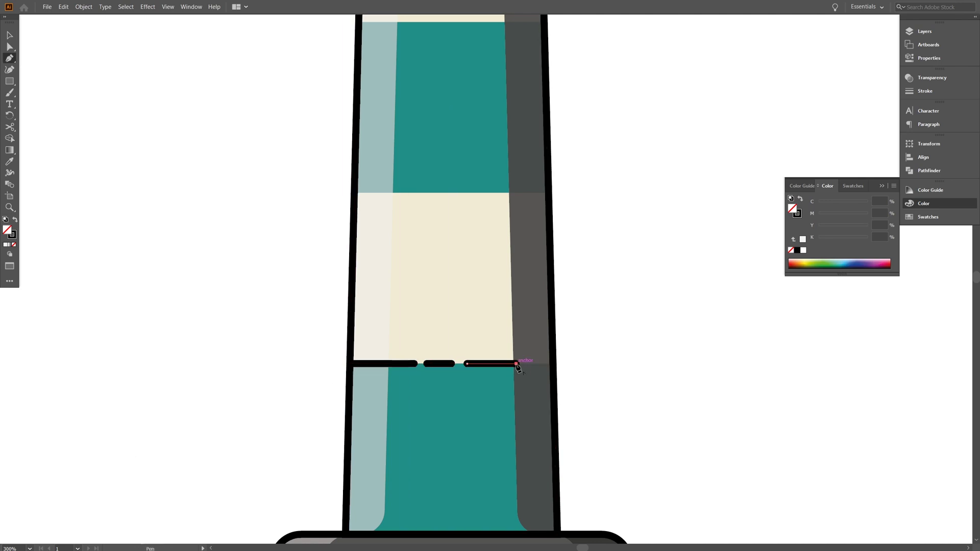
Add two black dashes along the seam between the second and third tower sections, starting at the right edge
{"action": "left_click", "coordinate": [548, 193]}
{"action": "left_click", "coordinate": [461, 193], "text": "shift"}
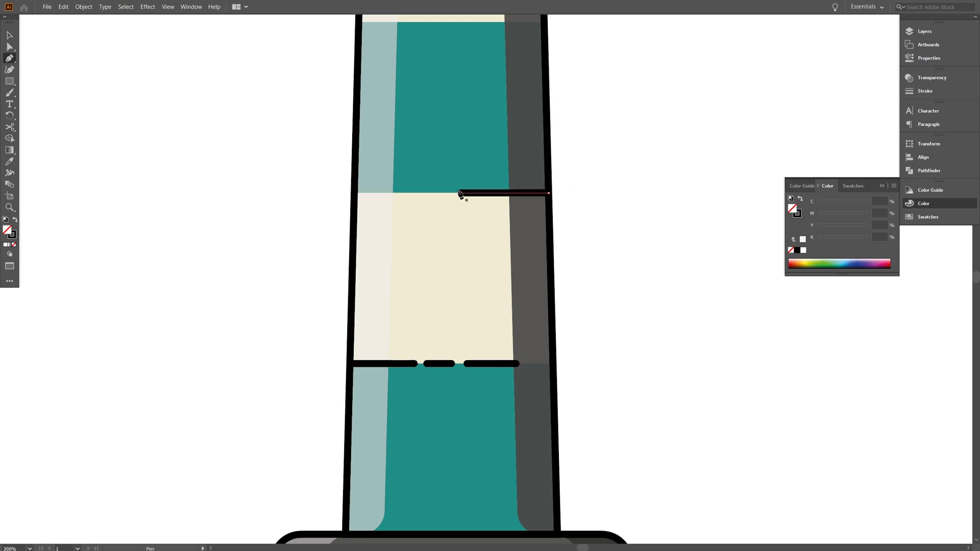
{"action": "left_click", "coordinate": [380, 195], "text": "shift"}
Draw three black dashes along the seam between the top cream section and the teal section below it, starting at the left edge
{"action": "scroll", "coordinate": [377, 240], "scroll_direction": "up", "scroll_amount": 5}
{"action": "scroll", "coordinate": [378, 239], "scroll_direction": "right", "scroll_amount": 1}
{"action": "left_click", "coordinate": [314, 183]}
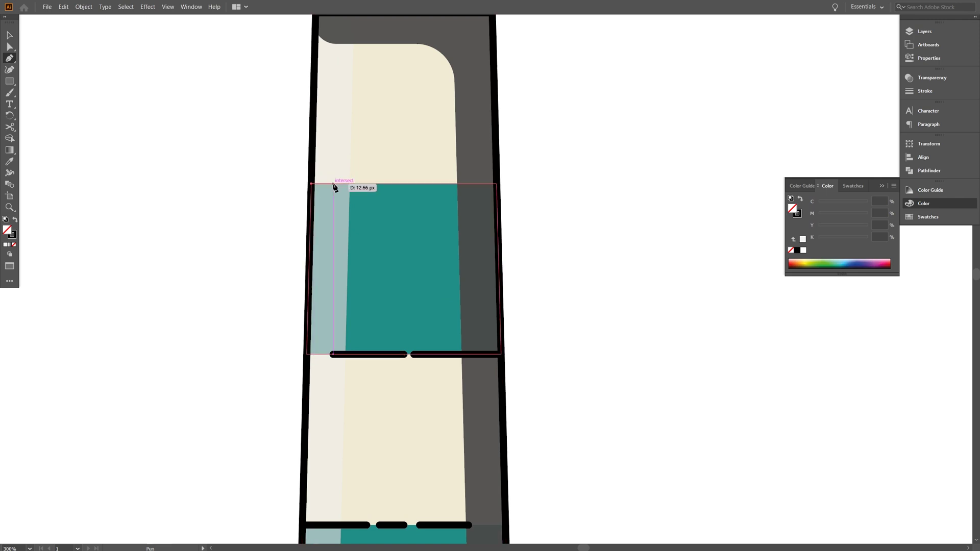
{"action": "left_click", "coordinate": [340, 183]}
{"action": "left_click", "coordinate": [382, 183]}
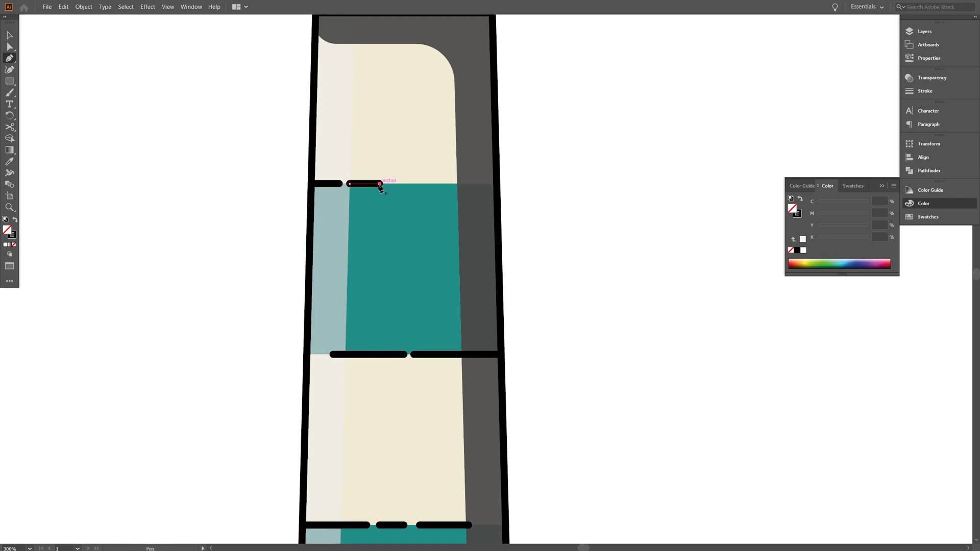
{"action": "left_click", "coordinate": [391, 183]}
{"action": "left_click", "coordinate": [464, 183]}
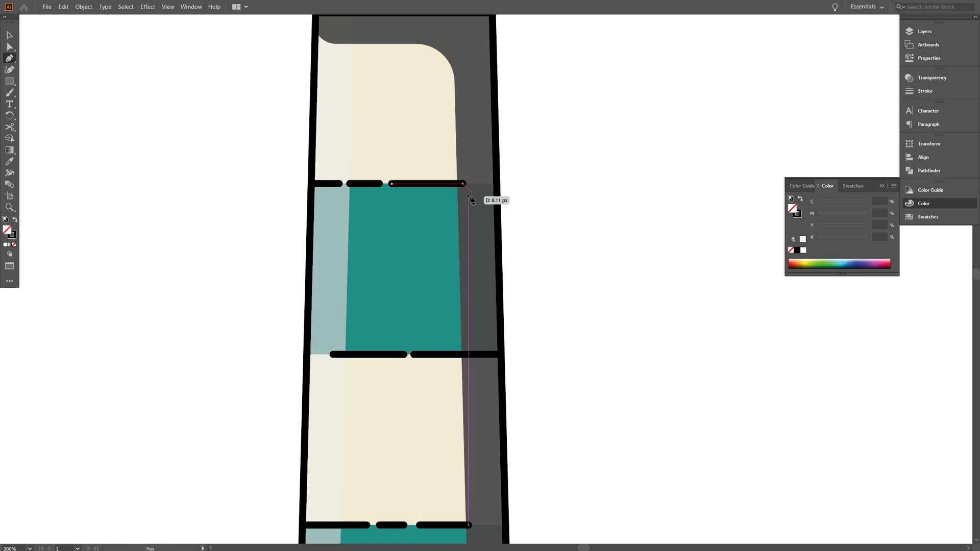
{"action": "key", "text": "a"}
{"action": "left_click", "coordinate": [404, 355]}
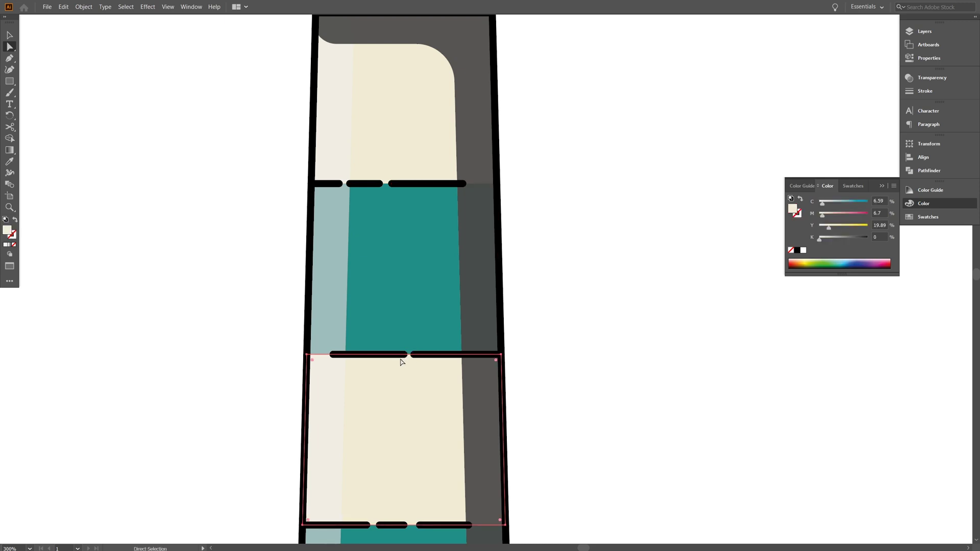
{"action": "left_click", "coordinate": [585, 371]}
{"action": "key", "text": "v"}
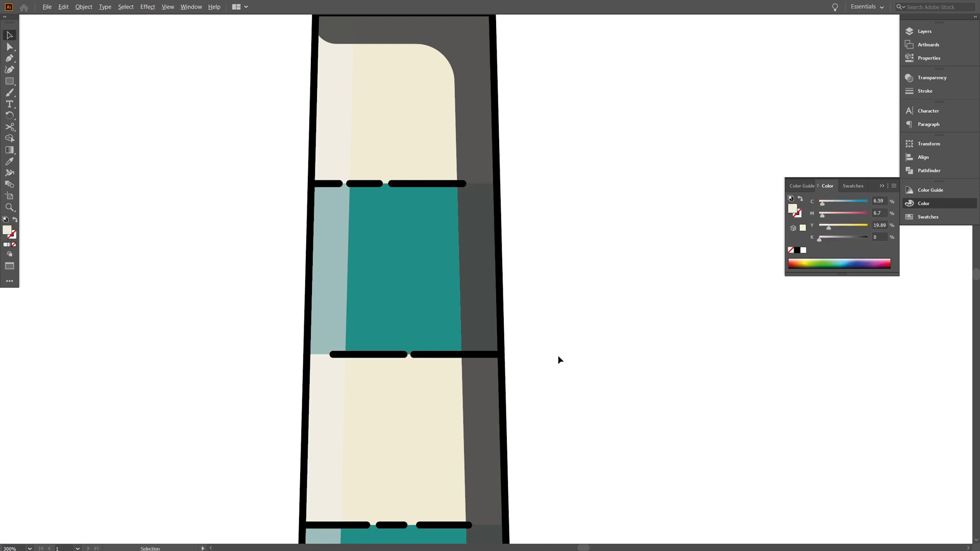
Isolate the tower overlay group and set its dark shadow shape's opacity to 50%
{"action": "scroll", "coordinate": [558, 354], "scroll_direction": "down", "scroll_amount": 2}
{"action": "left_click_drag", "start_coordinate": [641, 363], "coordinate": [604, 317]}
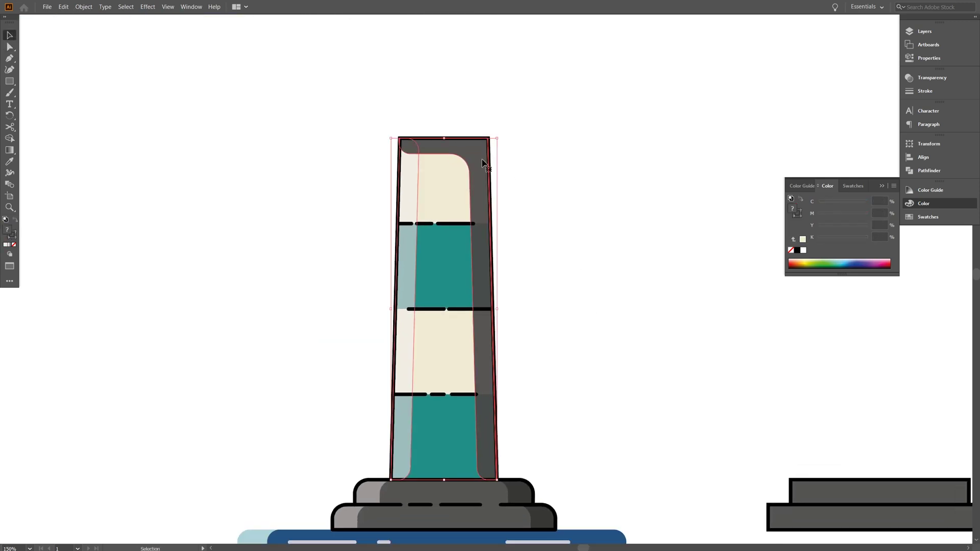
{"action": "double_click", "coordinate": [492, 167]}
{"action": "left_click", "coordinate": [932, 78]}
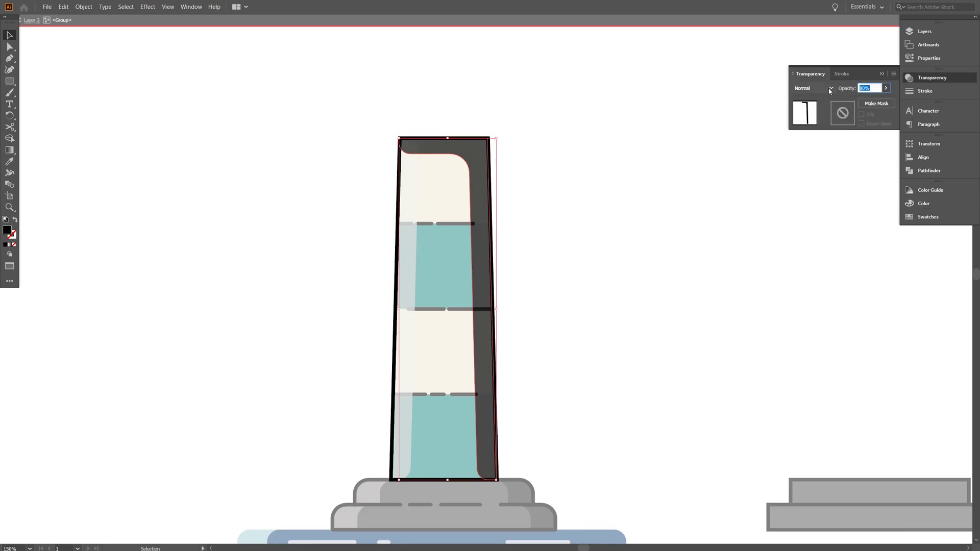
{"action": "type", "text": "50"}
{"action": "key", "text": "Return"}
{"action": "double_click", "coordinate": [635, 232]}
{"action": "key", "text": "ctrl+minus"}
{"action": "left_click_drag", "start_coordinate": [600, 207], "coordinate": [565, 251]}
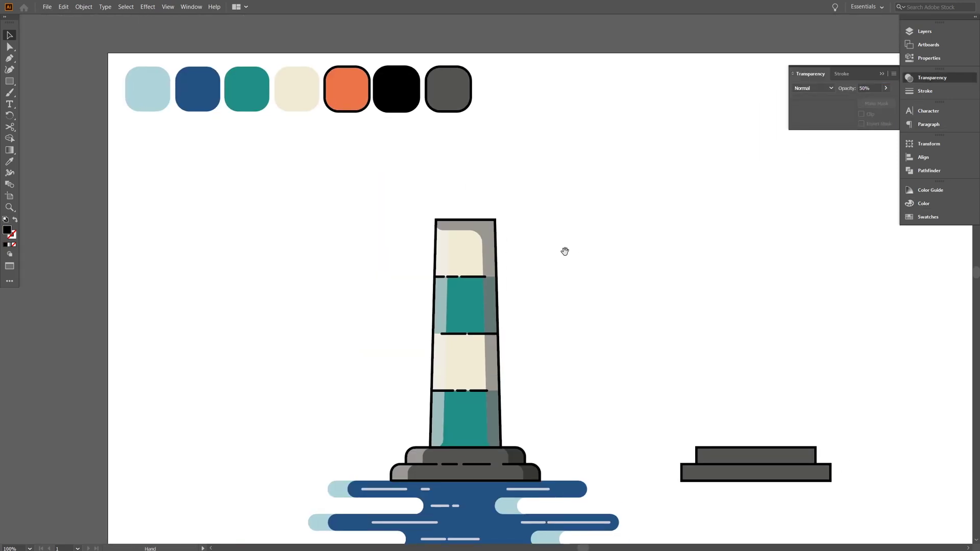
Pull in the inner end of the longer-left dash on the seam between the second and third tower sections to widen the gap
{"action": "key", "text": "a"}
{"action": "left_click", "coordinate": [470, 372]}
{"action": "key", "text": "ctrl+plus"}
{"action": "key", "text": "ctrl+plus"}
{"action": "key", "text": "ctrl+plus"}
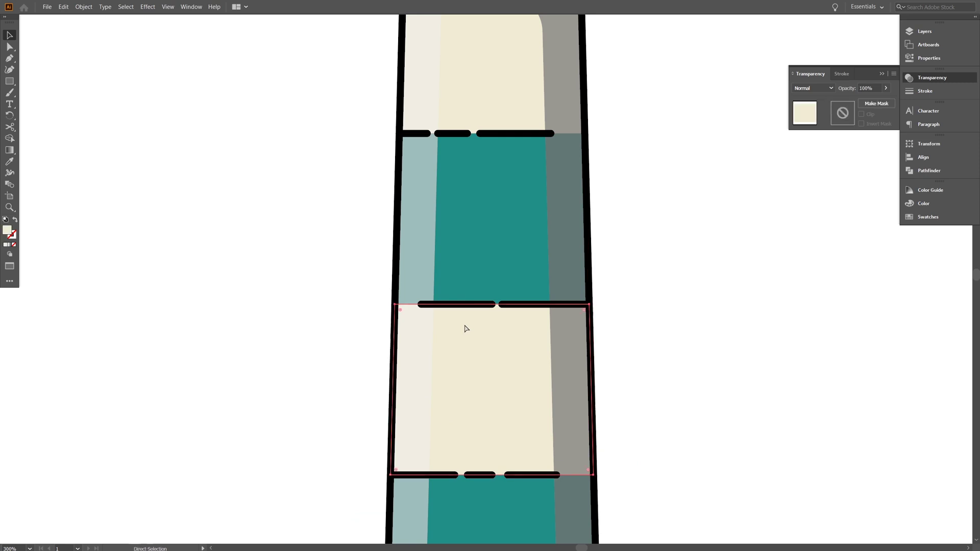
{"action": "left_click", "coordinate": [351, 321]}
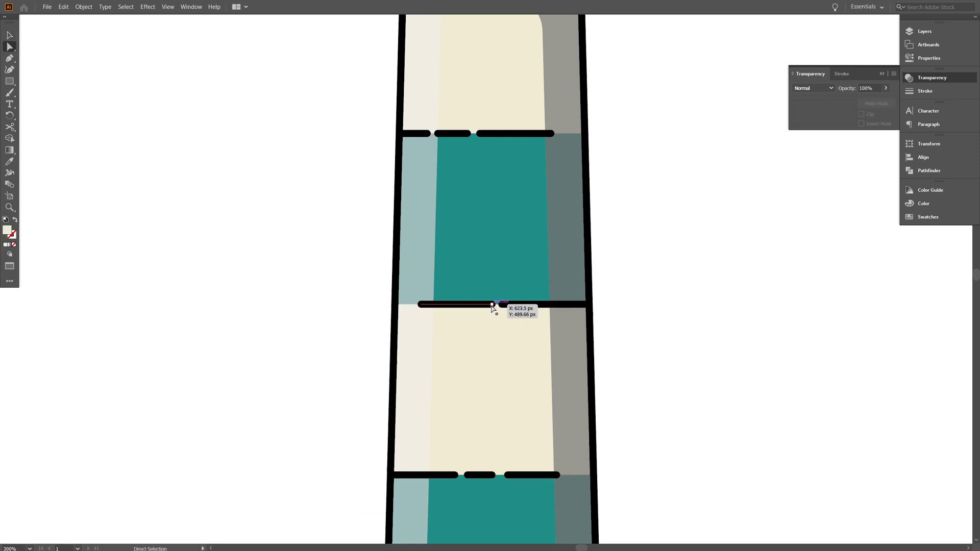
{"action": "left_click_drag", "start_coordinate": [486, 305], "coordinate": [487, 306]}
{"action": "key", "text": "v"}
{"action": "left_click", "coordinate": [695, 290]}
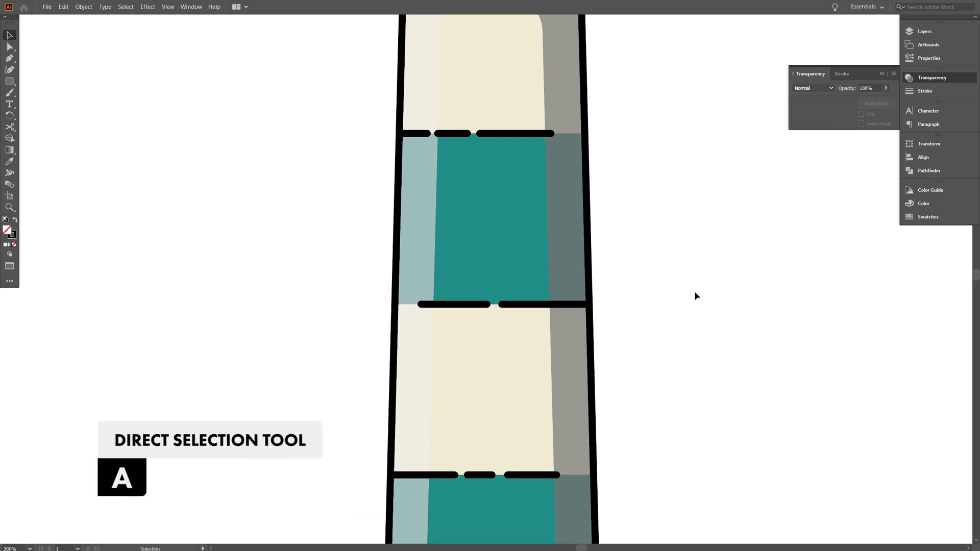
Draw a narrow outlined rectangle about 17 by 38 px for a door at the bottom of the lowest teal section, resting on the base
{"action": "key", "text": "space"}
{"action": "left_click_drag", "start_coordinate": [683, 176], "coordinate": [659, 212]}
{"action": "key", "text": "ctrl+minus"}
{"action": "left_click_drag", "start_coordinate": [597, 415], "coordinate": [585, 226]}
{"action": "key", "text": "m"}
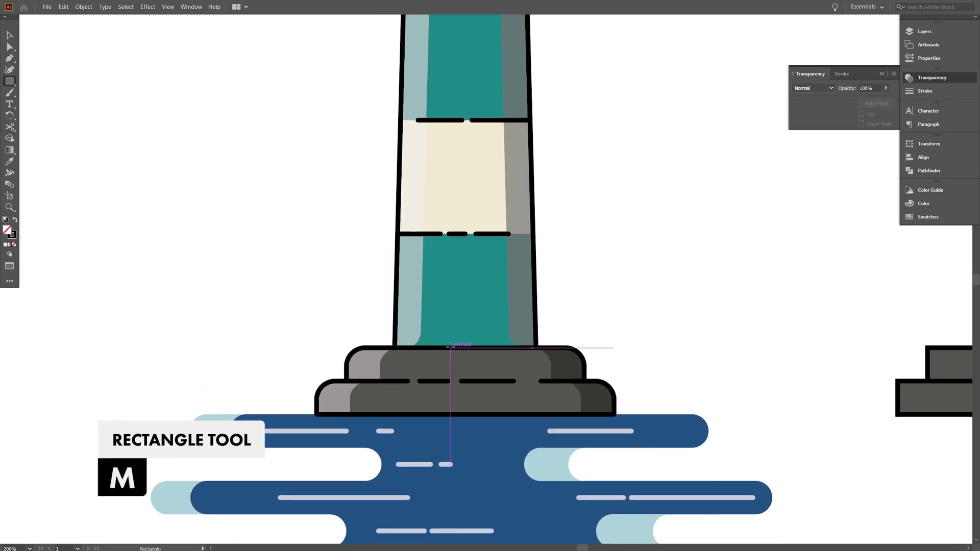
{"action": "left_click_drag", "start_coordinate": [450, 347], "coordinate": [469, 304]}
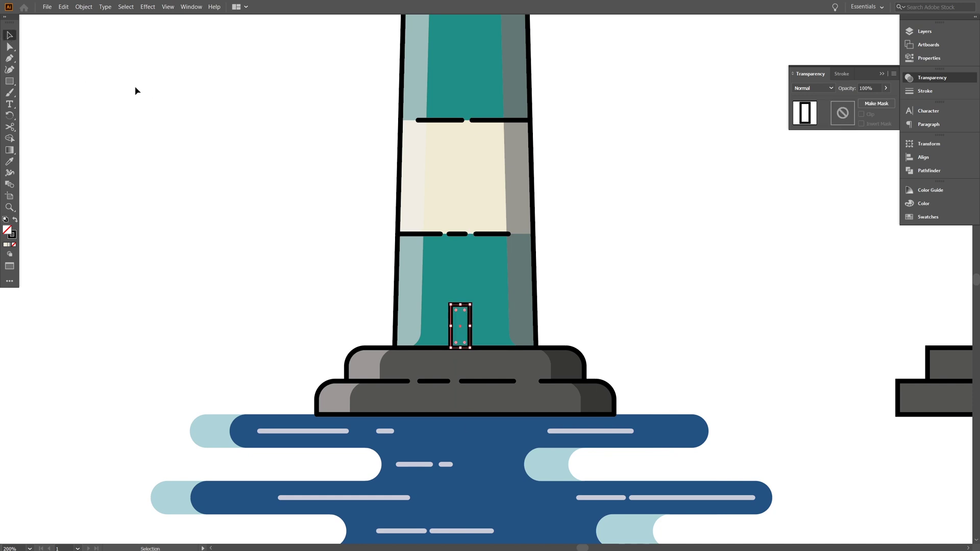
Copy the cream colour code f2ebd5 from the tower's lower cream section and apply it as the door's fill
{"action": "double_click", "coordinate": [8, 234]}
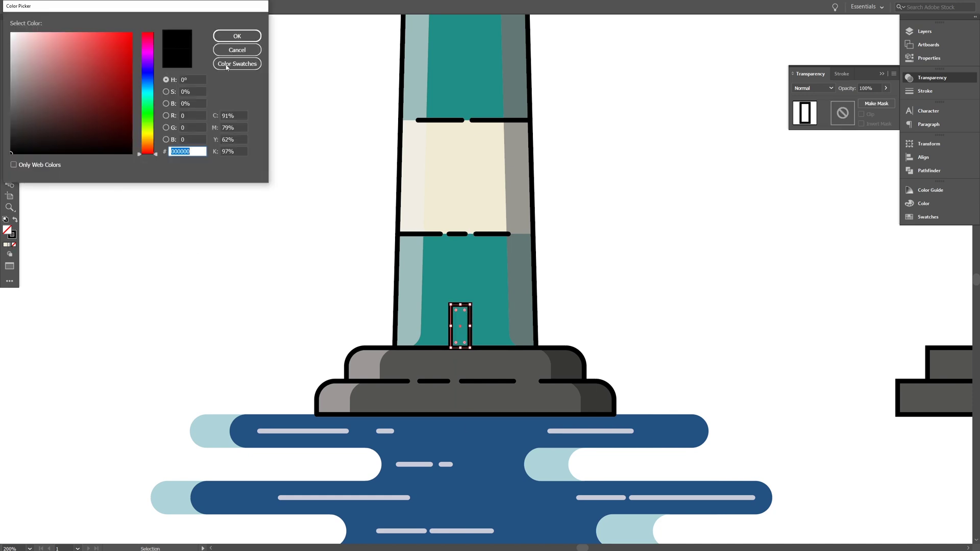
{"action": "left_click", "coordinate": [237, 35]}
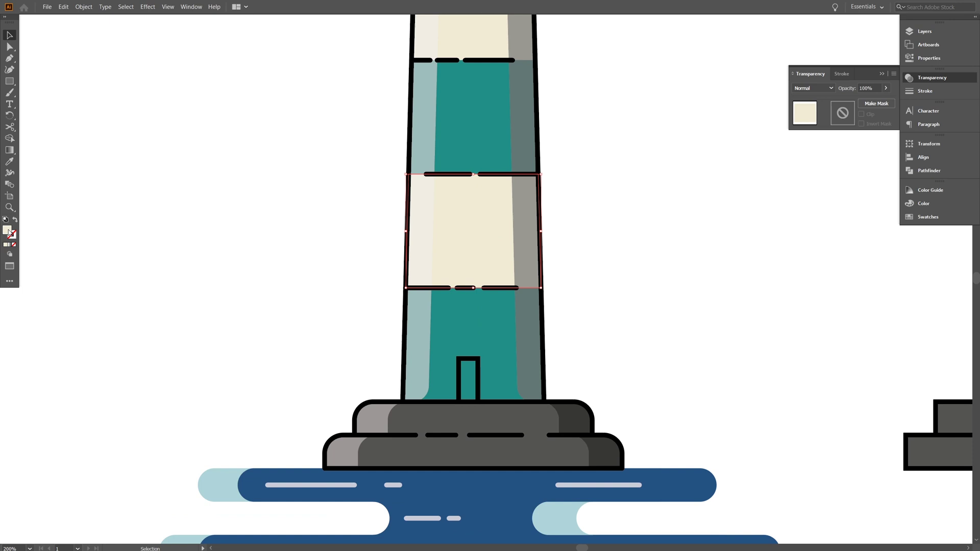
{"action": "double_click", "coordinate": [9, 233]}
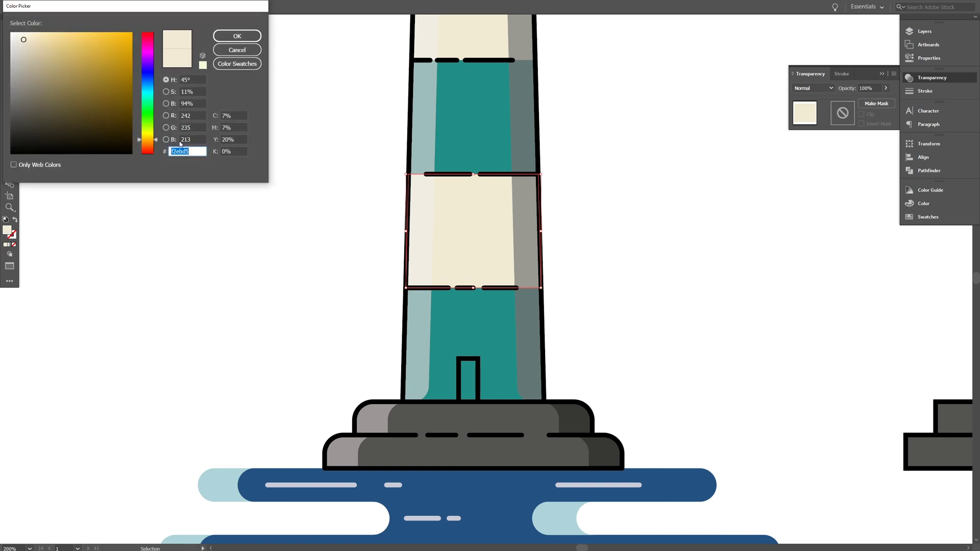
{"action": "key", "text": "ctrl+c"}
{"action": "key", "text": "Escape"}
{"action": "left_click", "coordinate": [464, 392]}
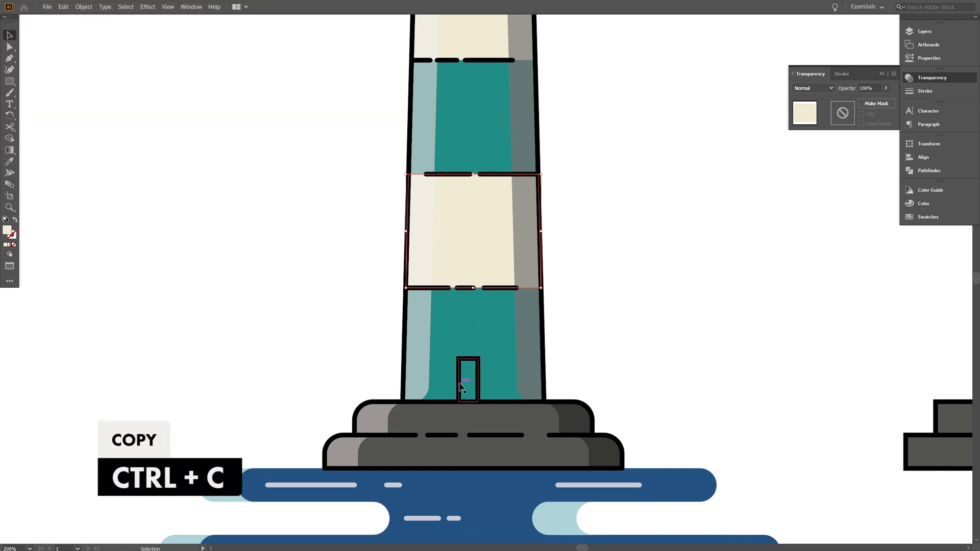
{"action": "left_click", "coordinate": [461, 386]}
{"action": "double_click", "coordinate": [12, 234]}
{"action": "key", "text": "ctrl+v"}
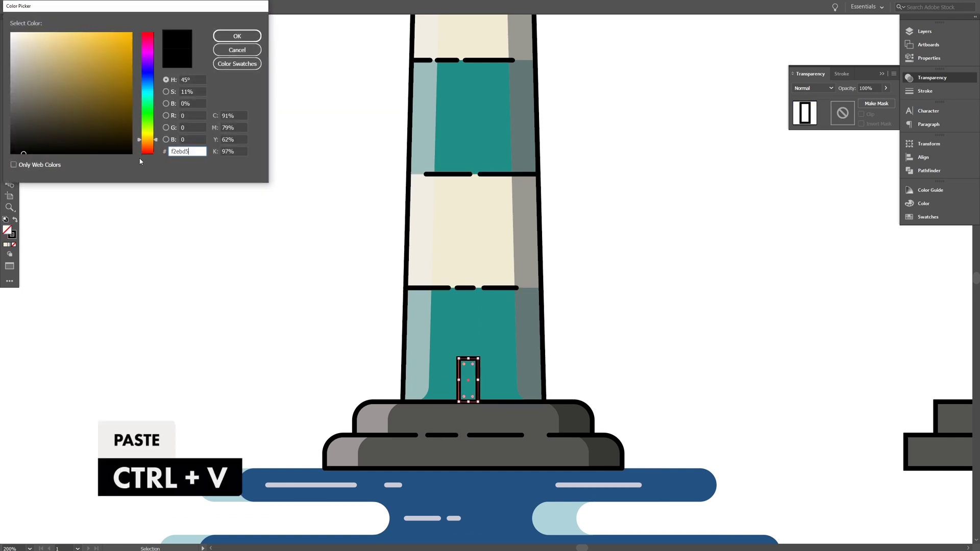
{"action": "key", "text": "Return"}
{"action": "left_click", "coordinate": [263, 353]}
Round the two upper corners of the door to a radius of about 6.22 px
{"action": "key", "text": "a"}
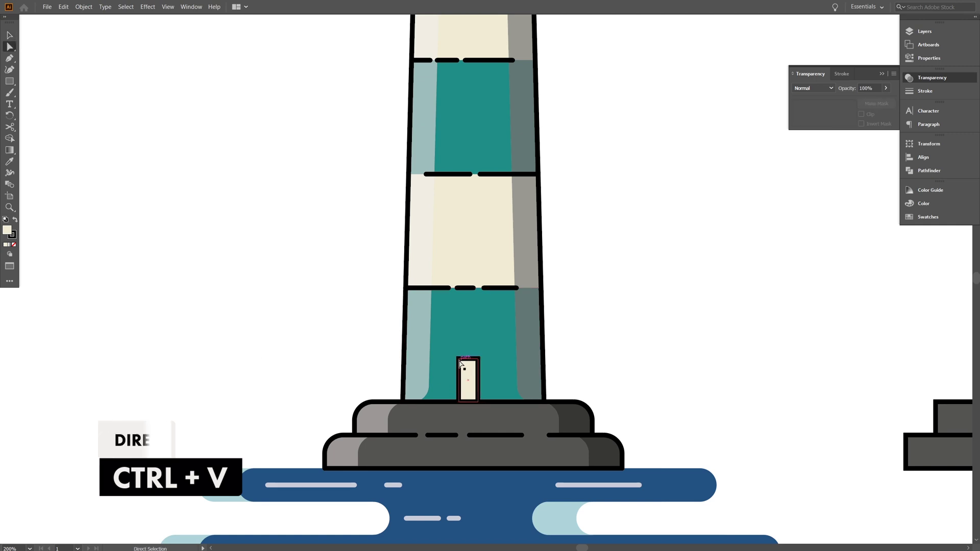
{"action": "left_click", "coordinate": [459, 359]}
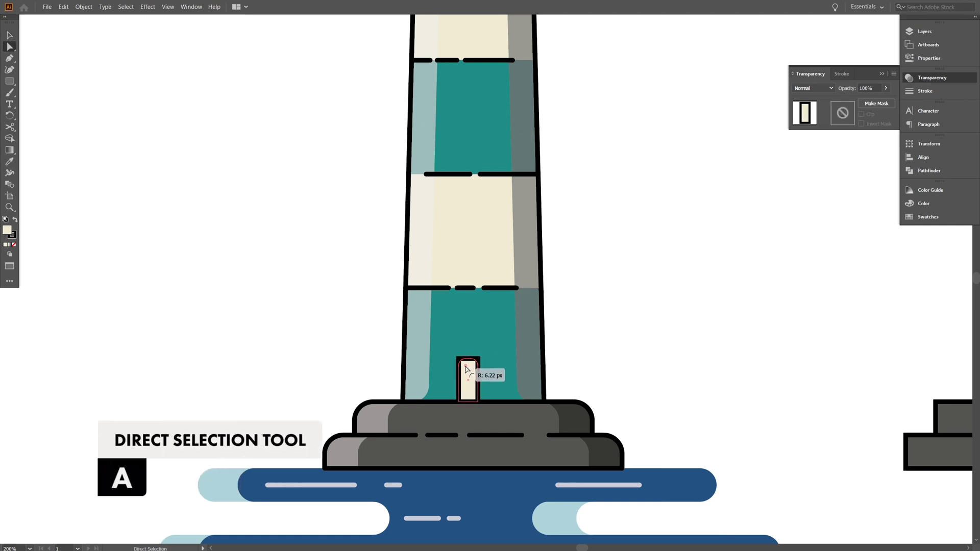
{"action": "left_click_drag", "start_coordinate": [465, 368], "coordinate": [466, 369]}
{"action": "key", "text": "v"}
{"action": "left_click", "coordinate": [623, 325]}
Duplicate the door into the upper teal section as a window and centre it horizontally on the tower
{"action": "left_click_drag", "start_coordinate": [563, 300], "coordinate": [515, 382]}
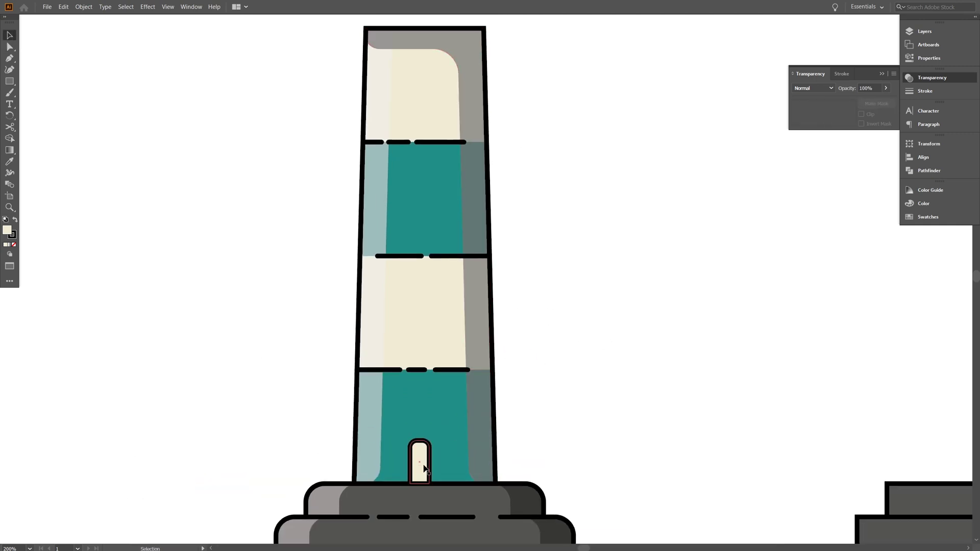
{"action": "left_click_drag", "start_coordinate": [425, 469], "coordinate": [455, 202]}
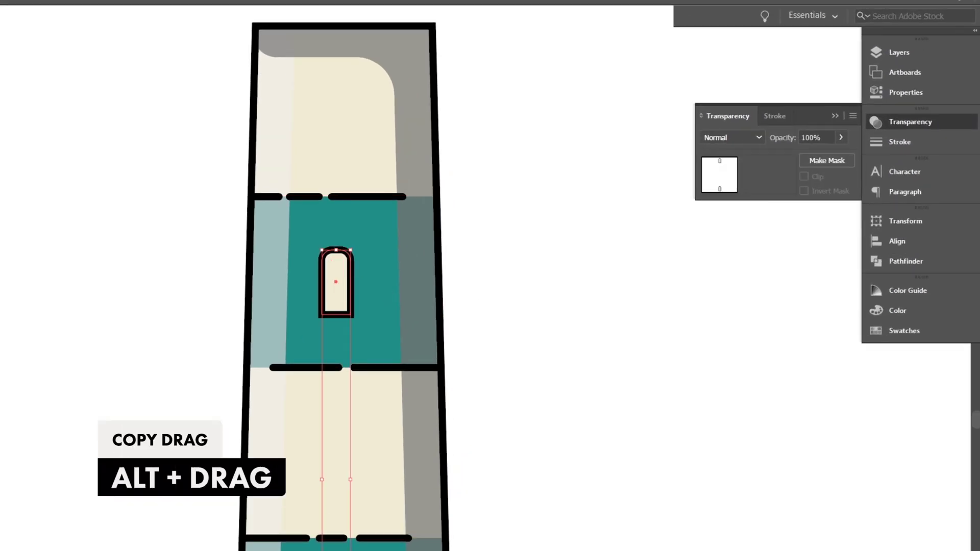
{"action": "left_click", "coordinate": [343, 544], "text": "shift"}
{"action": "left_click", "coordinate": [897, 241]}
{"action": "left_click", "coordinate": [735, 253]}
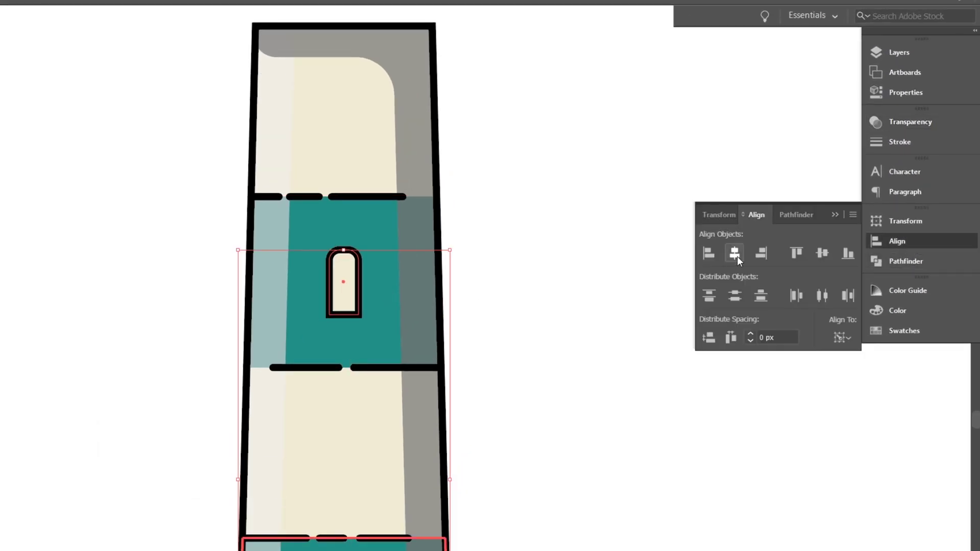
{"action": "left_click", "coordinate": [562, 278]}
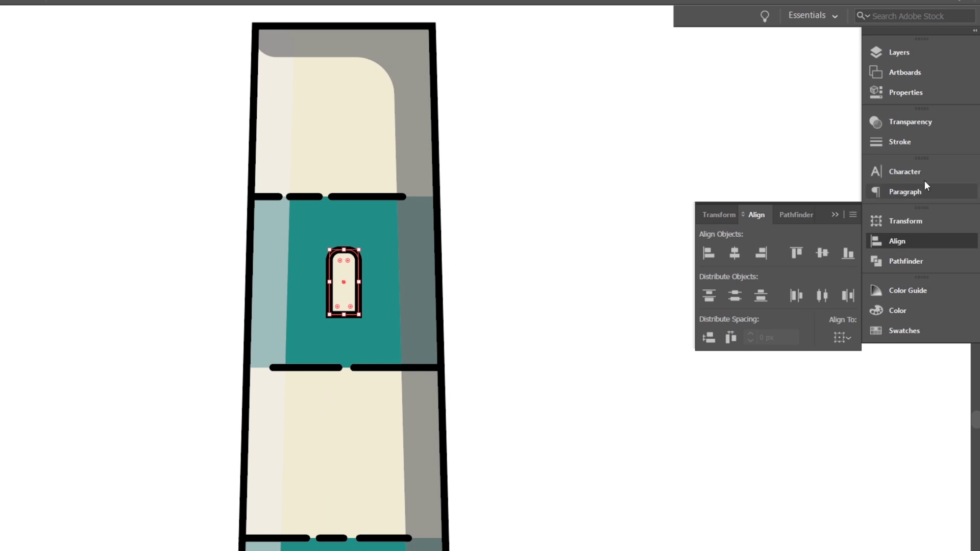
Set the corner radius of all four window corners to 5 px
{"action": "left_click", "coordinate": [929, 93]}
{"action": "left_click", "coordinate": [840, 164]}
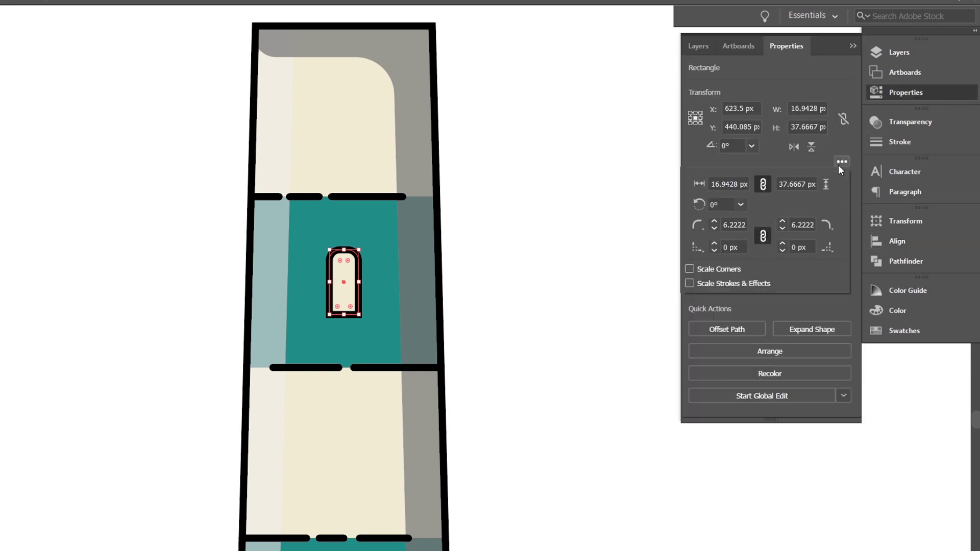
{"action": "left_click", "coordinate": [714, 244]}
{"action": "left_click", "coordinate": [715, 244]}
{"action": "left_click", "coordinate": [715, 244]}
{"action": "left_click", "coordinate": [714, 244]}
{"action": "left_click", "coordinate": [714, 244]}
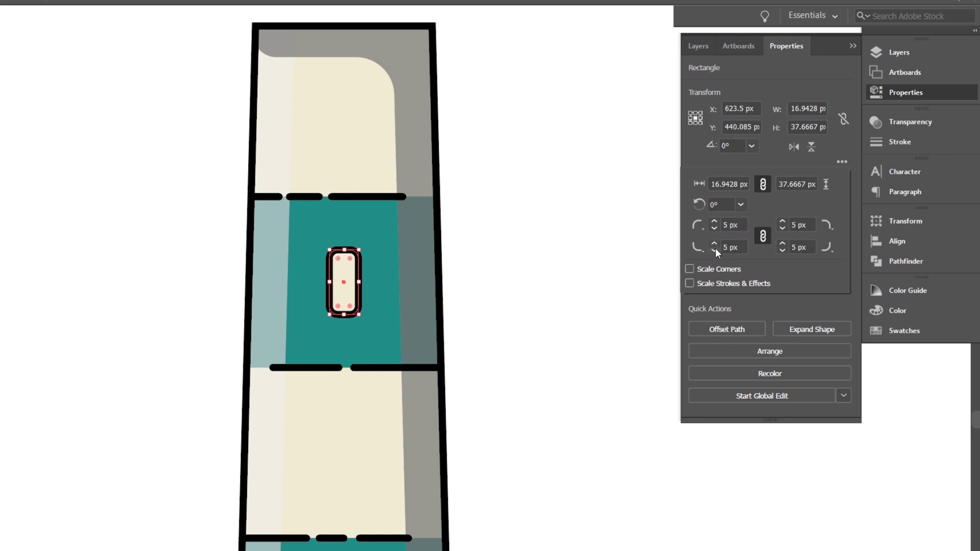
{"action": "left_click", "coordinate": [580, 276]}
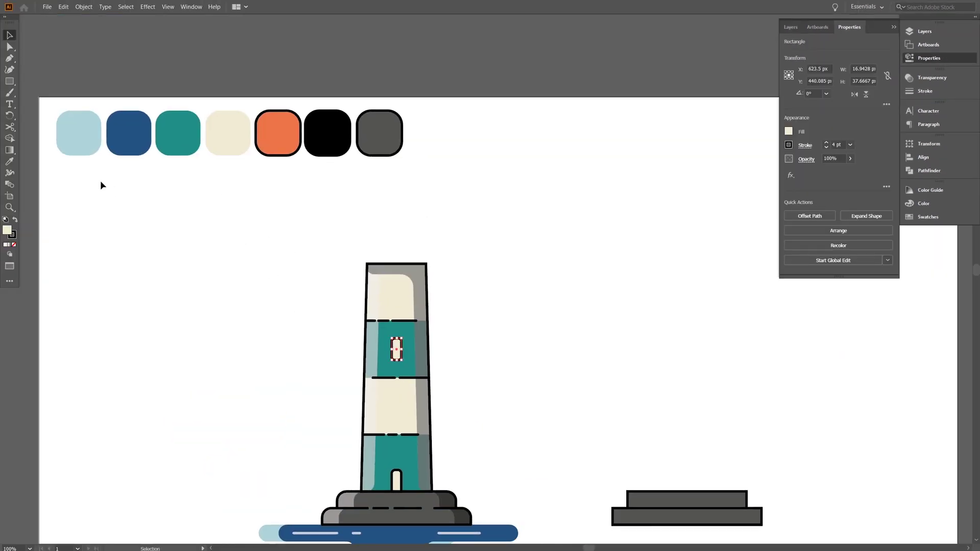
Fill the window with the orange from the palette swatch using the Eyedropper
{"action": "key", "text": "i"}
{"action": "left_click", "coordinate": [281, 134]}
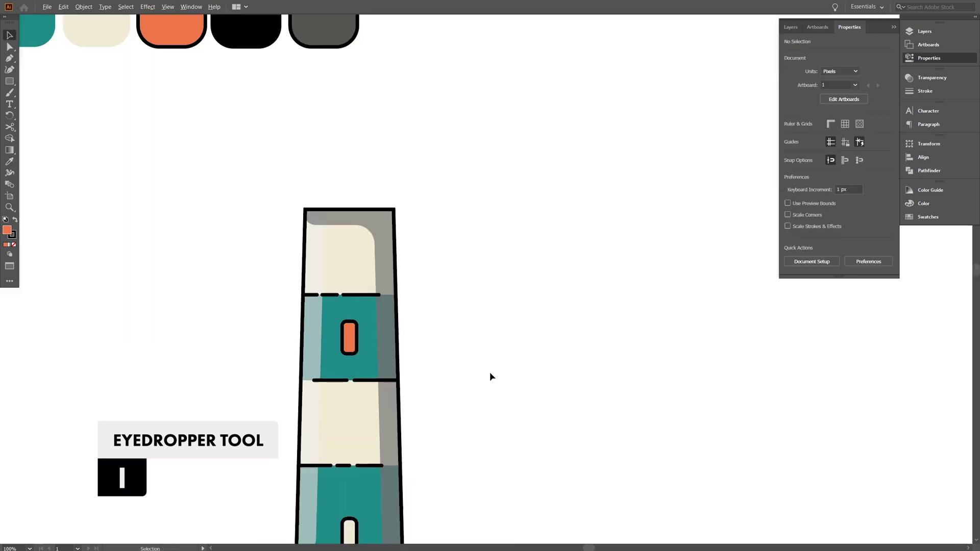
{"action": "key", "text": "v"}
Move the spare pair of stacked grey bars onto the top of the tower and narrow the pair to 147 px
{"action": "left_click_drag", "start_coordinate": [490, 377], "coordinate": [563, 339]}
{"action": "left_click_drag", "start_coordinate": [526, 186], "coordinate": [483, 137]}
{"action": "key", "text": "ctrl+minus"}
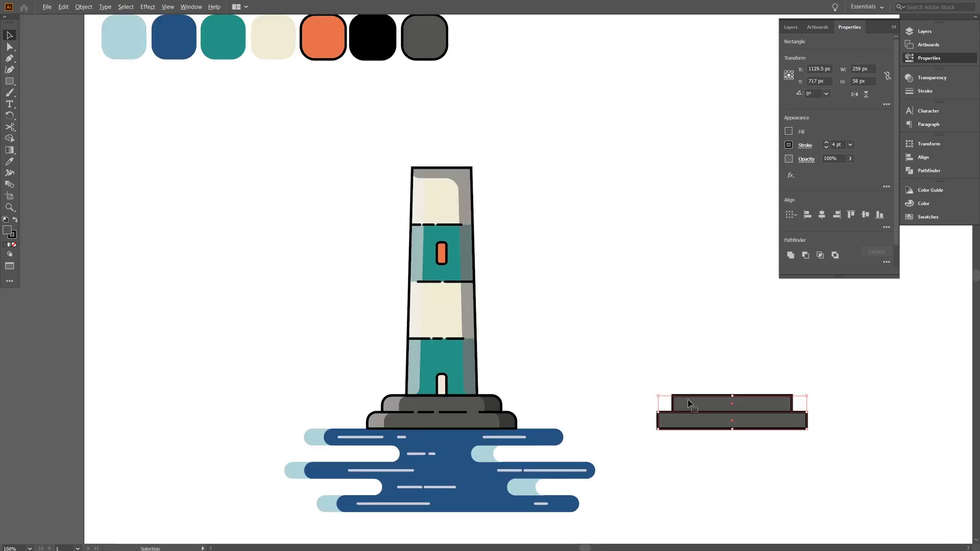
{"action": "left_click_drag", "start_coordinate": [719, 423], "coordinate": [430, 164]}
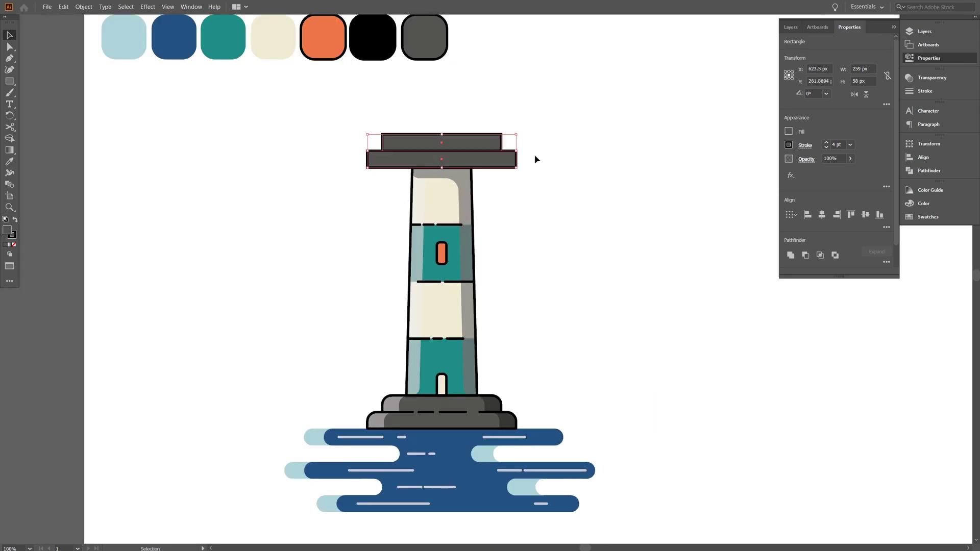
{"action": "left_click_drag", "start_coordinate": [517, 151], "coordinate": [483, 150]}
Narrow the upper grey bar evenly on both sides to roughly the width of the tower's top
{"action": "key", "text": "ctrl+plus"}
{"action": "left_click", "coordinate": [462, 113]}
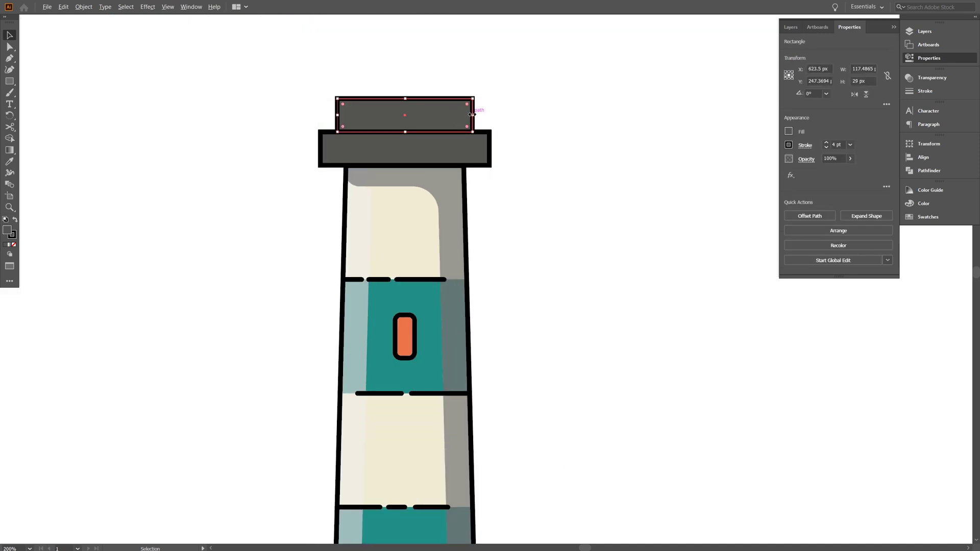
{"action": "left_click_drag", "start_coordinate": [475, 115], "coordinate": [443, 136]}
{"action": "left_click", "coordinate": [529, 136]}
Rotate the two grey bars 180° so the wider one is on top, and unite them into one shape
{"action": "left_click_drag", "start_coordinate": [495, 166], "coordinate": [285, 87]}
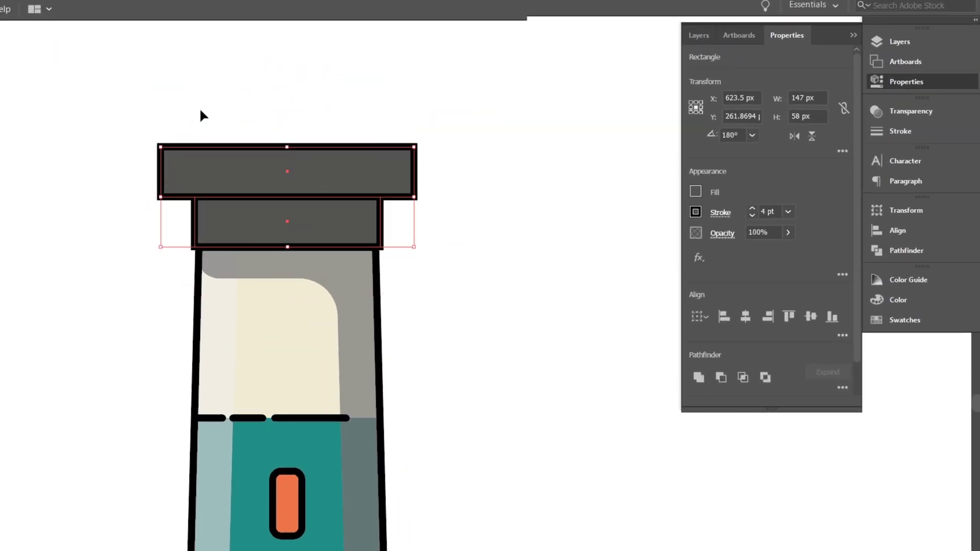
{"action": "left_click", "coordinate": [902, 249]}
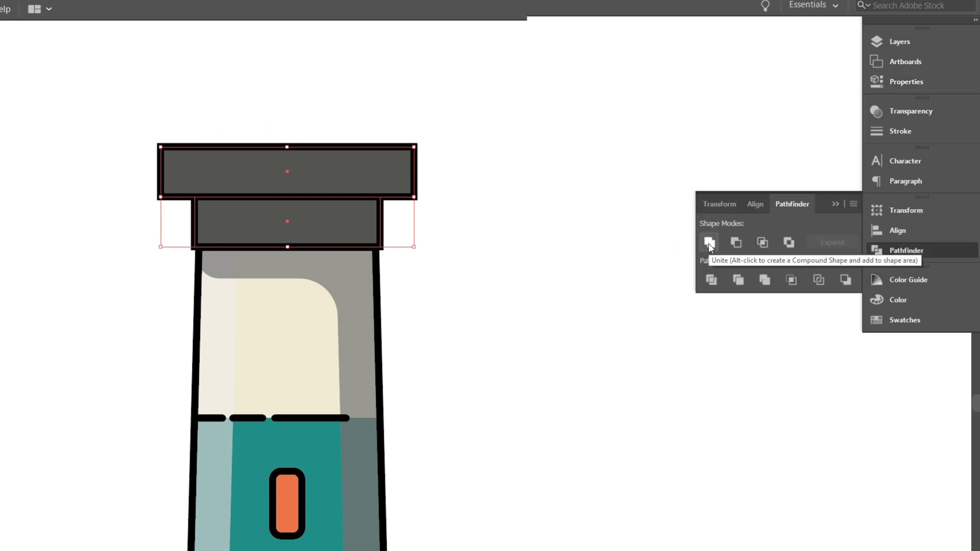
{"action": "left_click", "coordinate": [709, 242]}
{"action": "left_click", "coordinate": [515, 223]}
Round the six outer corners of the united grey cap, leaving the two inner corners sharp
{"action": "key", "text": "a"}
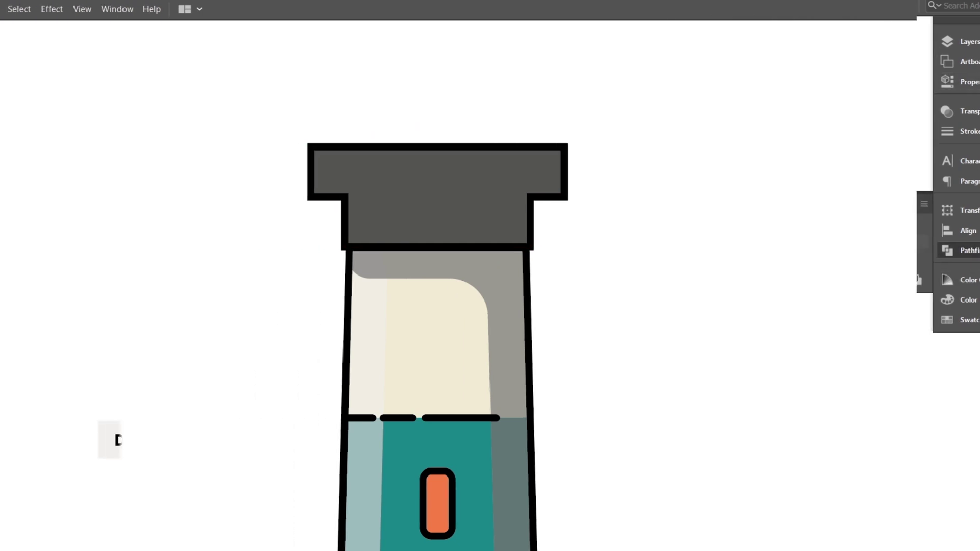
{"action": "left_click", "coordinate": [154, 151]}
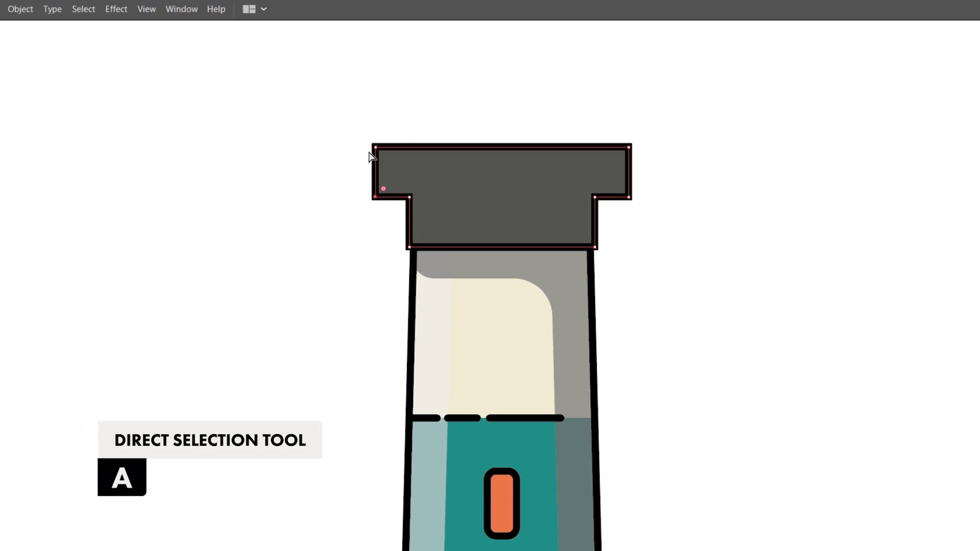
{"action": "left_click", "coordinate": [375, 147], "text": "shift"}
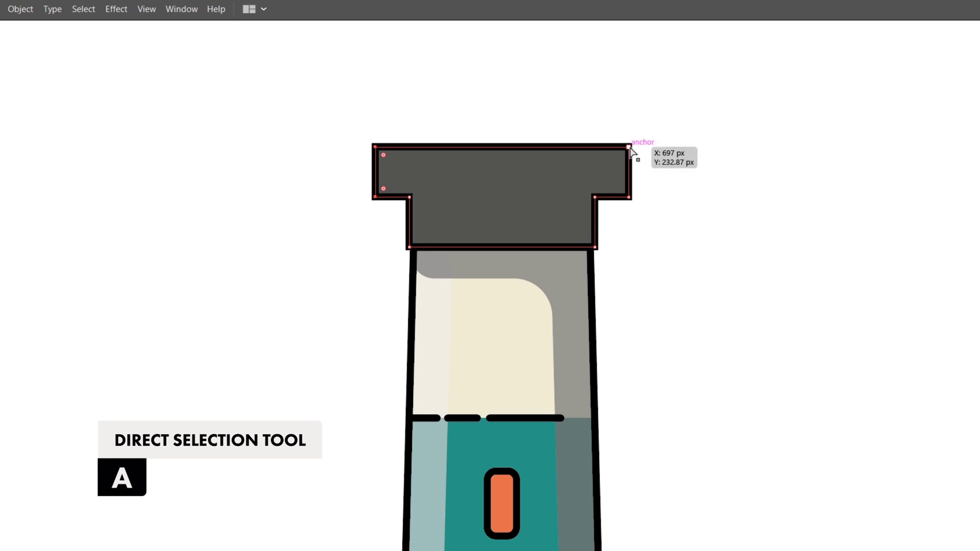
{"action": "left_click", "coordinate": [628, 147], "text": "shift"}
{"action": "left_click", "coordinate": [629, 197], "text": "shift"}
{"action": "left_click", "coordinate": [595, 248], "text": "shift"}
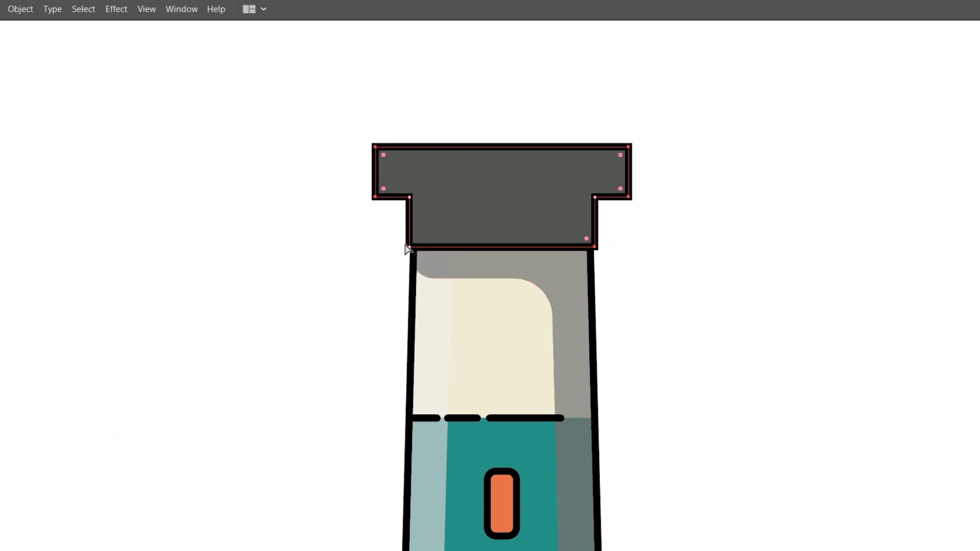
{"action": "left_click_drag", "start_coordinate": [417, 239], "coordinate": [427, 232]}
{"action": "key", "text": "v"}
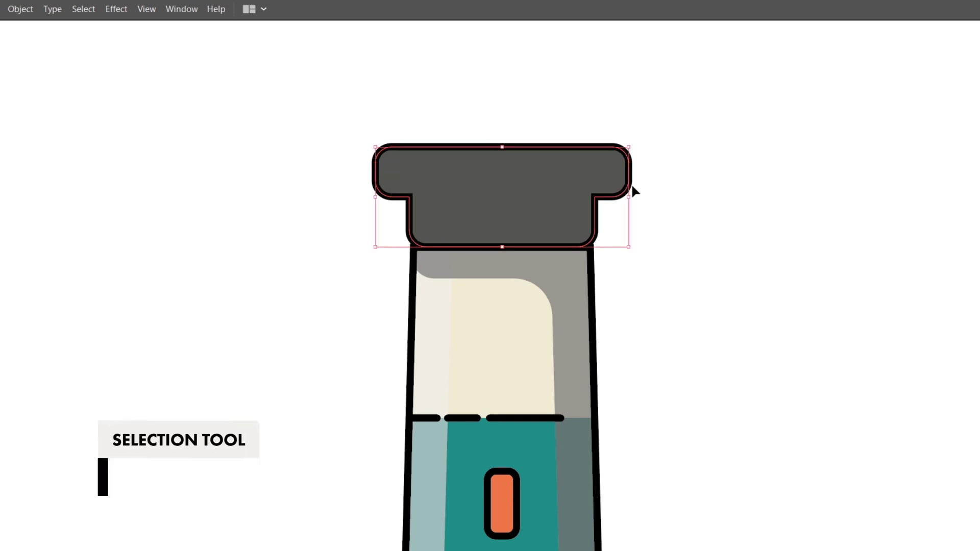
Widen the grey cap slightly and evenly on both sides so it overhangs the tower's top
{"action": "left_click_drag", "start_coordinate": [633, 197], "coordinate": [650, 201]}
{"action": "left_click", "coordinate": [698, 249]}
{"action": "left_click_drag", "start_coordinate": [588, 134], "coordinate": [615, 255]}
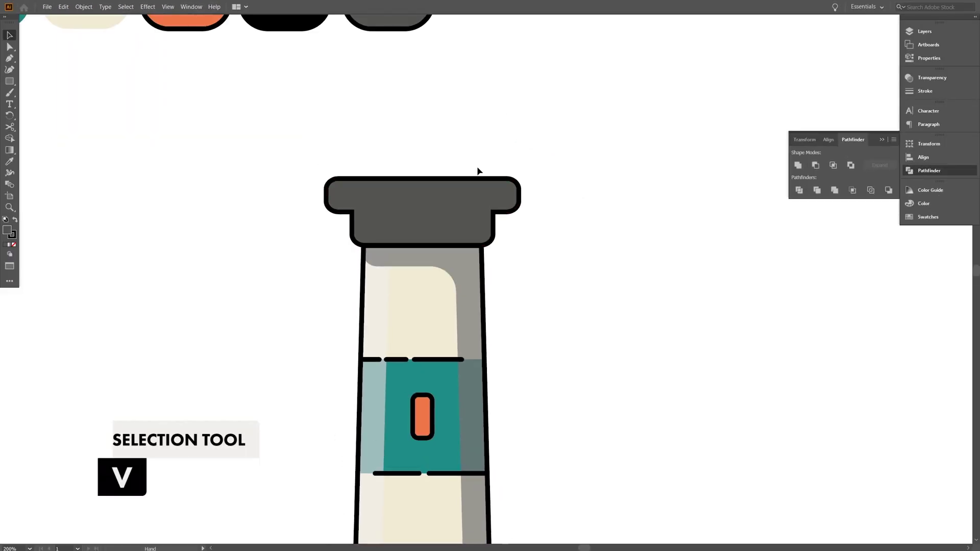
{"action": "left_click_drag", "start_coordinate": [541, 203], "coordinate": [548, 304]}
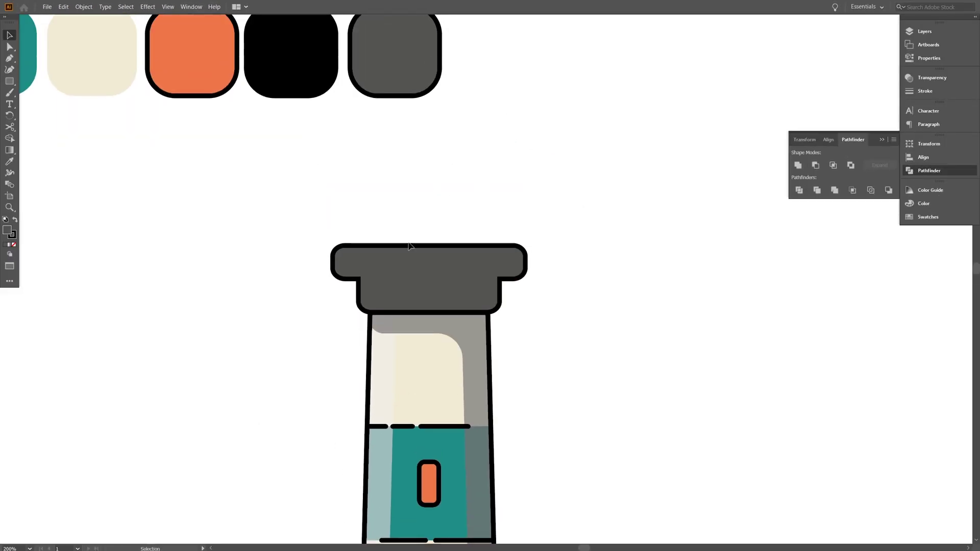
Open the list of layers and objects that make up the tower illustration
{"action": "left_click", "coordinate": [424, 274]}
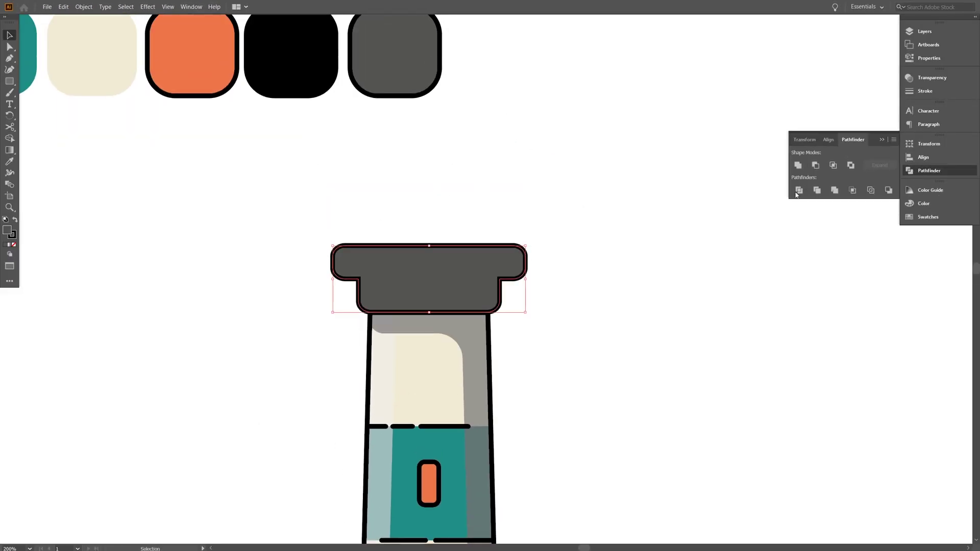
{"action": "left_click", "coordinate": [924, 91]}
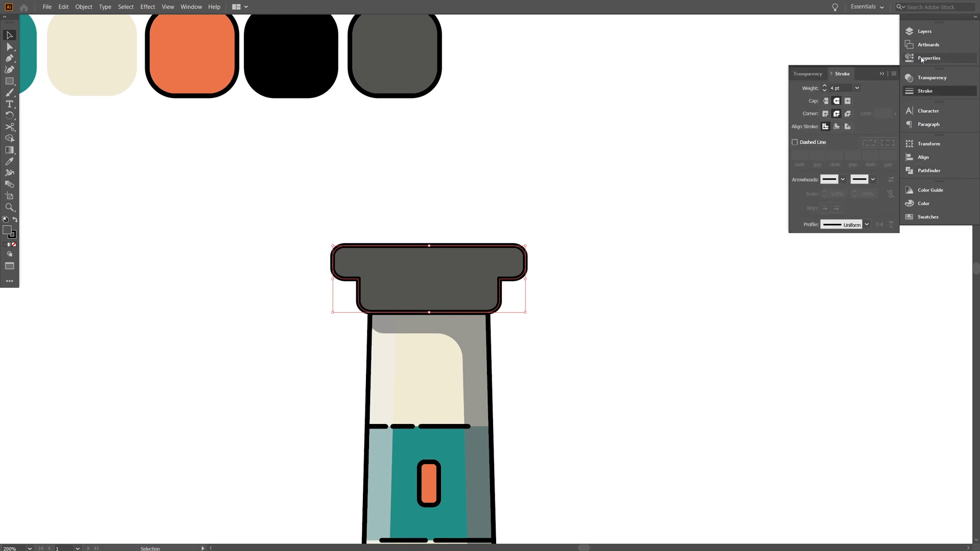
{"action": "left_click", "coordinate": [925, 32]}
{"action": "left_click", "coordinate": [484, 206]}
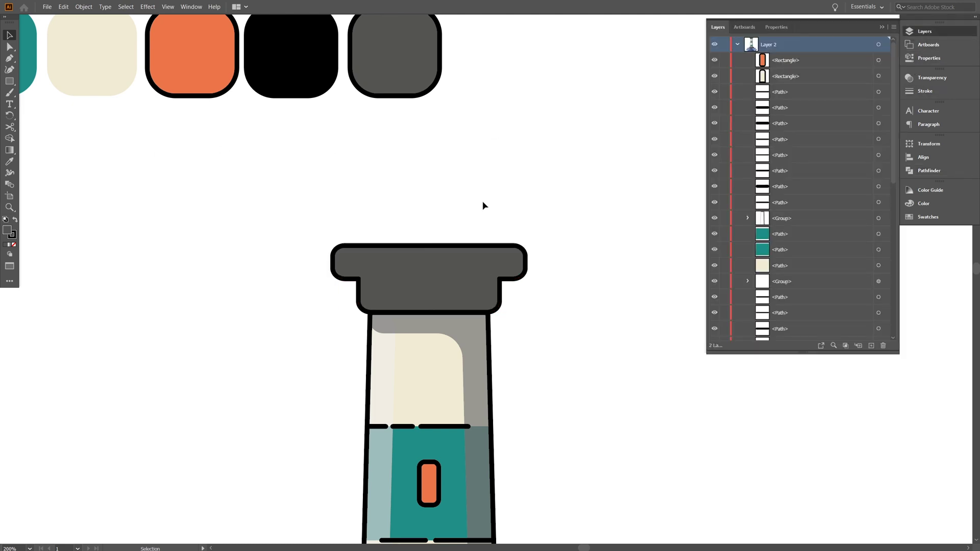
Duplicate the grey cap in place in front of the tower artwork and remove the copy's outline
{"action": "left_click", "coordinate": [502, 271]}
{"action": "scroll", "coordinate": [797, 216], "scroll_direction": "down", "scroll_amount": 6}
{"action": "scroll", "coordinate": [797, 216], "scroll_direction": "down", "scroll_amount": 2}
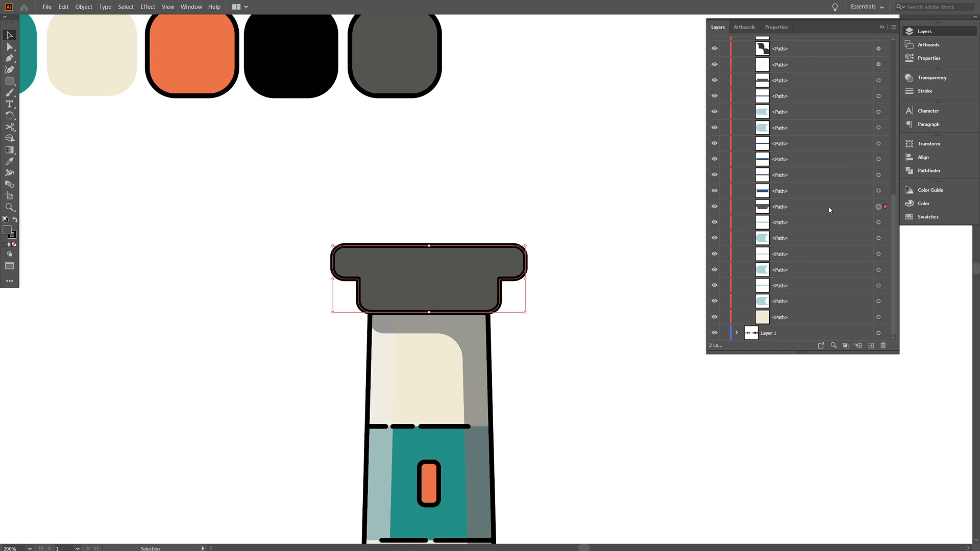
{"action": "left_click", "coordinate": [827, 206]}
{"action": "key", "text": "ctrl+c"}
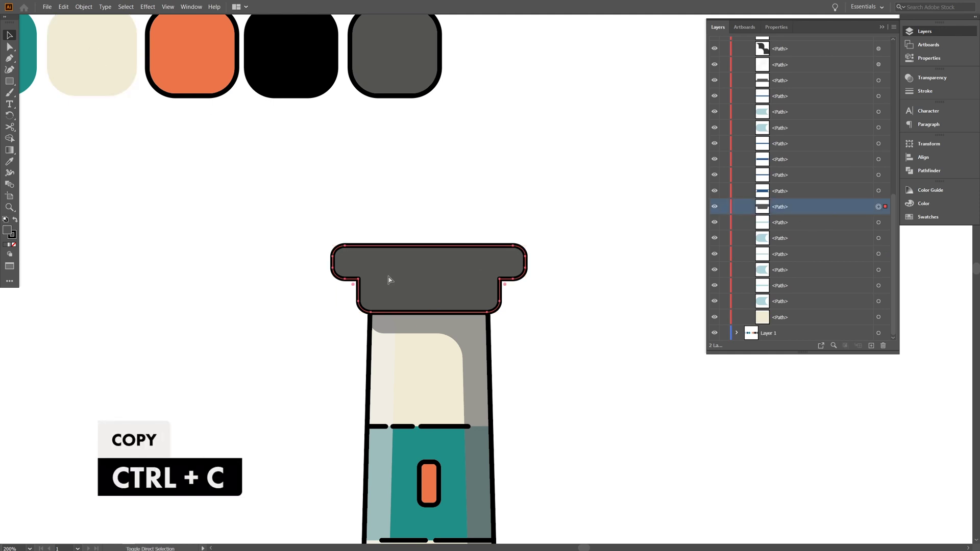
{"action": "key", "text": "ctrl+shift+v"}
{"action": "key", "text": "ctrl+shift+v"}
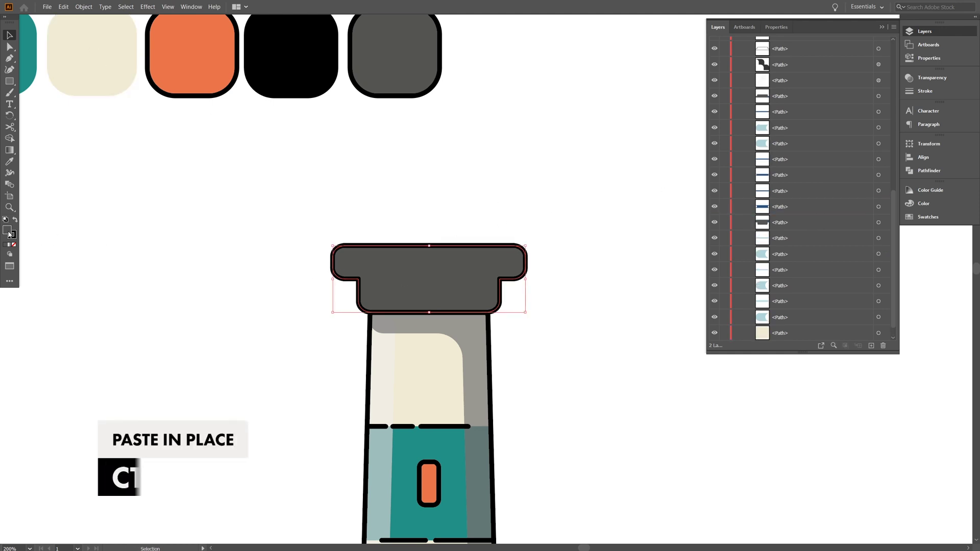
{"action": "left_click", "coordinate": [13, 244]}
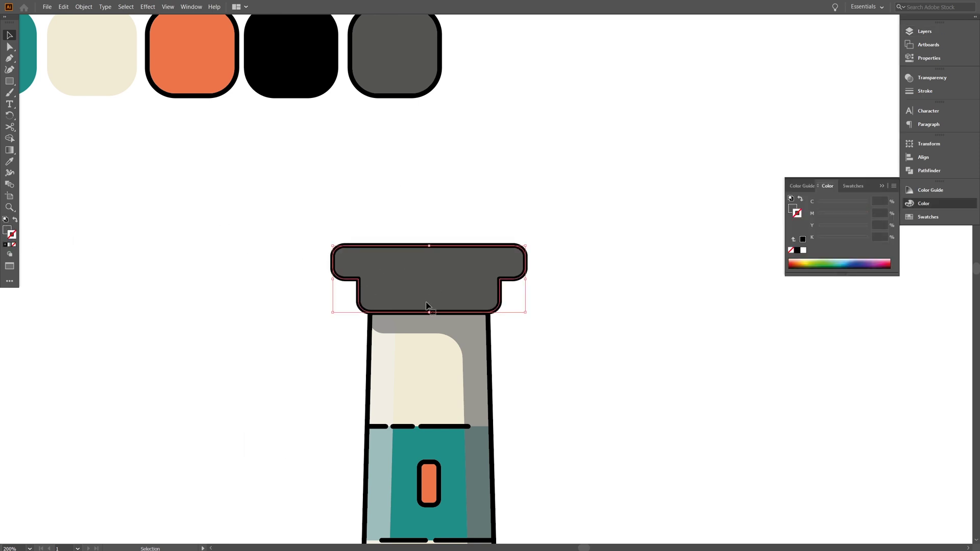
Copy the outline-free cap above the tower, offset a duplicate sideways, and cut it down to the left-edge piece with Shape Builder
{"action": "left_click_drag", "start_coordinate": [427, 305], "coordinate": [451, 192]}
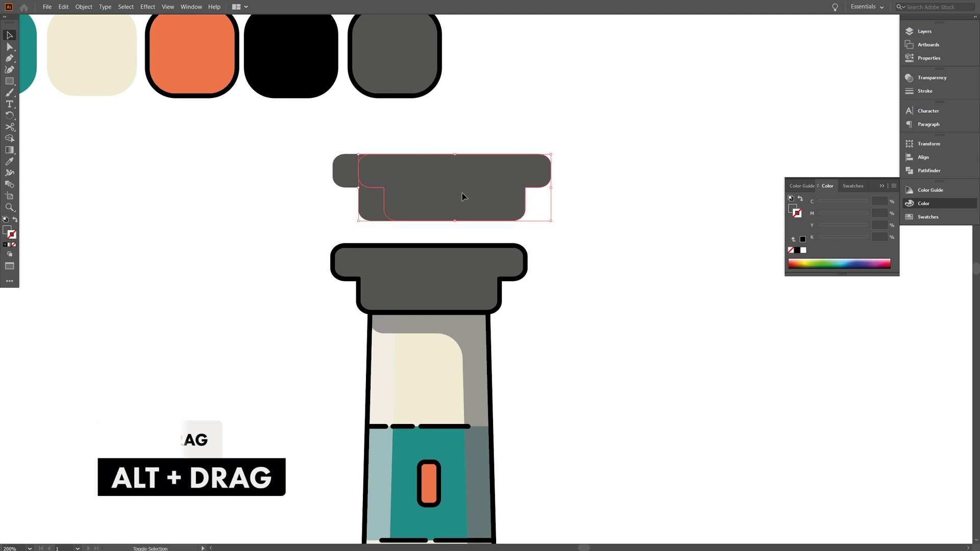
{"action": "key", "text": "shift+m"}
{"action": "mouse_move", "coordinate": [367, 171]}
{"action": "left_mouse_down"}
{"action": "mouse_move", "coordinate": [518, 170]}
{"action": "mouse_move", "coordinate": [481, 177]}
{"action": "left_mouse_up"}
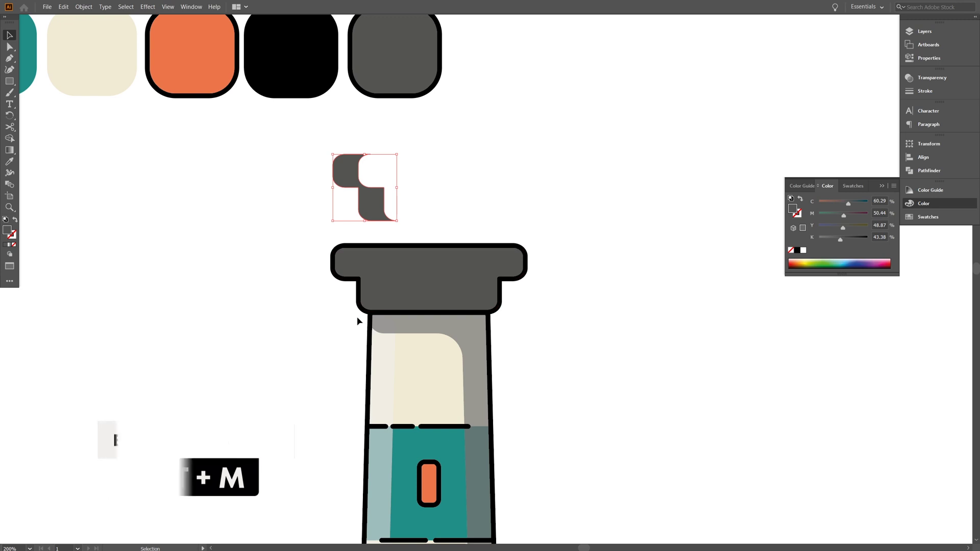
Give the cut piece the light highlight shade sampled from the stepped base and fit it on the cap's left end
{"action": "key", "text": "ctrl+shift+a"}
{"action": "key", "text": "i"}
{"action": "scroll", "coordinate": [344, 383], "scroll_direction": "down", "scroll_amount": 8}
{"action": "left_click", "coordinate": [348, 408]}
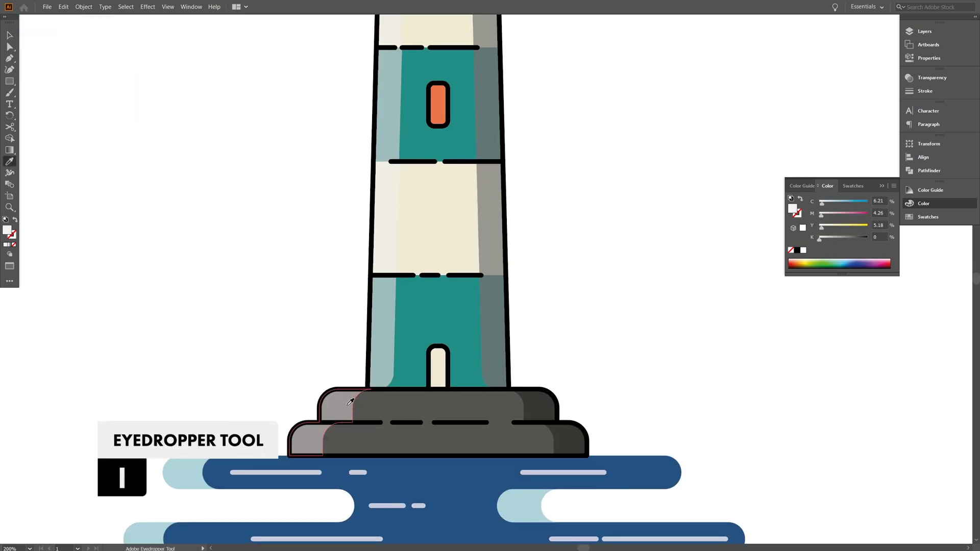
{"action": "key", "text": "v"}
{"action": "left_click_drag", "start_coordinate": [327, 164], "coordinate": [349, 491]}
Copy the cap's highlight, reflect the copy across the vertical axis, and place it on the cap's right end
{"action": "left_click_drag", "start_coordinate": [396, 151], "coordinate": [487, 246]}
{"action": "right_click", "coordinate": [489, 246]}
{"action": "mouse_move", "coordinate": [533, 363]}
{"action": "left_click", "coordinate": [586, 393]}
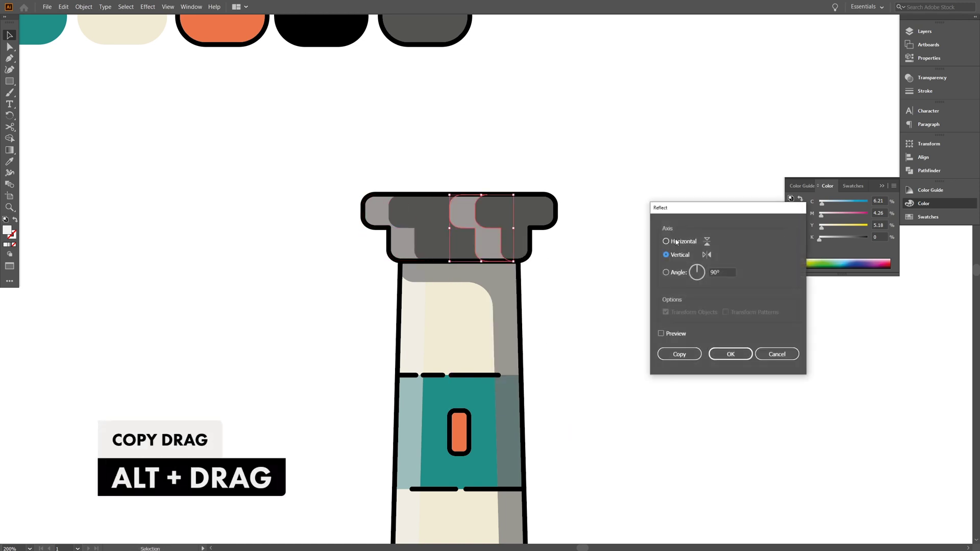
{"action": "left_click", "coordinate": [730, 352]}
{"action": "left_click_drag", "start_coordinate": [493, 221], "coordinate": [533, 221]}
Recolour the mirrored piece with the dark shadow shade sampled from the right side of the stepped base
{"action": "left_click_drag", "start_coordinate": [603, 381], "coordinate": [541, 163]}
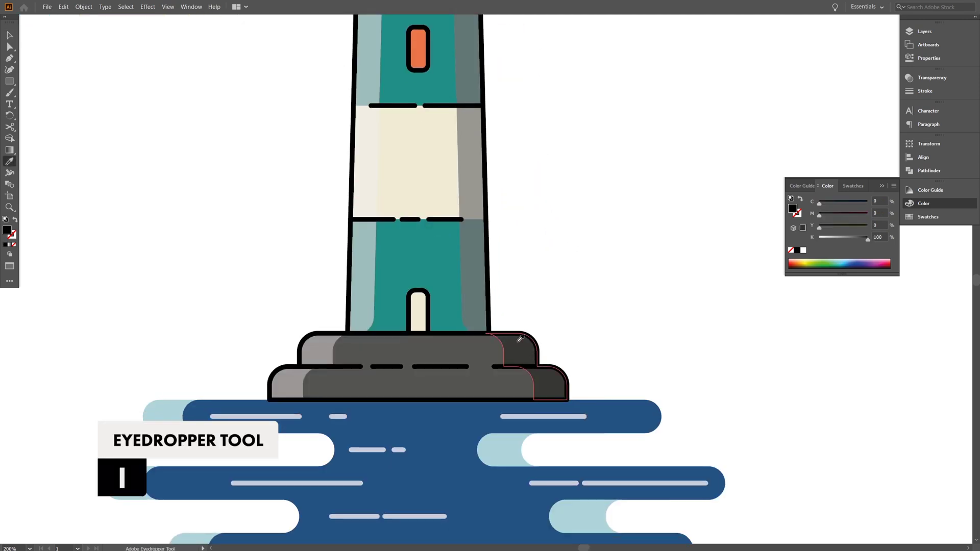
{"action": "key", "text": "v"}
{"action": "left_click_drag", "start_coordinate": [544, 119], "coordinate": [558, 531]}
{"action": "left_click", "coordinate": [558, 238]}
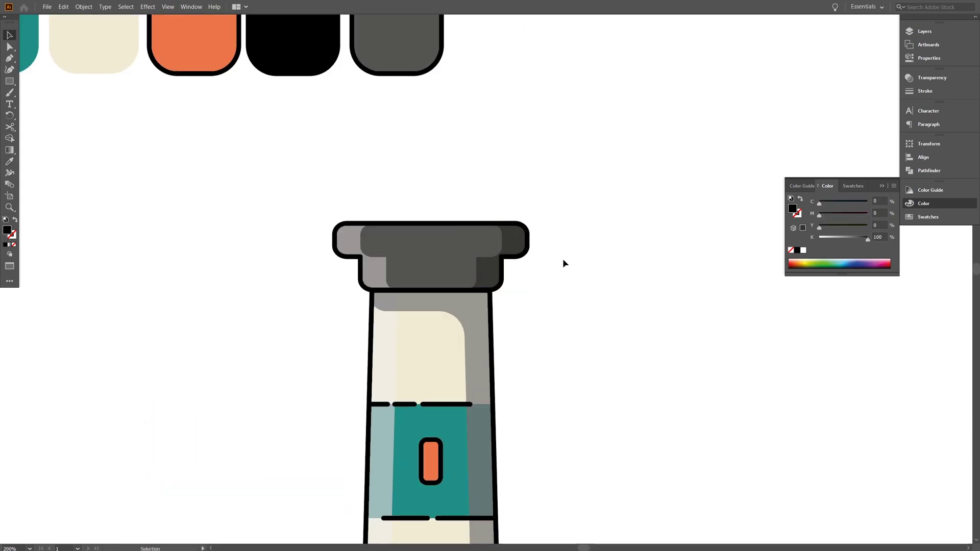
Draw a broken horizontal black line with the Pen tool across the cap where its upper and lower tiers meet
{"action": "left_click_drag", "start_coordinate": [393, 262], "coordinate": [398, 270]}
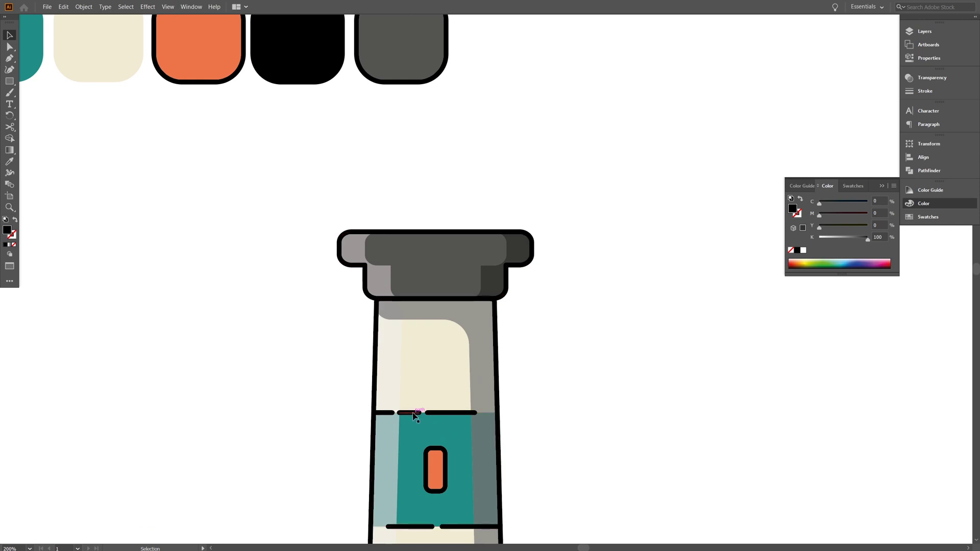
{"action": "key", "text": "shift+x"}
{"action": "scroll", "coordinate": [329, 307], "scroll_direction": "up", "scroll_amount": 1}
{"action": "key", "text": "p"}
{"action": "left_click", "coordinate": [365, 265]}
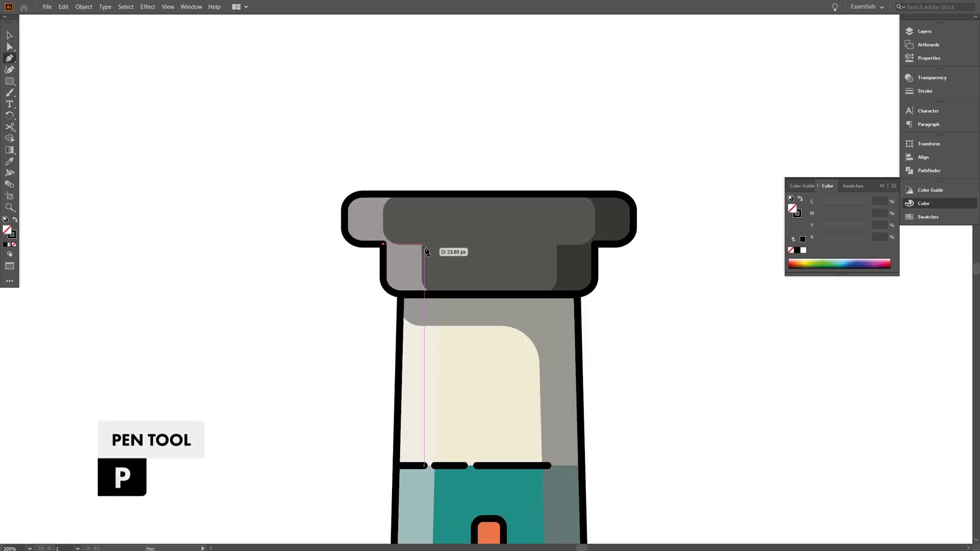
{"action": "left_click", "coordinate": [423, 244]}
{"action": "key", "text": "Escape"}
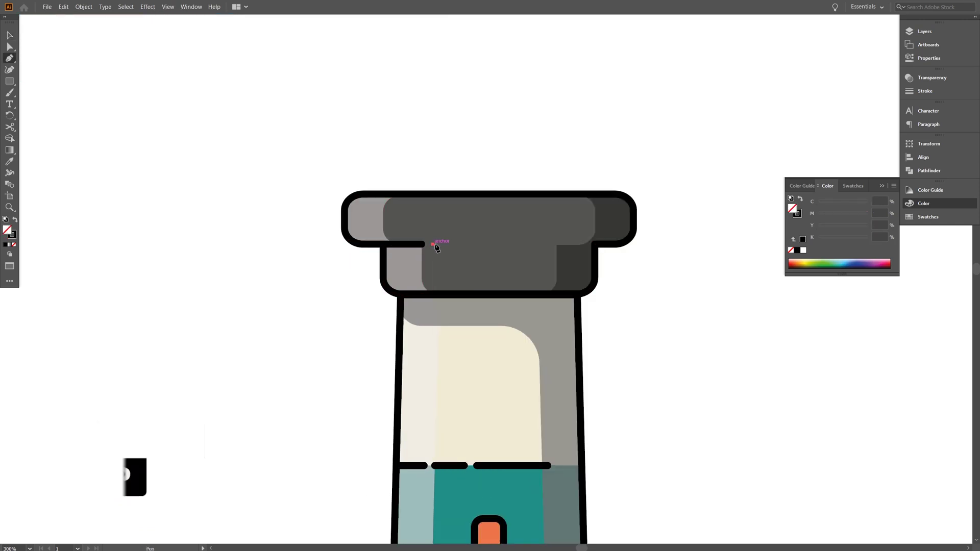
{"action": "left_click", "coordinate": [433, 244]}
{"action": "left_click", "coordinate": [513, 245]}
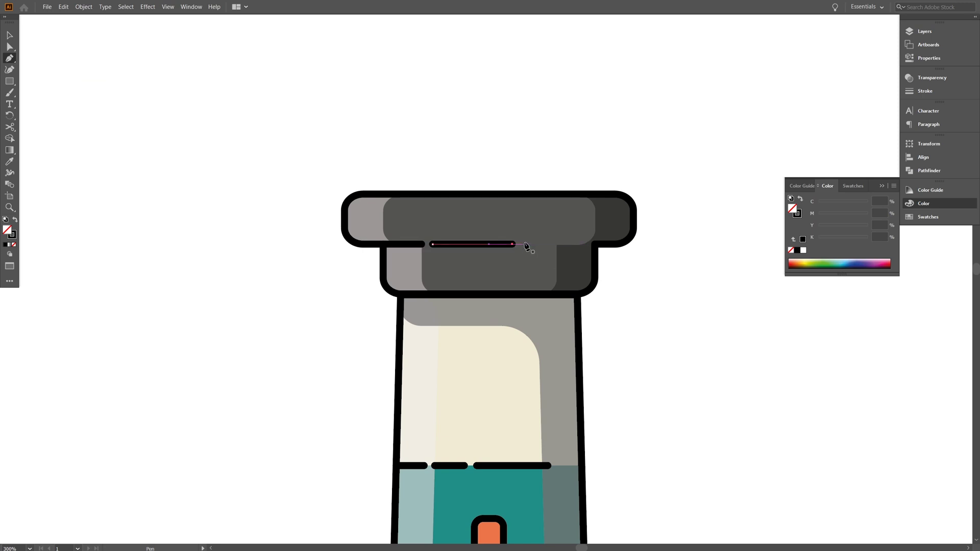
{"action": "left_click", "coordinate": [577, 246]}
{"action": "scroll", "coordinate": [649, 274], "scroll_direction": "down", "scroll_amount": 2}
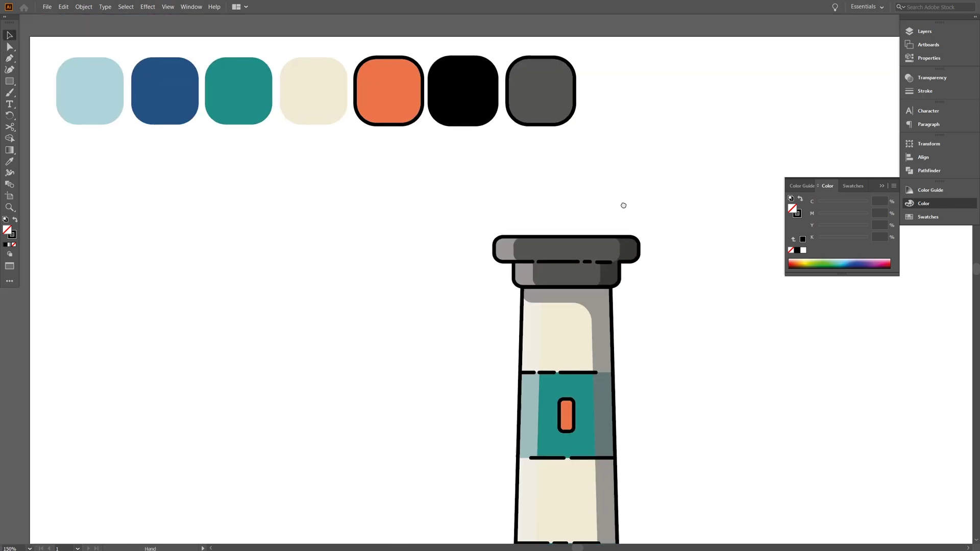
Draw a short horizontal black brick line on the lowest teal stripe and scatter copies over it and the cream stripe above
{"action": "key", "text": "space"}
{"action": "left_click_drag", "start_coordinate": [623, 208], "coordinate": [559, 146]}
{"action": "scroll", "coordinate": [564, 328], "scroll_direction": "down", "scroll_amount": 3}
{"action": "scroll", "coordinate": [531, 409], "scroll_direction": "up", "scroll_amount": 2}
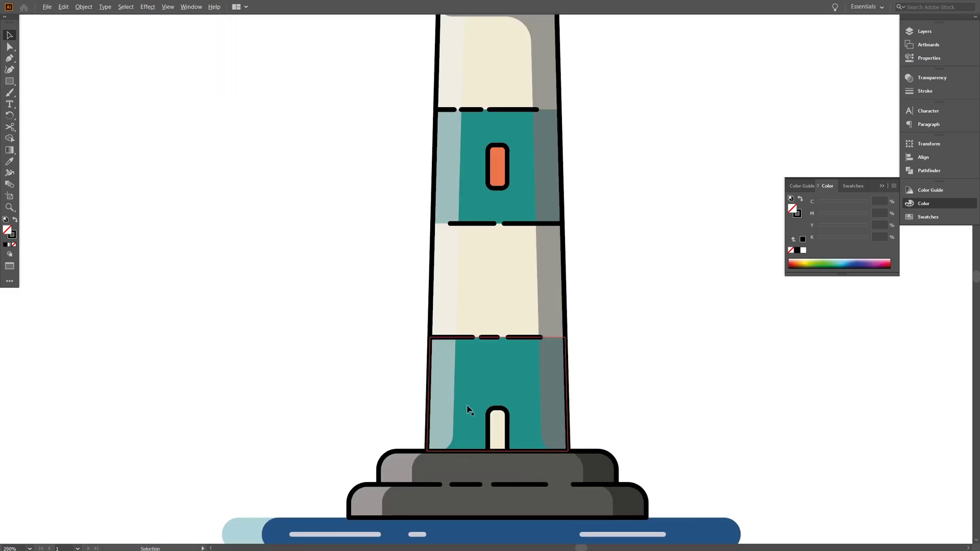
{"action": "key", "text": "p"}
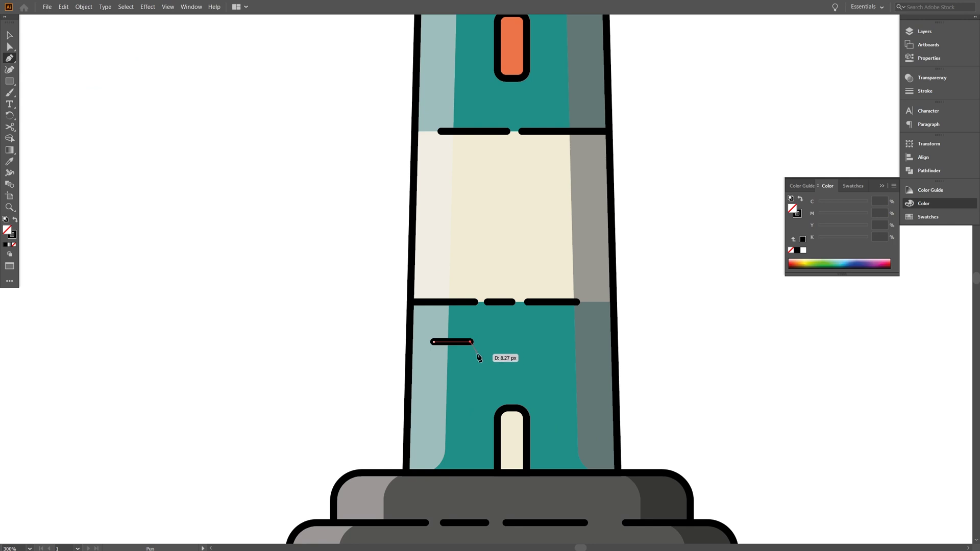
{"action": "left_click_drag", "start_coordinate": [457, 345], "coordinate": [494, 225]}
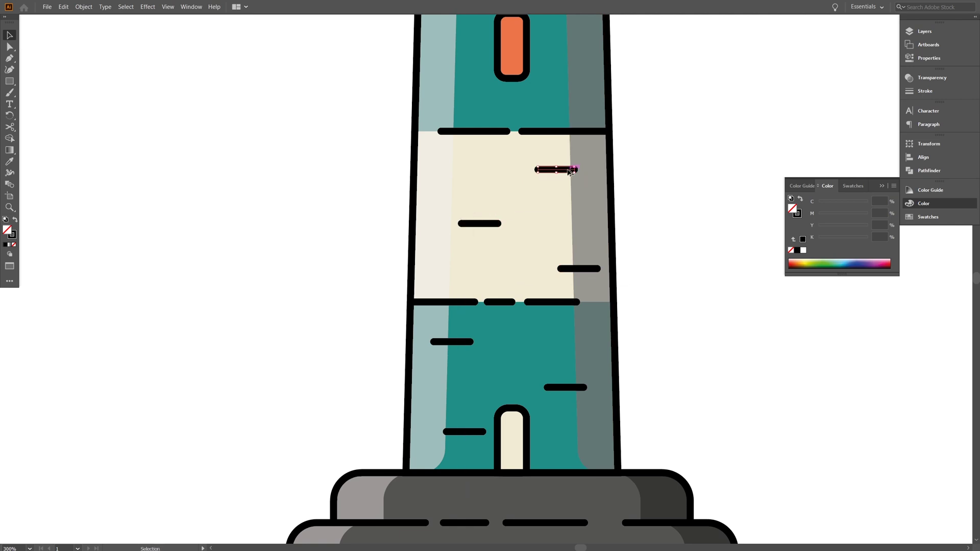
Scatter more copies of the short brick line over the lower cream, upper teal and upper cream stripes
{"action": "left_click_drag", "start_coordinate": [570, 172], "coordinate": [435, 344]}
{"action": "left_click_drag", "start_coordinate": [436, 343], "coordinate": [518, 211]}
{"action": "left_click_drag", "start_coordinate": [518, 210], "coordinate": [433, 154]}
{"action": "left_click_drag", "start_coordinate": [486, 114], "coordinate": [462, 270]}
{"action": "left_click_drag", "start_coordinate": [406, 314], "coordinate": [504, 253]}
{"action": "left_click_drag", "start_coordinate": [502, 252], "coordinate": [484, 148]}
{"action": "left_click_drag", "start_coordinate": [484, 149], "coordinate": [422, 196]}
{"action": "left_click", "coordinate": [635, 180]}
{"action": "scroll", "coordinate": [635, 183], "scroll_direction": "down", "scroll_amount": 2}
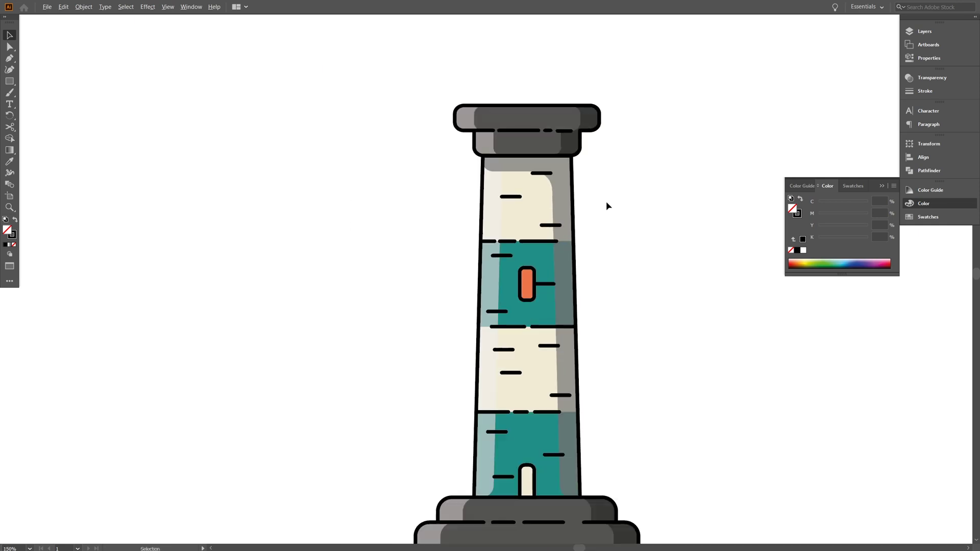
Rearrange the palette so the grey swatch sits below the cream one and the black swatch below the orange one
{"action": "left_click_drag", "start_coordinate": [621, 158], "coordinate": [542, 313]}
{"action": "left_click_drag", "start_coordinate": [421, 133], "coordinate": [194, 206]}
{"action": "left_click_drag", "start_coordinate": [310, 123], "coordinate": [243, 191]}
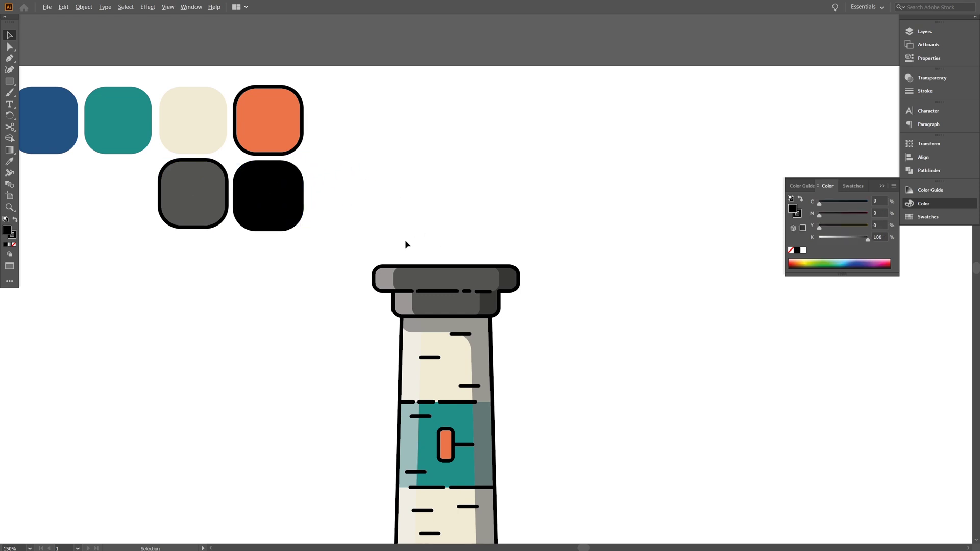
Draw a short vertical 4 pt railing post on the cap's left end and add evenly spaced copies at the middle and right
{"action": "key", "text": "p"}
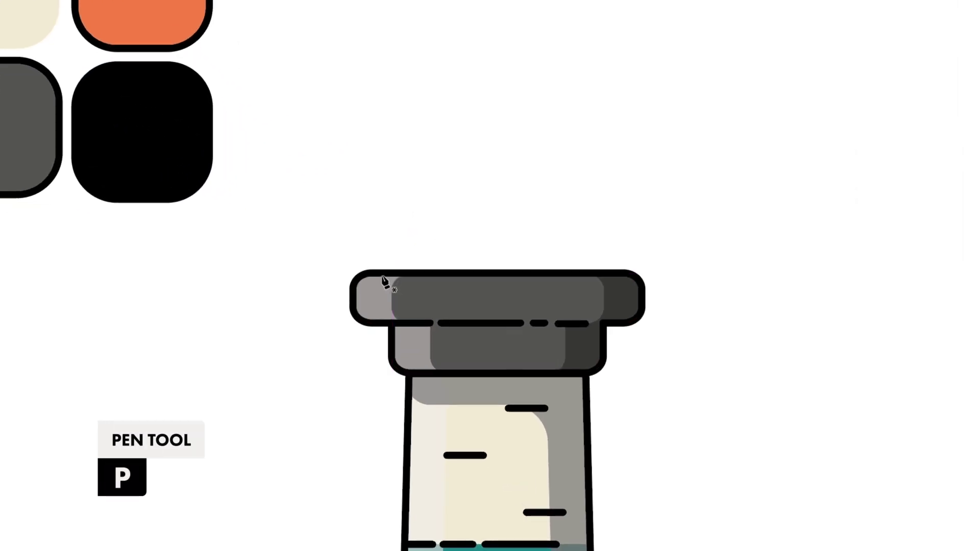
{"action": "mouse_move", "coordinate": [381, 273]}
{"action": "left_mouse_down"}
{"action": "mouse_move", "coordinate": [387, 219]}
{"action": "mouse_move", "coordinate": [388, 233]}
{"action": "left_mouse_up"}
{"action": "left_click", "coordinate": [894, 134]}
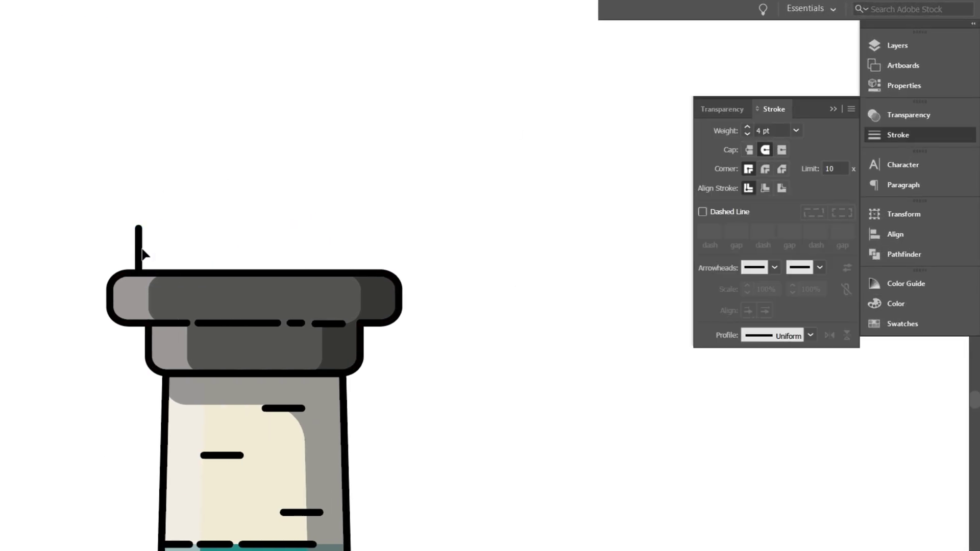
{"action": "left_click_drag", "start_coordinate": [142, 253], "coordinate": [254, 249]}
{"action": "left_click_drag", "start_coordinate": [421, 214], "coordinate": [136, 250]}
{"action": "left_click", "coordinate": [896, 234]}
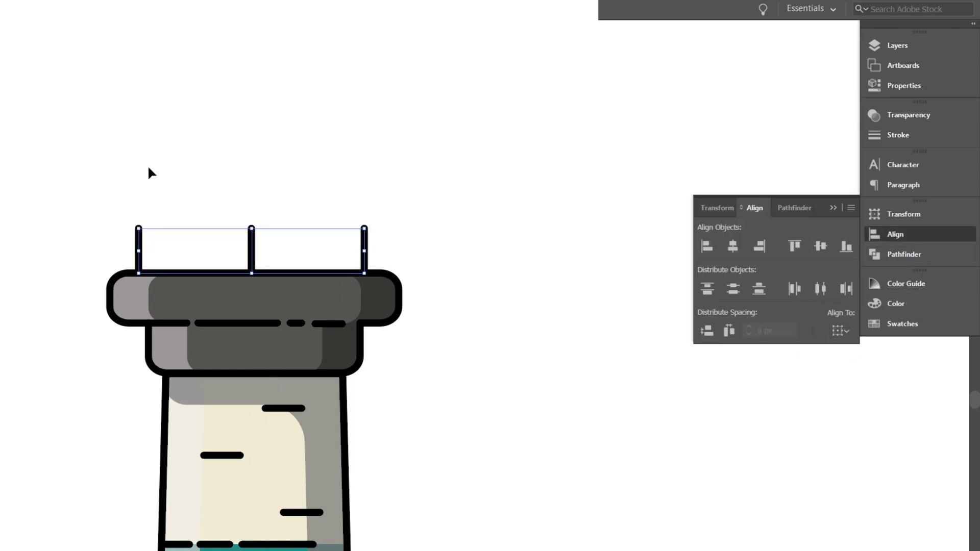
{"action": "left_click", "coordinate": [121, 237]}
Draw a straight horizontal rail across the tops of the three posts, overhanging the outer posts on both sides
{"action": "scroll", "coordinate": [121, 238], "scroll_direction": "up", "scroll_amount": 1}
{"action": "key", "text": "p"}
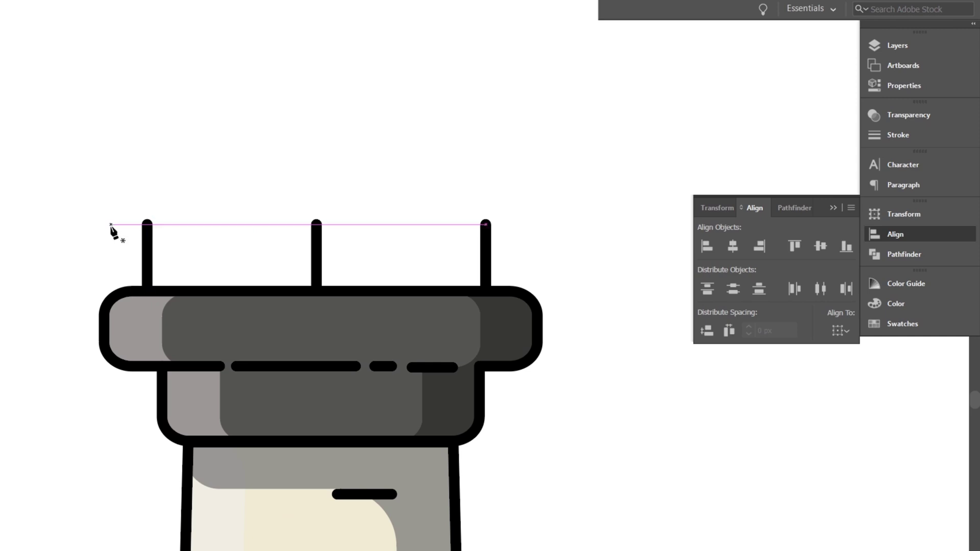
{"action": "left_click", "coordinate": [113, 225]}
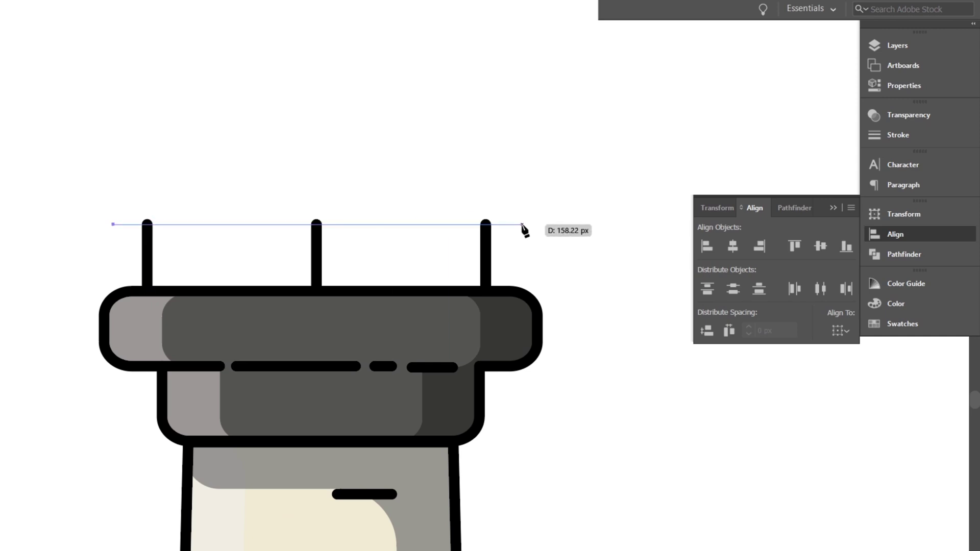
{"action": "left_click", "coordinate": [525, 224]}
{"action": "key", "text": "v"}
{"action": "left_click", "coordinate": [431, 320], "text": "shift"}
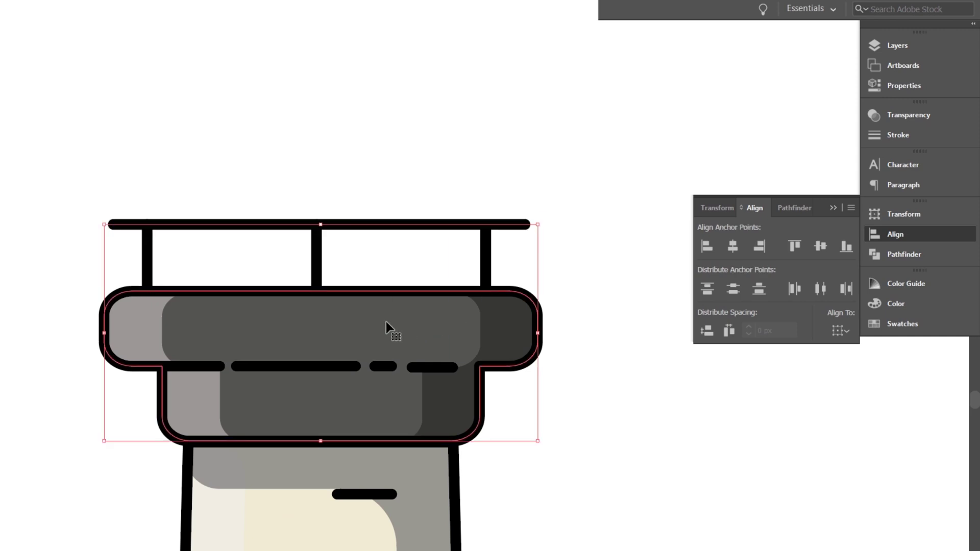
{"action": "left_click", "coordinate": [732, 248]}
{"action": "key", "text": "ctrl+z"}
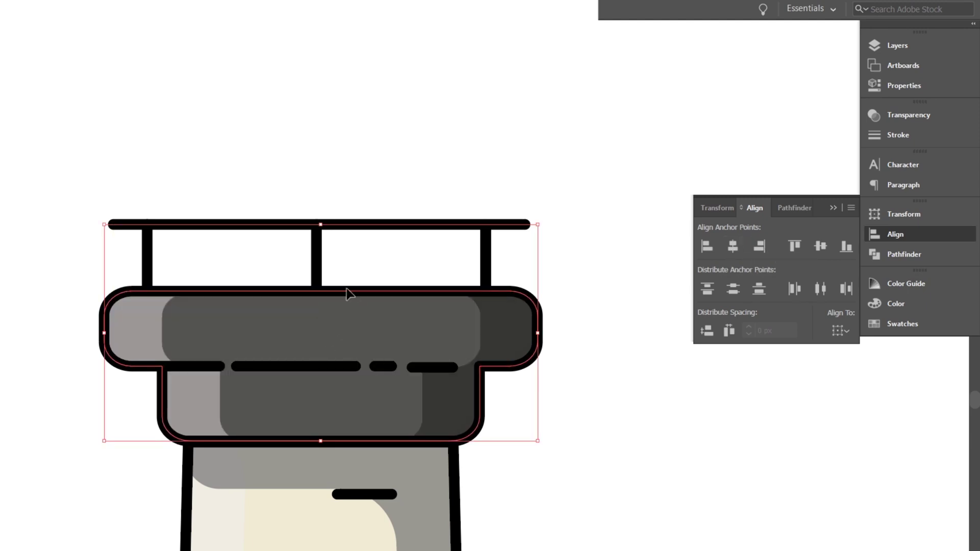
{"action": "key", "text": "ctrl+shift+a"}
Centre the top rail horizontally on the middle railing post
{"action": "left_click", "coordinate": [365, 226]}
{"action": "left_click", "coordinate": [317, 250], "text": "shift"}
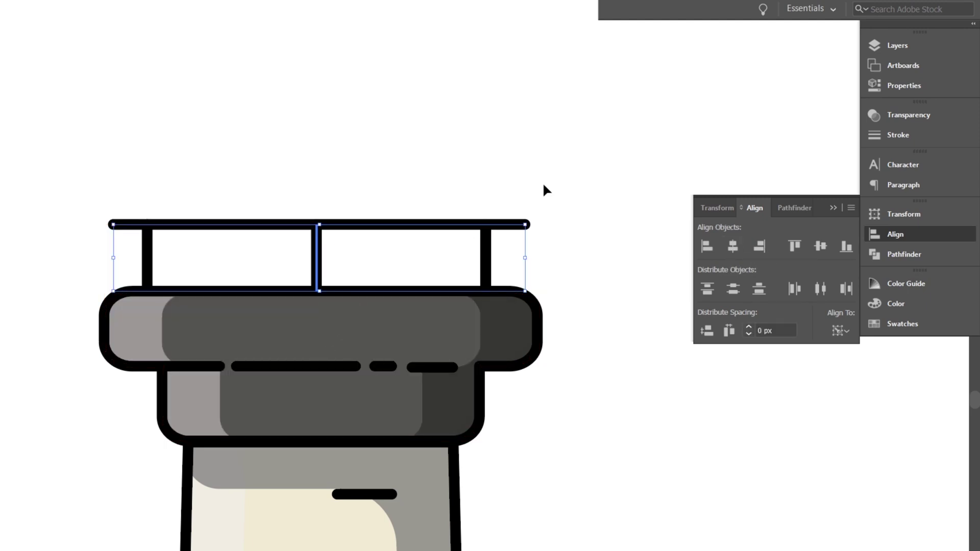
{"action": "left_click", "coordinate": [662, 272]}
Add two copies of the rail below the top one and distribute the three rails evenly in height
{"action": "left_click", "coordinate": [513, 224]}
{"action": "left_click_drag", "start_coordinate": [512, 224], "coordinate": [510, 269]}
{"action": "left_click", "coordinate": [555, 274]}
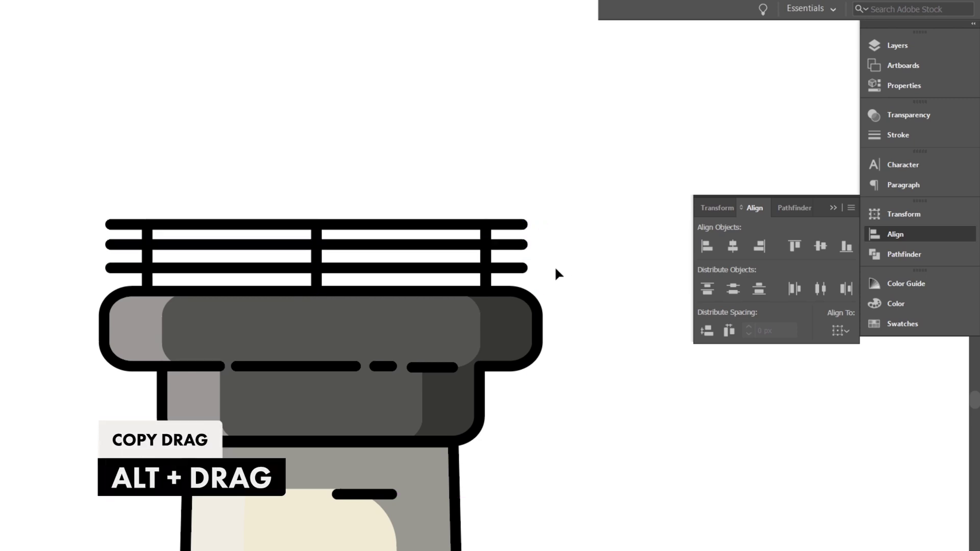
{"action": "left_click_drag", "start_coordinate": [530, 223], "coordinate": [521, 219]}
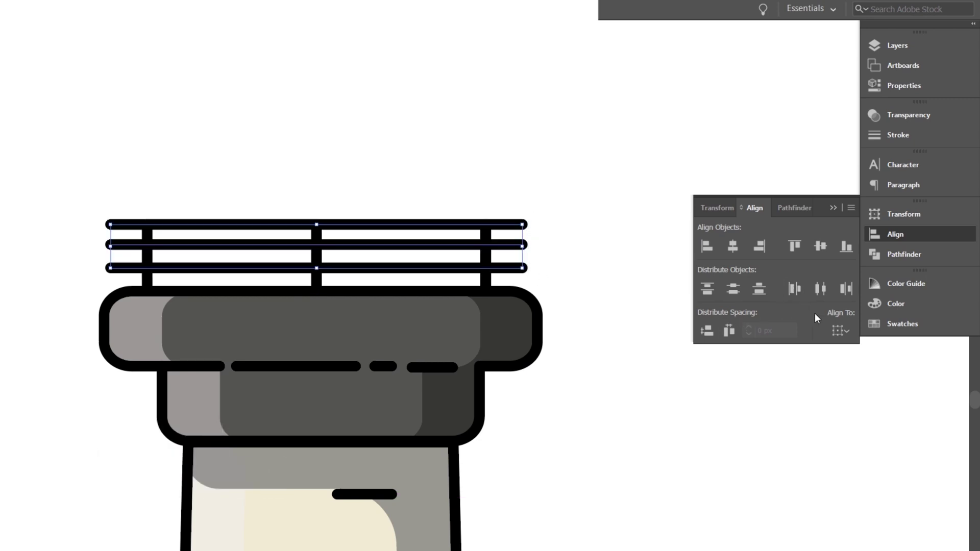
{"action": "left_click", "coordinate": [732, 289]}
Draw a large black rectangle standing on top of the grey cap, covering the middle part of the railing
{"action": "scroll", "coordinate": [446, 190], "scroll_direction": "down", "scroll_amount": 5}
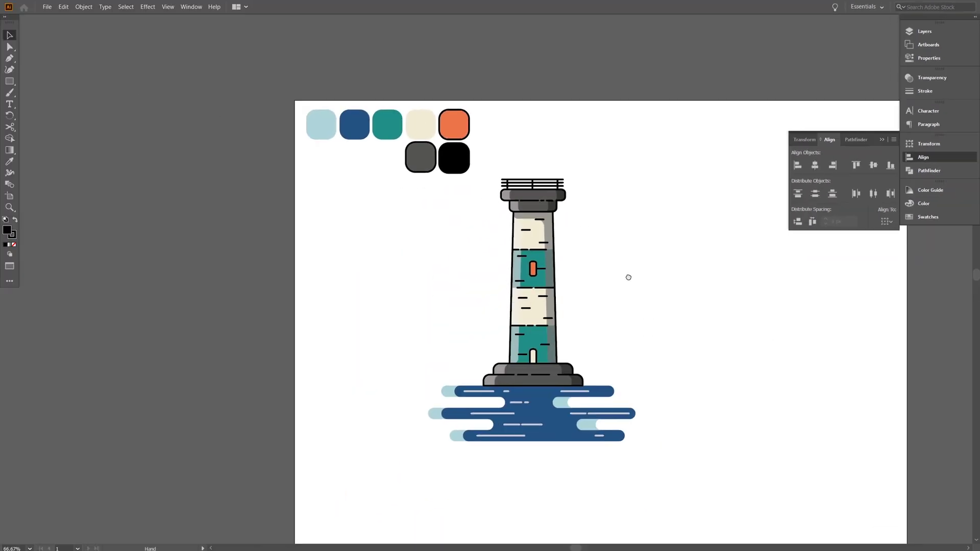
{"action": "scroll", "coordinate": [536, 174], "scroll_direction": "up", "scroll_amount": 3}
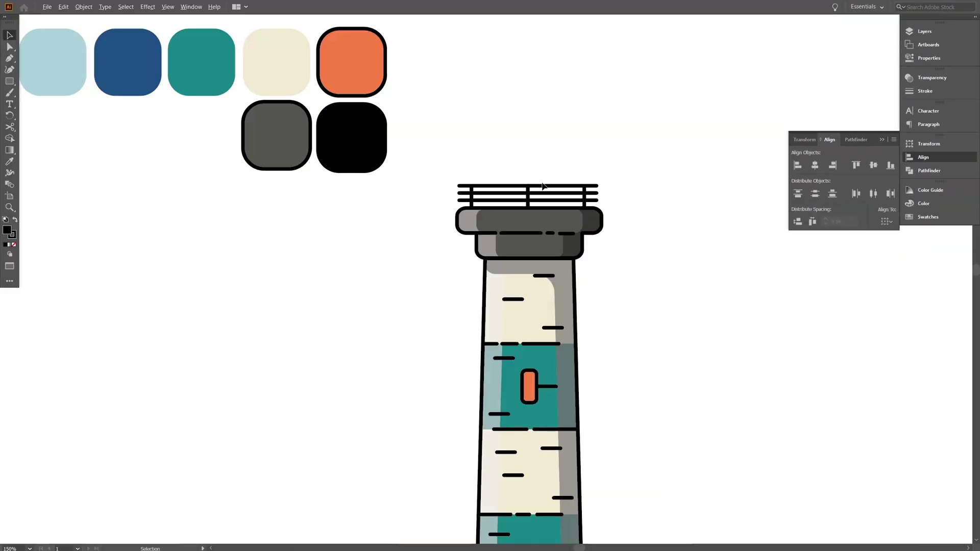
{"action": "scroll", "coordinate": [542, 187], "scroll_direction": "up", "scroll_amount": 1}
{"action": "left_click_drag", "start_coordinate": [536, 144], "coordinate": [534, 243]}
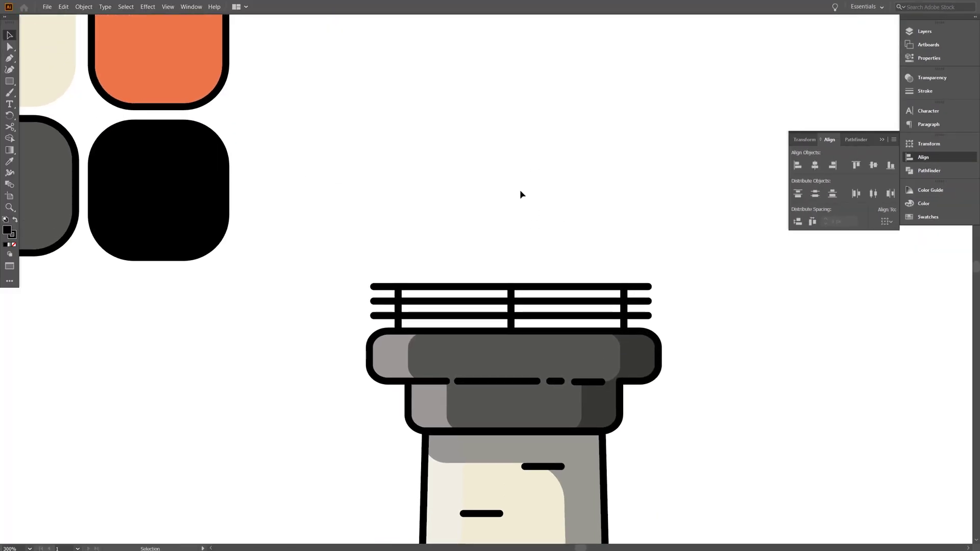
{"action": "left_click_drag", "start_coordinate": [18, 85], "coordinate": [46, 82]}
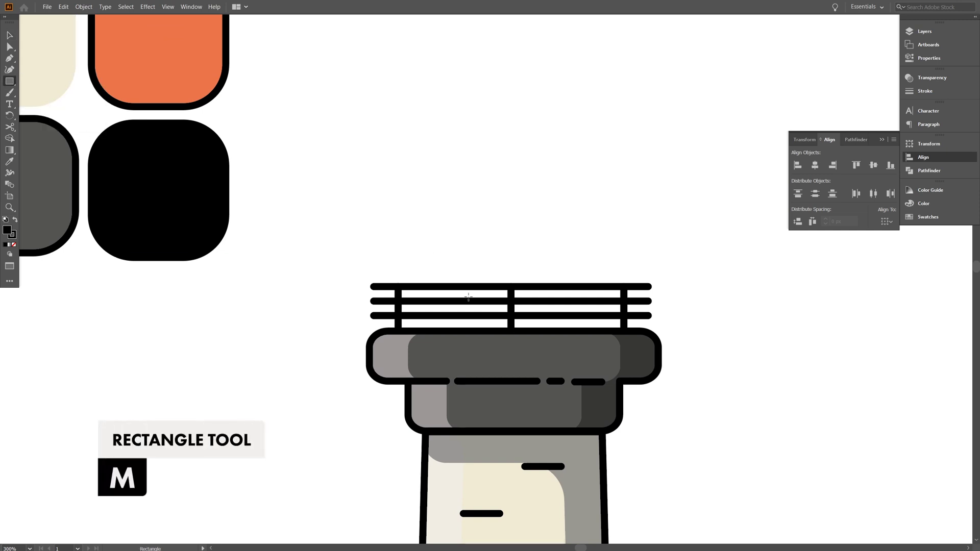
{"action": "left_click_drag", "start_coordinate": [443, 332], "coordinate": [592, 199]}
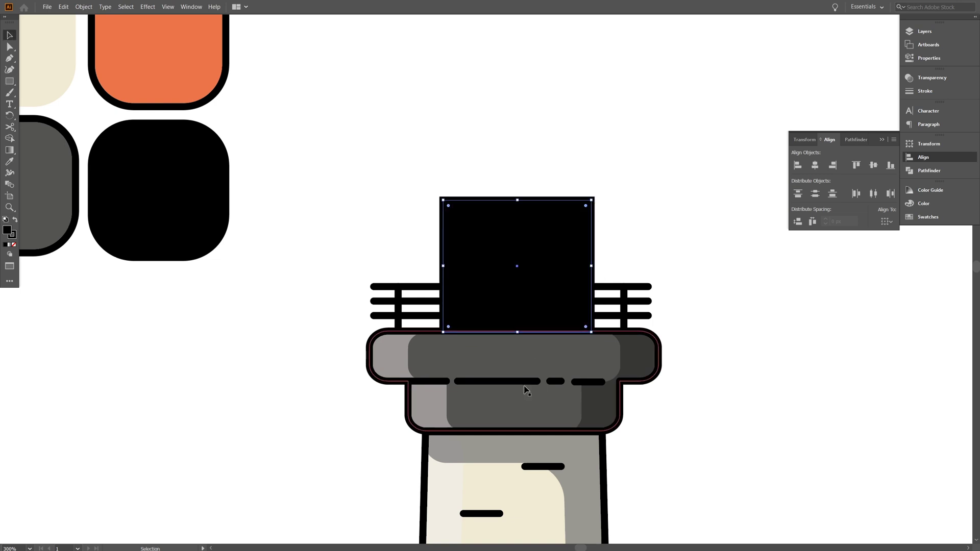
Give the rectangle above the cap the palette's dark grey fill with black outline, and send it behind the railing
{"action": "scroll", "coordinate": [433, 408], "scroll_direction": "down", "scroll_amount": 1}
{"action": "key", "text": "i"}
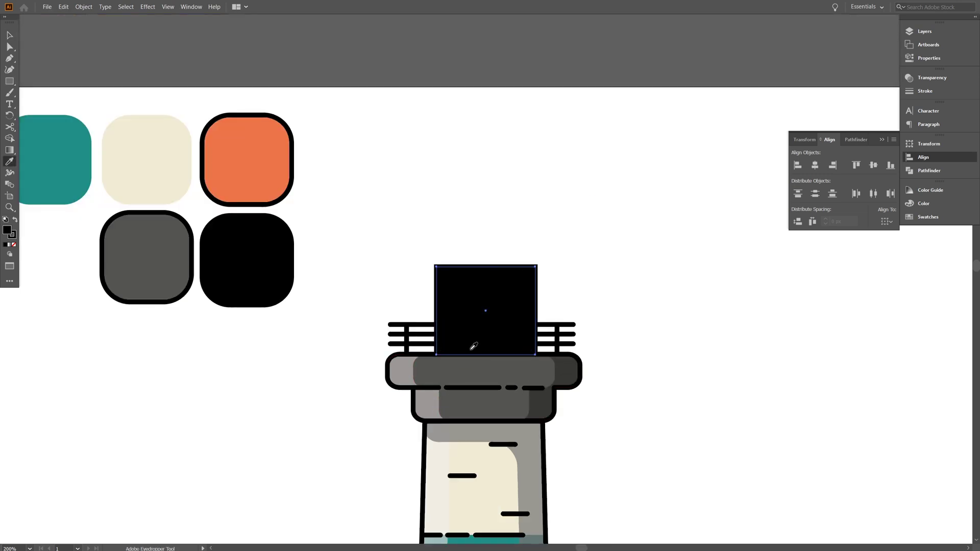
{"action": "left_click", "coordinate": [472, 364]}
{"action": "left_click_drag", "start_coordinate": [515, 469], "coordinate": [416, 47]}
{"action": "scroll", "coordinate": [498, 153], "scroll_direction": "down", "scroll_amount": 1}
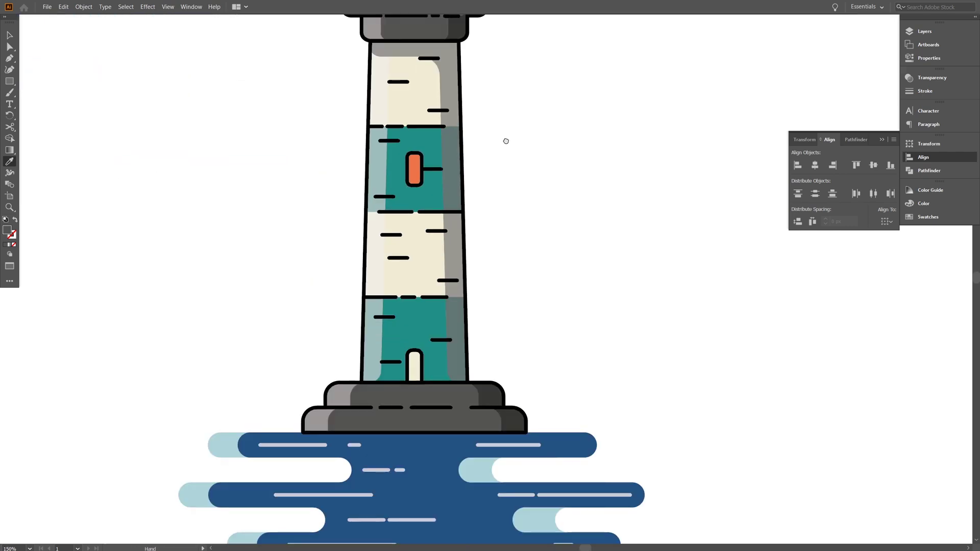
{"action": "left_click_drag", "start_coordinate": [505, 141], "coordinate": [480, 454]}
{"action": "left_click", "coordinate": [172, 221]}
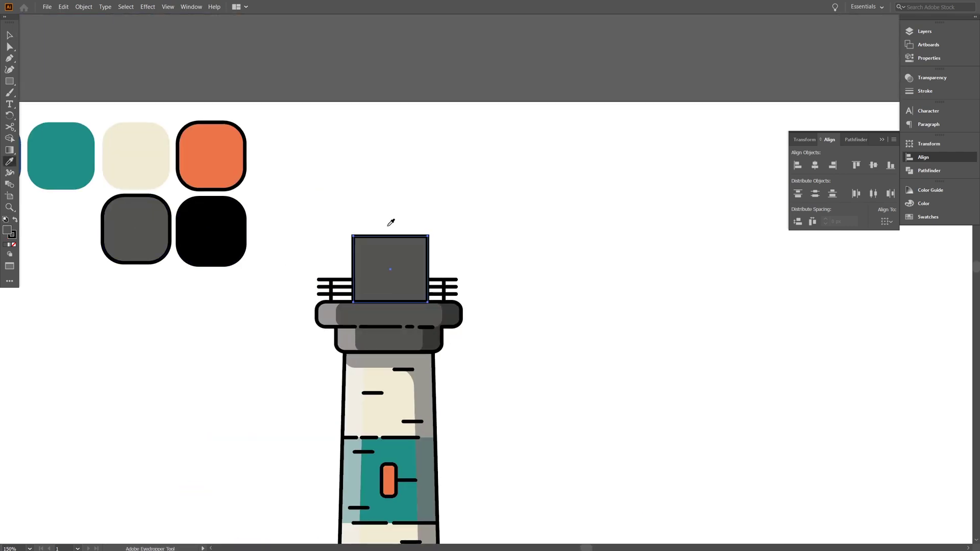
{"action": "key", "text": "ctrl+shift+bracketleft"}
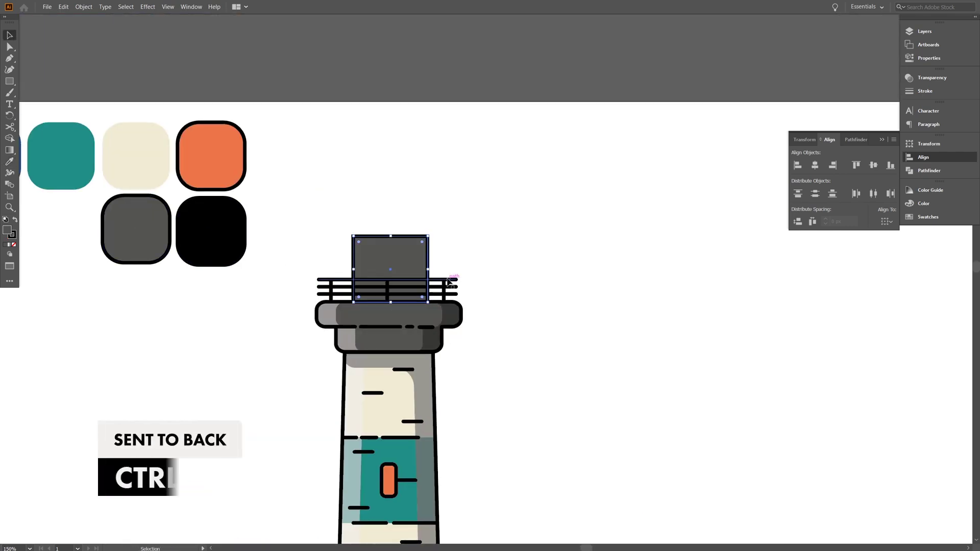
{"action": "left_click", "coordinate": [464, 236]}
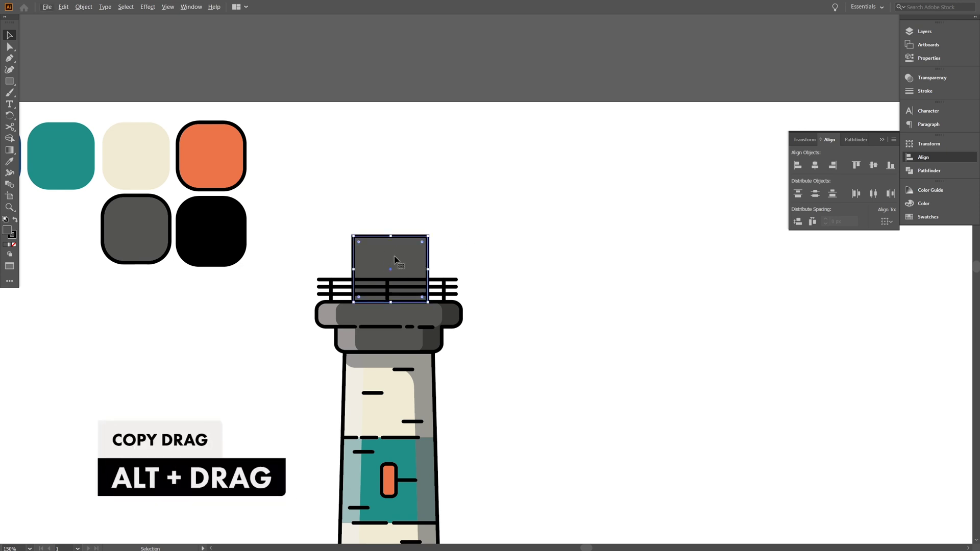
Duplicate the grey rectangle into the empty area beside the tower and paste an unfilled, black-outlined copy exactly in place over it
{"action": "left_click_drag", "start_coordinate": [392, 259], "coordinate": [589, 260]}
{"action": "left_click_drag", "start_coordinate": [688, 272], "coordinate": [602, 277]}
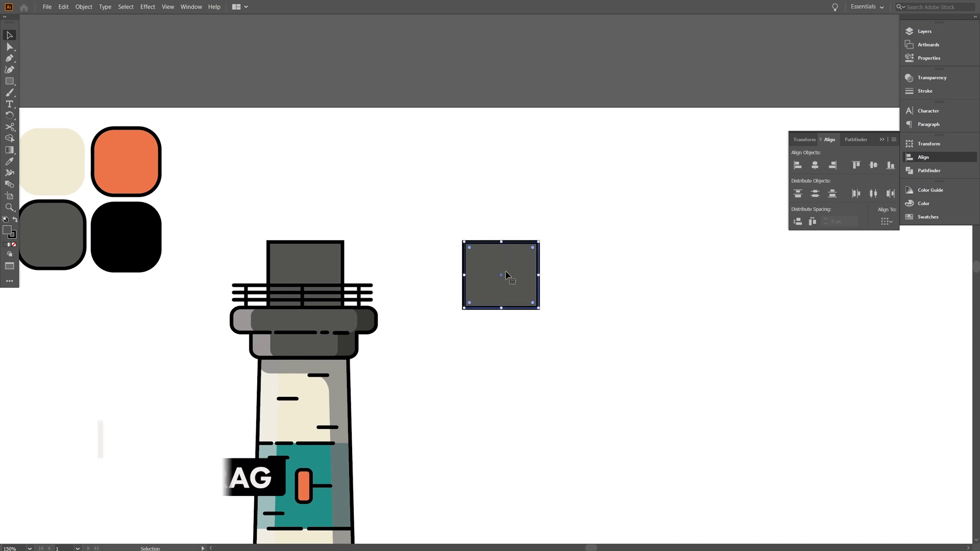
{"action": "key", "text": "ctrl+c"}
{"action": "left_click", "coordinate": [67, 11]}
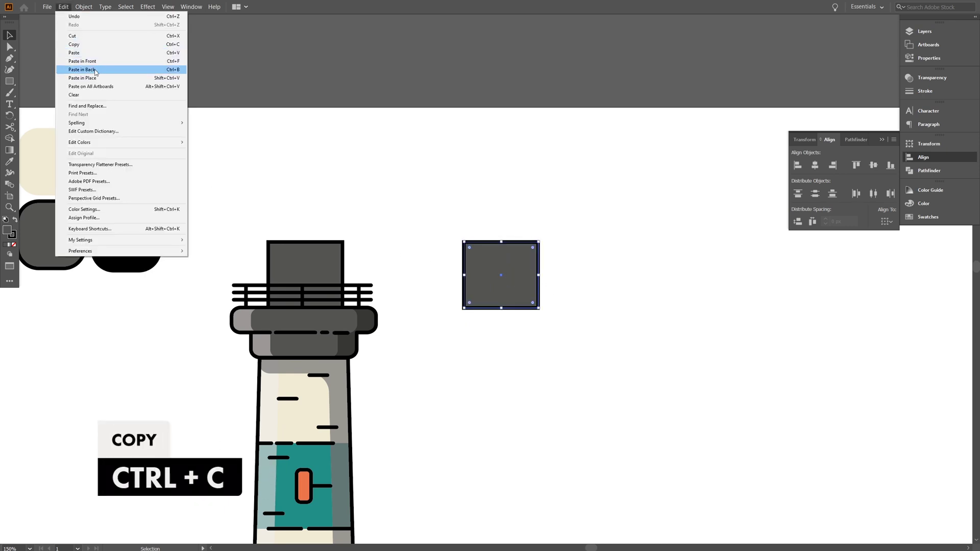
{"action": "left_click", "coordinate": [76, 80]}
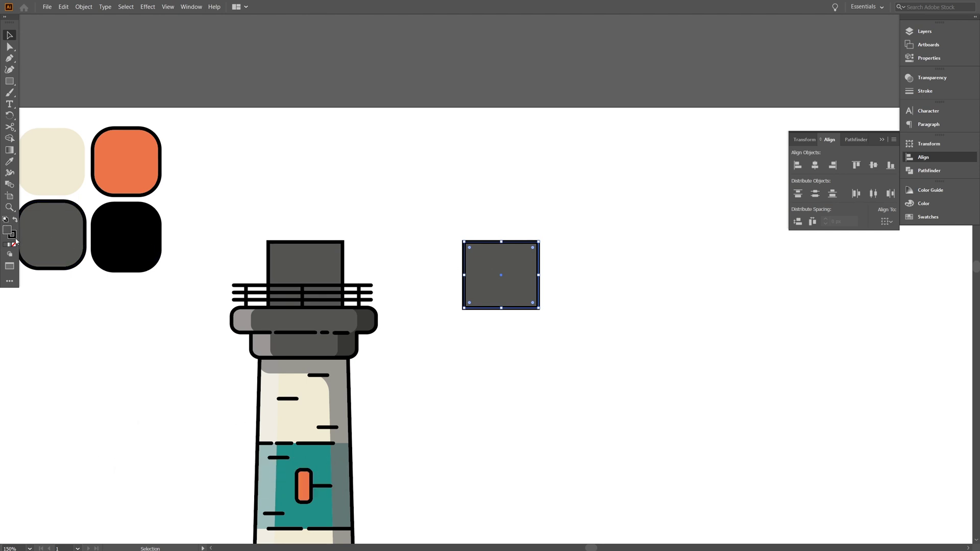
{"action": "key", "text": "F6"}
{"action": "left_click", "coordinate": [596, 335]}
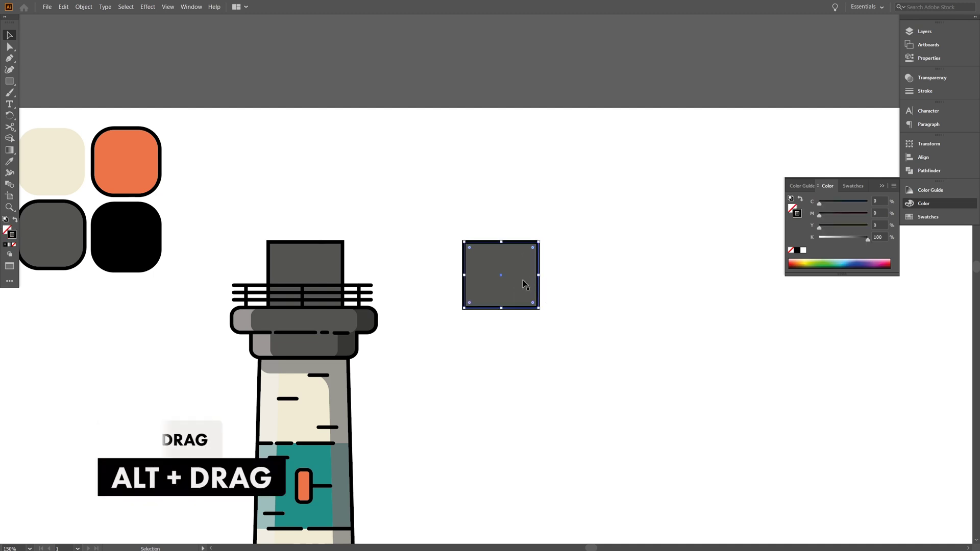
Line up three outlined frames side by side, move the grey shape above them, and narrow the row to the grey shape's width
{"action": "left_click_drag", "start_coordinate": [485, 310], "coordinate": [679, 309]}
{"action": "left_click_drag", "start_coordinate": [525, 291], "coordinate": [525, 221]}
{"action": "left_click_drag", "start_coordinate": [643, 327], "coordinate": [457, 280]}
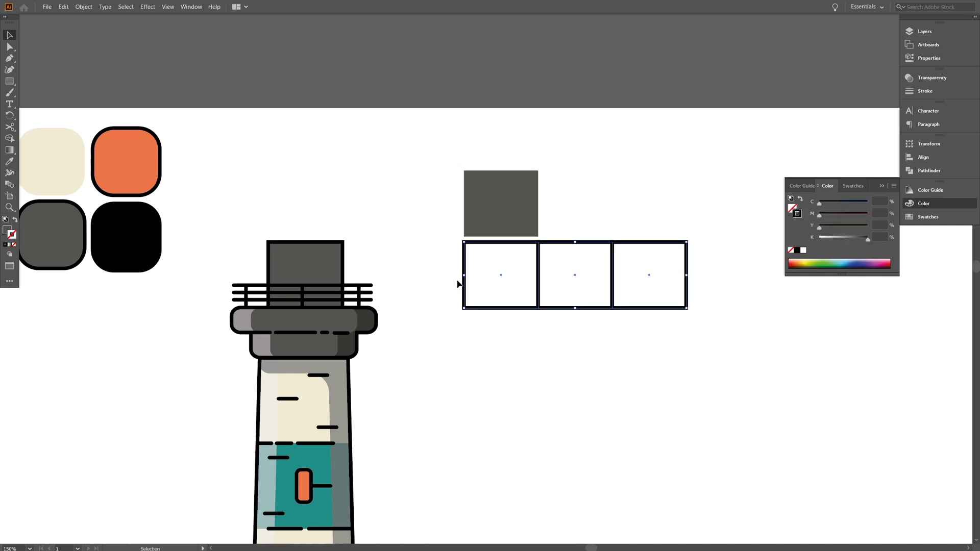
{"action": "left_click_drag", "start_coordinate": [685, 279], "coordinate": [538, 278]}
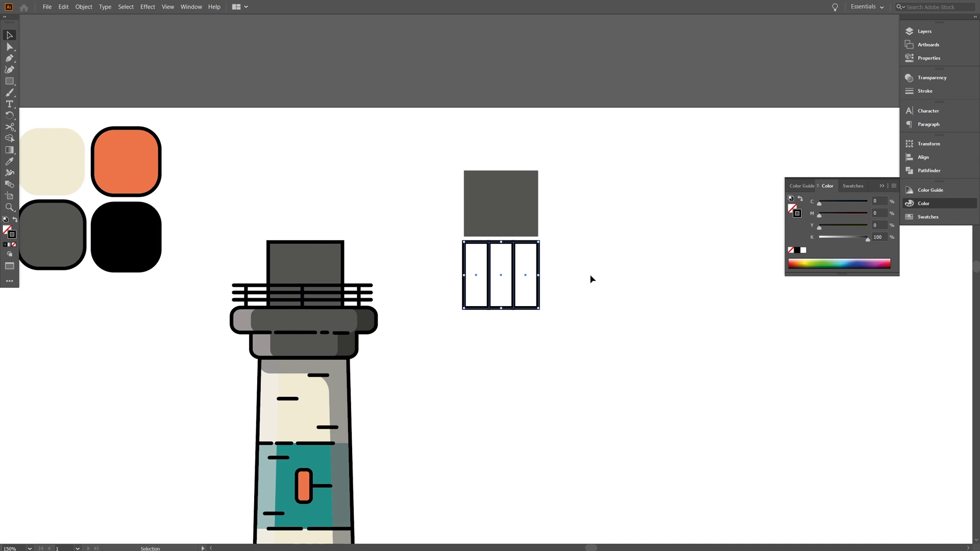
{"action": "left_click", "coordinate": [564, 276]}
Fill the three frames with the palette's orange and black outline, and widen the window block slightly on both sides
{"action": "left_click", "coordinate": [10, 161]}
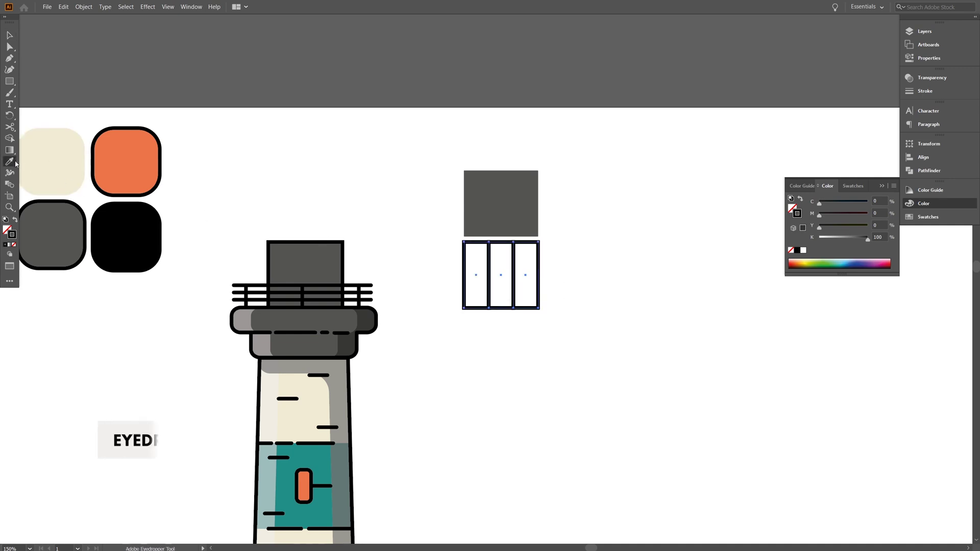
{"action": "left_click", "coordinate": [121, 158]}
{"action": "left_click", "coordinate": [8, 36]}
{"action": "left_click", "coordinate": [473, 182]}
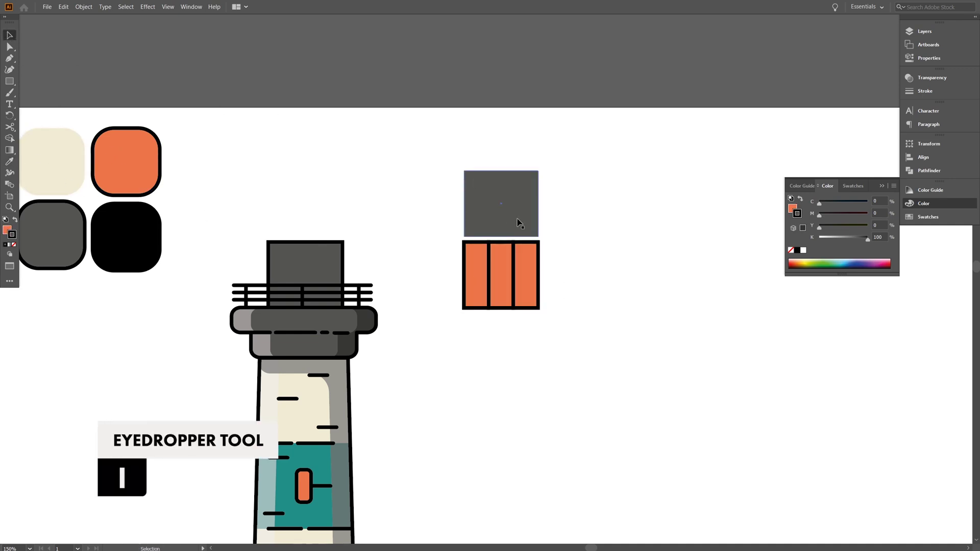
{"action": "scroll", "coordinate": [515, 322], "scroll_direction": "up", "scroll_amount": 1}
{"action": "left_click", "coordinate": [477, 265]}
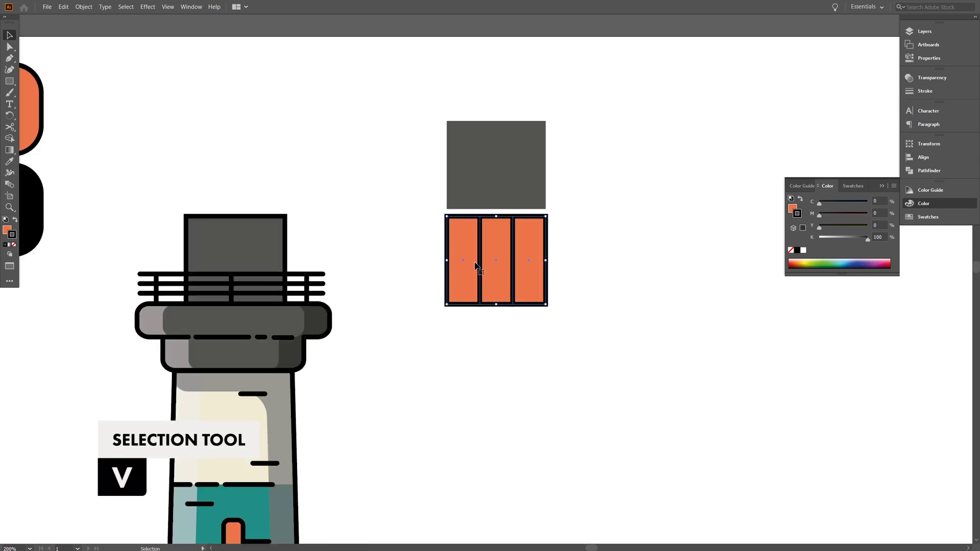
{"action": "left_click_drag", "start_coordinate": [546, 260], "coordinate": [552, 260]}
Delete the grey rectangle behind the railing and the spare grey shape above the orange window block
{"action": "left_click", "coordinate": [267, 254]}
{"action": "key", "text": "Delete"}
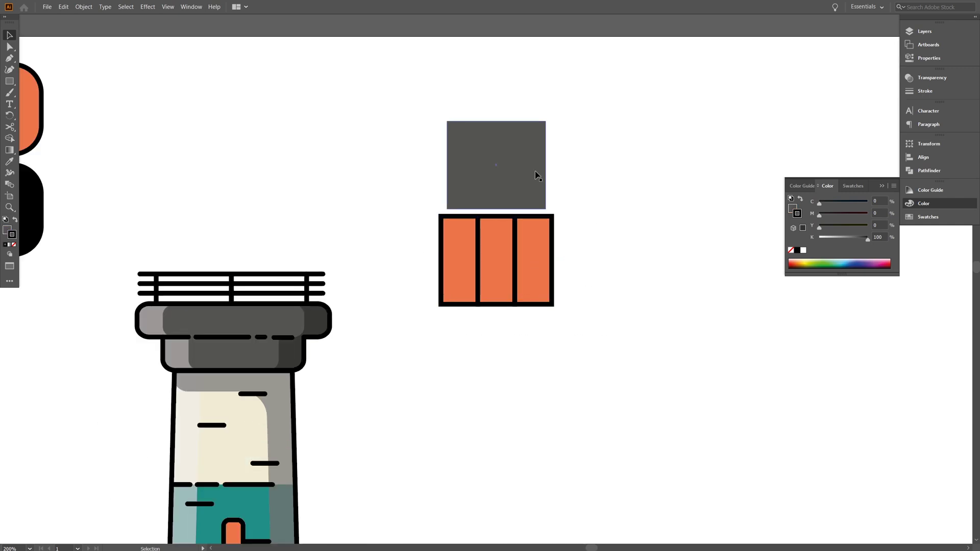
{"action": "left_click", "coordinate": [536, 173]}
{"action": "key", "text": "Delete"}
{"action": "left_click_drag", "start_coordinate": [643, 282], "coordinate": [449, 216]}
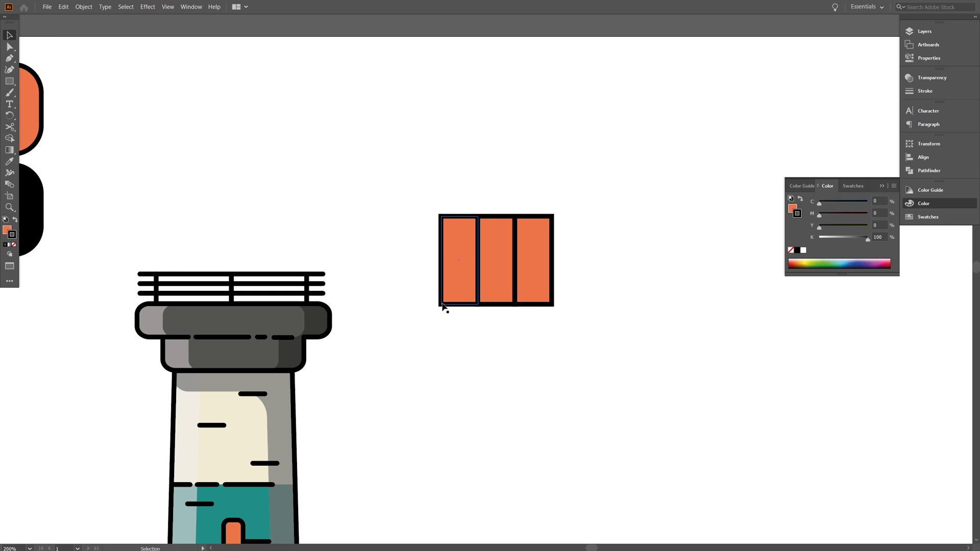
Draw a slim diagonal strip with the Pen tool across the orange windows and extend its lower end below them
{"action": "key", "text": "p"}
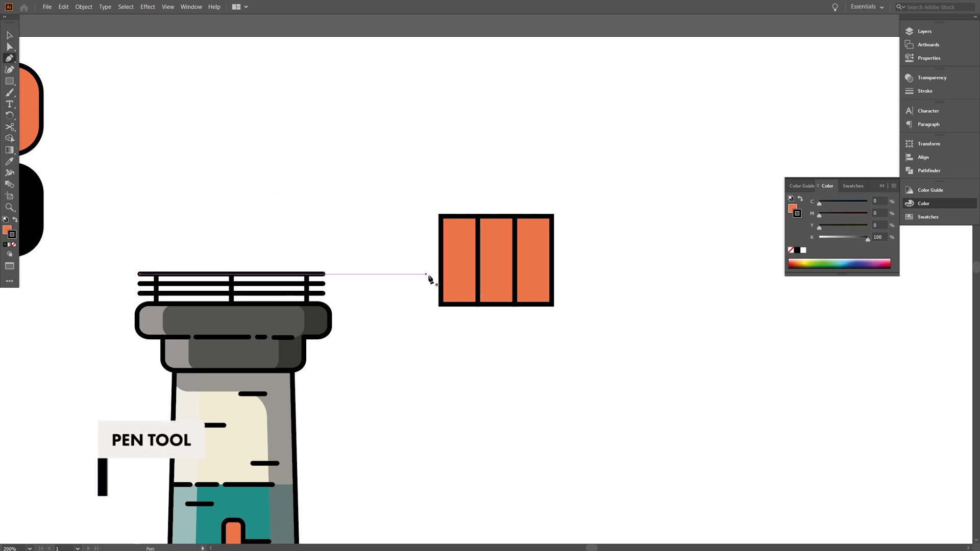
{"action": "left_click", "coordinate": [416, 274]}
{"action": "left_click", "coordinate": [493, 199]}
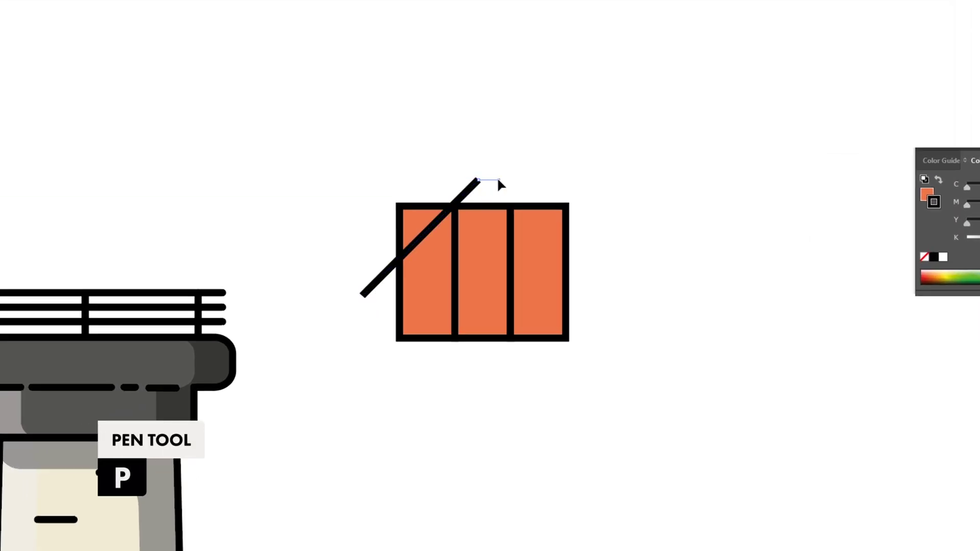
{"action": "left_click", "coordinate": [498, 180]}
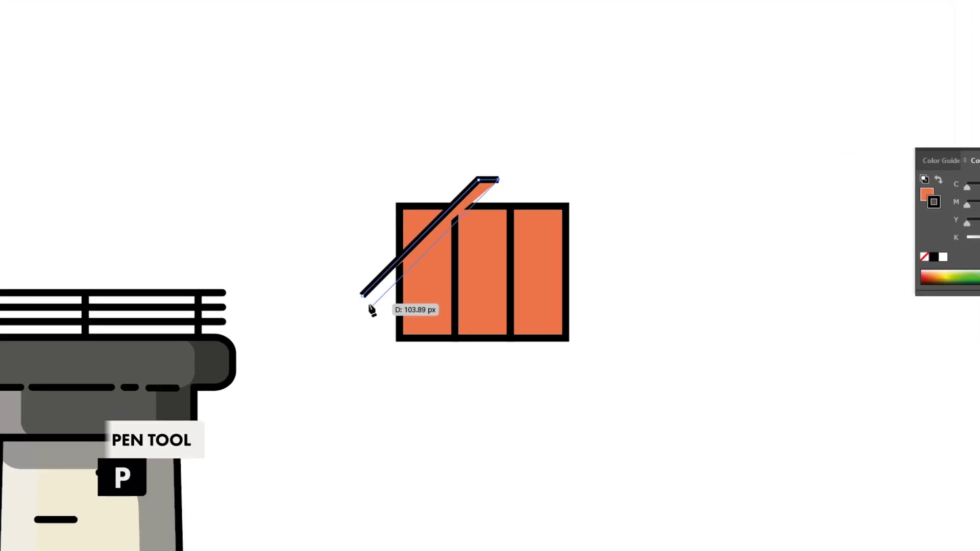
{"action": "left_click", "coordinate": [383, 295]}
{"action": "left_click", "coordinate": [364, 296]}
{"action": "key", "text": "a"}
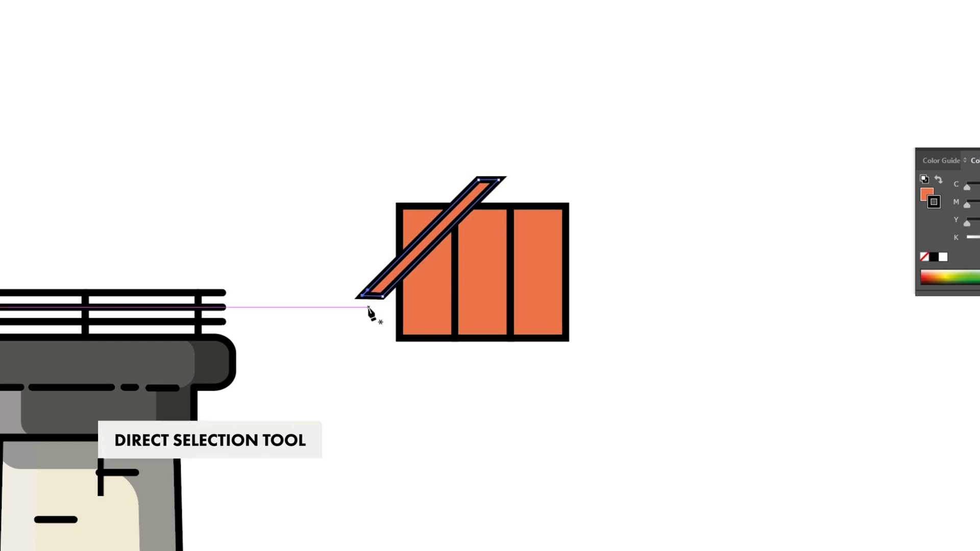
{"action": "left_click_drag", "start_coordinate": [348, 327], "coordinate": [287, 374]}
Add two parallel copies of the diagonal strip across the windows and make the middle strip about twice as wide
{"action": "left_click_drag", "start_coordinate": [339, 325], "coordinate": [377, 325], "text": "alt"}
{"action": "left_click_drag", "start_coordinate": [368, 341], "coordinate": [496, 348], "text": "alt"}
{"action": "left_click", "coordinate": [397, 359]}
{"action": "left_click", "coordinate": [352, 369]}
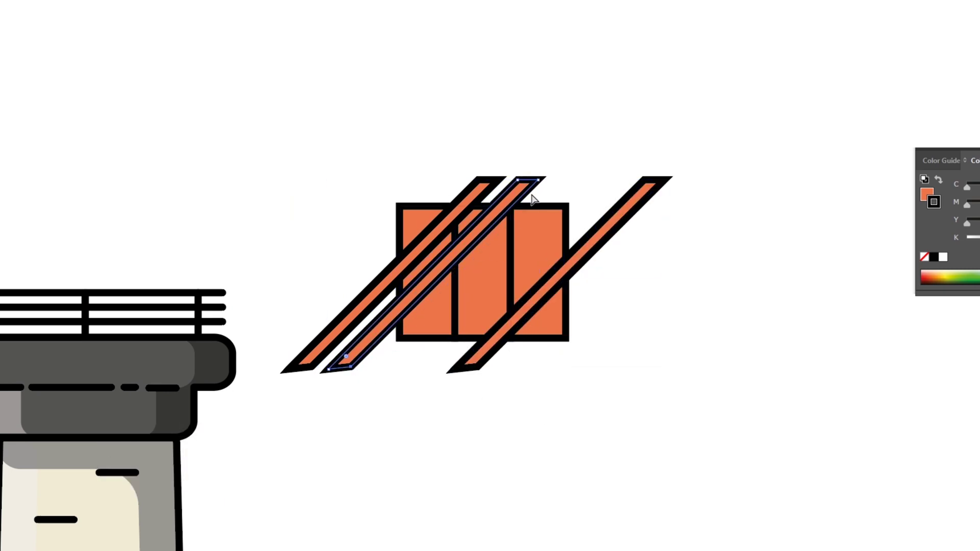
{"action": "left_click", "coordinate": [537, 180], "text": "shift"}
{"action": "left_click_drag", "start_coordinate": [500, 218], "coordinate": [536, 226]}
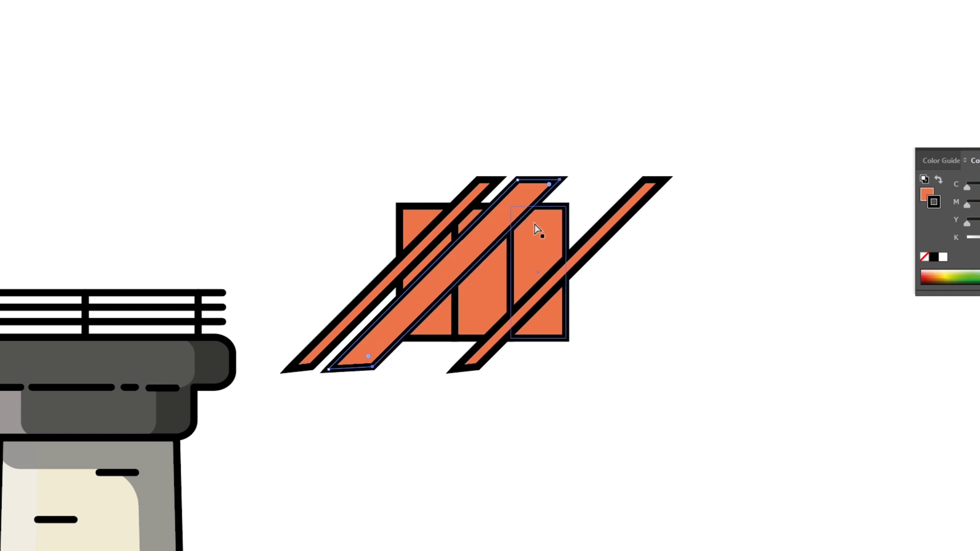
Trim away all strip parts outside the orange window block with the Shape Builder tool
{"action": "left_click_drag", "start_coordinate": [711, 147], "coordinate": [440, 194]}
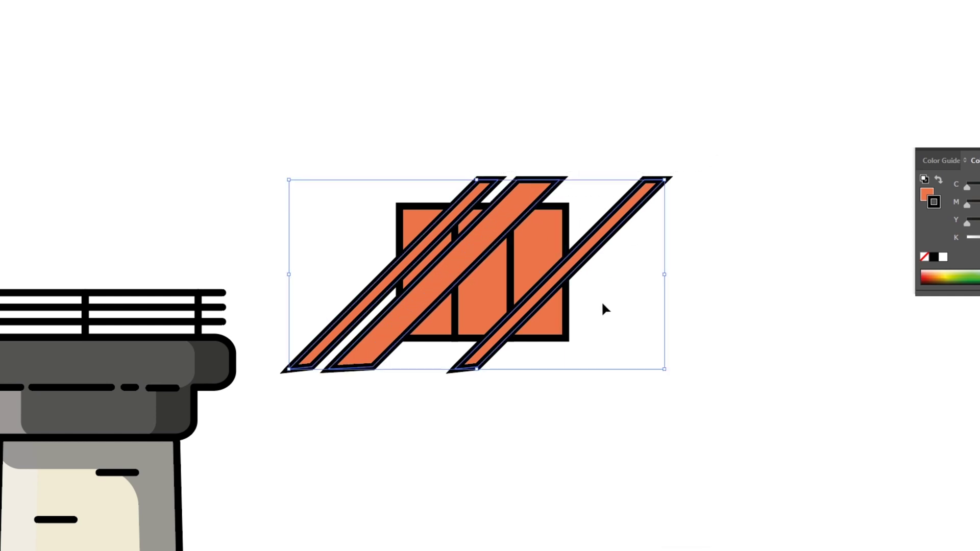
{"action": "left_click_drag", "start_coordinate": [804, 400], "coordinate": [407, 160]}
{"action": "key", "text": "shift+m"}
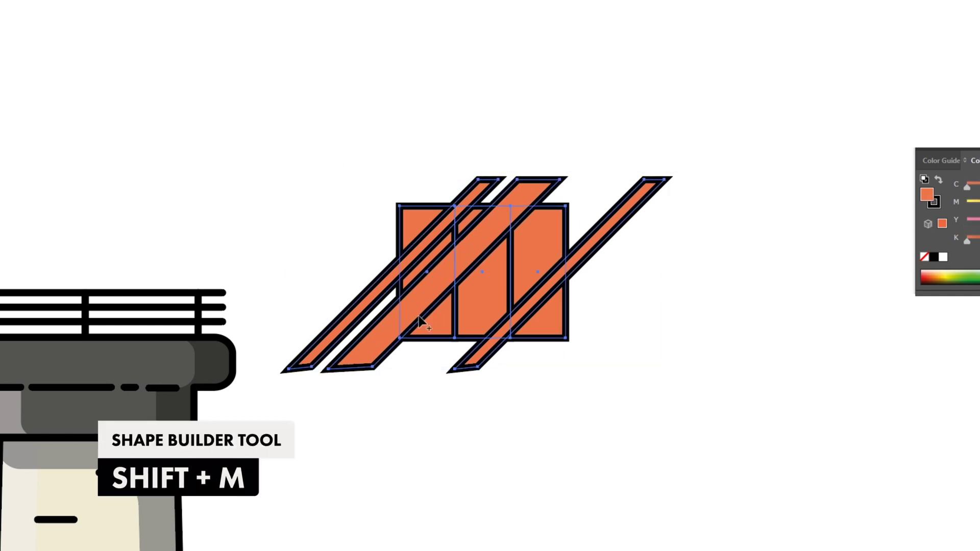
{"action": "left_click", "coordinate": [363, 305], "text": "alt"}
{"action": "left_click", "coordinate": [378, 331], "text": "alt"}
{"action": "left_click", "coordinate": [472, 356], "text": "alt"}
{"action": "left_click_drag", "start_coordinate": [614, 231], "coordinate": [483, 197]}
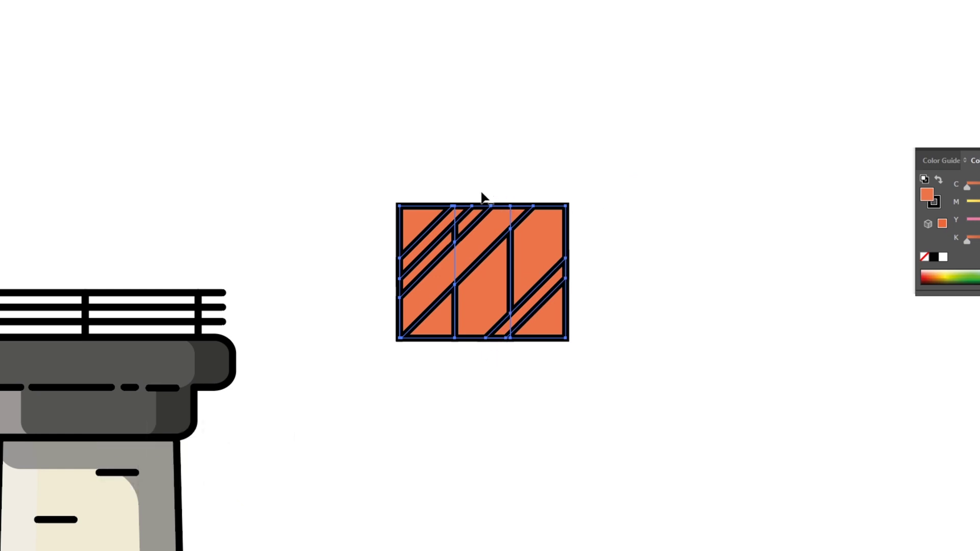
Fill the three diagonal strips with colour f2f2f2 and remove their outlines
{"action": "key", "text": "v"}
{"action": "left_click", "coordinate": [426, 152]}
{"action": "left_click", "coordinate": [452, 217]}
{"action": "left_click", "coordinate": [481, 237], "text": "shift"}
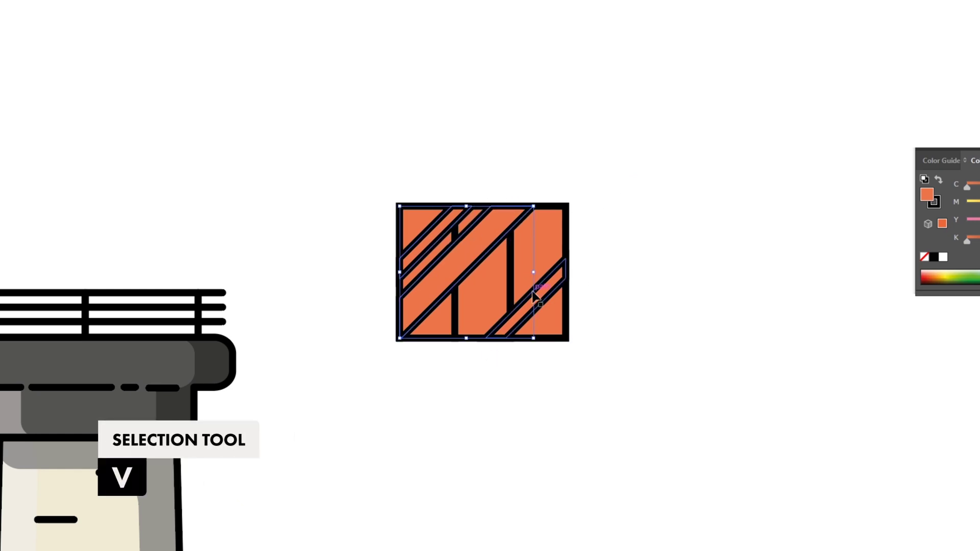
{"action": "double_click", "coordinate": [930, 195]}
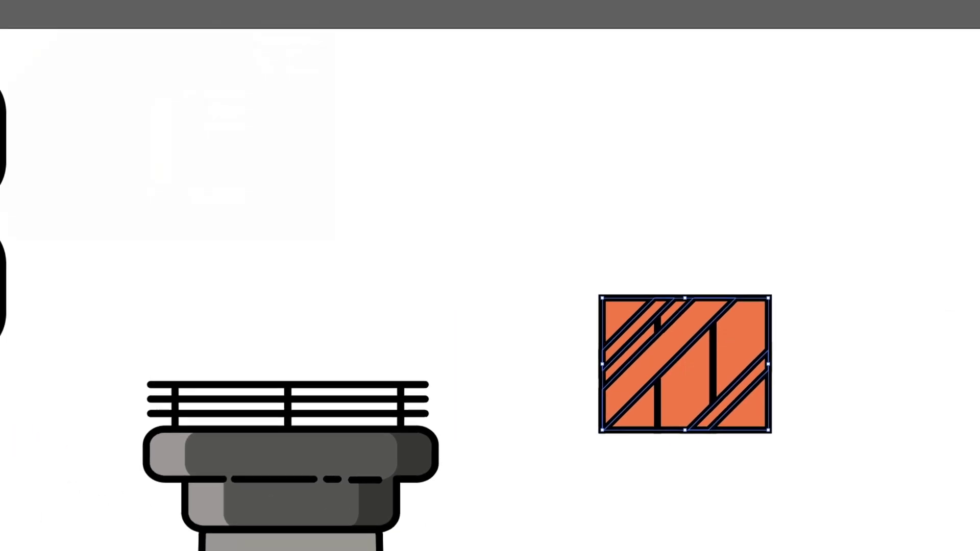
{"action": "type", "text": "f2f2f2"}
{"action": "key", "text": "Return"}
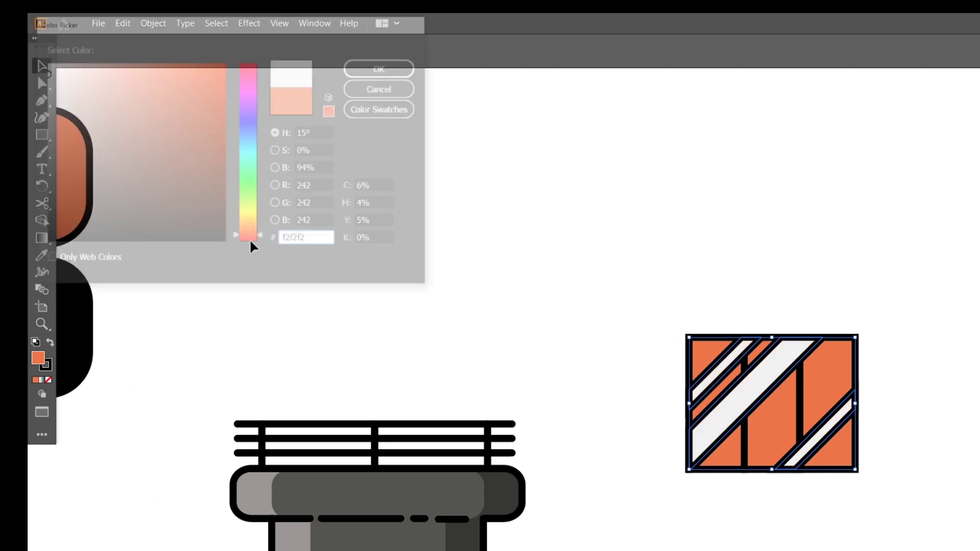
{"action": "key", "text": "slash"}
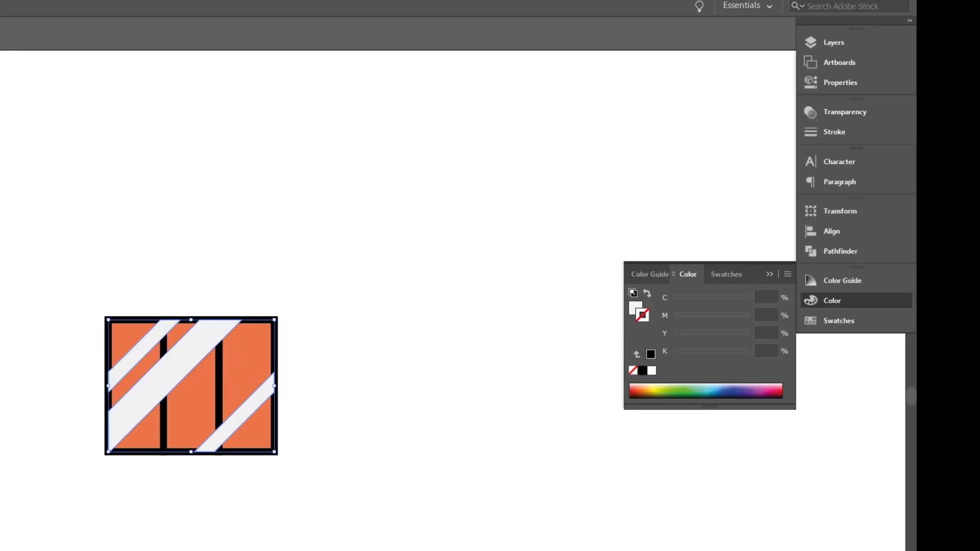
Set the opacity of the three diagonal glass reflections to 40%
{"action": "left_click", "coordinate": [843, 113]}
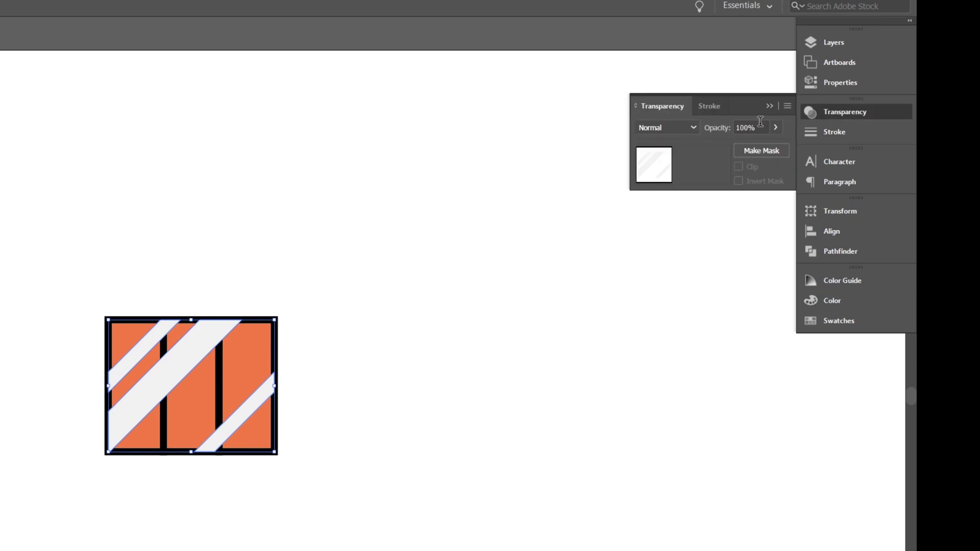
{"action": "type", "text": "20"}
{"action": "key", "text": "Return"}
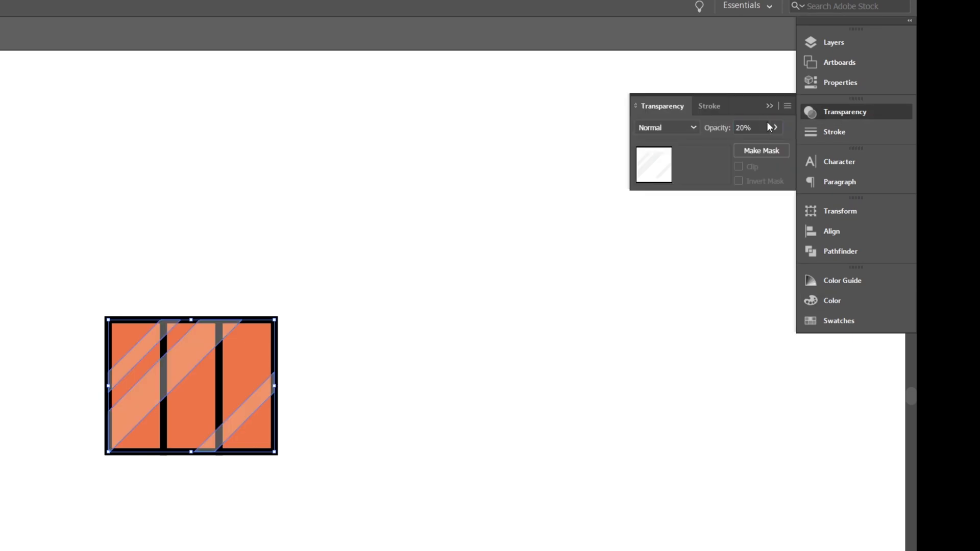
{"action": "type", "text": "40"}
{"action": "key", "text": "Return"}
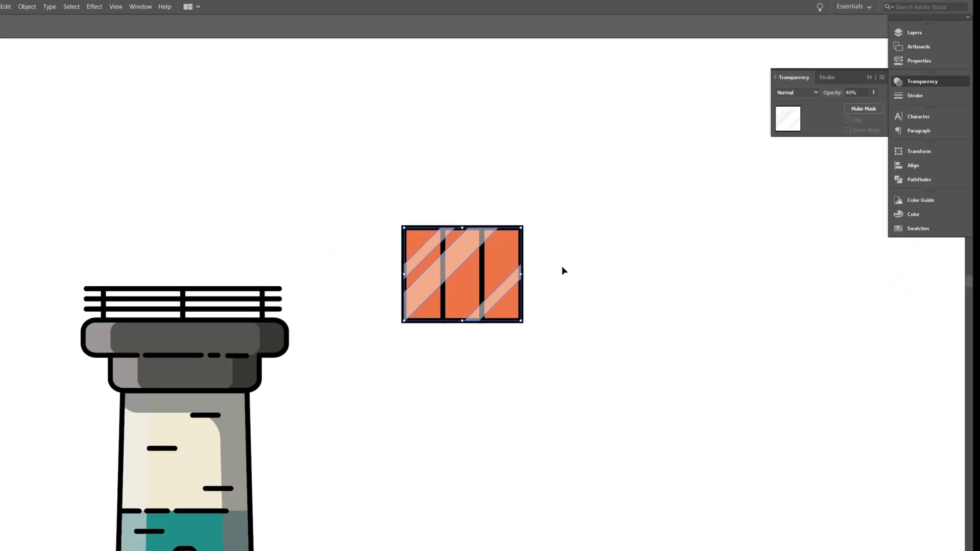
{"action": "left_click", "coordinate": [331, 380]}
Draw a rectangle matching the whole window block and give it the orange swatch's black outline with no fill
{"action": "key", "text": "m"}
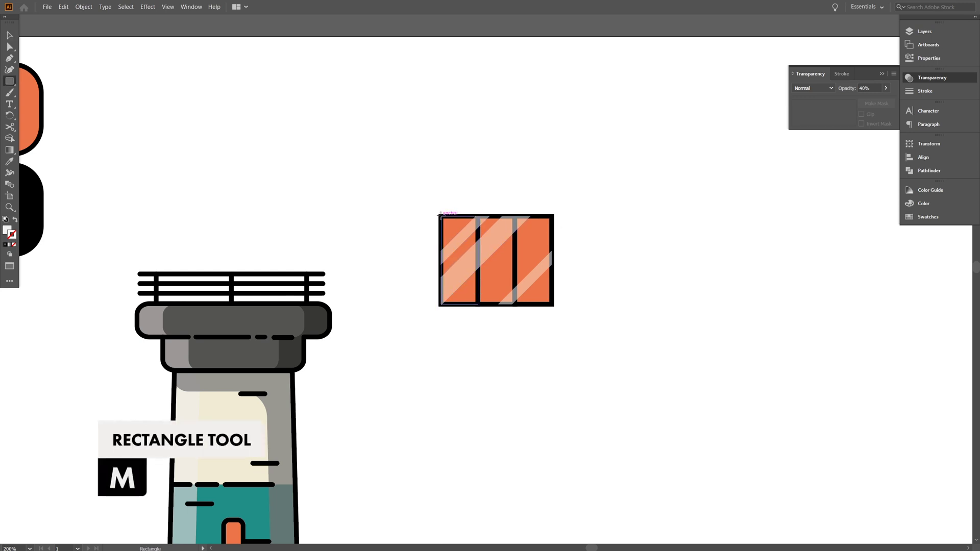
{"action": "left_click_drag", "start_coordinate": [537, 284], "coordinate": [554, 305]}
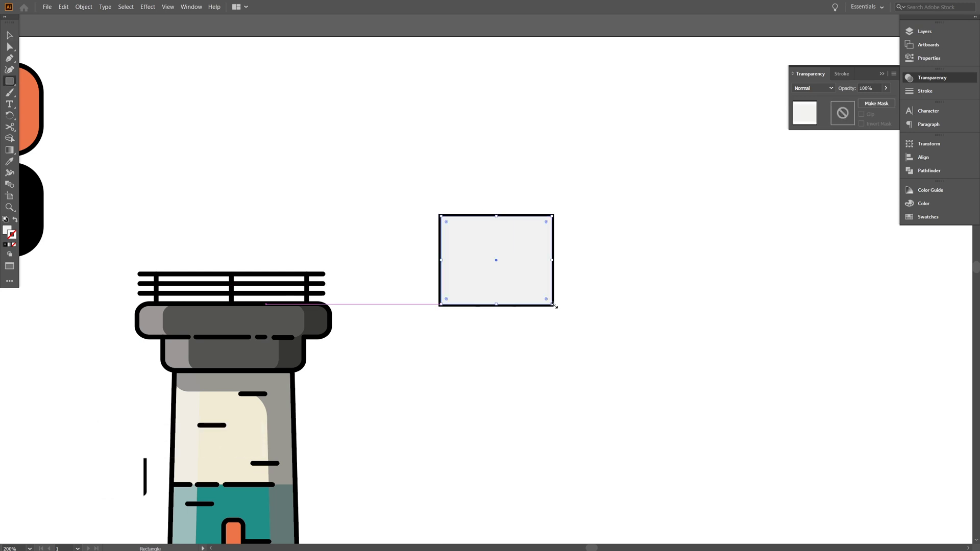
{"action": "key", "text": "i"}
{"action": "left_click_drag", "start_coordinate": [66, 209], "coordinate": [199, 182]}
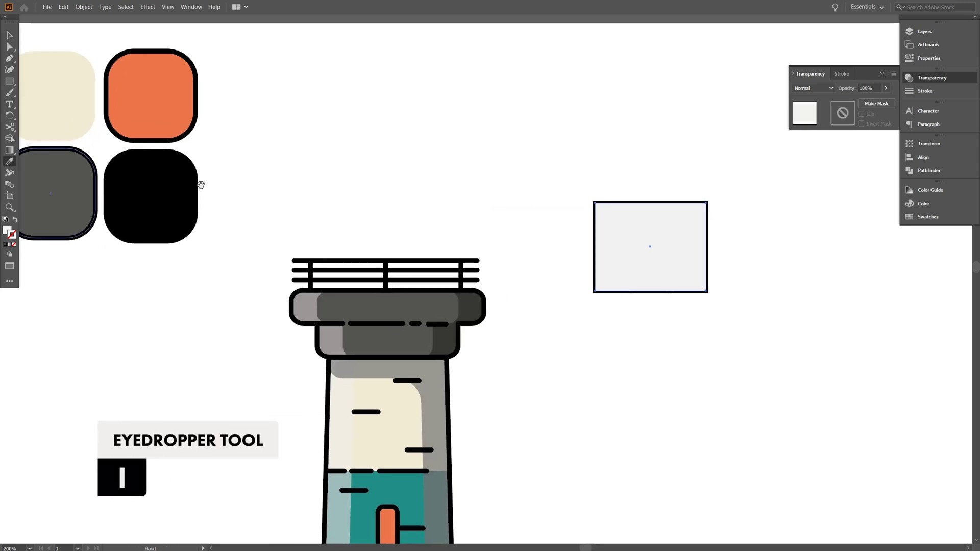
{"action": "left_click", "coordinate": [164, 123]}
{"action": "key", "text": "F6"}
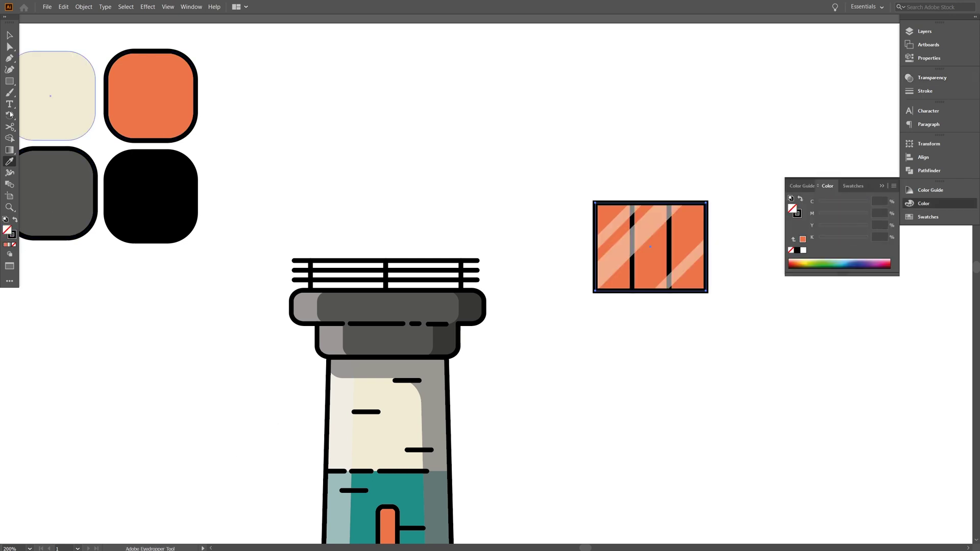
Redraw the two vertical window dividers as black lines on top of the glass reflections
{"action": "left_click", "coordinate": [9, 36]}
{"action": "left_click_drag", "start_coordinate": [582, 177], "coordinate": [444, 176]}
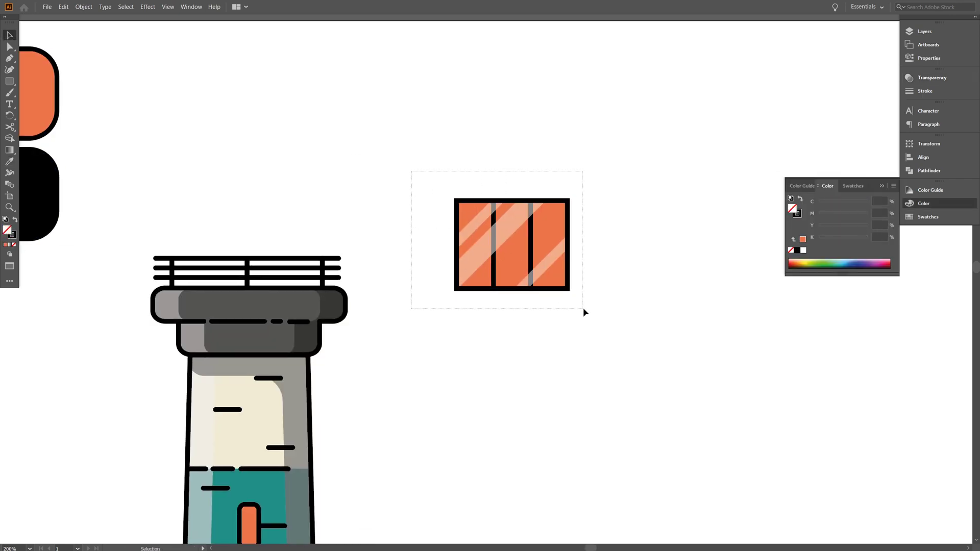
{"action": "scroll", "coordinate": [501, 320], "scroll_direction": "up", "scroll_amount": 1}
{"action": "key", "text": "p"}
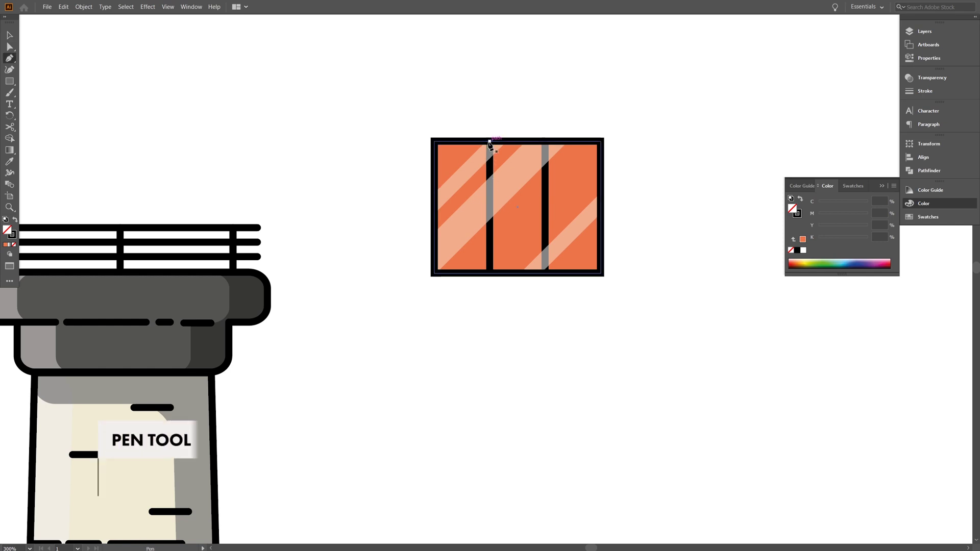
{"action": "left_click", "coordinate": [490, 142]}
{"action": "left_click", "coordinate": [491, 274]}
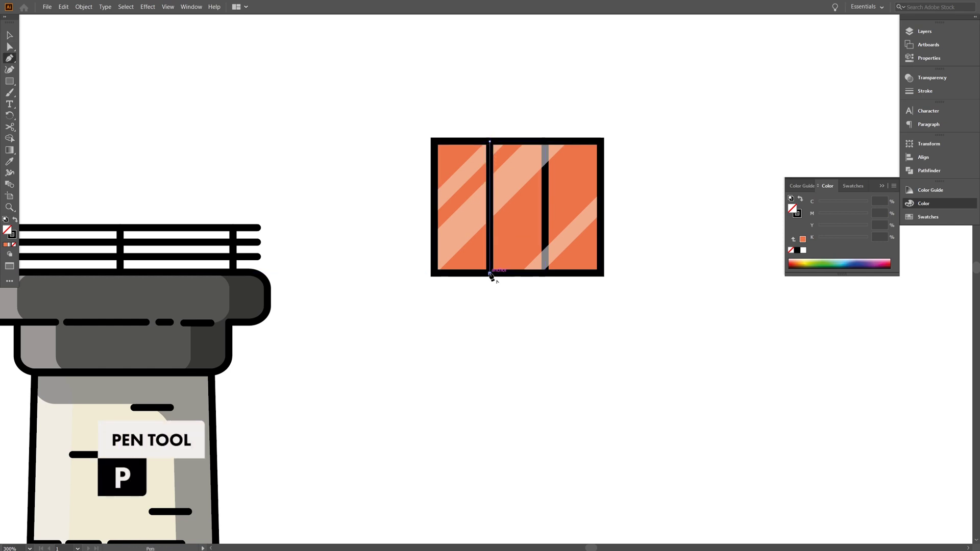
{"action": "left_click", "coordinate": [545, 272]}
Group the complete window block and place it on top of the grey cap behind the railing area
{"action": "key", "text": "v"}
{"action": "left_click_drag", "start_coordinate": [653, 312], "coordinate": [385, 94]}
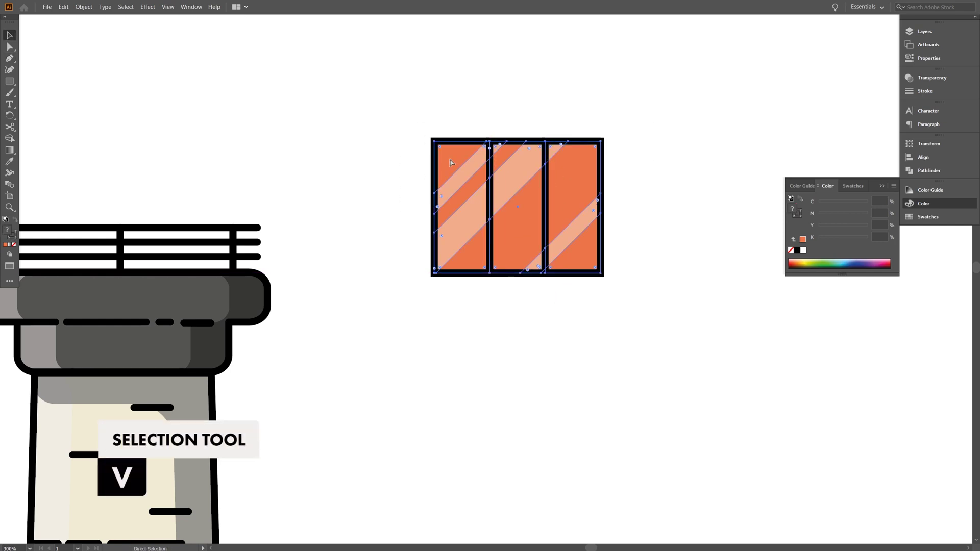
{"action": "scroll", "coordinate": [561, 220], "scroll_direction": "down", "scroll_amount": 2}
{"action": "key", "text": "ctrl+g"}
{"action": "left_click_drag", "start_coordinate": [620, 240], "coordinate": [424, 239]}
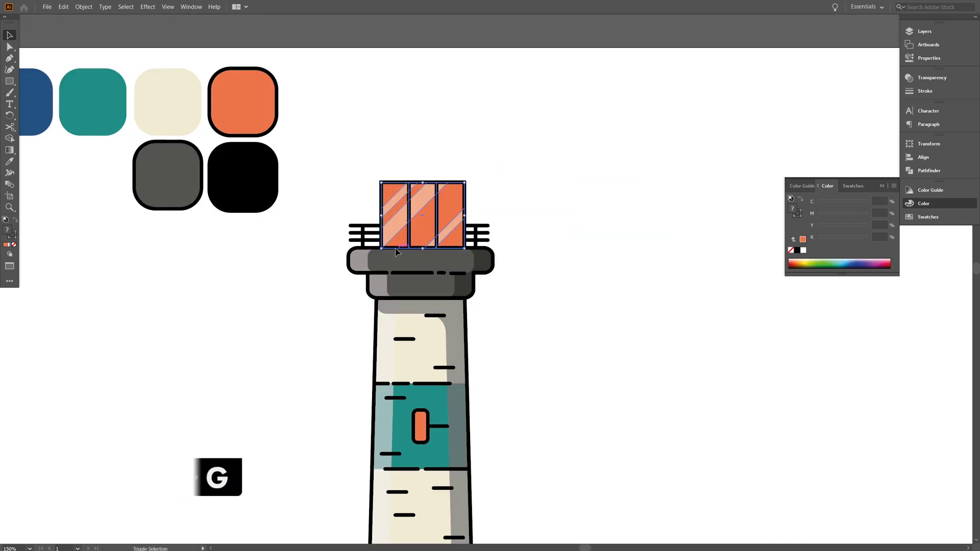
Centre the window block horizontally on the tower's teal band and send it behind the railing
{"action": "left_click", "coordinate": [433, 454], "text": "shift"}
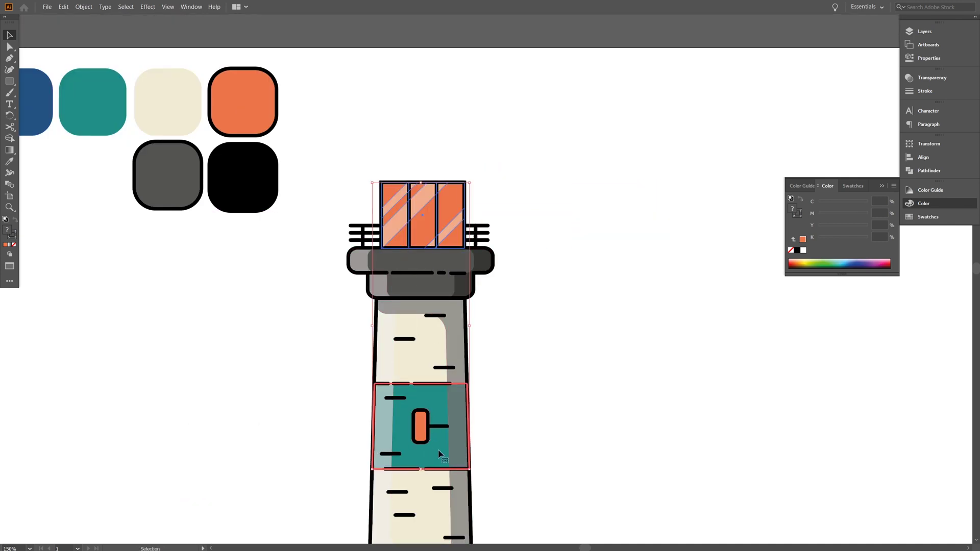
{"action": "left_click", "coordinate": [923, 157]}
{"action": "left_click", "coordinate": [815, 165]}
{"action": "key", "text": "ctrl+shift+a"}
{"action": "key", "text": "ctrl+shift+bracketleft"}
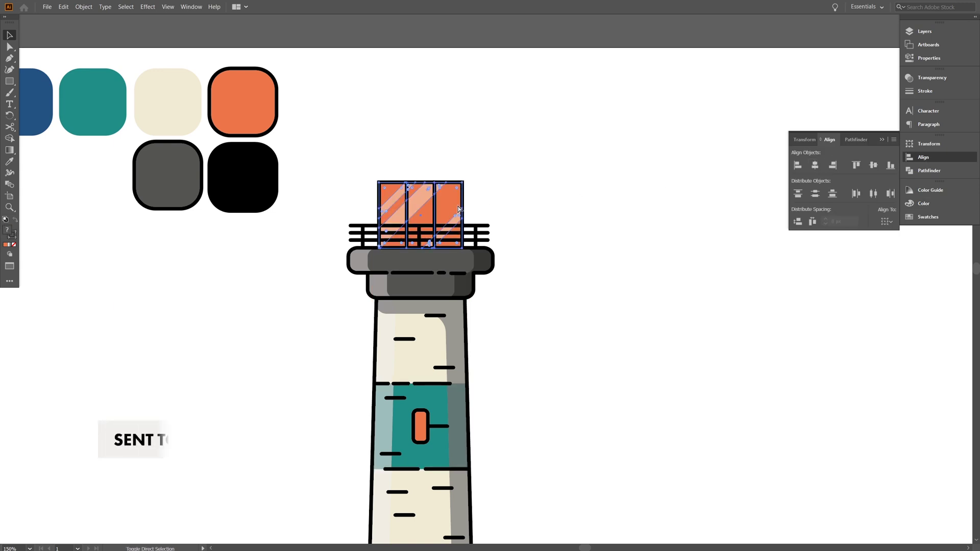
Draw a thin horizontal bar slightly wider than the windows along their upper edge, with fully rounded ends
{"action": "left_click_drag", "start_coordinate": [500, 157], "coordinate": [518, 212]}
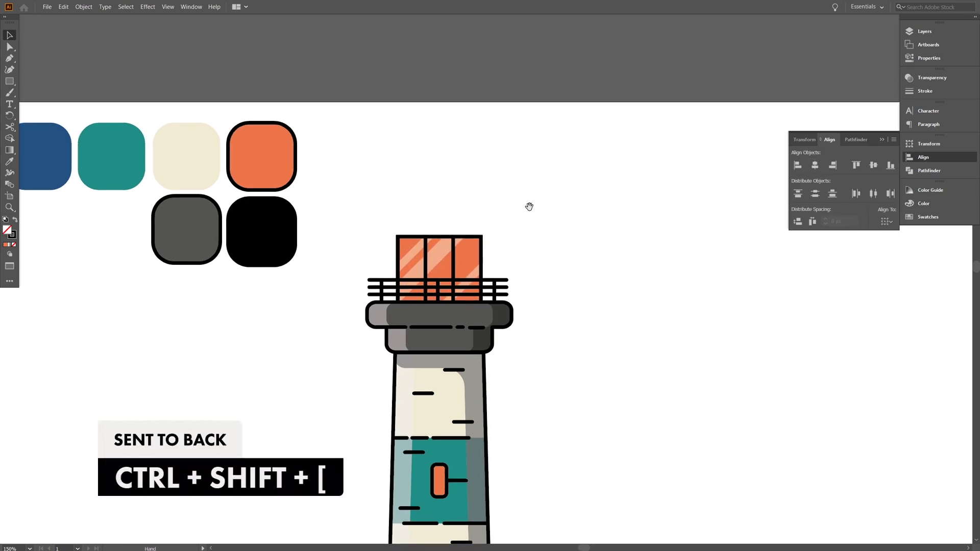
{"action": "key", "text": "m"}
{"action": "left_click_drag", "start_coordinate": [397, 235], "coordinate": [493, 231]}
{"action": "key", "text": "v"}
{"action": "scroll", "coordinate": [481, 236], "scroll_direction": "up", "scroll_amount": 1}
{"action": "key", "text": "a"}
{"action": "left_click_drag", "start_coordinate": [365, 231], "coordinate": [403, 234]}
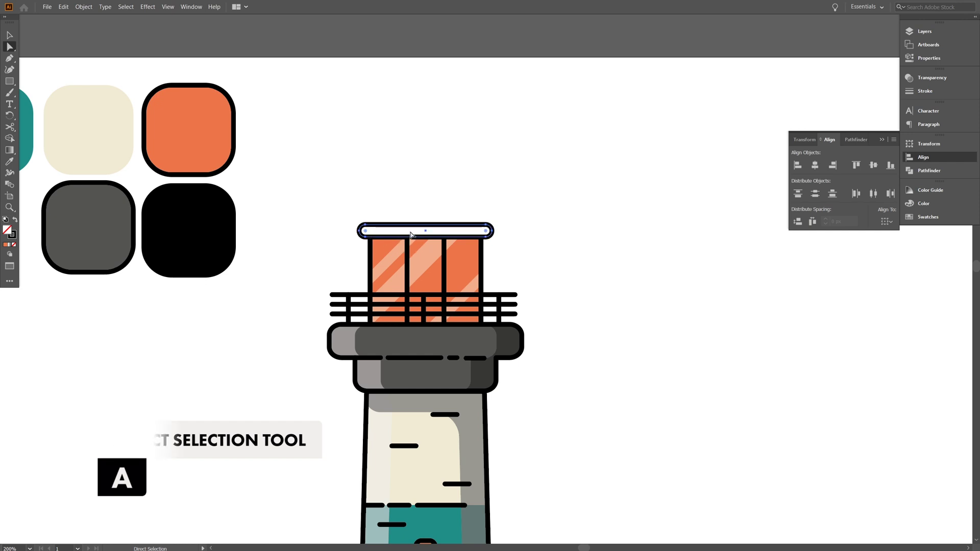
Give the rounded bar the dark grey swatch's fill and black outline
{"action": "key", "text": "i"}
{"action": "left_click", "coordinate": [117, 193]}
{"action": "key", "text": "v"}
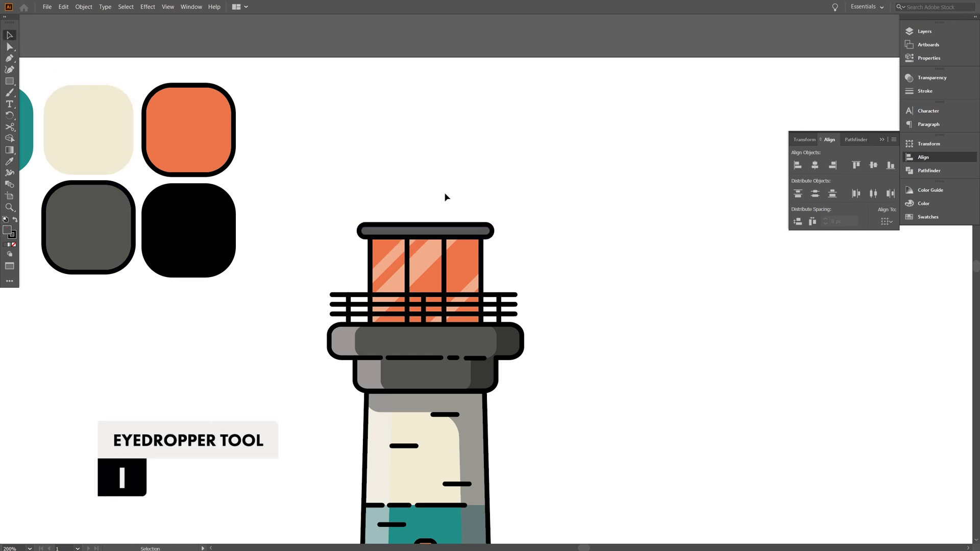
Draw a grey rectangle as wide as the windows above the bar and round its two upper corners into a dome
{"action": "left_click_drag", "start_coordinate": [428, 183], "coordinate": [436, 232]}
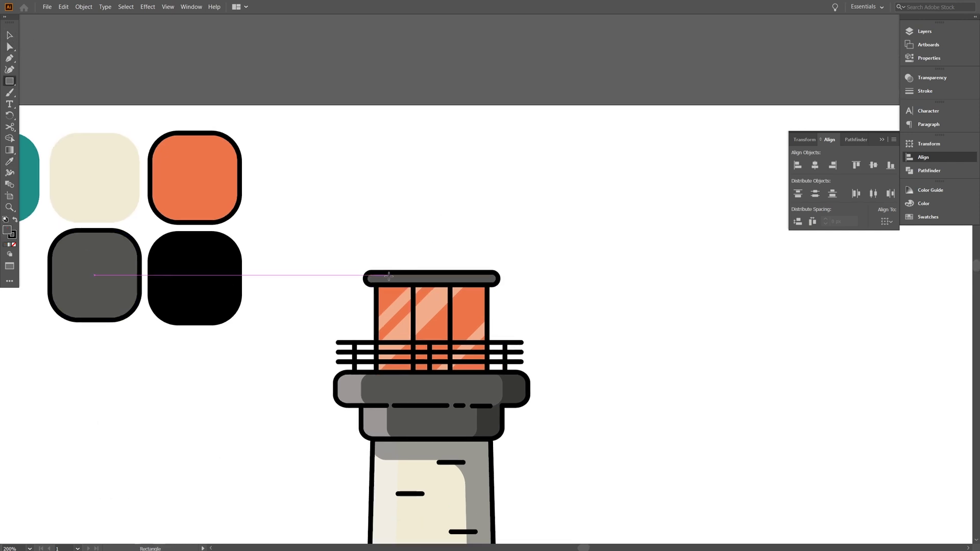
{"action": "mouse_move", "coordinate": [376, 271]}
{"action": "left_mouse_down"}
{"action": "mouse_move", "coordinate": [490, 198]}
{"action": "mouse_move", "coordinate": [487, 207]}
{"action": "left_mouse_up"}
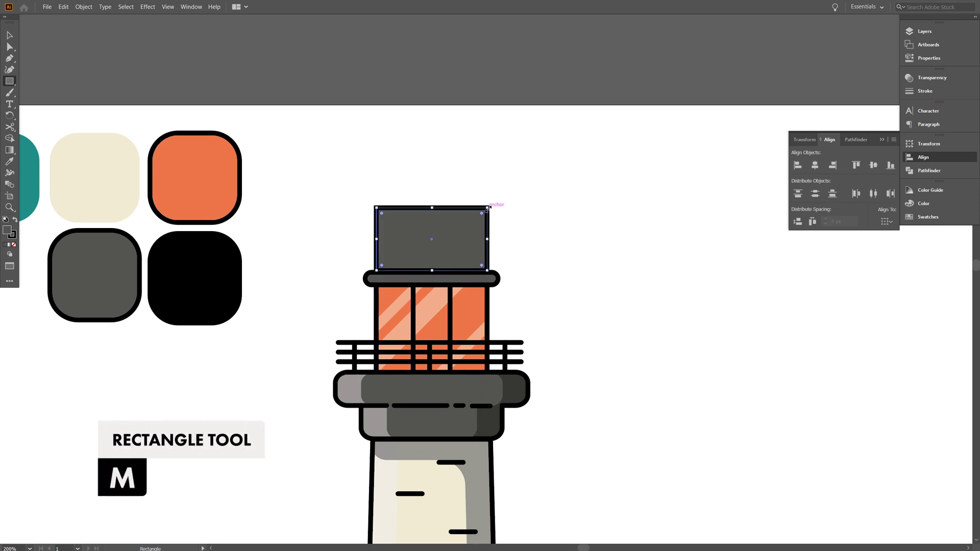
{"action": "key", "text": "v"}
{"action": "left_click", "coordinate": [374, 191]}
{"action": "key", "text": "a"}
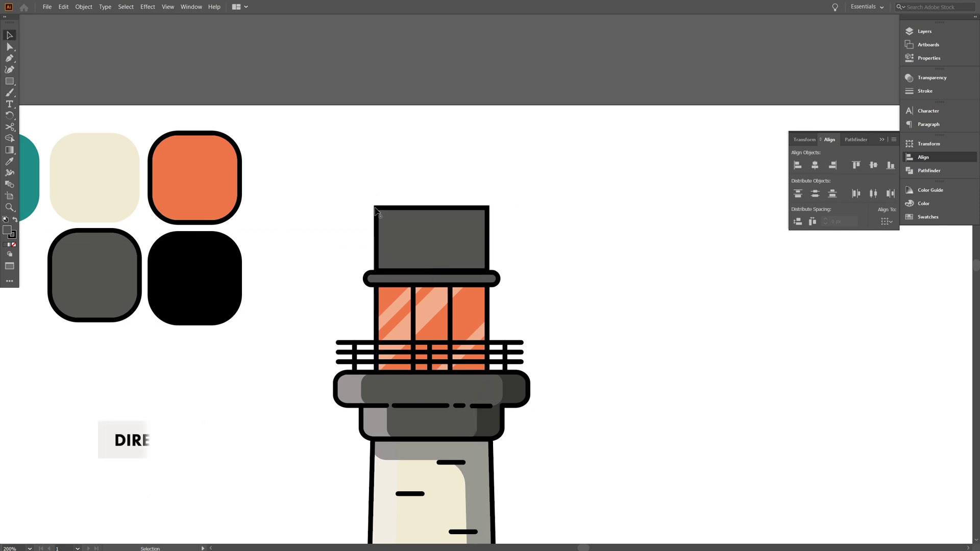
{"action": "left_click", "coordinate": [377, 209]}
{"action": "left_click_drag", "start_coordinate": [481, 214], "coordinate": [396, 282]}
{"action": "key", "text": "v"}
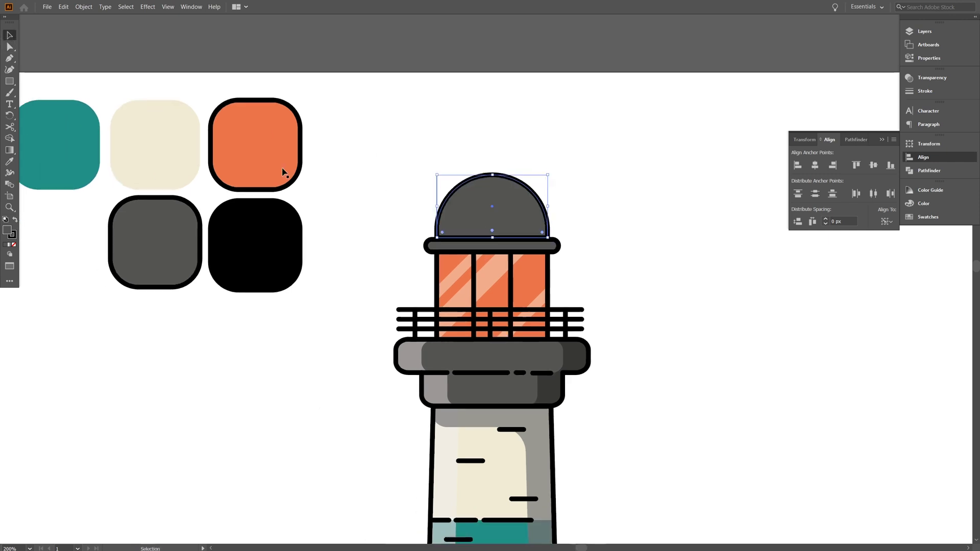
Copy the teal swatch's colour 118e87 and apply it as the dome's fill
{"action": "left_click", "coordinate": [61, 154]}
{"action": "double_click", "coordinate": [7, 231]}
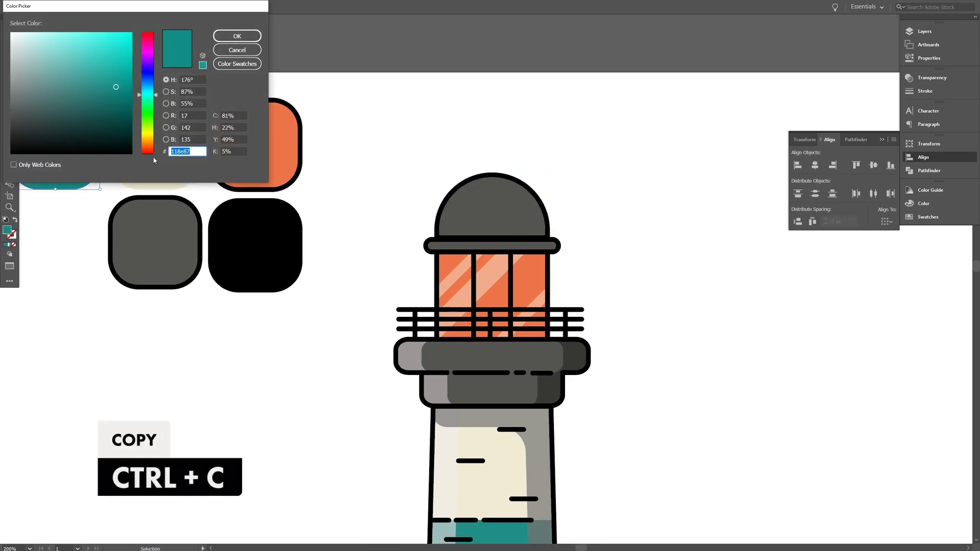
{"action": "left_click", "coordinate": [237, 35]}
{"action": "left_click", "coordinate": [491, 204]}
{"action": "double_click", "coordinate": [7, 230]}
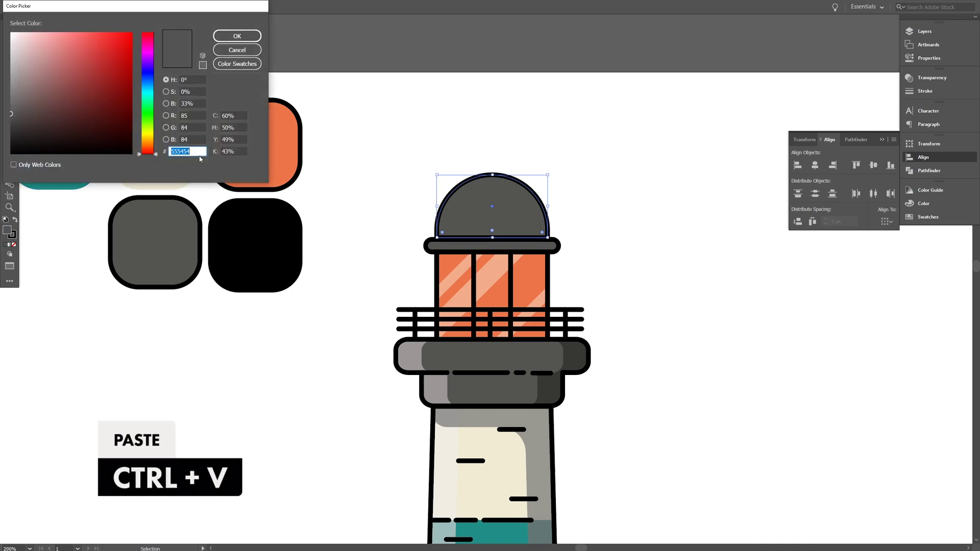
{"action": "left_click", "coordinate": [237, 36]}
{"action": "left_click", "coordinate": [402, 105]}
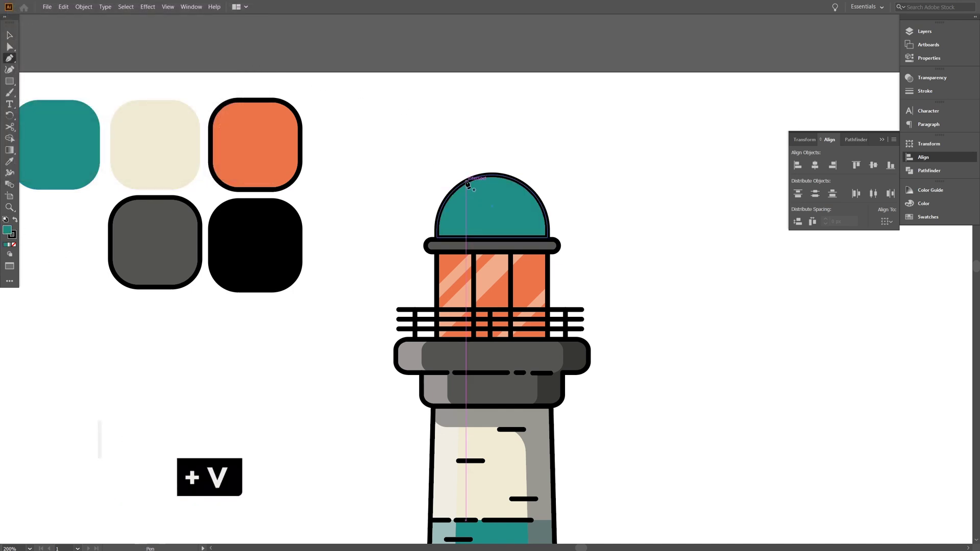
Draw a vertical line about 14 px long upward from the dome's apex and give it rounded ends
{"action": "key", "text": "p"}
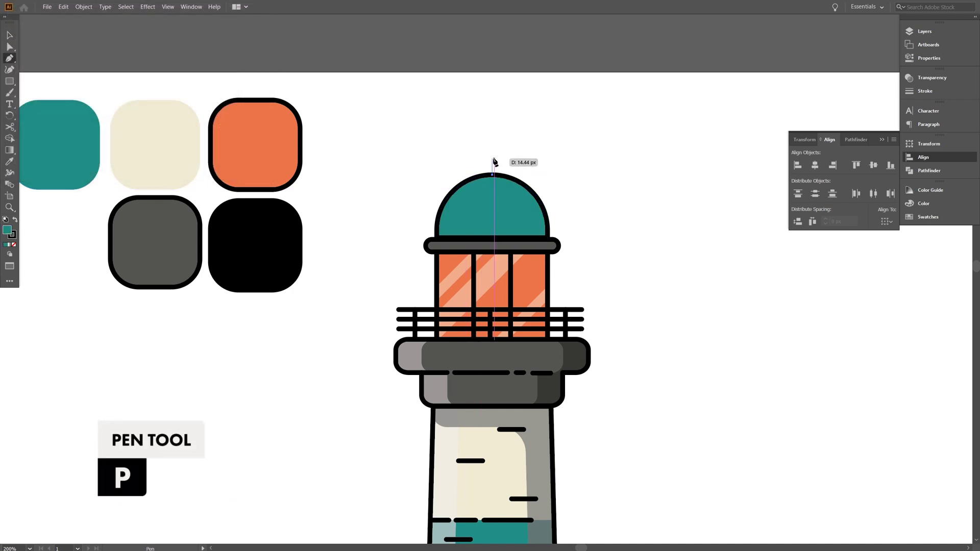
{"action": "left_click", "coordinate": [493, 158]}
{"action": "key", "text": "v"}
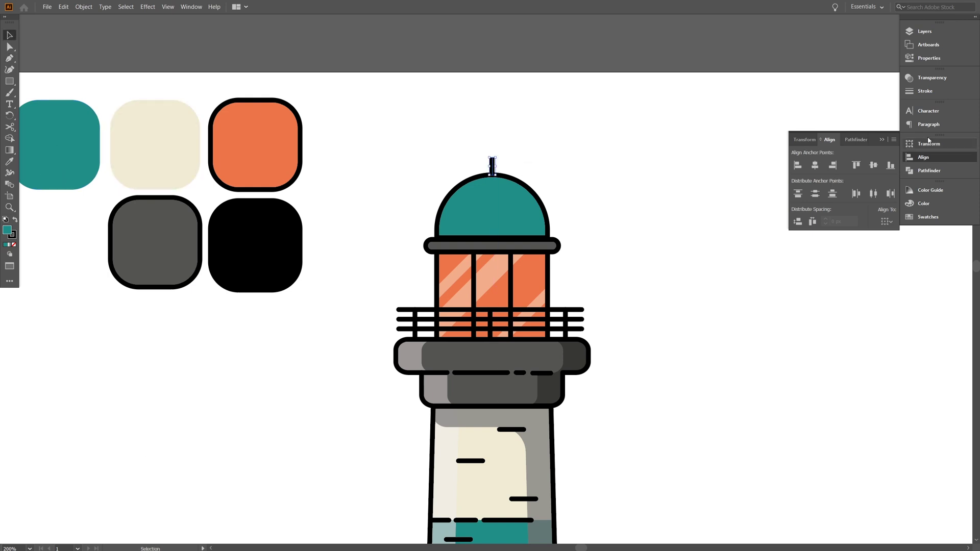
{"action": "left_click", "coordinate": [925, 91]}
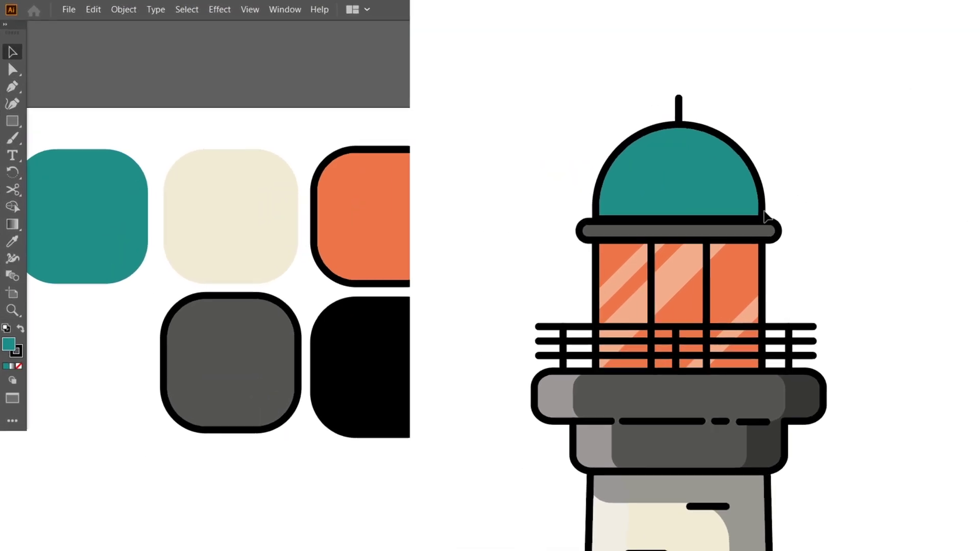
Duplicate the dome onto empty canvas beside the tower and paste a second copy in place over it
{"action": "left_click", "coordinate": [495, 218]}
{"action": "left_click_drag", "start_coordinate": [659, 217], "coordinate": [892, 201]}
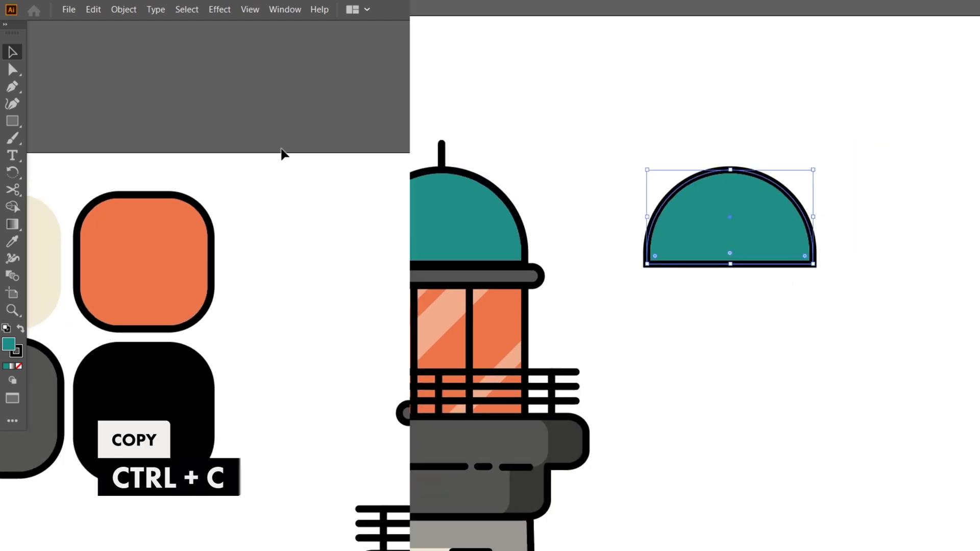
{"action": "left_click", "coordinate": [92, 9]}
{"action": "left_click", "coordinate": [147, 116]}
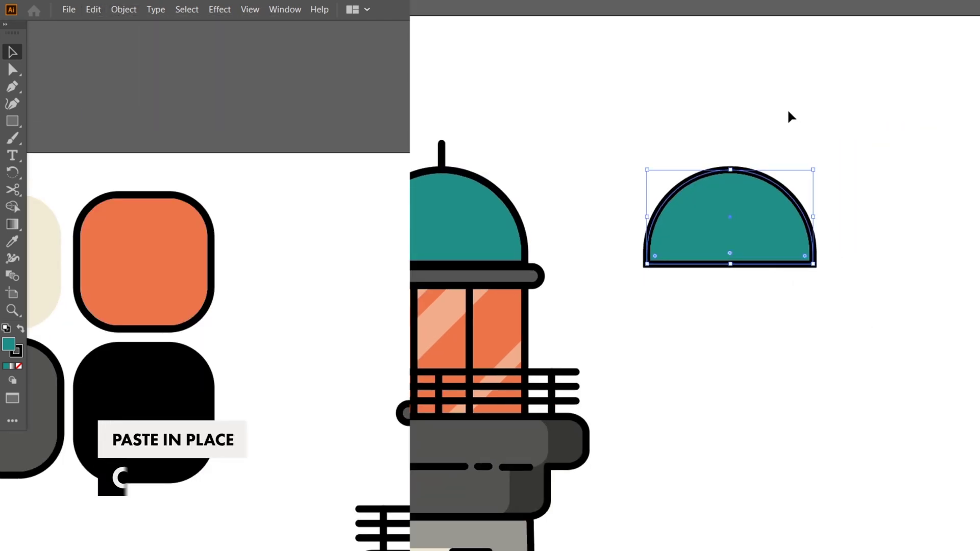
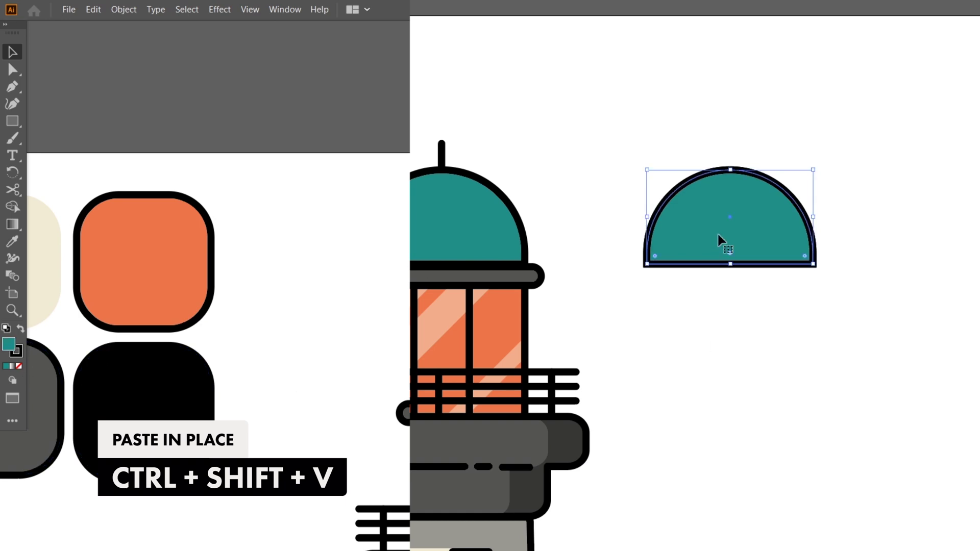
Remove the outline from the pasted dome copy and move it clear of the outlined one
{"action": "left_click", "coordinate": [16, 351]}
{"action": "left_click", "coordinate": [755, 132]}
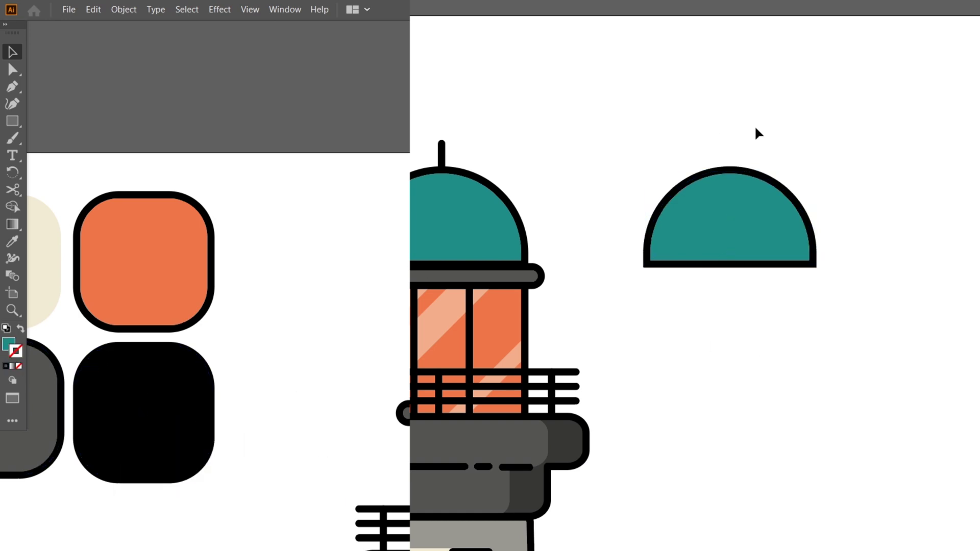
{"action": "left_click", "coordinate": [774, 263]}
{"action": "left_click_drag", "start_coordinate": [730, 216], "coordinate": [963, 217]}
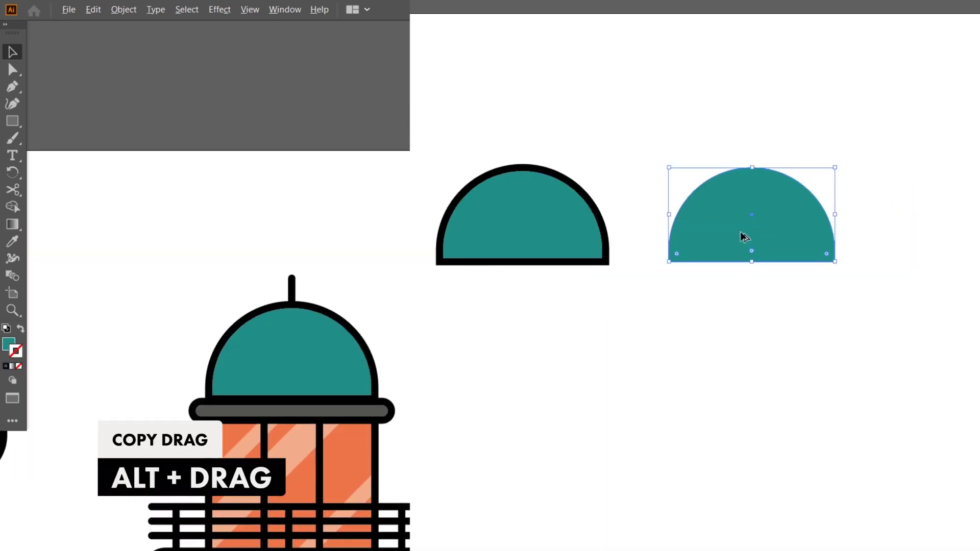
Overlap the outline-free dome with a slightly right-shifted duplicate and keep only the left crescent using the Shape Builder tool
{"action": "left_click_drag", "start_coordinate": [743, 236], "coordinate": [655, 143]}
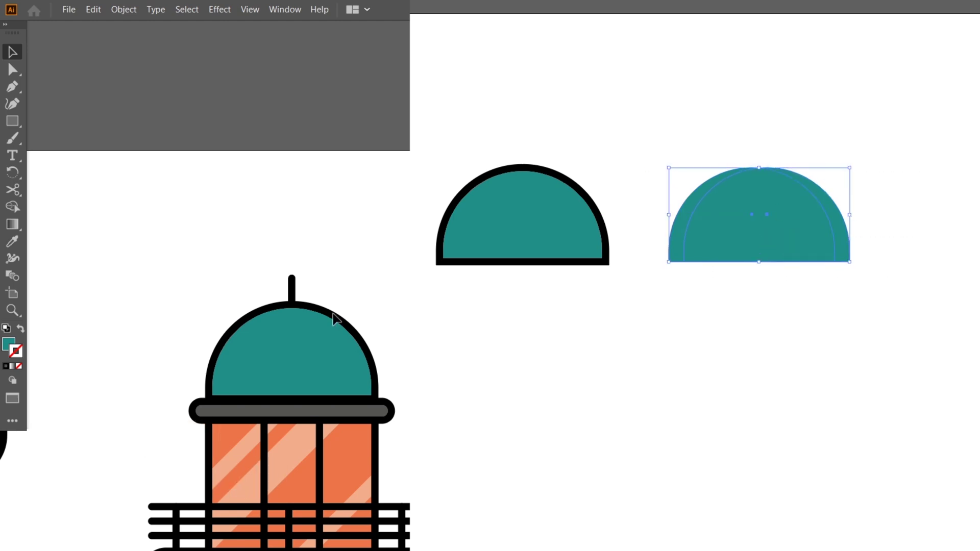
{"action": "key", "text": "shift+m"}
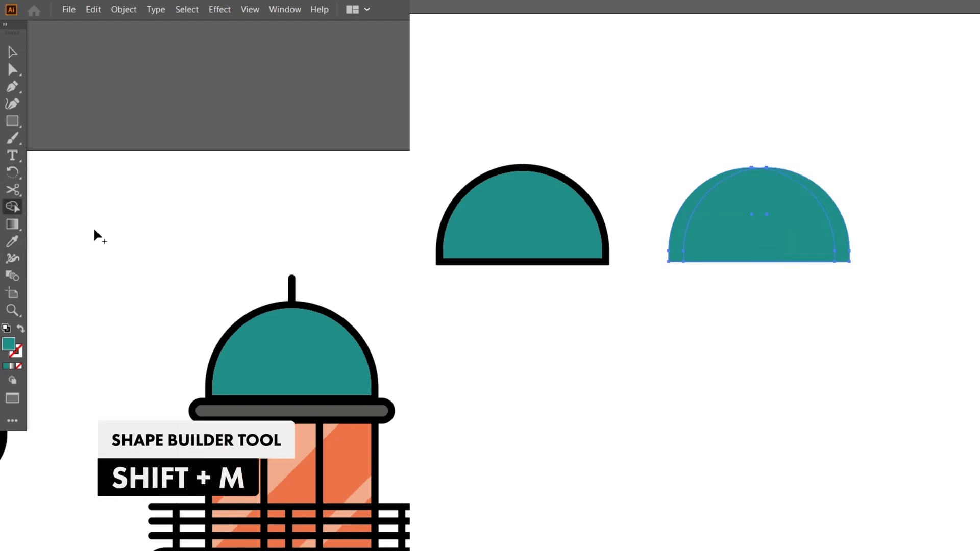
{"action": "left_click_drag", "start_coordinate": [833, 256], "coordinate": [772, 225]}
Fill the crescent with the light colour of the tower's left highlight
{"action": "key", "text": "i"}
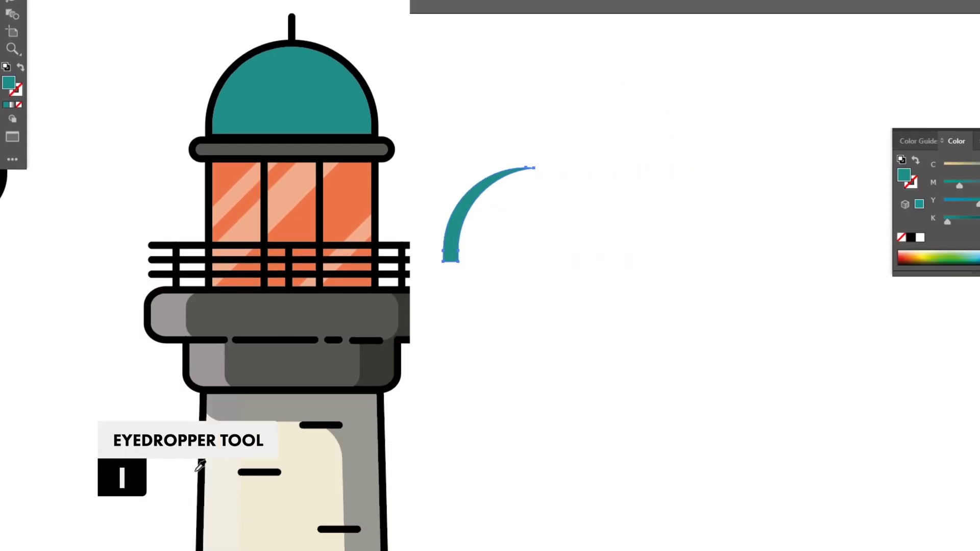
{"action": "left_click", "coordinate": [919, 237]}
{"action": "key", "text": "v"}
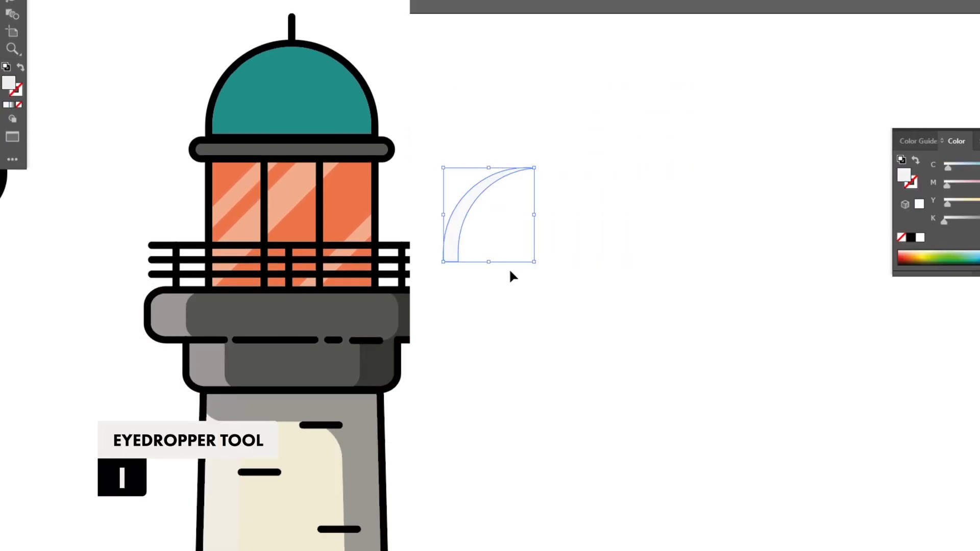
Duplicate the light crescent slightly to the right and reflect the copy so it curves along the dome's opposite side
{"action": "left_click_drag", "start_coordinate": [465, 255], "coordinate": [487, 249]}
{"action": "right_click", "coordinate": [494, 229]}
{"action": "mouse_move", "coordinate": [516, 406]}
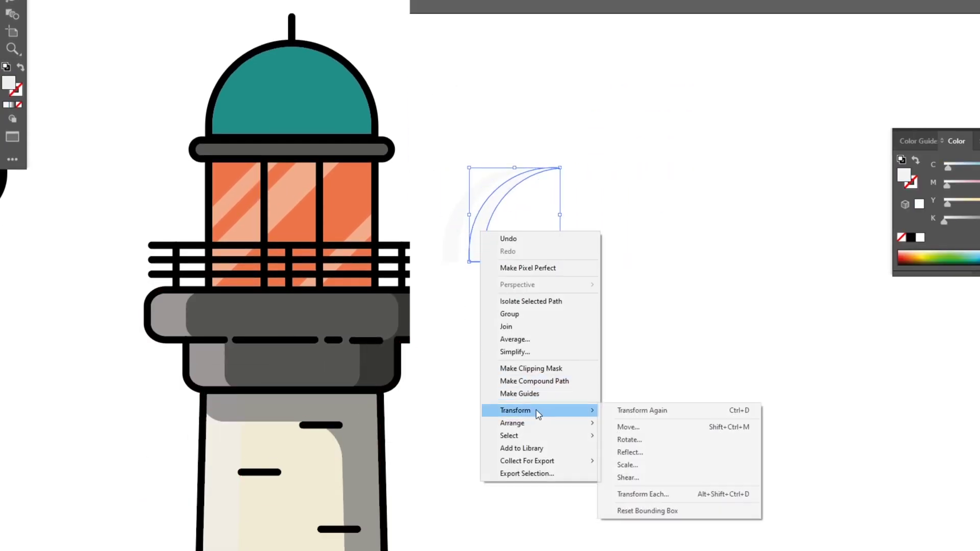
{"action": "left_click", "coordinate": [630, 452]}
{"action": "key", "text": "Return"}
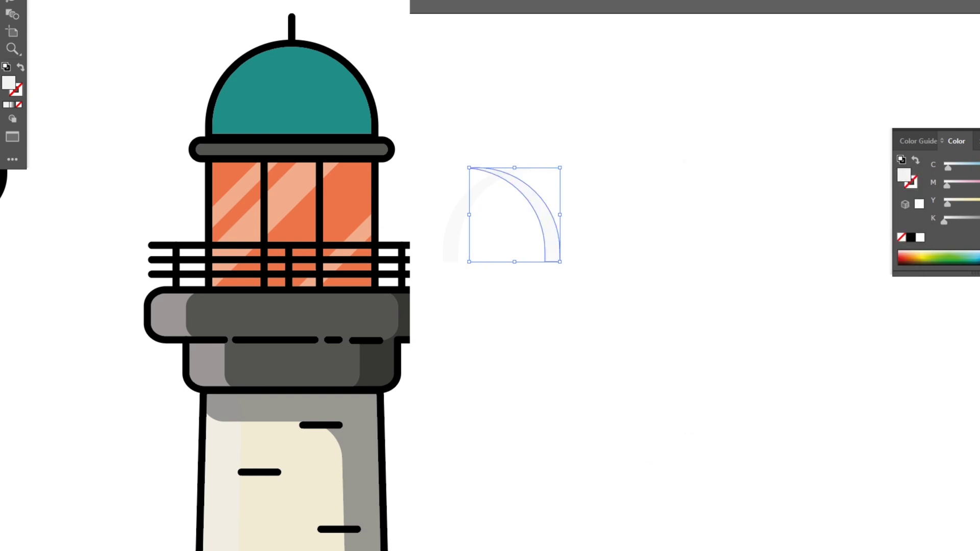
Fill the right crescent with the tower's dark shading colour and align both crescents inside the edges of the outlined dome copy
{"action": "key", "text": "i"}
{"action": "left_click", "coordinate": [362, 401]}
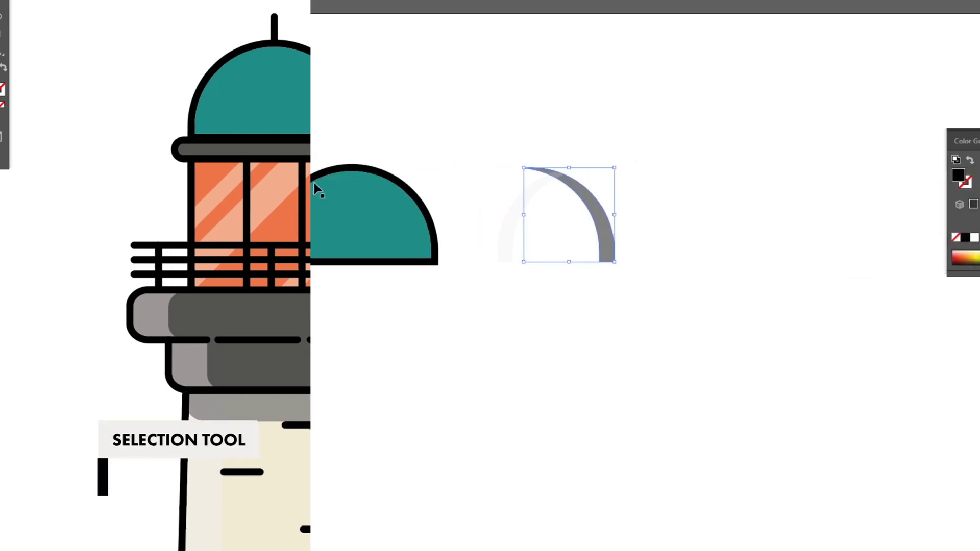
{"action": "left_click_drag", "start_coordinate": [817, 248], "coordinate": [640, 249]}
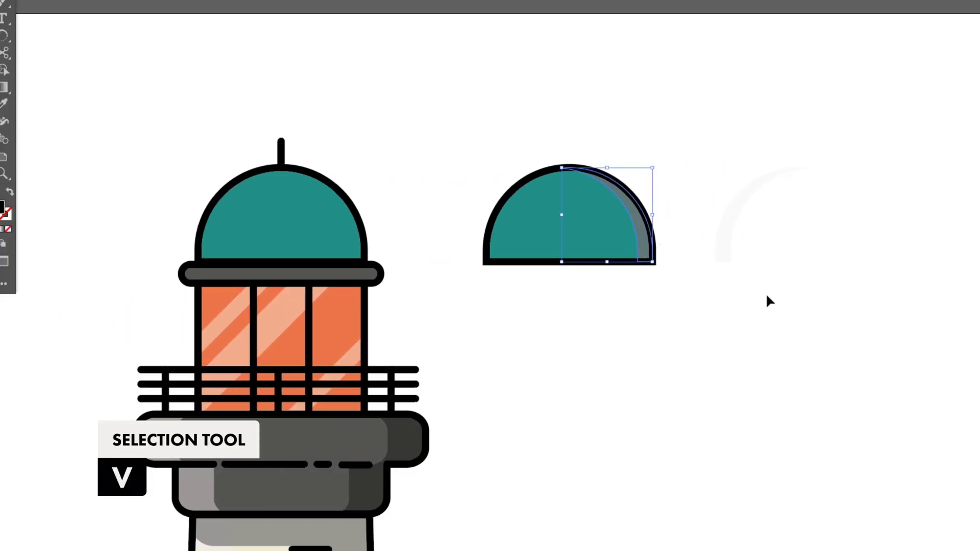
{"action": "left_click_drag", "start_coordinate": [568, 259], "coordinate": [501, 260]}
Replace the plain dome above the lantern room with the shaded dome copy
{"action": "left_click_drag", "start_coordinate": [442, 138], "coordinate": [749, 342]}
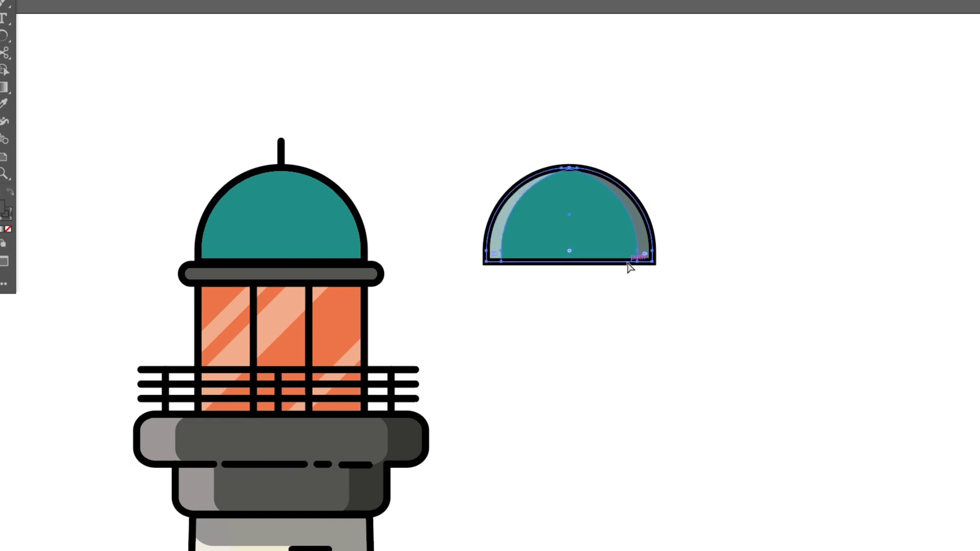
{"action": "left_click", "coordinate": [304, 217]}
{"action": "key", "text": "Delete"}
{"action": "left_click_drag", "start_coordinate": [573, 222], "coordinate": [317, 233]}
{"action": "left_click", "coordinate": [471, 199]}
Duplicate the orange window on the tower's upper teal band into the empty area beside the tower
{"action": "scroll", "coordinate": [471, 205], "scroll_direction": "down", "scroll_amount": 3}
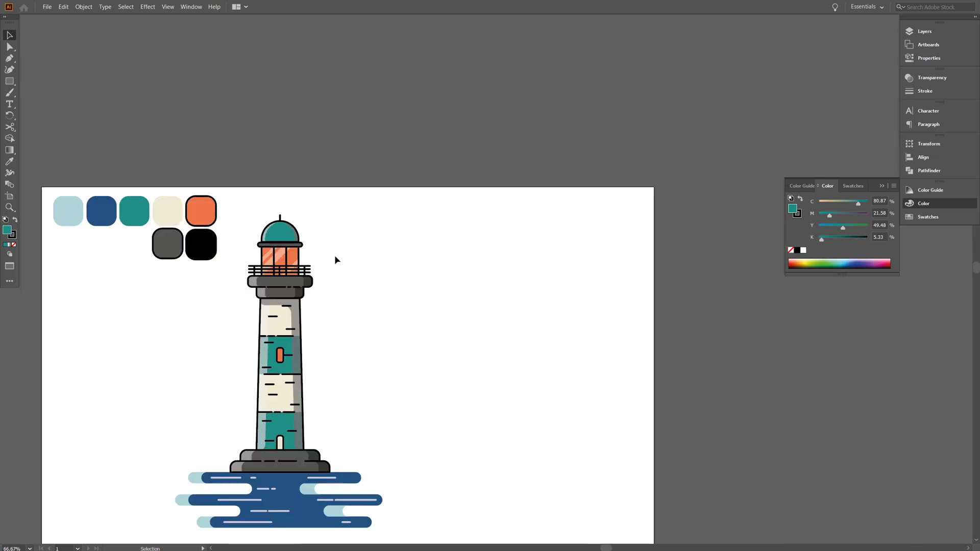
{"action": "left_click_drag", "start_coordinate": [346, 367], "coordinate": [439, 304]}
{"action": "scroll", "coordinate": [375, 288], "scroll_direction": "up", "scroll_amount": 3}
{"action": "left_click", "coordinate": [378, 285]}
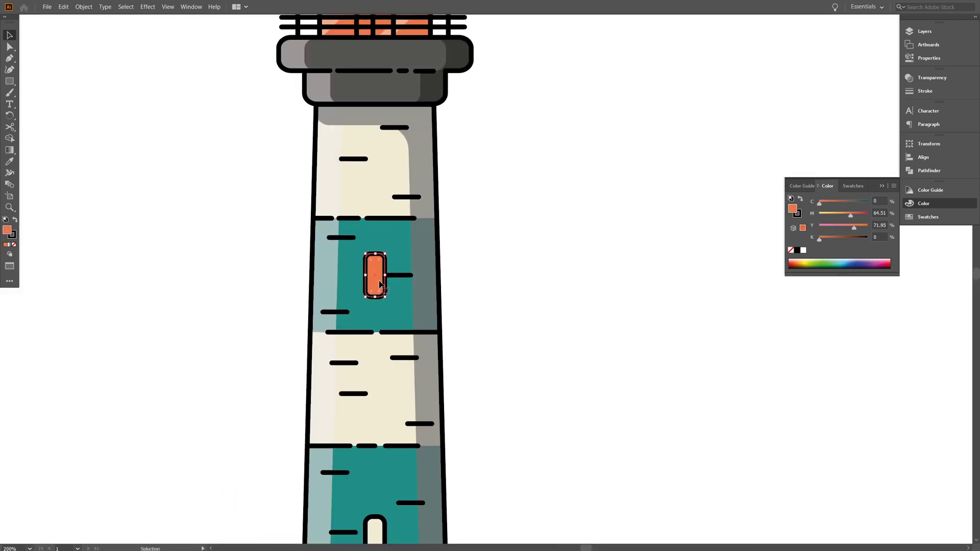
{"action": "left_click_drag", "start_coordinate": [377, 285], "coordinate": [595, 285]}
{"action": "scroll", "coordinate": [508, 304], "scroll_direction": "right", "scroll_amount": 2}
{"action": "scroll", "coordinate": [507, 304], "scroll_direction": "up", "scroll_amount": 2}
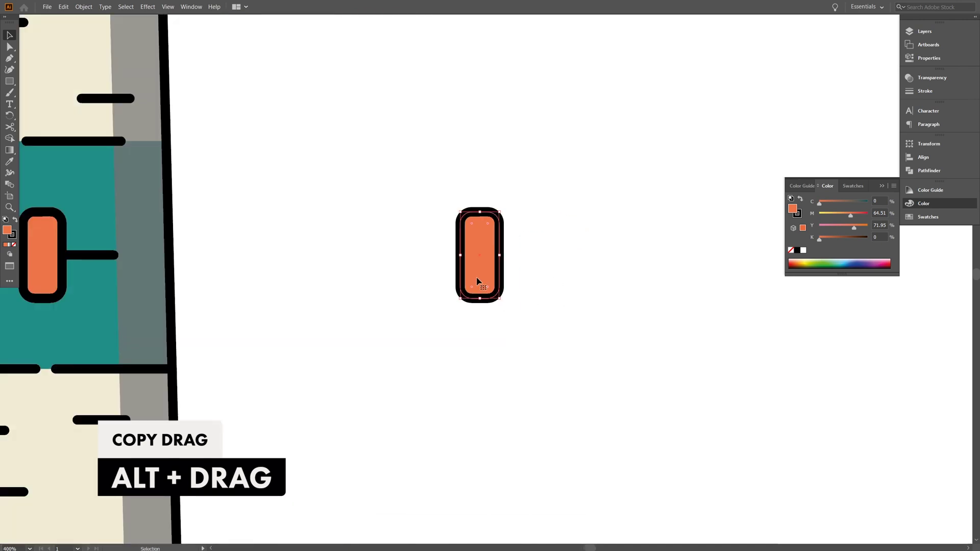
Draw a narrow diagonal stripe without outline across the window copy using the Pen tool and duplicate it to the right
{"action": "key", "text": "v"}
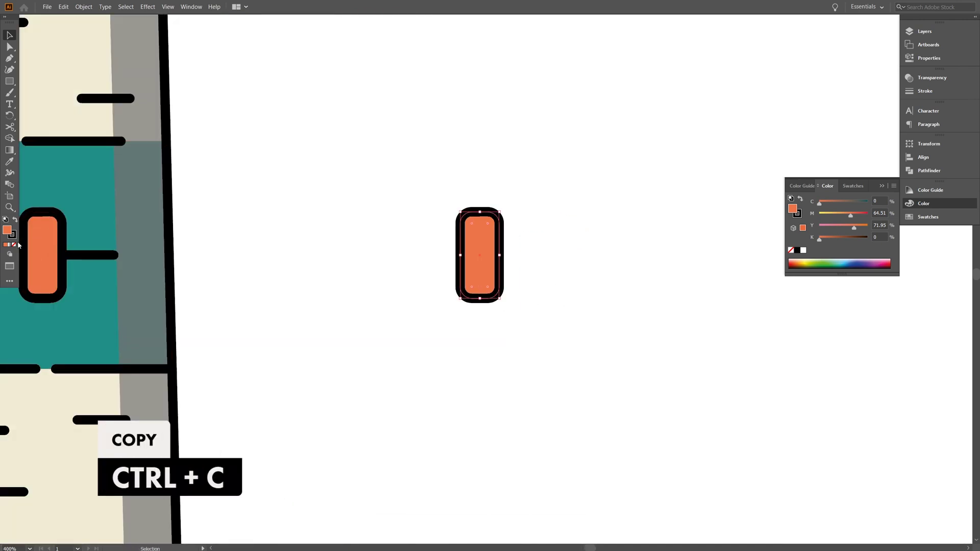
{"action": "key", "text": "ctrl+shift+v"}
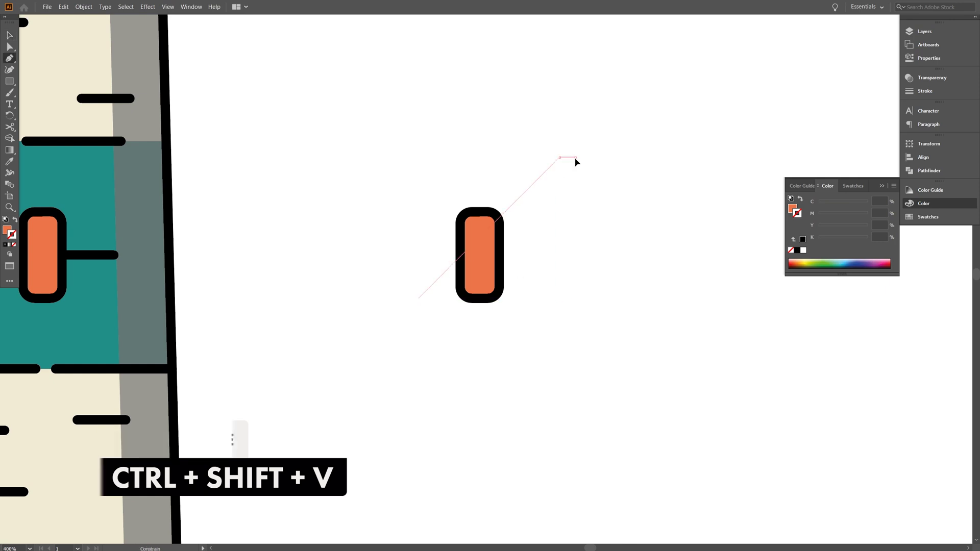
{"action": "left_click", "coordinate": [576, 158]}
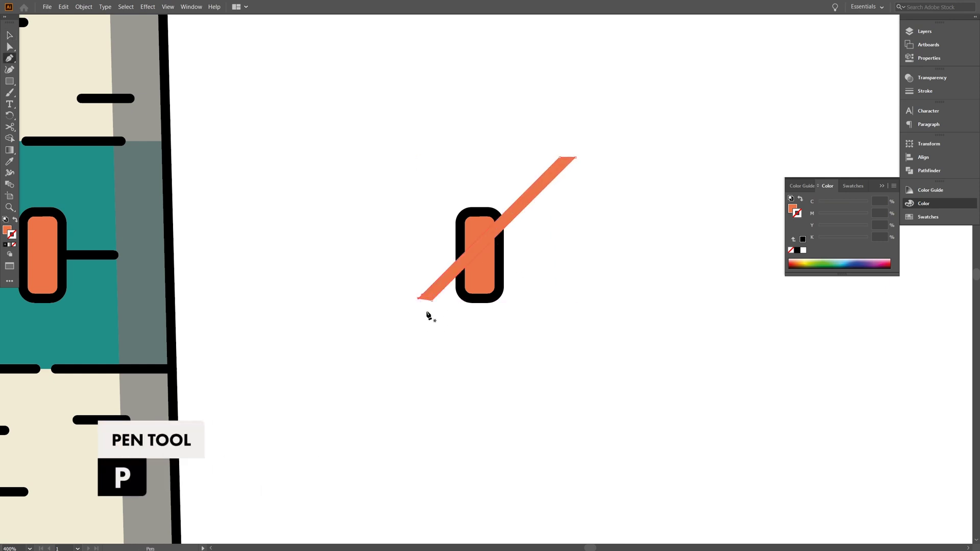
{"action": "left_click_drag", "start_coordinate": [442, 290], "coordinate": [493, 290]}
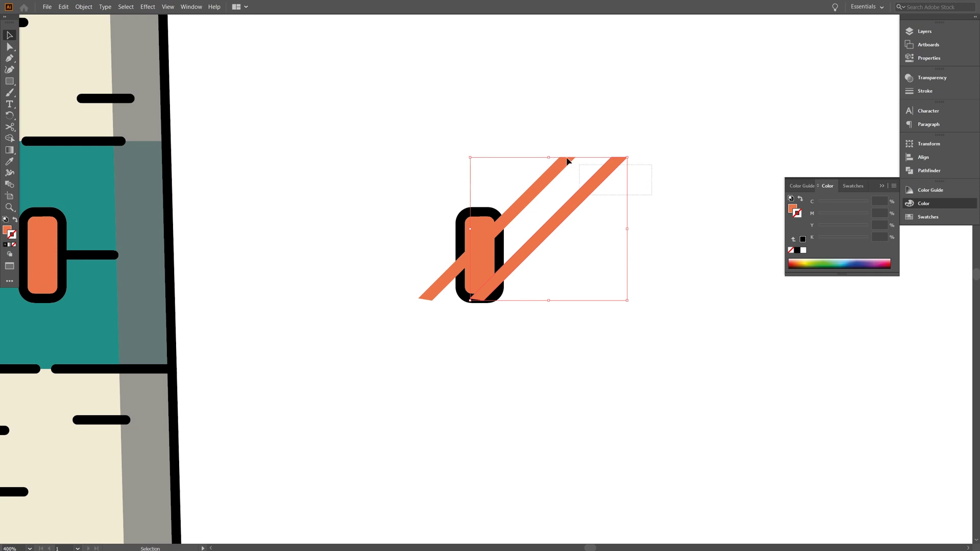
Recolour both diagonal stripes with the pale translucent highlight colour sampled from the lighthouse
{"action": "left_click_drag", "start_coordinate": [566, 161], "coordinate": [549, 156]}
{"action": "left_click_drag", "start_coordinate": [394, 137], "coordinate": [569, 192]}
{"action": "scroll", "coordinate": [568, 191], "scroll_direction": "down", "scroll_amount": 3}
{"action": "left_click_drag", "start_coordinate": [547, 123], "coordinate": [519, 219]}
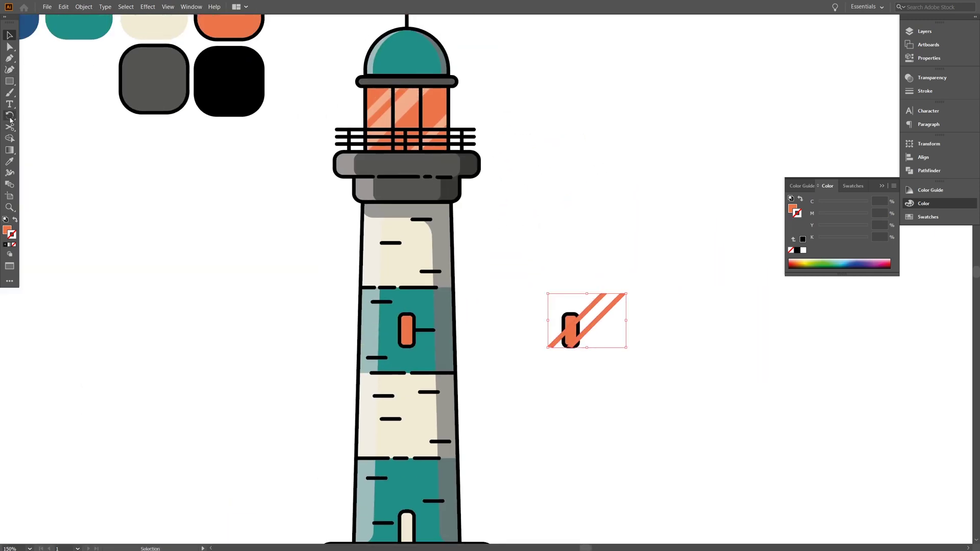
{"action": "key", "text": "i"}
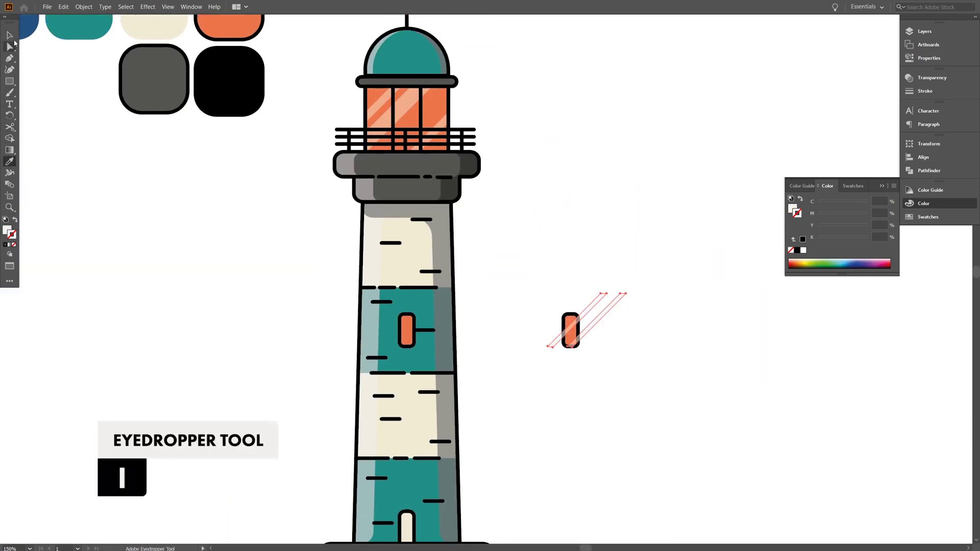
{"action": "left_click_drag", "start_coordinate": [612, 361], "coordinate": [527, 339]}
Remove the parts of both stripes that lie outside the window copy using the Shape Builder tool
{"action": "scroll", "coordinate": [525, 337], "scroll_direction": "up", "scroll_amount": 4}
{"action": "left_click_drag", "start_coordinate": [444, 293], "coordinate": [479, 328]}
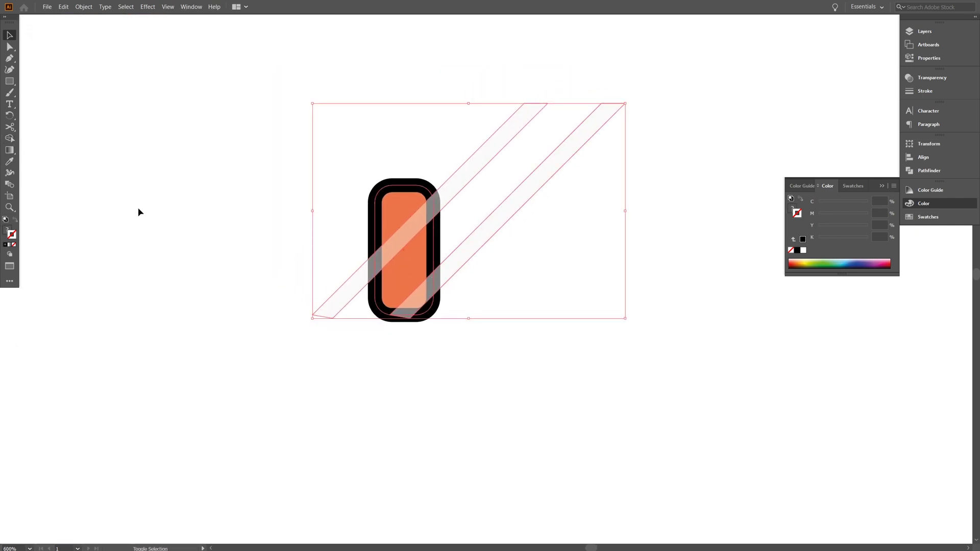
{"action": "key", "text": "shift+m"}
{"action": "key", "text": "a"}
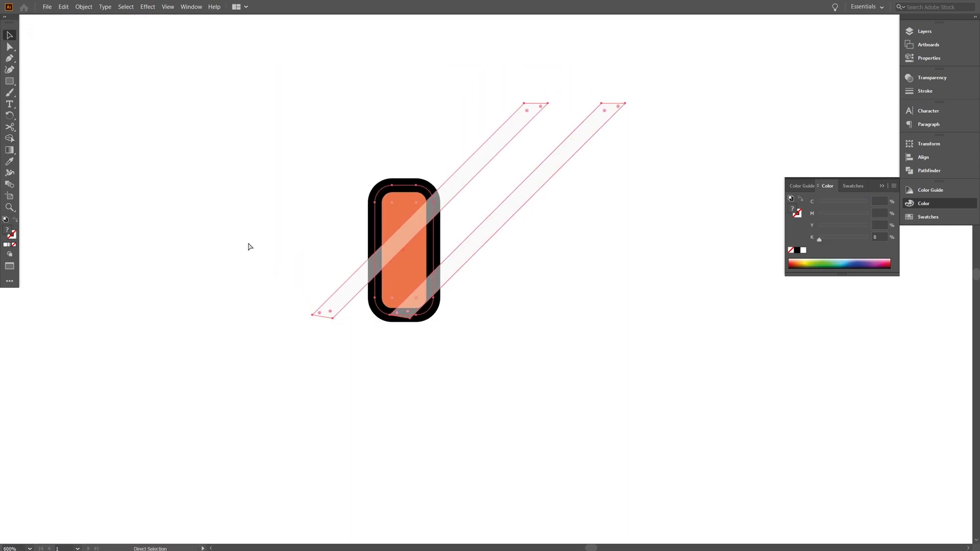
{"action": "left_click", "coordinate": [9, 138]}
{"action": "left_click", "coordinate": [329, 316], "text": "alt"}
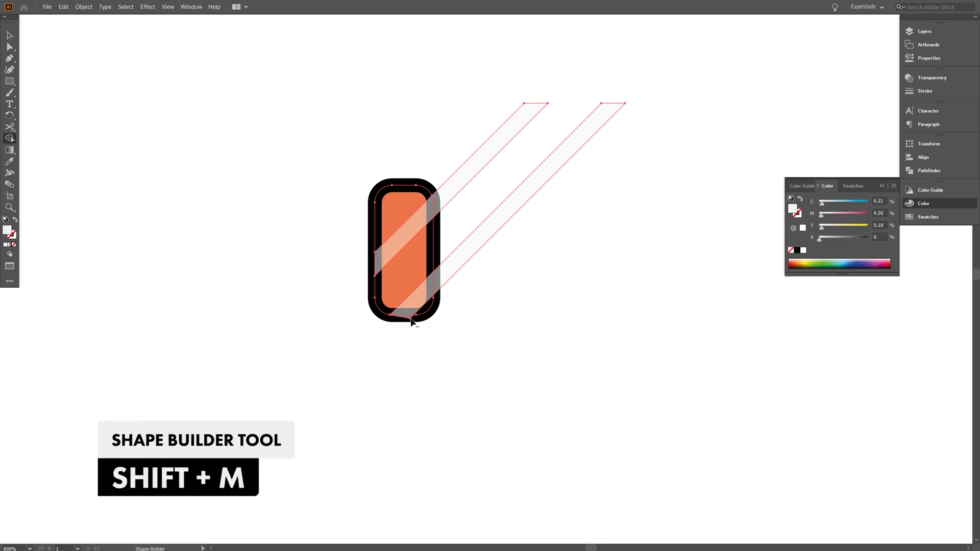
{"action": "left_click_drag", "start_coordinate": [408, 320], "coordinate": [458, 138]}
{"action": "left_click", "coordinate": [9, 35]}
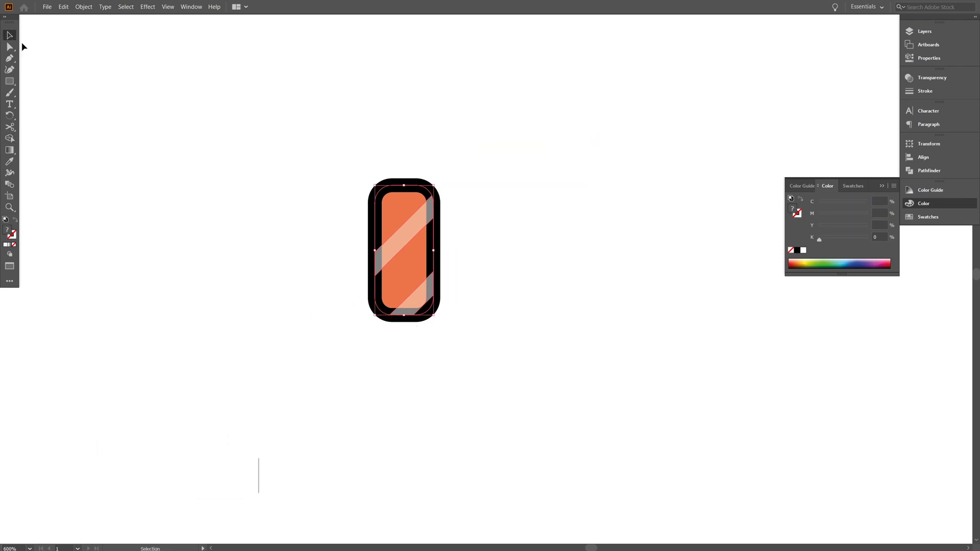
Bring the window's black outline in front of the reflections and place the grouped window over the original on the tower
{"action": "left_click", "coordinate": [395, 188]}
{"action": "key", "text": "ctrl+shift+bracketright"}
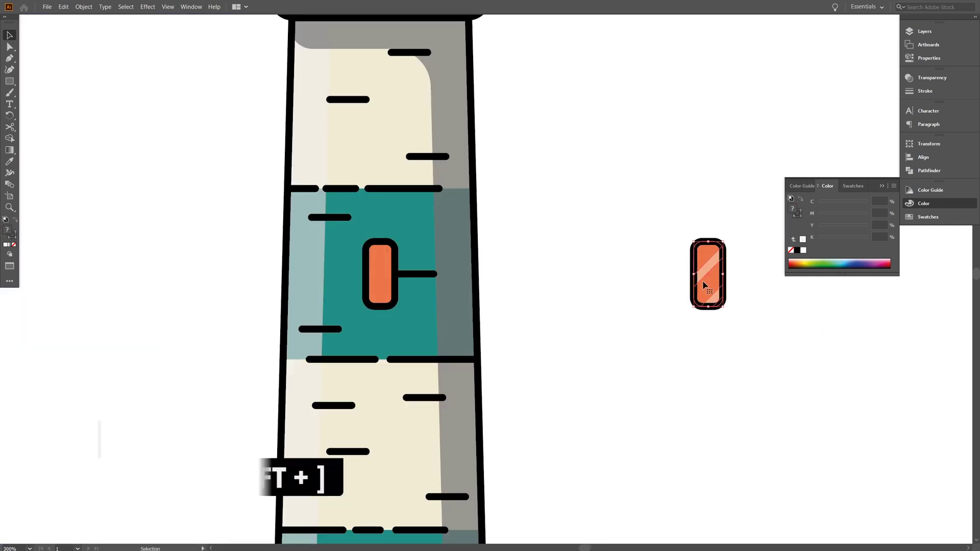
{"action": "key", "text": "ctrl+g"}
{"action": "left_click_drag", "start_coordinate": [707, 294], "coordinate": [384, 295]}
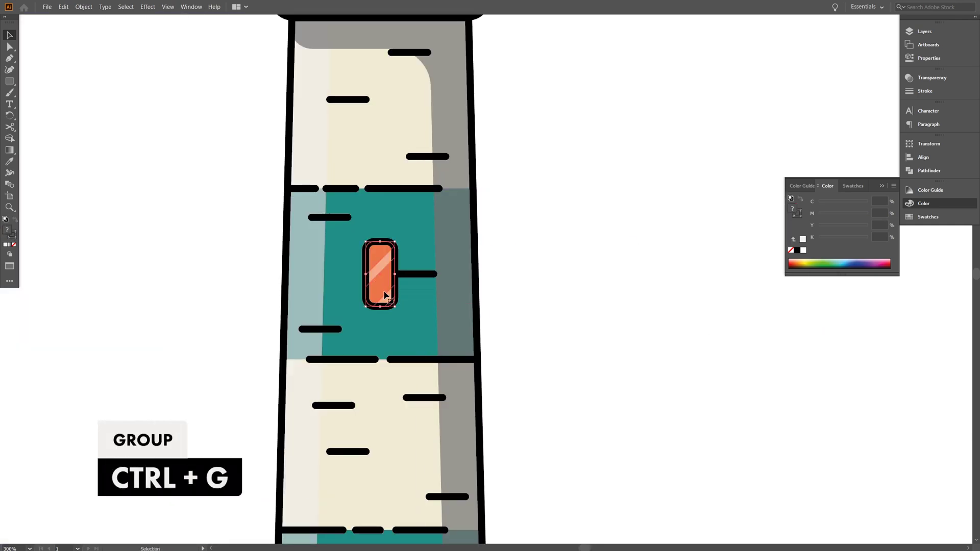
{"action": "left_click", "coordinate": [413, 280], "text": "shift"}
{"action": "left_click", "coordinate": [547, 271]}
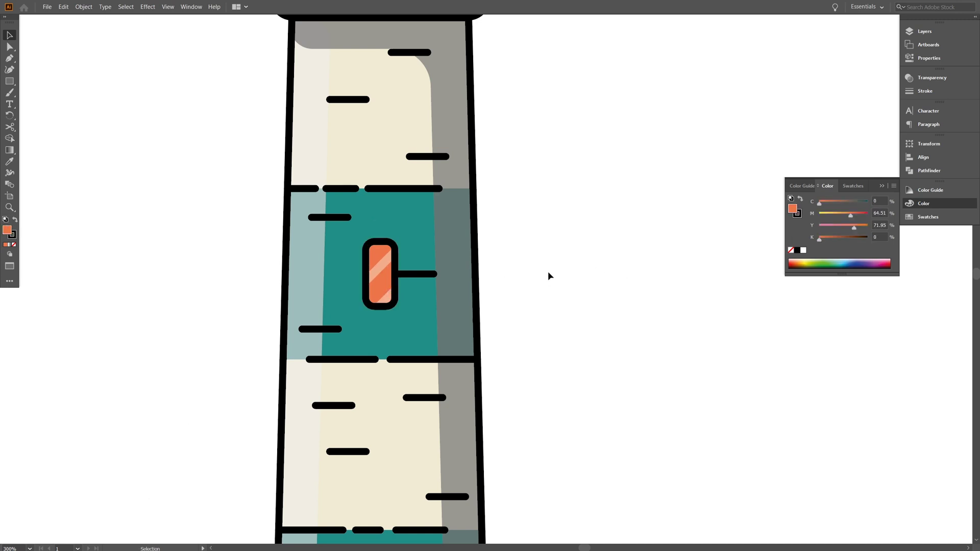
Rearrange the palette so cream and orange form a second row and grey and black a third under the blue swatches
{"action": "scroll", "coordinate": [538, 298], "scroll_direction": "down", "scroll_amount": 4}
{"action": "left_click_drag", "start_coordinate": [540, 298], "coordinate": [486, 250]}
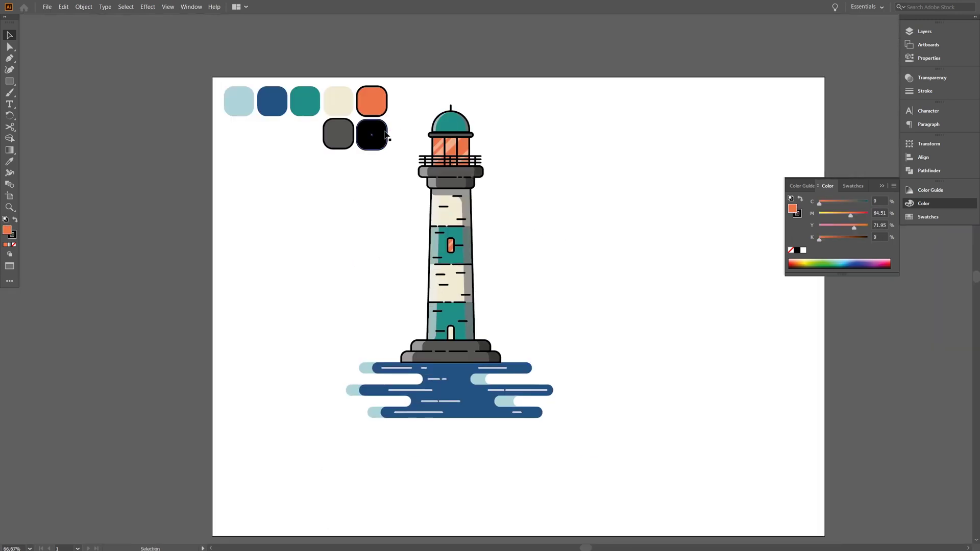
{"action": "left_click_drag", "start_coordinate": [383, 178], "coordinate": [327, 88]}
{"action": "left_click_drag", "start_coordinate": [344, 102], "coordinate": [243, 137]}
{"action": "left_click", "coordinate": [396, 130]}
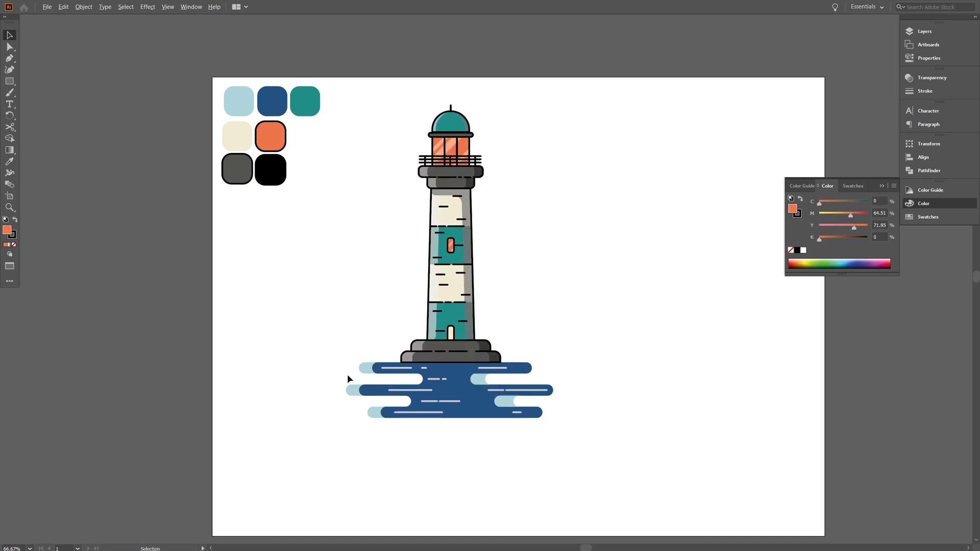
Draw a black waterline extending from the base's left edge, broken into shorter dashes, using the brick marks' stroke style
{"action": "scroll", "coordinate": [347, 379], "scroll_direction": "up", "scroll_amount": 3}
{"action": "double_click", "coordinate": [609, 185]}
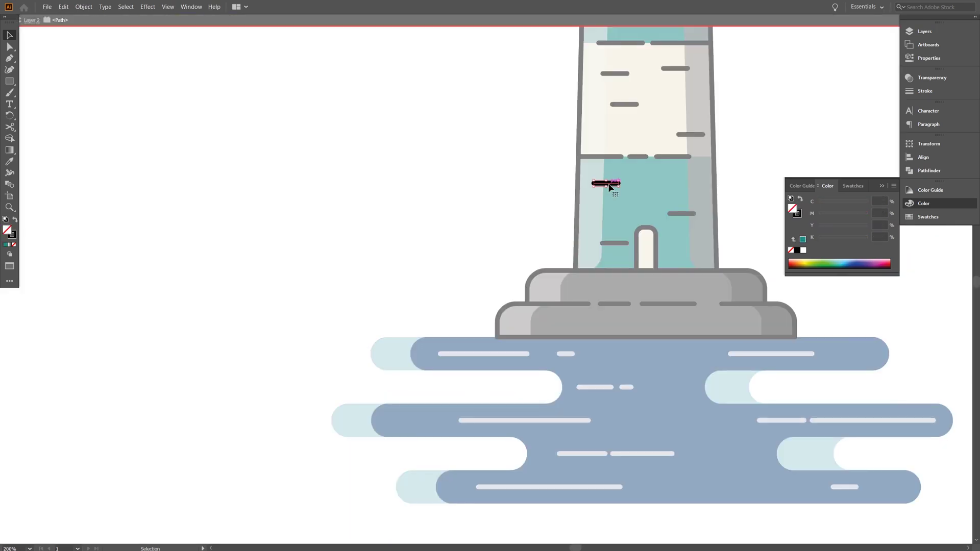
{"action": "double_click", "coordinate": [451, 240]}
{"action": "key", "text": "p"}
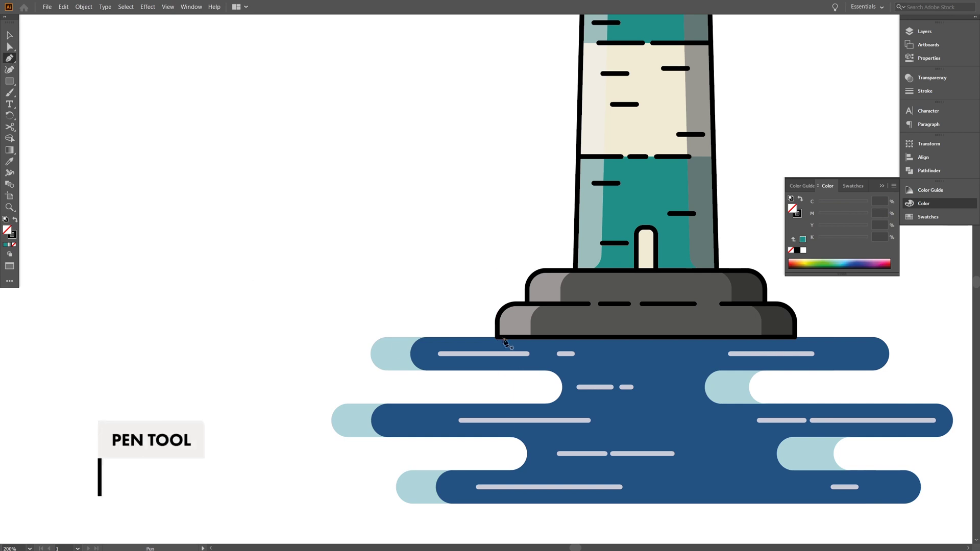
{"action": "left_click", "coordinate": [498, 337]}
{"action": "left_click", "coordinate": [402, 337]}
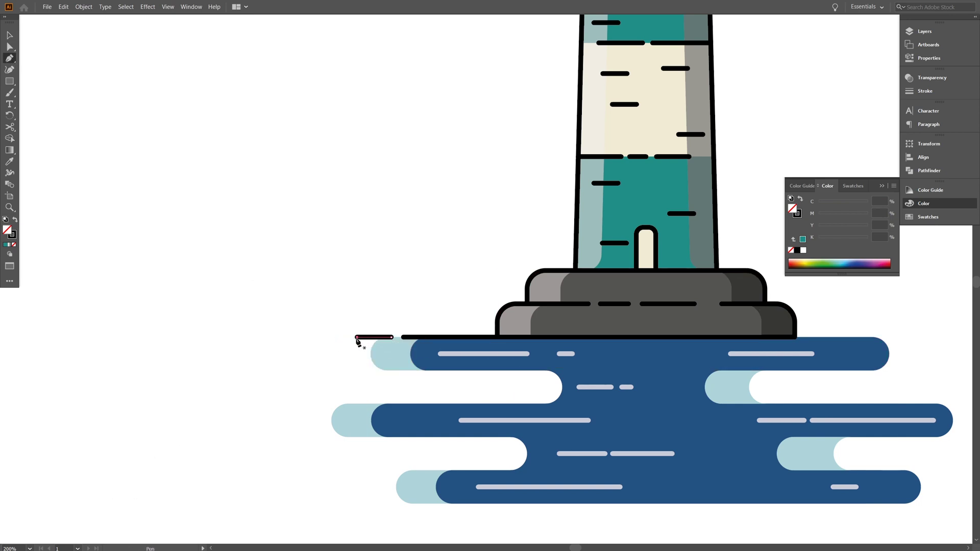
Continue the black waterline beyond the base's right edge with a small gap and a separate end segment
{"action": "left_click_drag", "start_coordinate": [630, 337], "coordinate": [415, 343]}
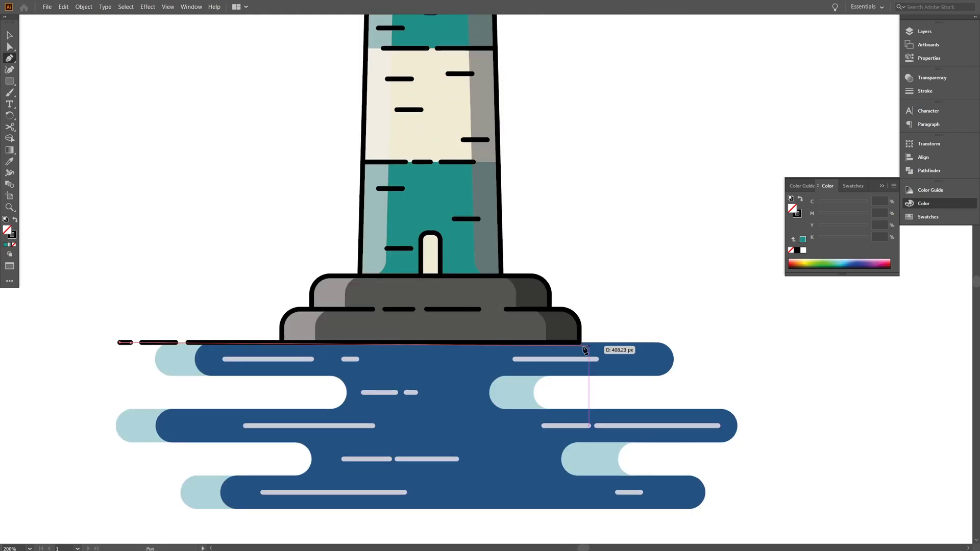
{"action": "left_click", "coordinate": [629, 342]}
{"action": "left_click", "coordinate": [726, 343]}
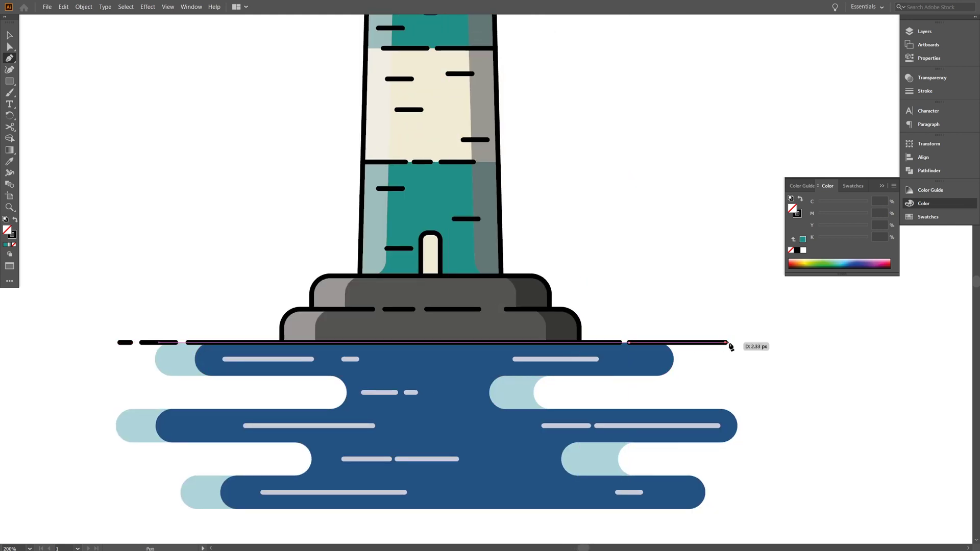
Add a new layer and place it between Layer 2 and Layer 1
{"action": "left_click_drag", "start_coordinate": [664, 228], "coordinate": [650, 363]}
{"action": "scroll", "coordinate": [573, 221], "scroll_direction": "down", "scroll_amount": 2}
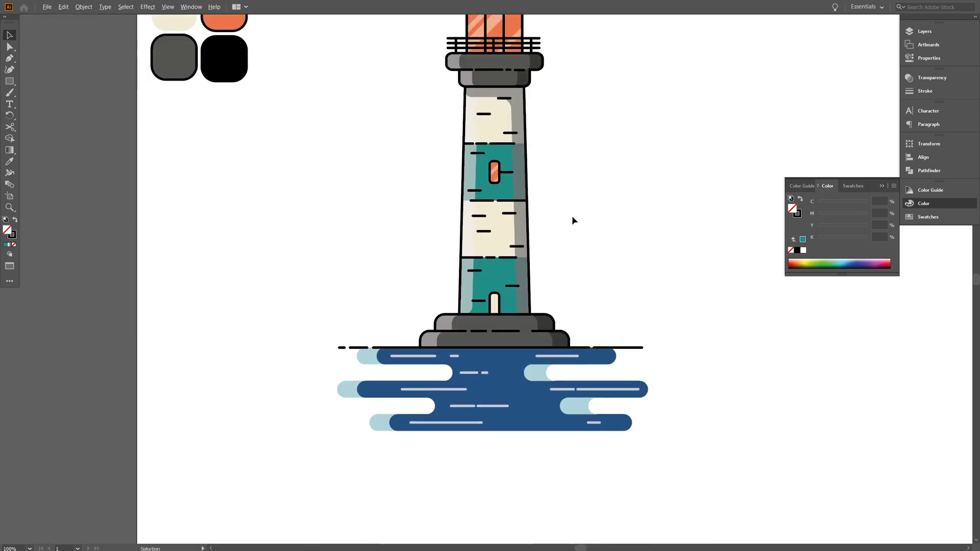
{"action": "left_click_drag", "start_coordinate": [577, 135], "coordinate": [561, 263]}
{"action": "scroll", "coordinate": [581, 230], "scroll_direction": "up", "scroll_amount": 3}
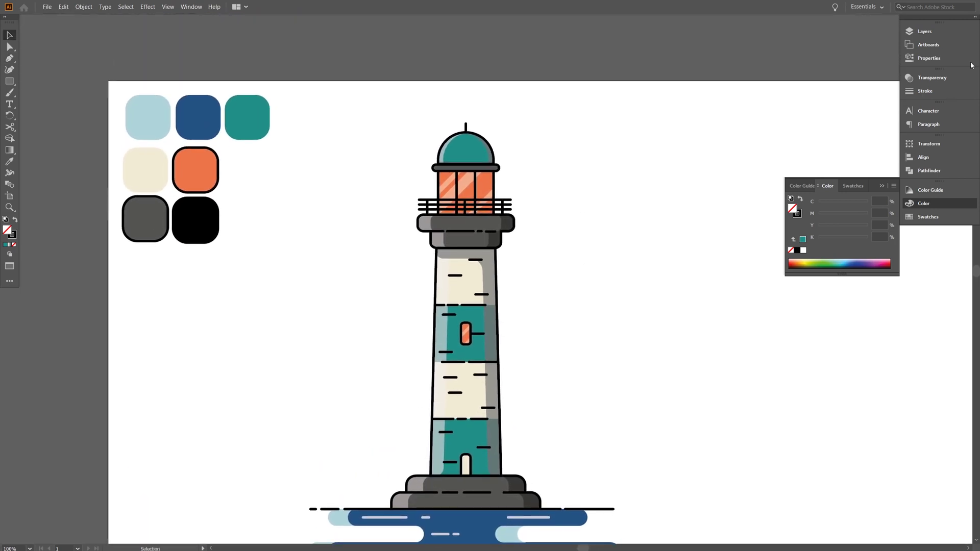
{"action": "left_click", "coordinate": [924, 31]}
{"action": "left_click", "coordinate": [738, 44]}
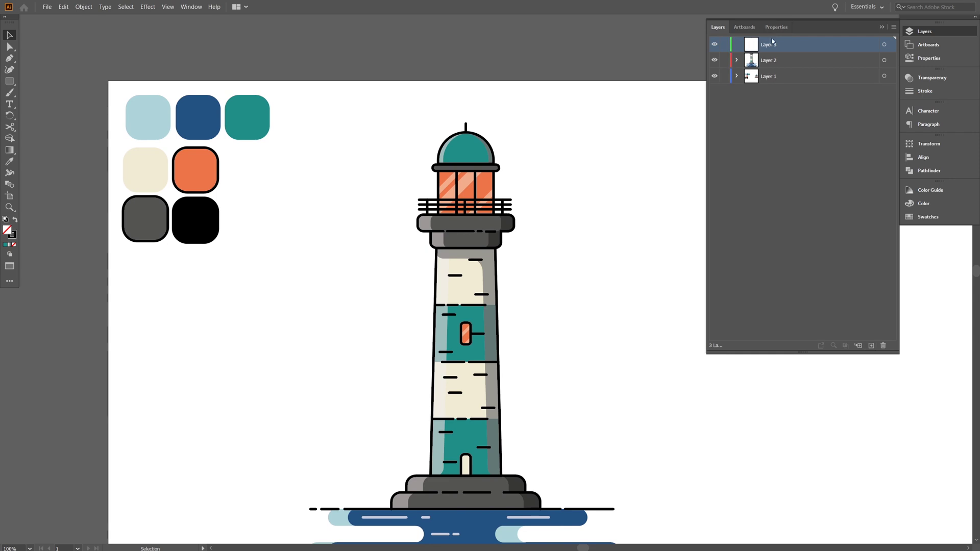
{"action": "left_click_drag", "start_coordinate": [772, 40], "coordinate": [732, 53]}
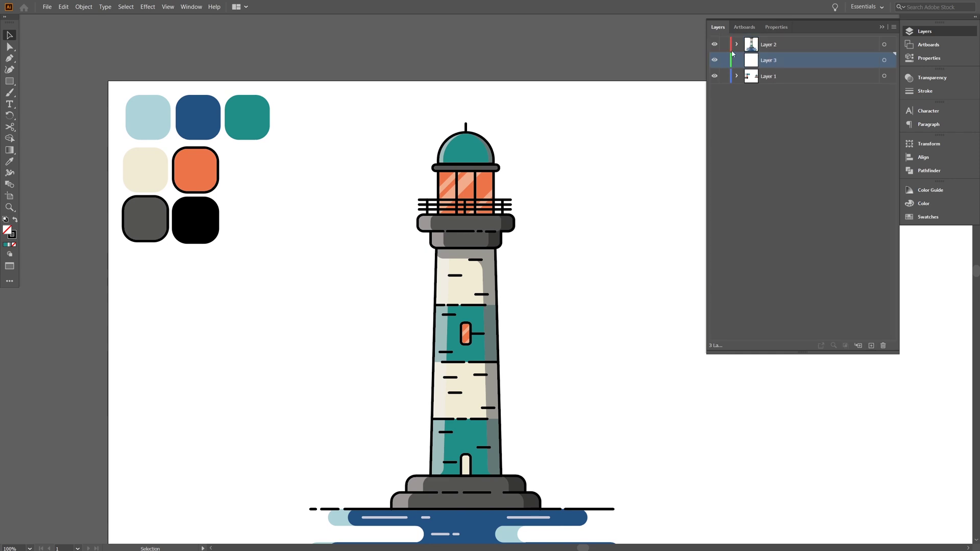
{"action": "left_click", "coordinate": [908, 31]}
Draw a small circle in the empty area to the right of the lantern room using the Ellipse tool
{"action": "scroll", "coordinate": [545, 177], "scroll_direction": "up", "scroll_amount": 1}
{"action": "left_click_drag", "start_coordinate": [613, 134], "coordinate": [557, 170]}
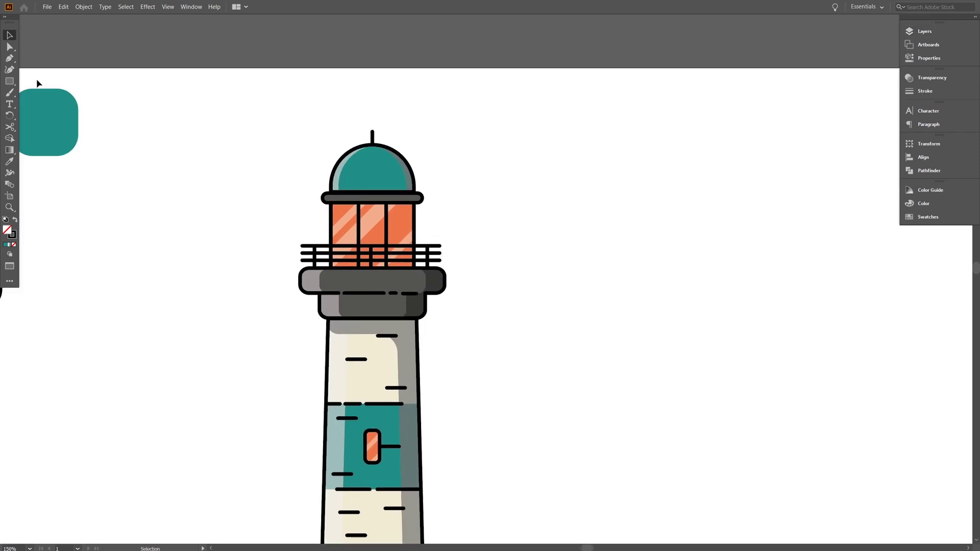
{"action": "left_click_drag", "start_coordinate": [9, 81], "coordinate": [43, 93]}
{"action": "left_click_drag", "start_coordinate": [561, 241], "coordinate": [587, 233]}
{"action": "scroll", "coordinate": [503, 243], "scroll_direction": "down", "scroll_amount": 2}
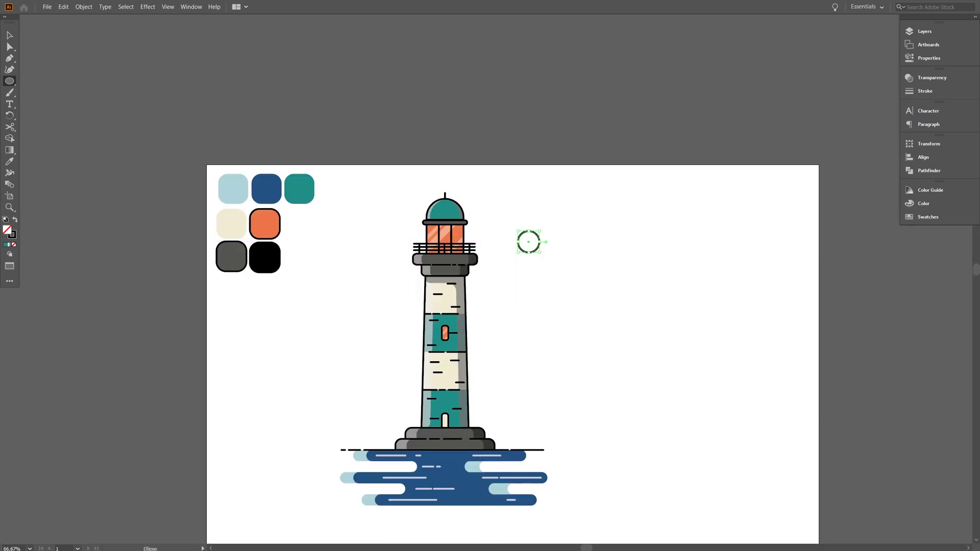
Give the circle a 4 pt outline in the palette's light blue and no fill
{"action": "left_click", "coordinate": [9, 161]}
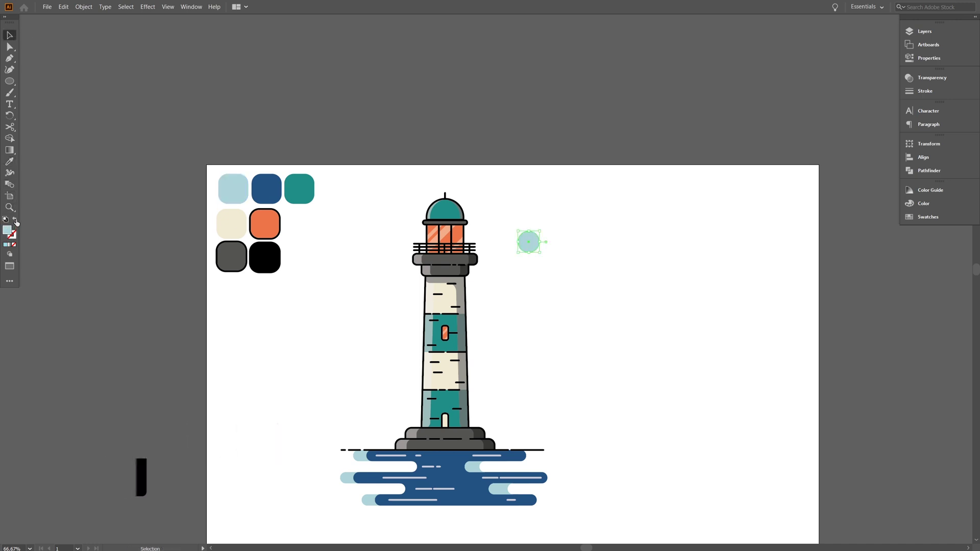
{"action": "left_click", "coordinate": [919, 92]}
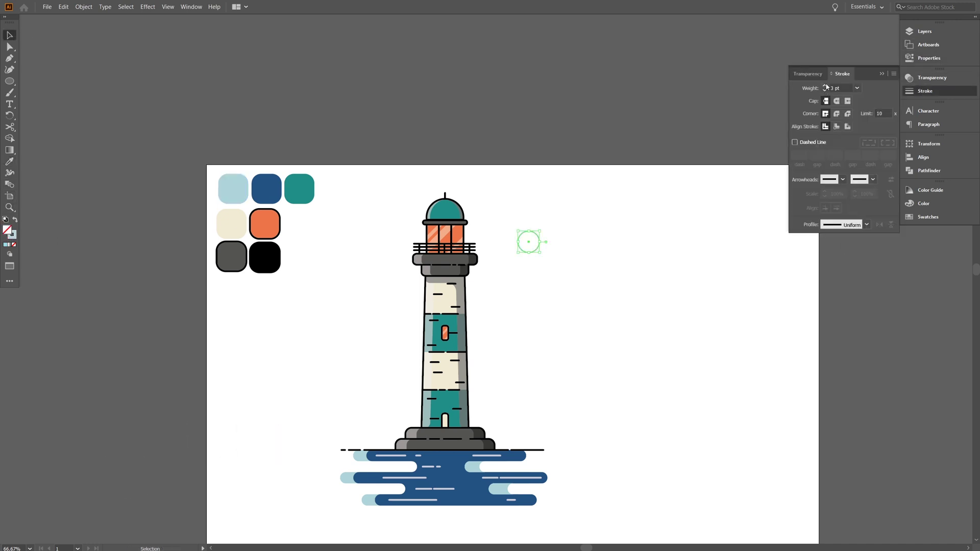
{"action": "scroll", "coordinate": [542, 232], "scroll_direction": "up", "scroll_amount": 2}
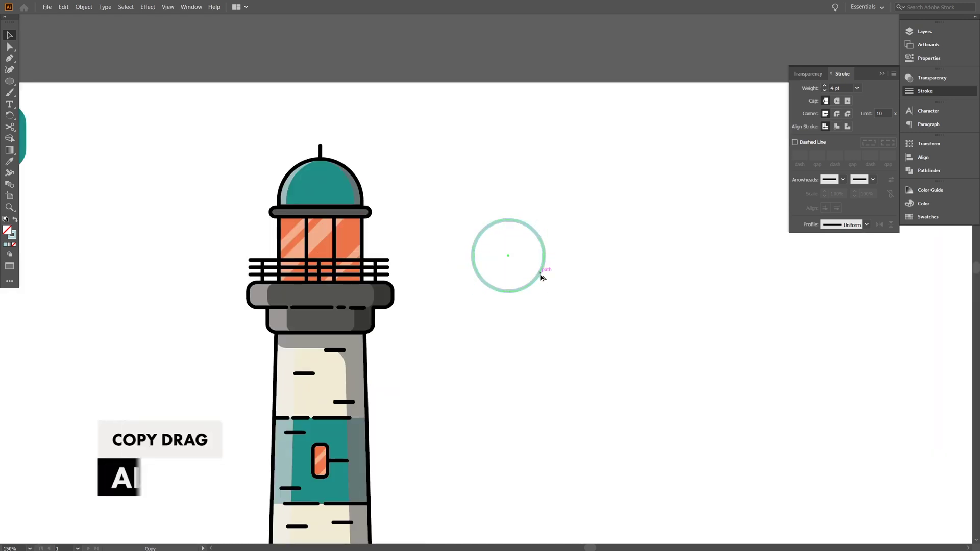
Duplicate the circle down to the right so both overlap, and draw a rectangle about 228 × 110 px across their lower parts
{"action": "left_click_drag", "start_coordinate": [540, 275], "coordinate": [575, 300]}
{"action": "key", "text": "m"}
{"action": "left_click_drag", "start_coordinate": [631, 366], "coordinate": [434, 271]}
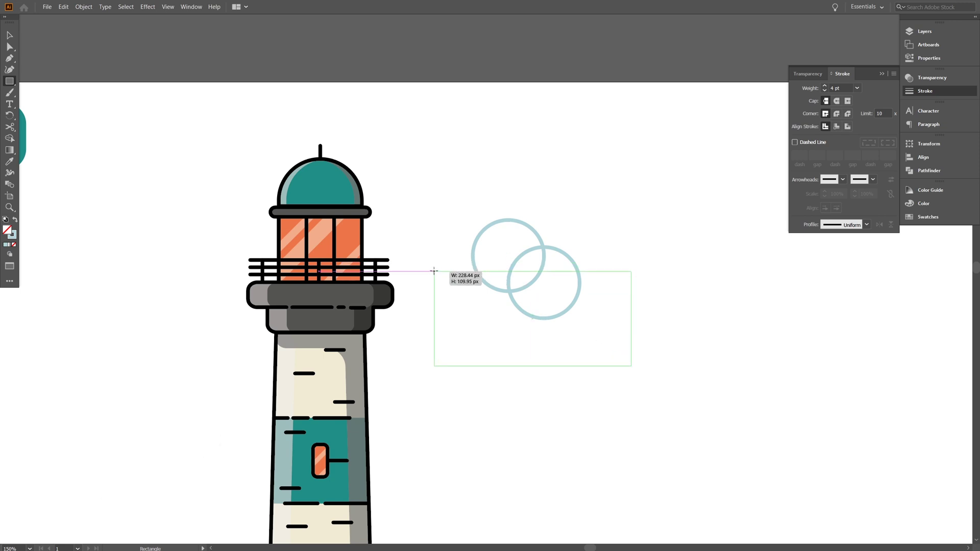
{"action": "left_click_drag", "start_coordinate": [434, 271], "coordinate": [433, 271]}
Remove the rectangle and the circle parts beneath its upper edge with the Shape Builder
{"action": "key", "text": "v"}
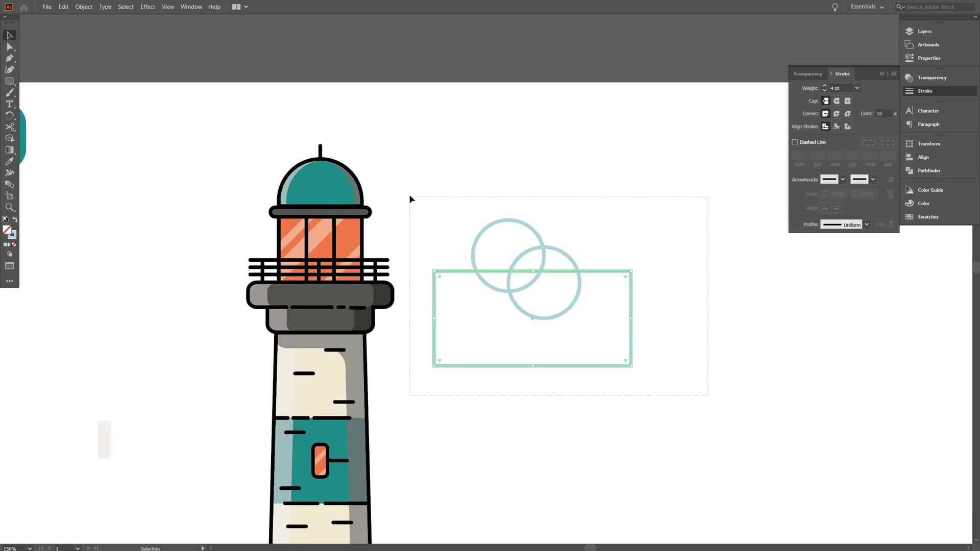
{"action": "left_click_drag", "start_coordinate": [410, 198], "coordinate": [409, 198]}
{"action": "key", "text": "shift+m"}
{"action": "left_click_drag", "start_coordinate": [628, 357], "coordinate": [495, 285]}
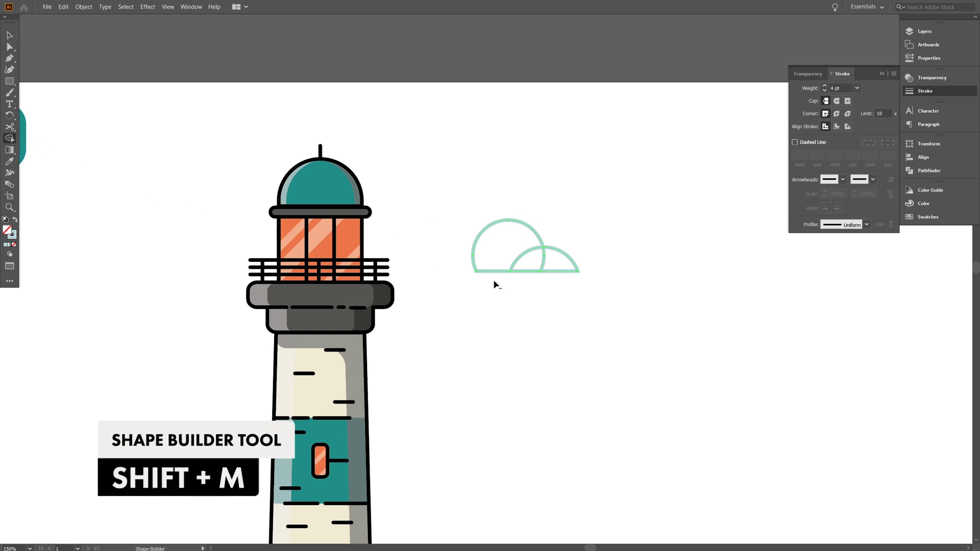
Unite the two trimmed circles into one cloud outline and delete its straight bottom edge
{"action": "key", "text": "v"}
{"action": "key", "text": "a"}
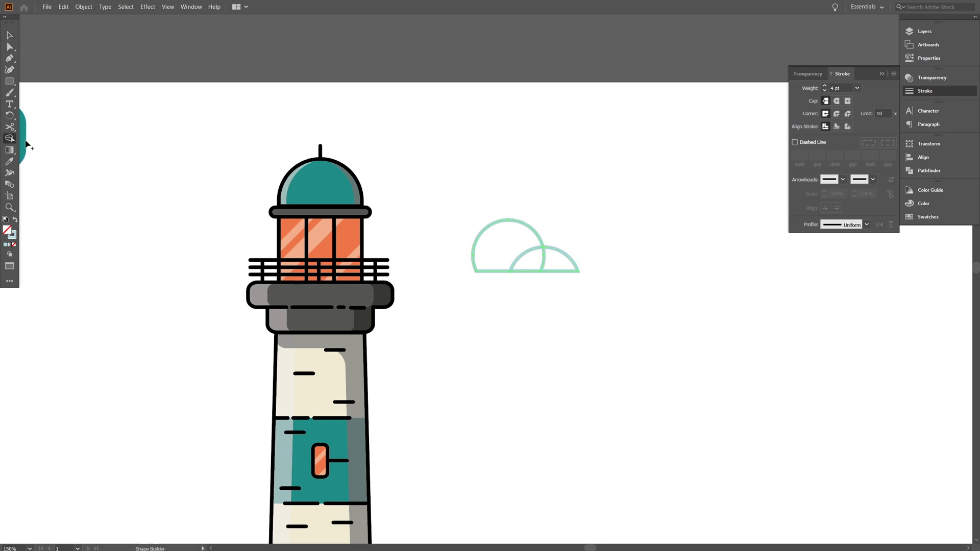
{"action": "left_click", "coordinate": [911, 170]}
{"action": "left_click", "coordinate": [798, 165]}
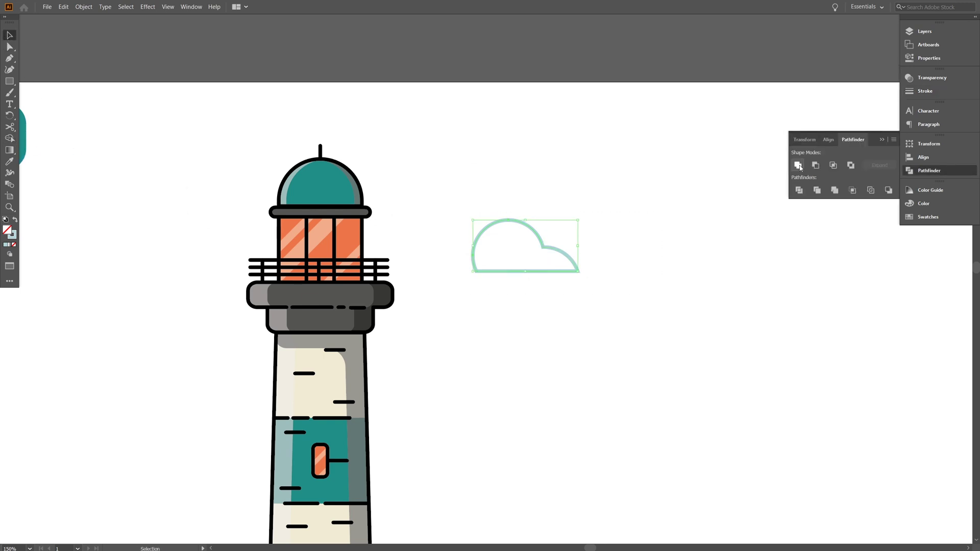
{"action": "key", "text": "a"}
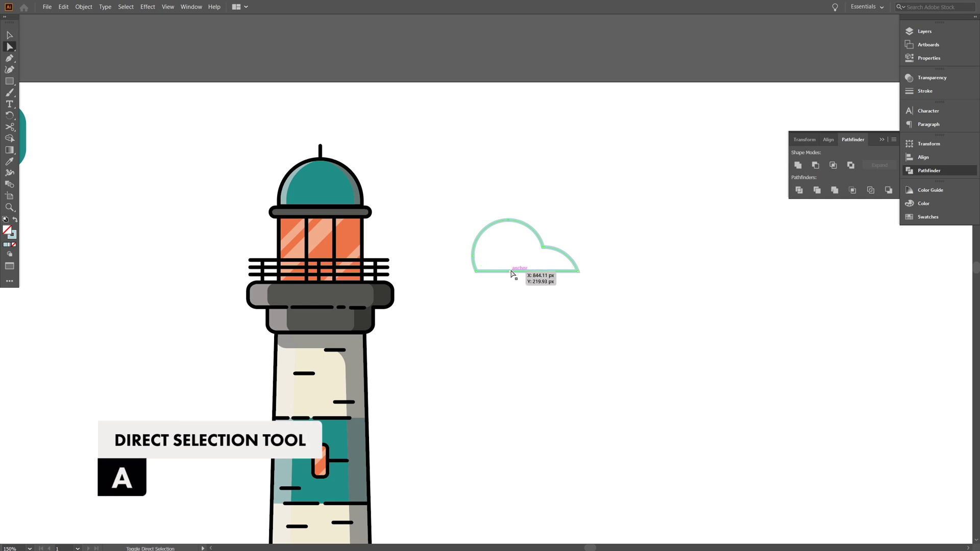
Draw a horizontal baseline under the cloud in three Pen tool segments and lengthen the short middle dash slightly to the left
{"action": "key", "text": "p"}
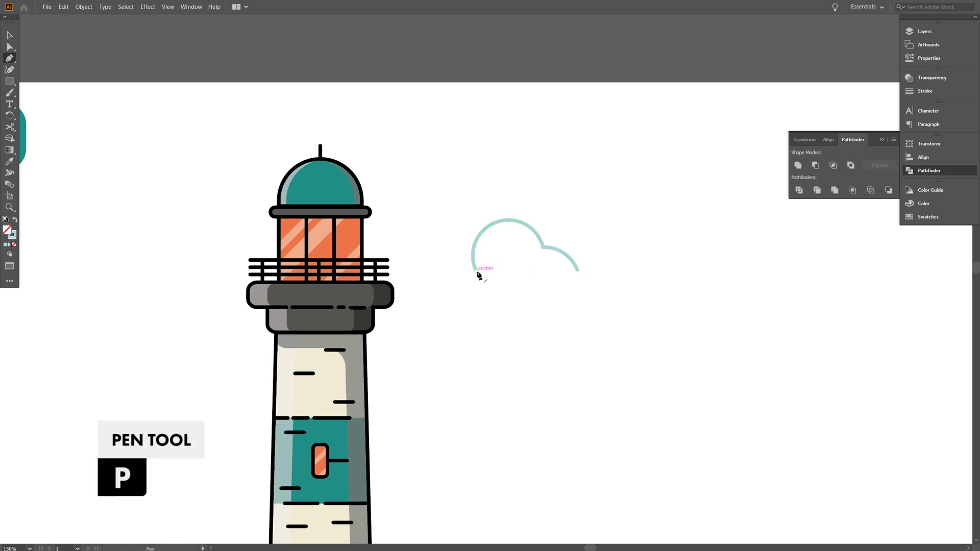
{"action": "left_click", "coordinate": [452, 271]}
{"action": "left_click", "coordinate": [494, 271]}
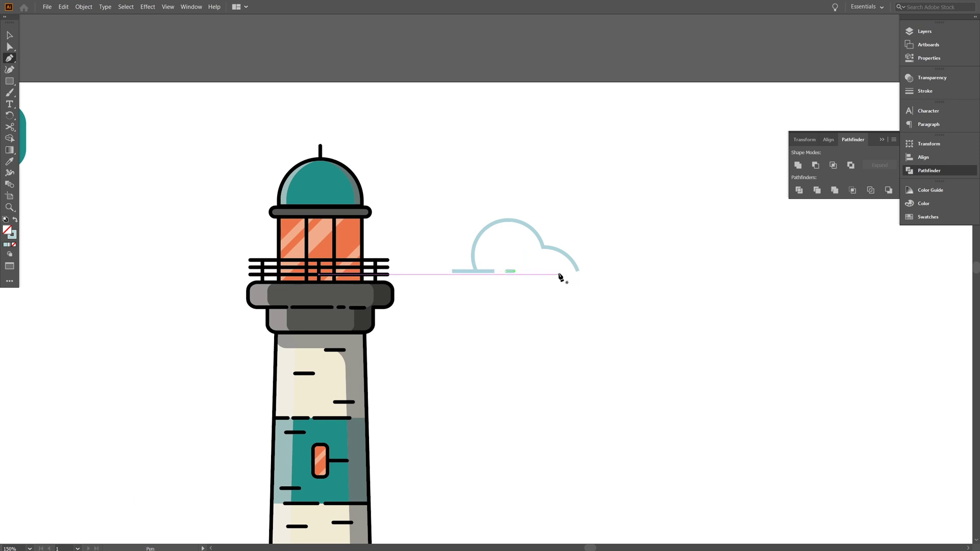
{"action": "left_click", "coordinate": [663, 272]}
{"action": "scroll", "coordinate": [488, 282], "scroll_direction": "up", "scroll_amount": 5}
{"action": "key", "text": "a"}
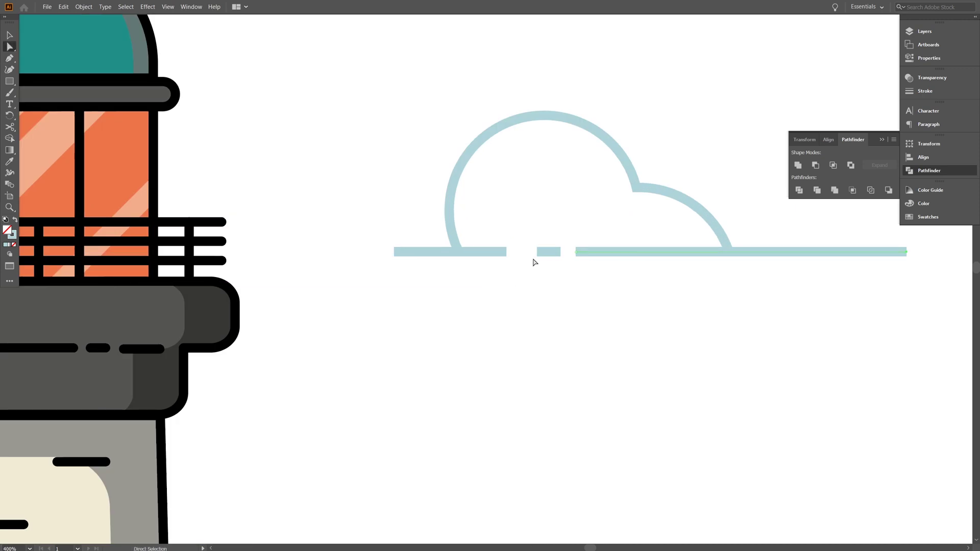
{"action": "left_click_drag", "start_coordinate": [537, 253], "coordinate": [524, 252]}
Give the cloud outline and its baseline segments round stroke caps
{"action": "key", "text": "v"}
{"action": "key", "text": "ctrl+a"}
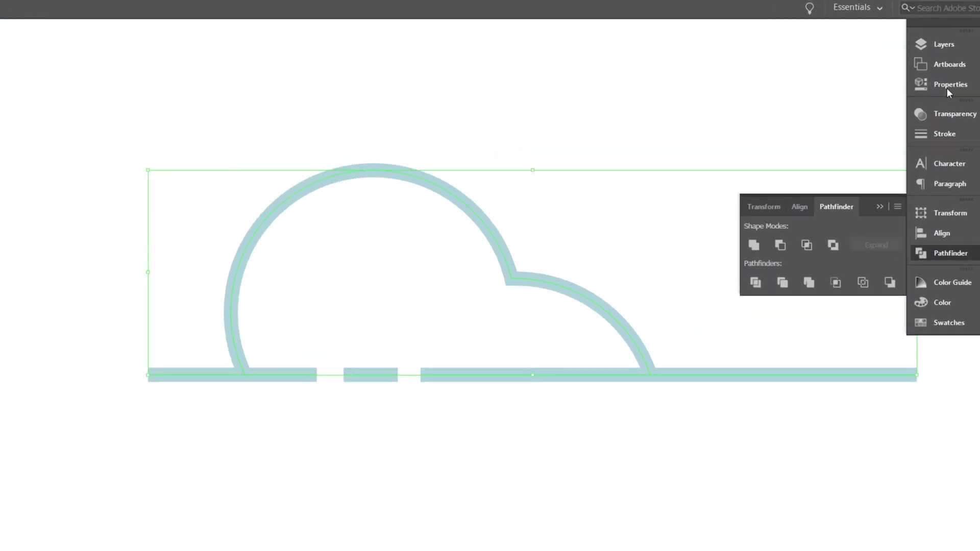
{"action": "left_click", "coordinate": [925, 91]}
{"action": "left_click", "coordinate": [573, 248]}
Group the cloud with its baseline and move it left so it overlaps the lantern room
{"action": "scroll", "coordinate": [572, 248], "scroll_direction": "down", "scroll_amount": 3}
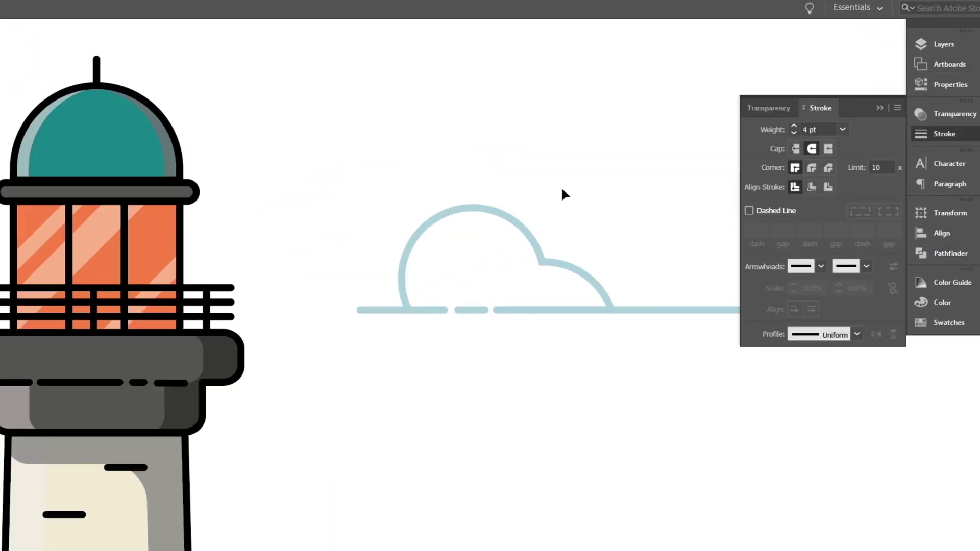
{"action": "left_click_drag", "start_coordinate": [561, 187], "coordinate": [423, 282]}
{"action": "left_click_drag", "start_coordinate": [311, 286], "coordinate": [490, 420]}
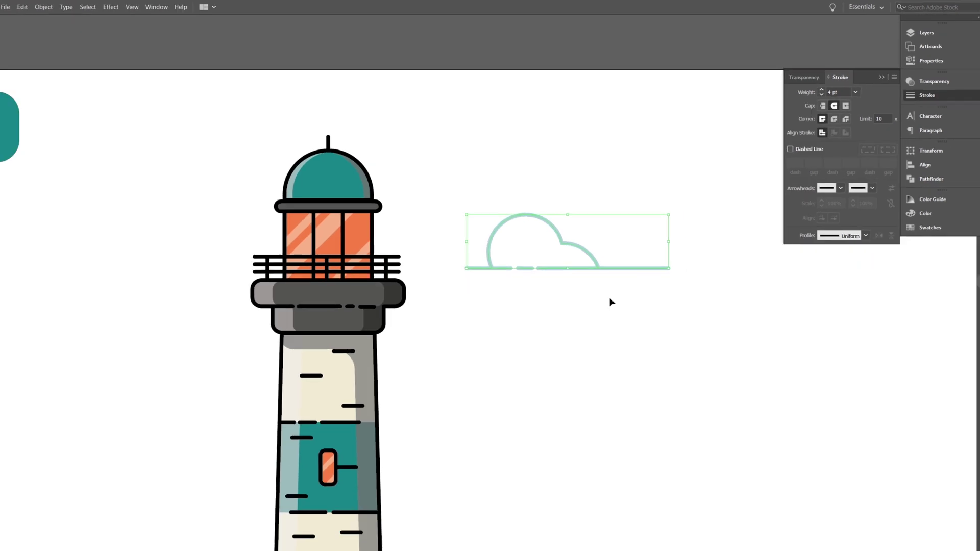
{"action": "key", "text": "ctrl+g"}
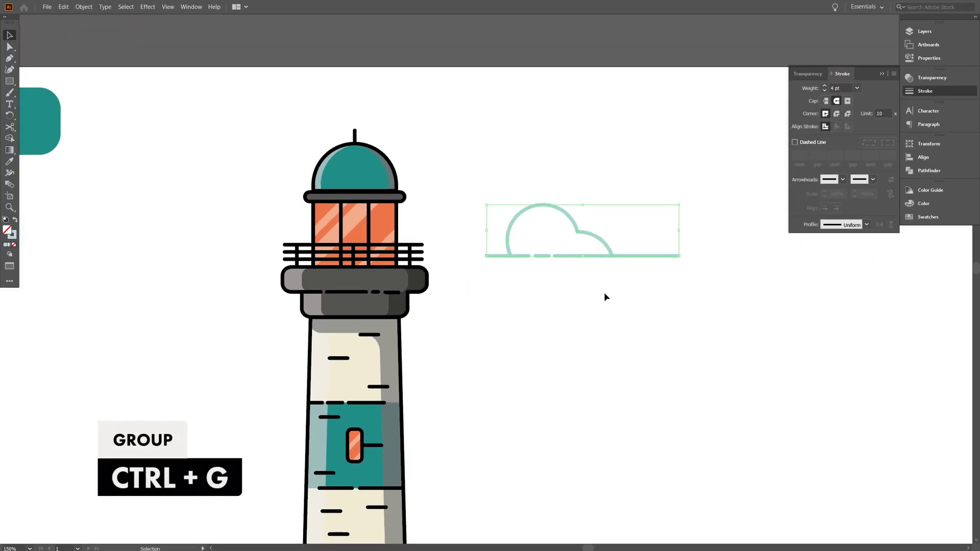
{"action": "left_click_drag", "start_coordinate": [597, 262], "coordinate": [477, 235]}
Move Layer 3 beneath Layer 1 so the cloud sits behind the lighthouse
{"action": "left_click", "coordinate": [923, 31]}
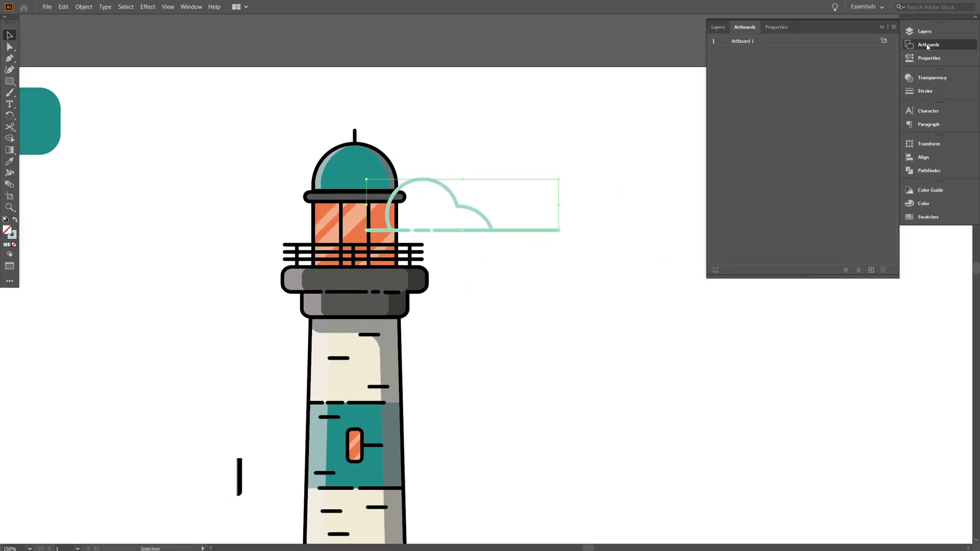
{"action": "left_click_drag", "start_coordinate": [789, 68], "coordinate": [773, 81]}
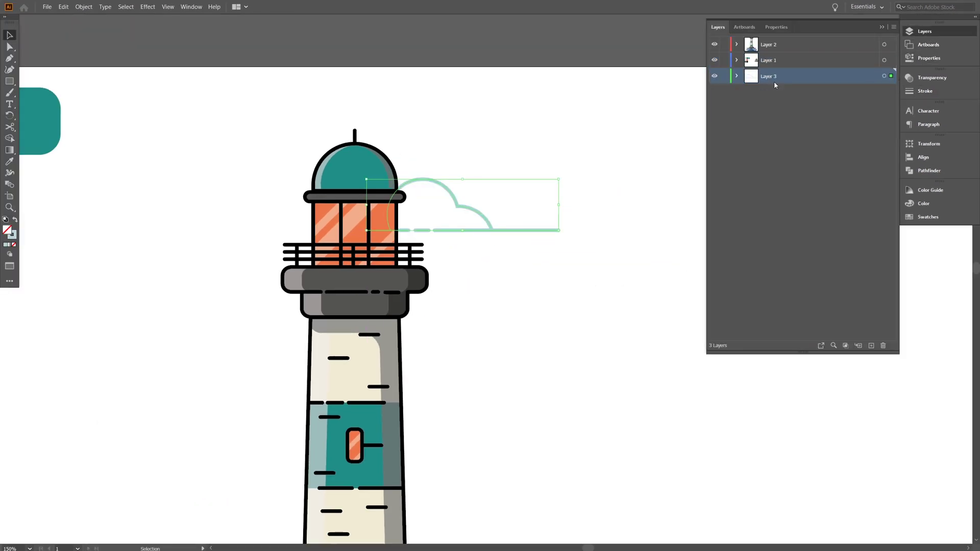
{"action": "left_click", "coordinate": [454, 286]}
{"action": "left_click_drag", "start_coordinate": [458, 284], "coordinate": [562, 290]}
{"action": "left_click", "coordinate": [881, 27]}
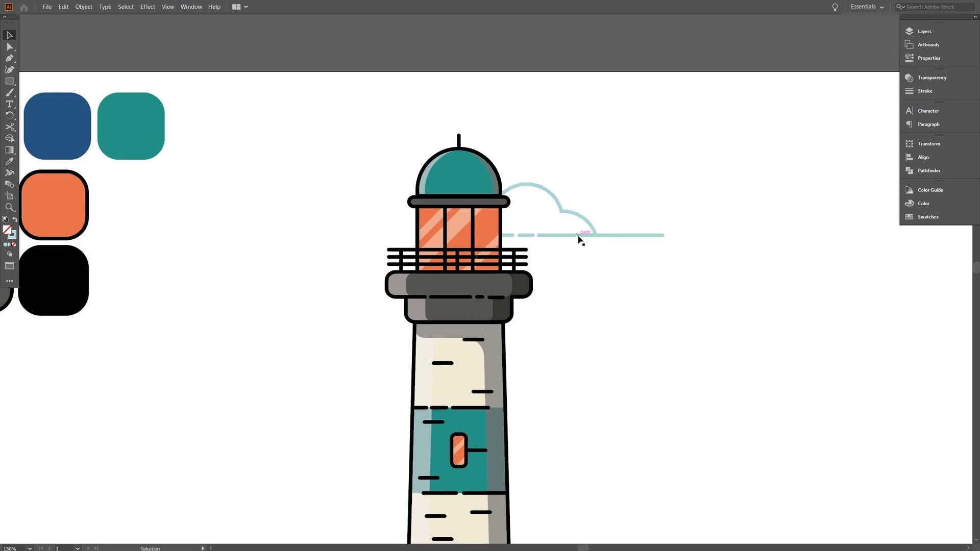
Copy the cloud group to the upper left of the tower, mirror the copy left to right, and tuck it behind the dome
{"action": "left_click_drag", "start_coordinate": [580, 239], "coordinate": [369, 187]}
{"action": "right_click", "coordinate": [369, 187]}
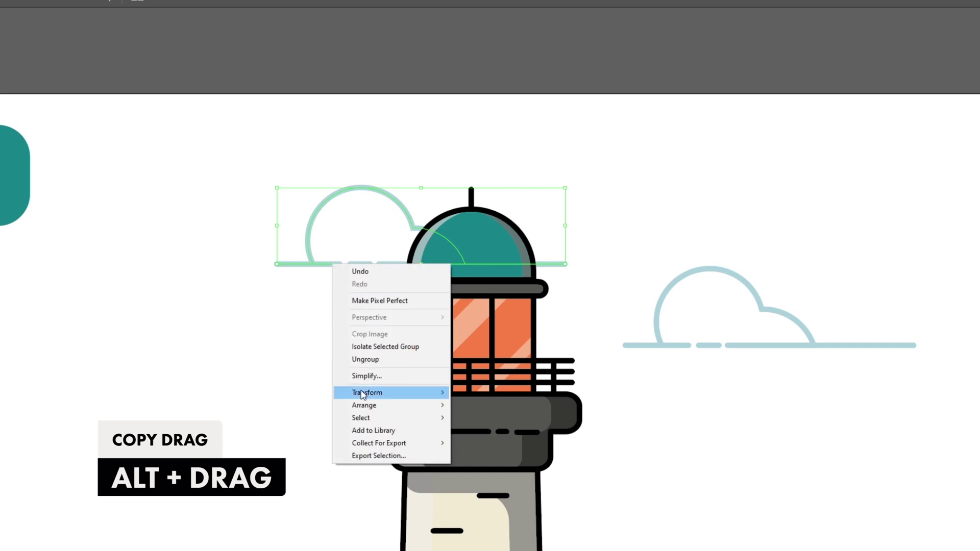
{"action": "mouse_move", "coordinate": [364, 396]}
{"action": "left_click", "coordinate": [503, 436]}
{"action": "left_click", "coordinate": [878, 513]}
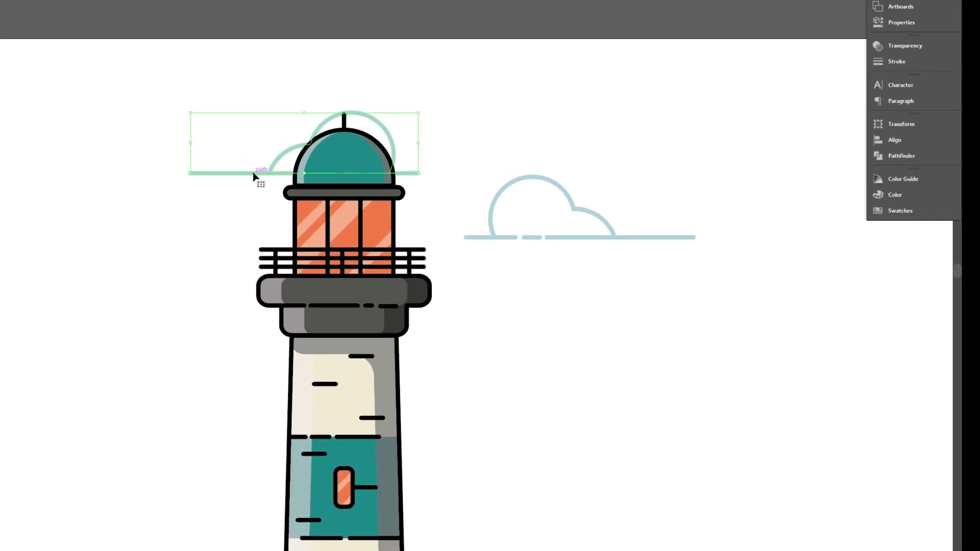
{"action": "left_click_drag", "start_coordinate": [378, 185], "coordinate": [324, 186]}
{"action": "left_click", "coordinate": [329, 285]}
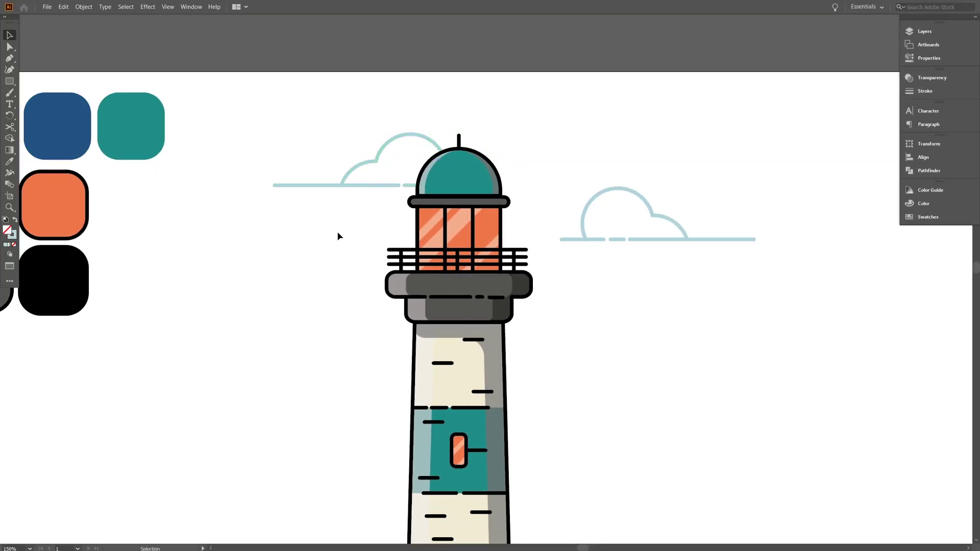
Draw a broken horizontal line of four segments to the right of the gallery, below the right cloud
{"action": "key", "text": "p"}
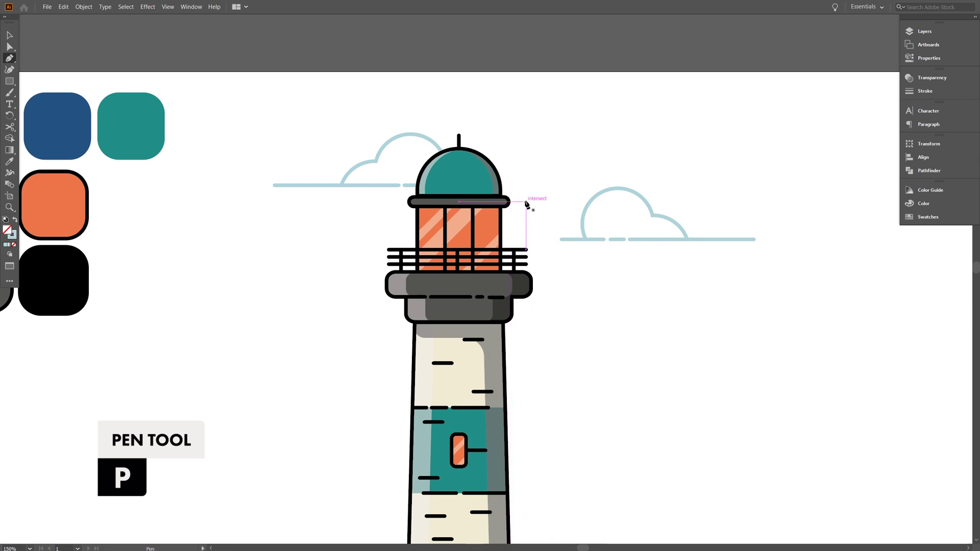
{"action": "left_click", "coordinate": [522, 308]}
{"action": "left_click", "coordinate": [592, 308]}
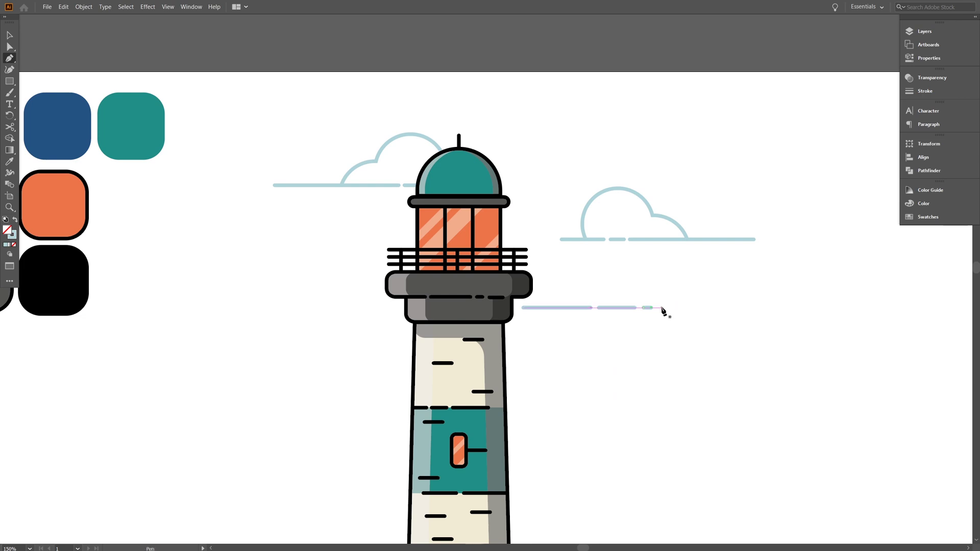
{"action": "left_click", "coordinate": [660, 309]}
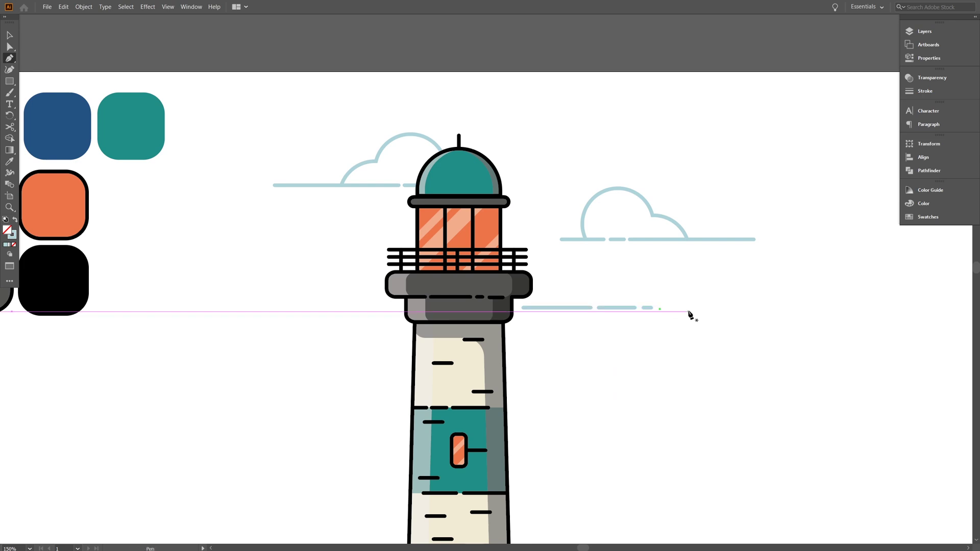
{"action": "key", "text": "ctrl+z"}
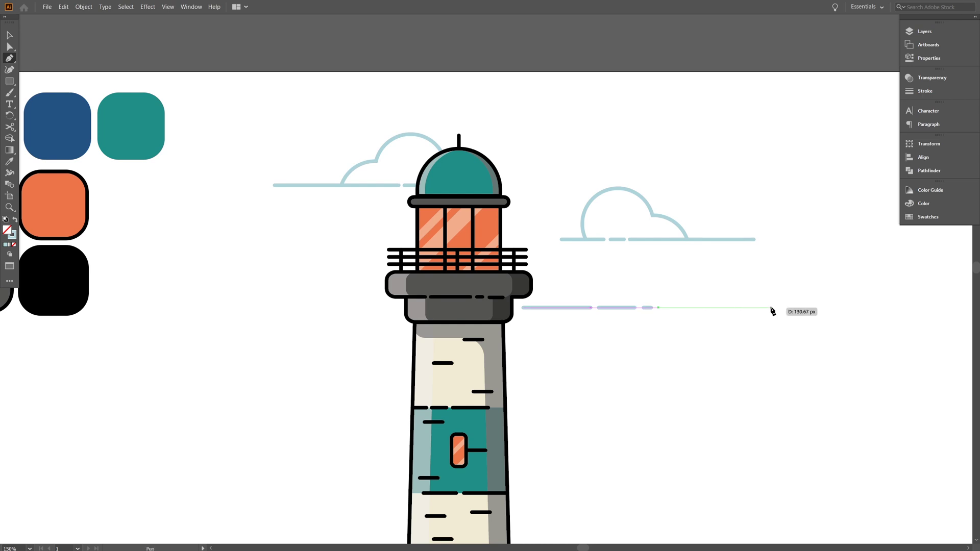
{"action": "left_click", "coordinate": [762, 307]}
Group the broken line, tuck it behind the railing, copy it below the left cloud, and delete the copy's leftmost dash
{"action": "key", "text": "v"}
{"action": "left_click_drag", "start_coordinate": [764, 328], "coordinate": [235, 208]}
{"action": "key", "text": "ctrl+g"}
{"action": "key", "text": "a"}
{"action": "left_click_drag", "start_coordinate": [130, 196], "coordinate": [201, 223]}
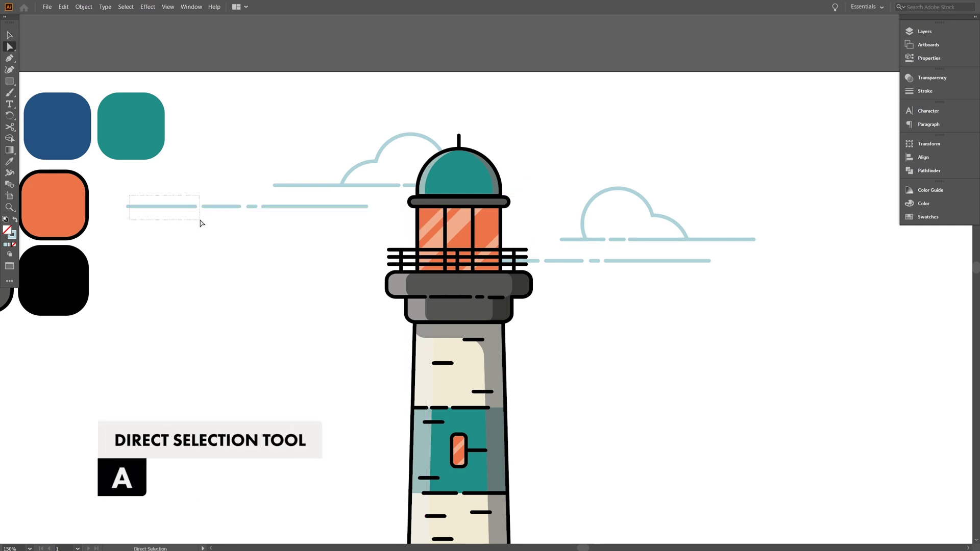
Draw a small circle with a rectangle over its lower half left of the railing, and trim them to a semicircle using the Shape Builder
{"action": "key", "text": "l"}
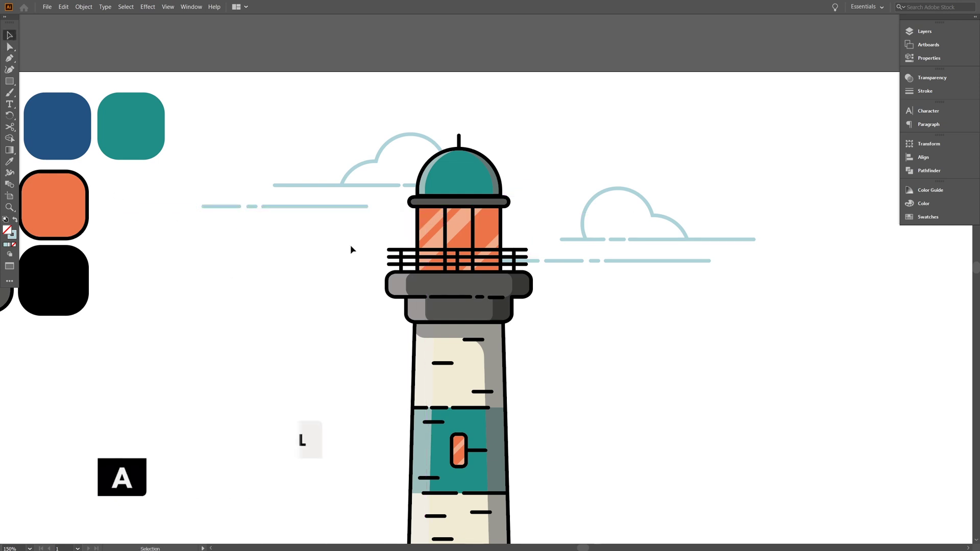
{"action": "mouse_move", "coordinate": [315, 243]}
{"action": "left_mouse_down"}
{"action": "mouse_move", "coordinate": [346, 261]}
{"action": "mouse_move", "coordinate": [278, 245]}
{"action": "left_mouse_up"}
{"action": "key", "text": "m"}
{"action": "key", "text": "v"}
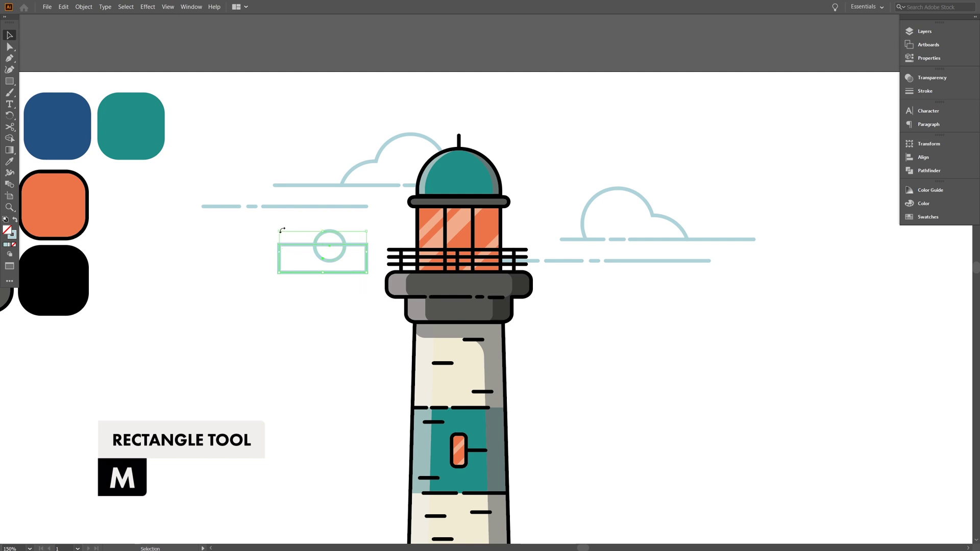
{"action": "left_click", "coordinate": [10, 138]}
{"action": "left_click_drag", "start_coordinate": [370, 288], "coordinate": [326, 254]}
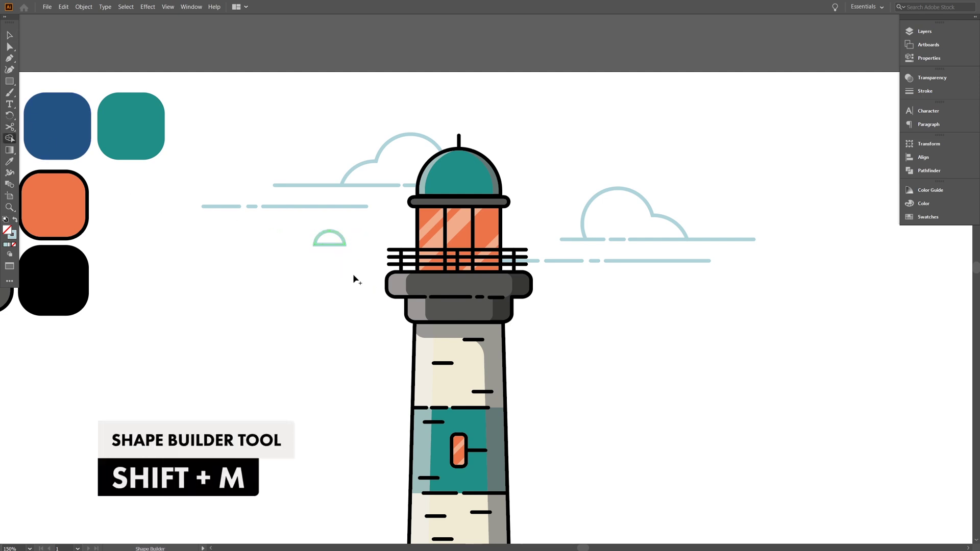
Remove the semicircle's flat edge and draw a broken three-segment baseline beneath the small arc
{"action": "key", "text": "p"}
{"action": "left_click", "coordinate": [325, 244]}
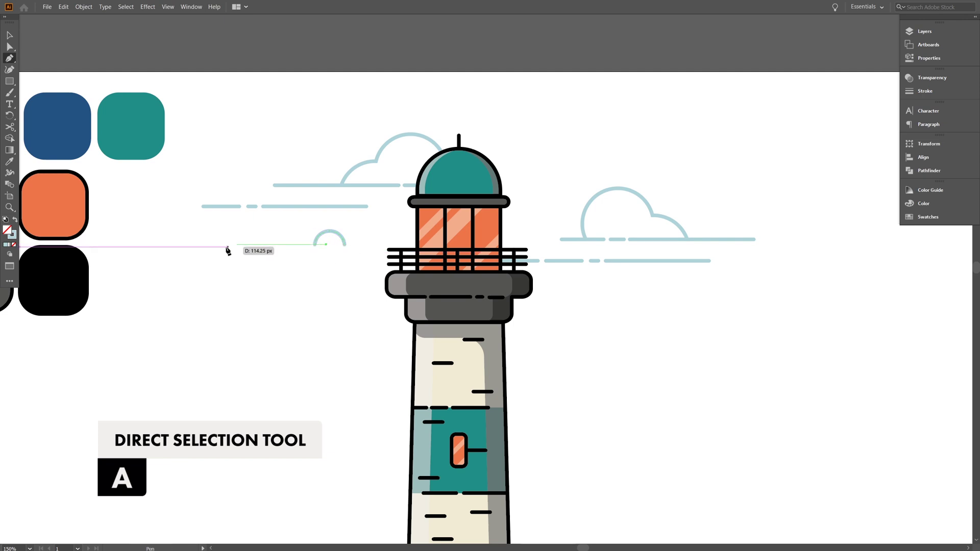
{"action": "left_click", "coordinate": [277, 246]}
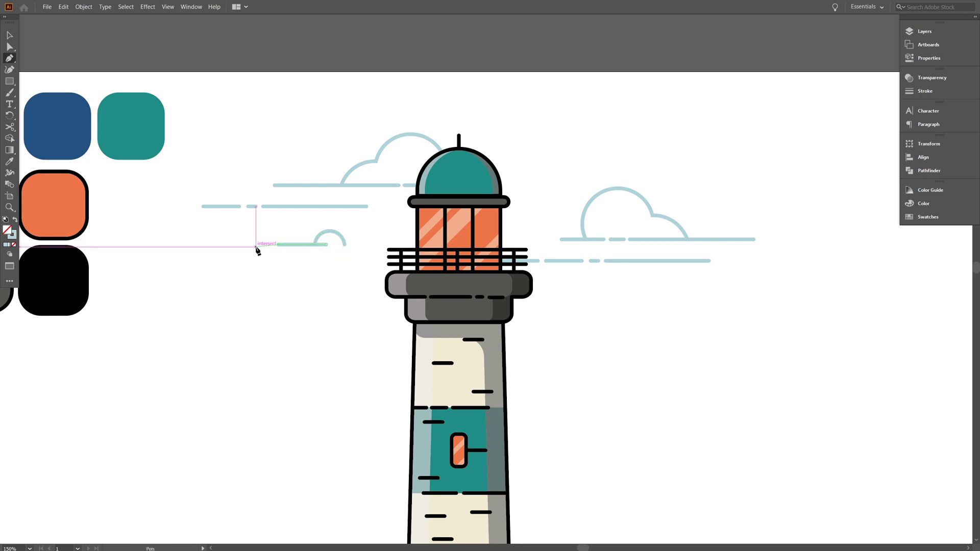
{"action": "left_click", "coordinate": [271, 246]}
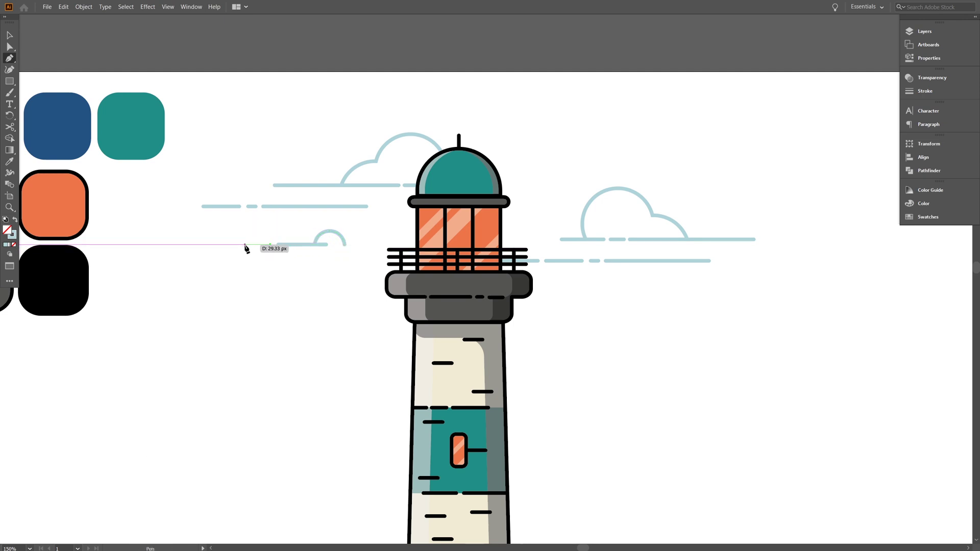
{"action": "left_click", "coordinate": [201, 245]}
{"action": "key", "text": "Escape"}
{"action": "left_click", "coordinate": [338, 245]}
{"action": "left_click", "coordinate": [354, 245]}
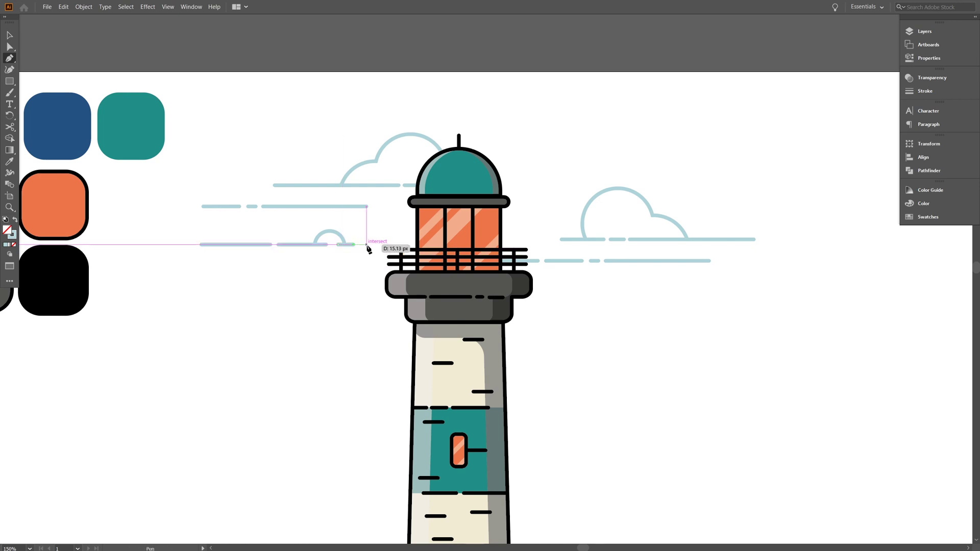
Group the small cloud with its baseline, shift it right to the railing, and copy it to the upper right of the dome
{"action": "key", "text": "v"}
{"action": "left_click_drag", "start_coordinate": [192, 227], "coordinate": [285, 247]}
{"action": "key", "text": "ctrl+g"}
{"action": "left_click_drag", "start_coordinate": [345, 239], "coordinate": [638, 154]}
Mirror the copied small cloud left to right and position it partly behind the dome's right side
{"action": "right_click", "coordinate": [638, 154]}
{"action": "mouse_move", "coordinate": [663, 239]}
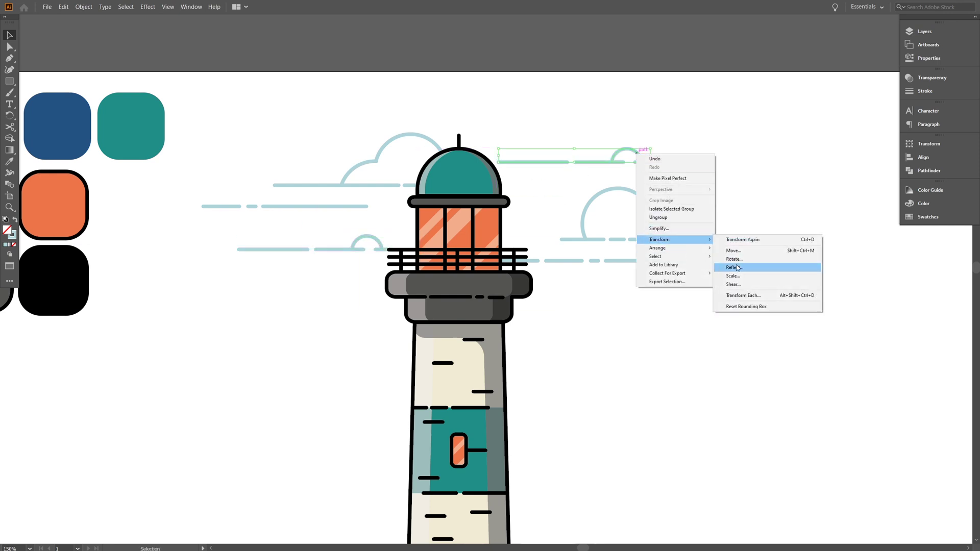
{"action": "left_click", "coordinate": [734, 267]}
{"action": "left_click", "coordinate": [728, 352]}
{"action": "mouse_move", "coordinate": [536, 167]}
{"action": "left_mouse_down"}
{"action": "mouse_move", "coordinate": [523, 171]}
{"action": "mouse_move", "coordinate": [536, 175]}
{"action": "mouse_move", "coordinate": [526, 181]}
{"action": "left_mouse_up"}
{"action": "left_click", "coordinate": [634, 289]}
Draw and group a short broken line right of the lantern room, and place a copy left of the gallery
{"action": "key", "text": "p"}
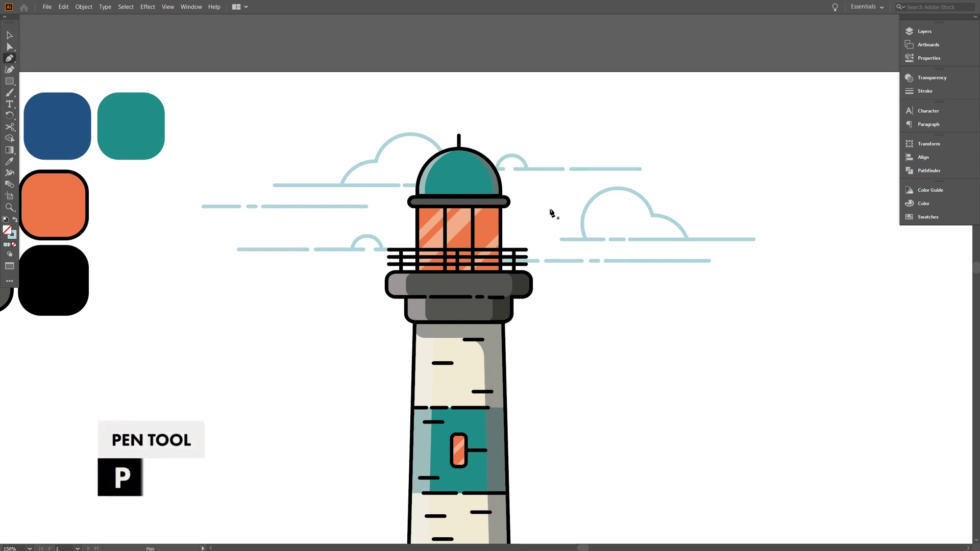
{"action": "left_click", "coordinate": [516, 209]}
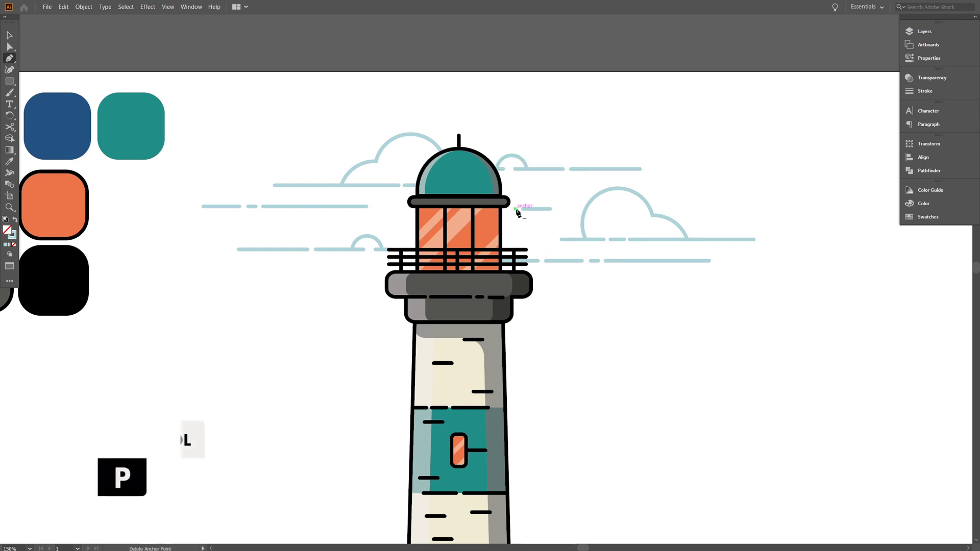
{"action": "left_click", "coordinate": [477, 209]}
{"action": "key", "text": "v"}
{"action": "left_click_drag", "start_coordinate": [534, 186], "coordinate": [513, 216]}
{"action": "key", "text": "ctrl+g"}
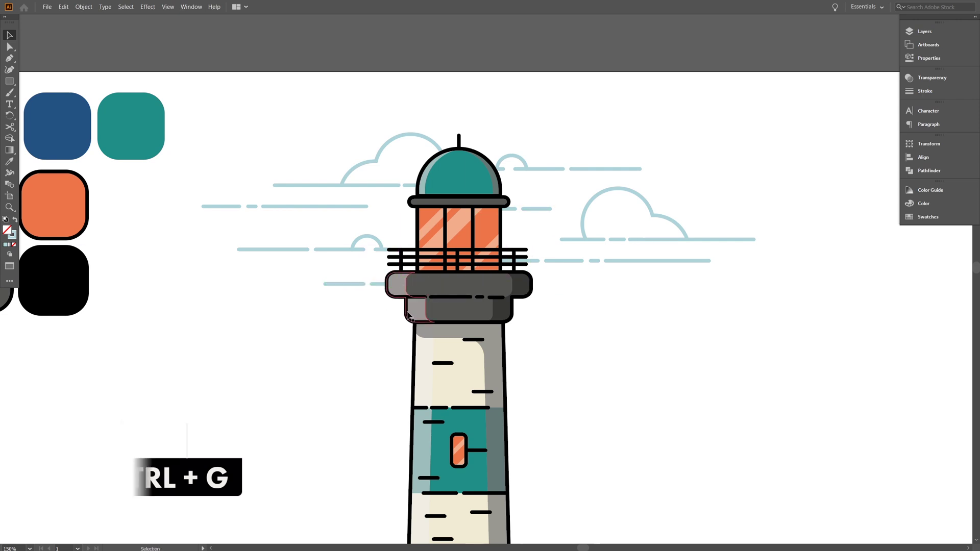
Shift the large cloud on the lighthouse's right side slightly further right
{"action": "scroll", "coordinate": [408, 317], "scroll_direction": "down", "scroll_amount": 2}
{"action": "scroll", "coordinate": [409, 317], "scroll_direction": "up", "scroll_amount": 1}
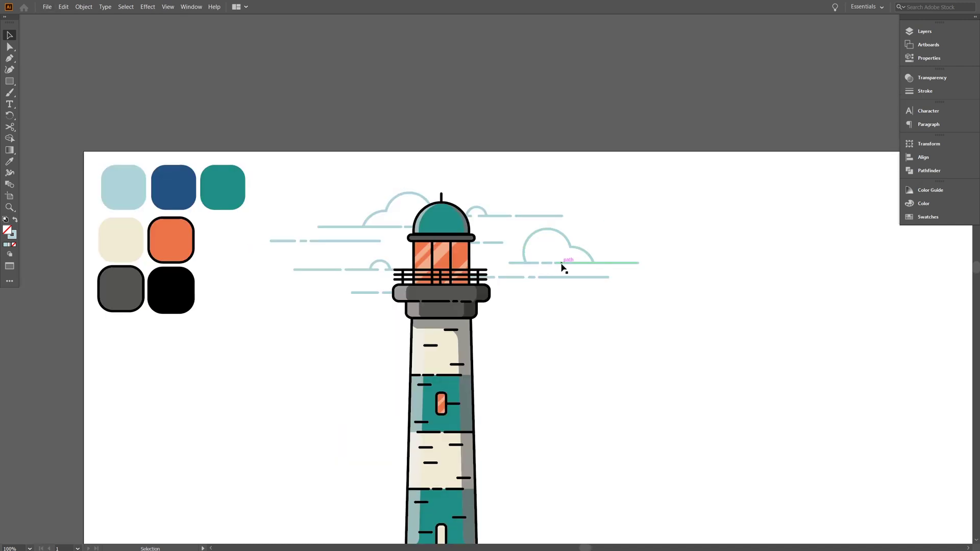
{"action": "left_click_drag", "start_coordinate": [561, 263], "coordinate": [574, 263]}
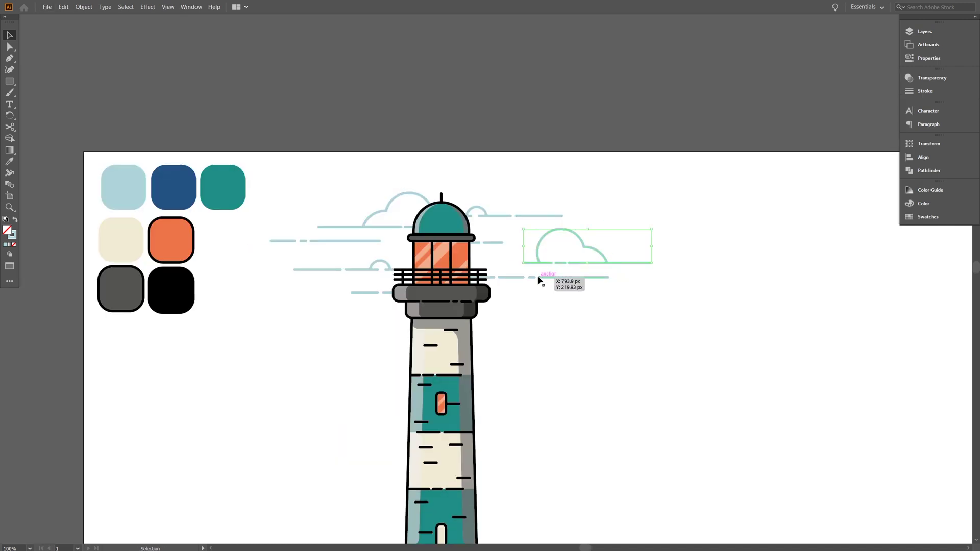
{"action": "left_click", "coordinate": [553, 307]}
Draw three overlapping circles right of the upper tower and a rectangle covering their lower halves
{"action": "scroll", "coordinate": [552, 309], "scroll_direction": "down", "scroll_amount": 2}
{"action": "scroll", "coordinate": [550, 283], "scroll_direction": "up", "scroll_amount": 3}
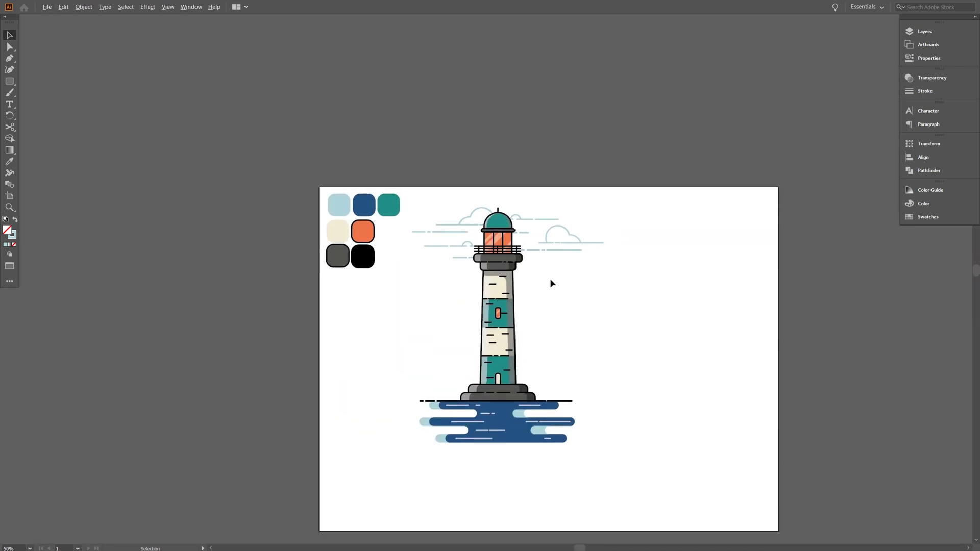
{"action": "key", "text": "l"}
{"action": "mouse_move", "coordinate": [525, 263]}
{"action": "left_mouse_down"}
{"action": "mouse_move", "coordinate": [552, 257]}
{"action": "mouse_move", "coordinate": [551, 270]}
{"action": "mouse_move", "coordinate": [505, 285]}
{"action": "left_mouse_up"}
{"action": "key", "text": "v"}
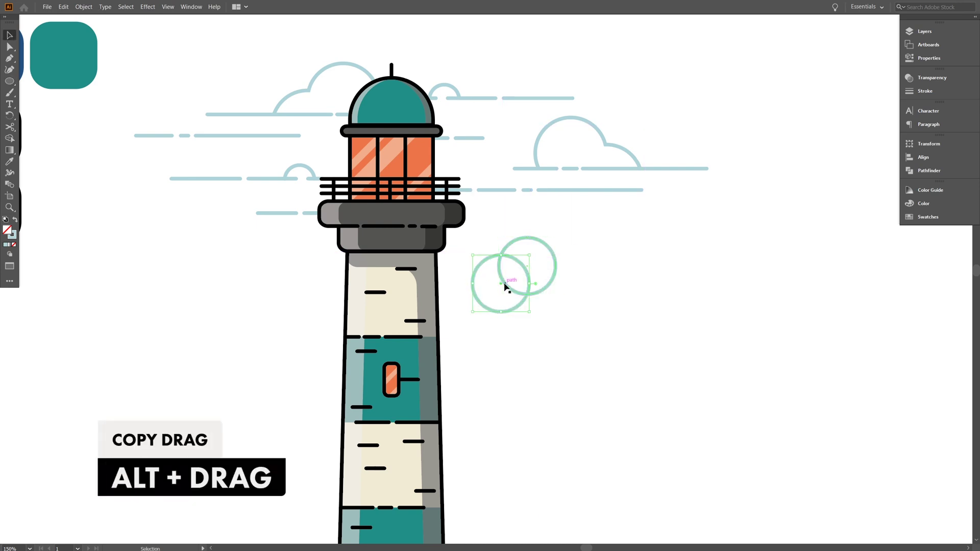
{"action": "left_click_drag", "start_coordinate": [568, 274], "coordinate": [565, 272]}
{"action": "key", "text": "m"}
{"action": "left_click_drag", "start_coordinate": [690, 372], "coordinate": [460, 267]}
{"action": "key", "text": "v"}
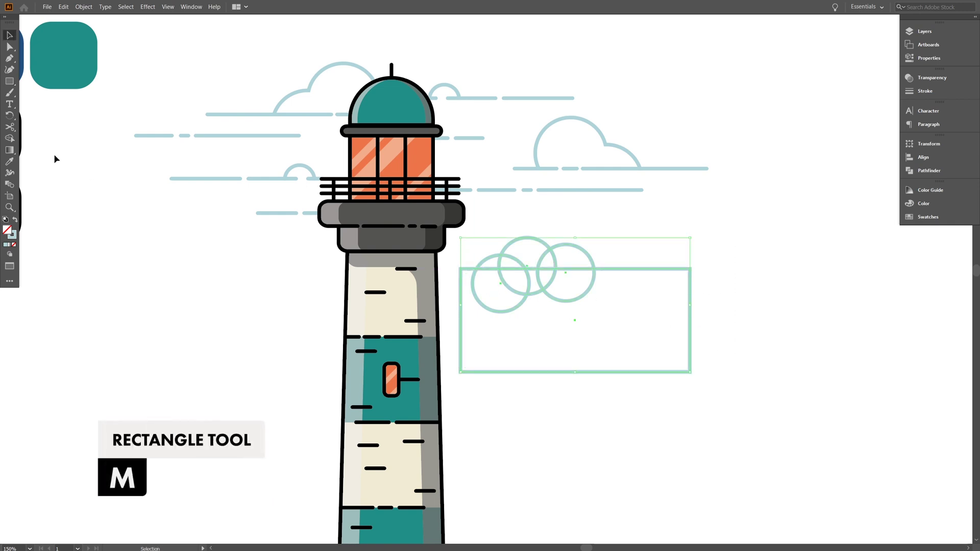
Trim the shapes below the rectangle's upper edge, unite the three arcs into a cloud, and delete its flat bottom edge
{"action": "key", "text": "shift+m"}
{"action": "left_click_drag", "start_coordinate": [699, 291], "coordinate": [525, 292]}
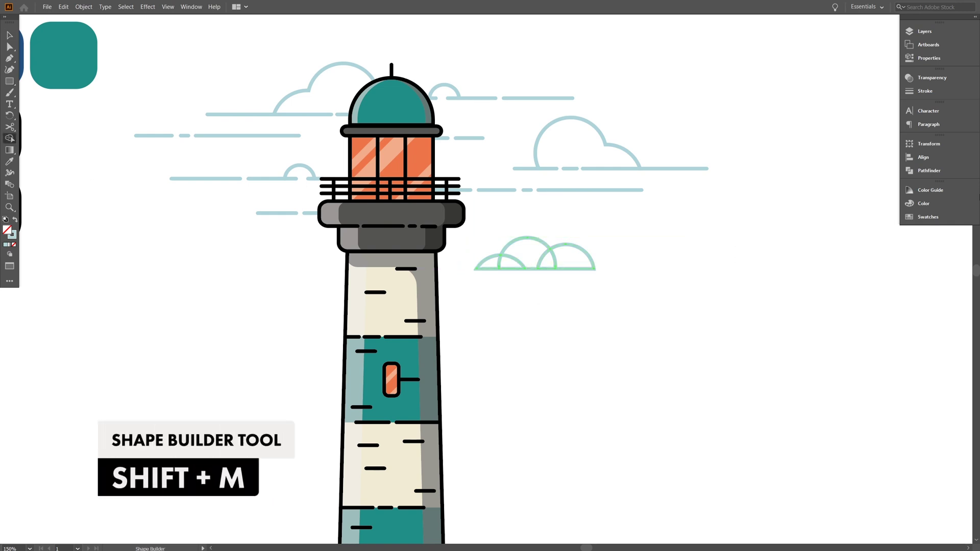
{"action": "left_click", "coordinate": [927, 173]}
{"action": "key", "text": "a"}
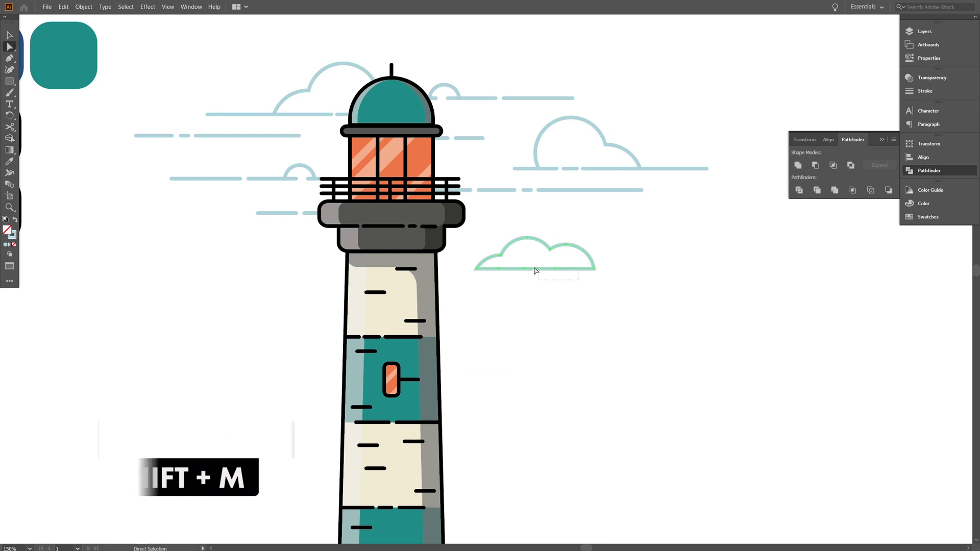
{"action": "left_click", "coordinate": [512, 269]}
{"action": "key", "text": "Delete"}
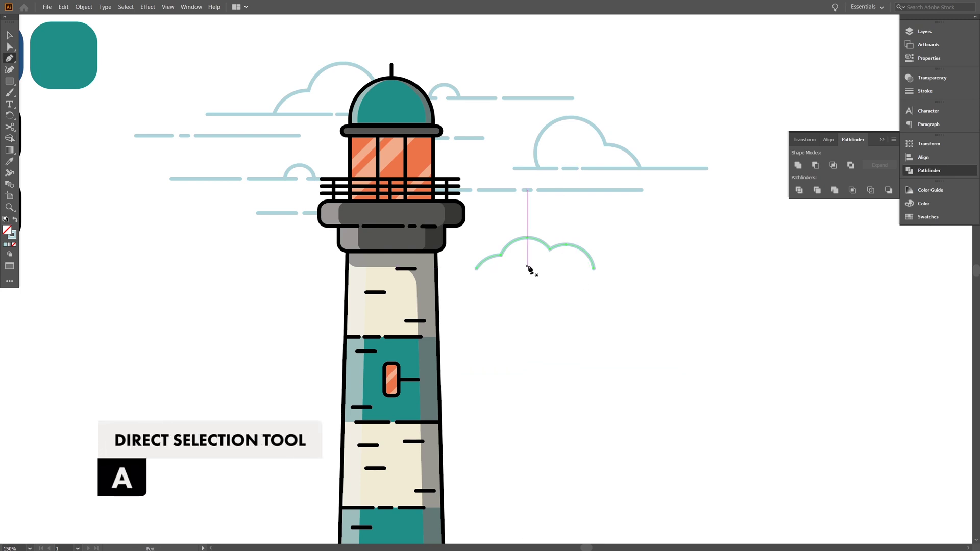
Draw a broken three-segment baseline beneath the new cloud, and move the grouped cloud slightly up and right
{"action": "left_click", "coordinate": [396, 269]}
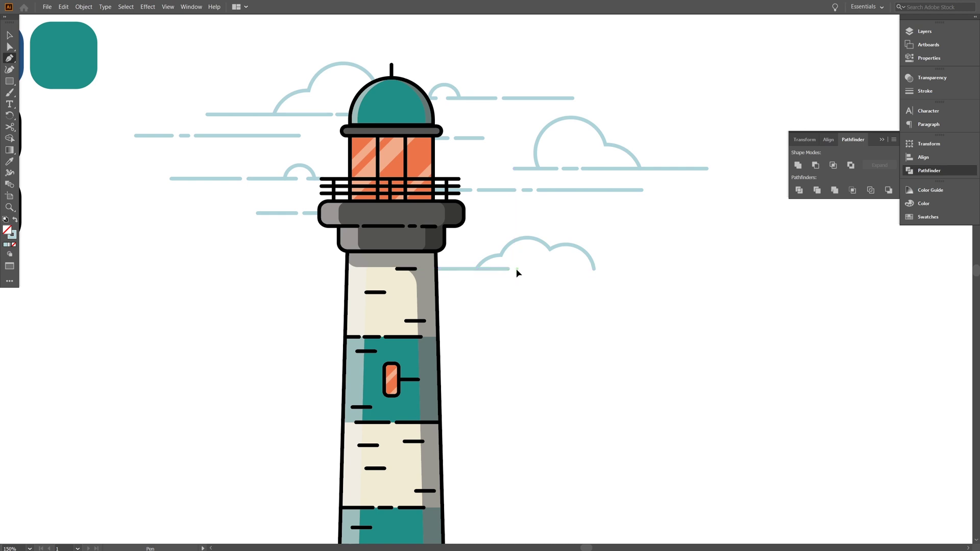
{"action": "left_click", "coordinate": [535, 269]}
{"action": "key", "text": "Escape"}
{"action": "left_click", "coordinate": [539, 269]}
{"action": "key", "text": "ctrl+g"}
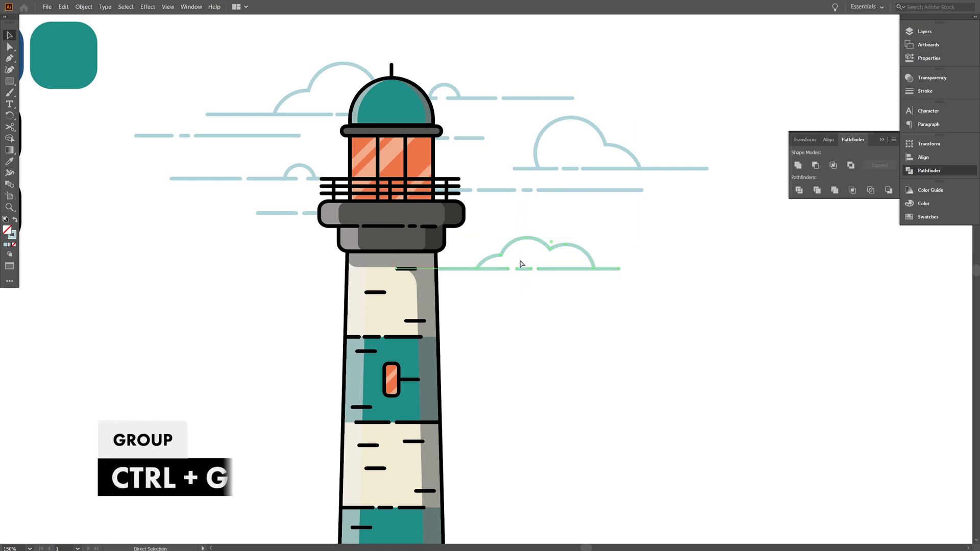
{"action": "left_click_drag", "start_coordinate": [535, 241], "coordinate": [567, 224]}
Draw a small light-blue quarter arc in the empty area left of the tower as a bird's wing
{"action": "scroll", "coordinate": [553, 341], "scroll_direction": "down", "scroll_amount": 2}
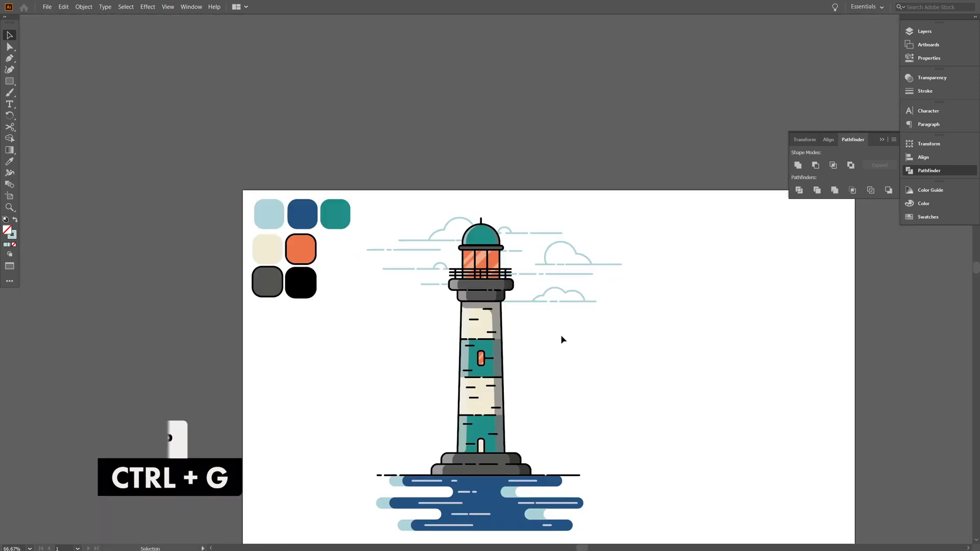
{"action": "left_click_drag", "start_coordinate": [565, 360], "coordinate": [599, 317]}
{"action": "scroll", "coordinate": [430, 325], "scroll_direction": "up", "scroll_amount": 2}
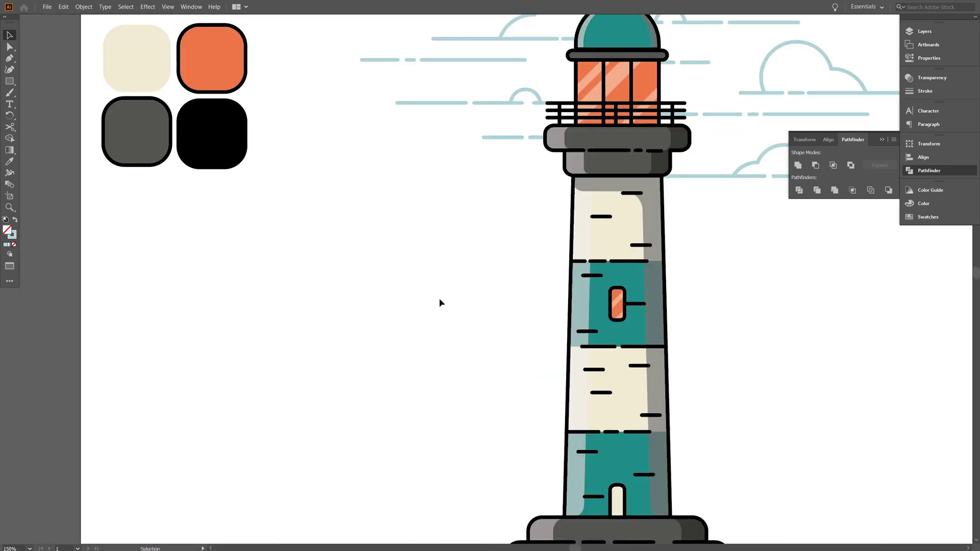
{"action": "left_click", "coordinate": [414, 256]}
{"action": "scroll", "coordinate": [421, 268], "scroll_direction": "up", "scroll_amount": 2}
{"action": "key", "text": "v"}
{"action": "left_click_drag", "start_coordinate": [453, 277], "coordinate": [385, 235]}
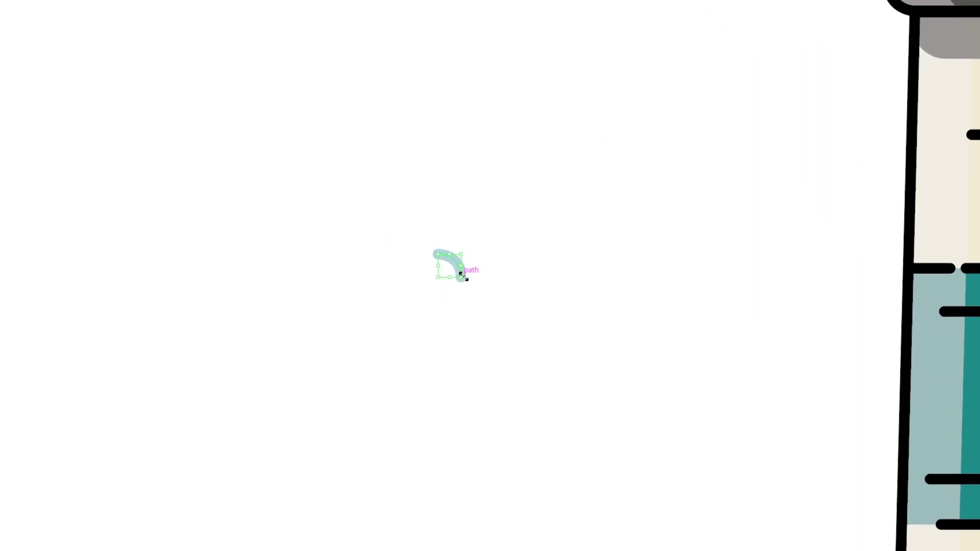
Duplicate the wing arc in place and reflect the duplicate across the vertical axis
{"action": "left_click", "coordinate": [118, 10]}
{"action": "mouse_move", "coordinate": [93, 10]}
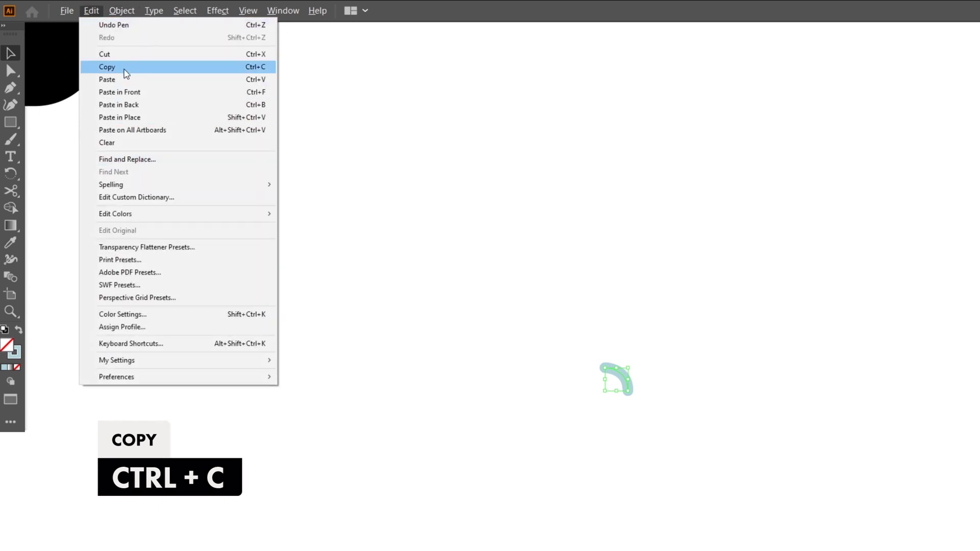
{"action": "left_click", "coordinate": [126, 74]}
{"action": "left_click", "coordinate": [91, 10]}
{"action": "left_click", "coordinate": [119, 117]}
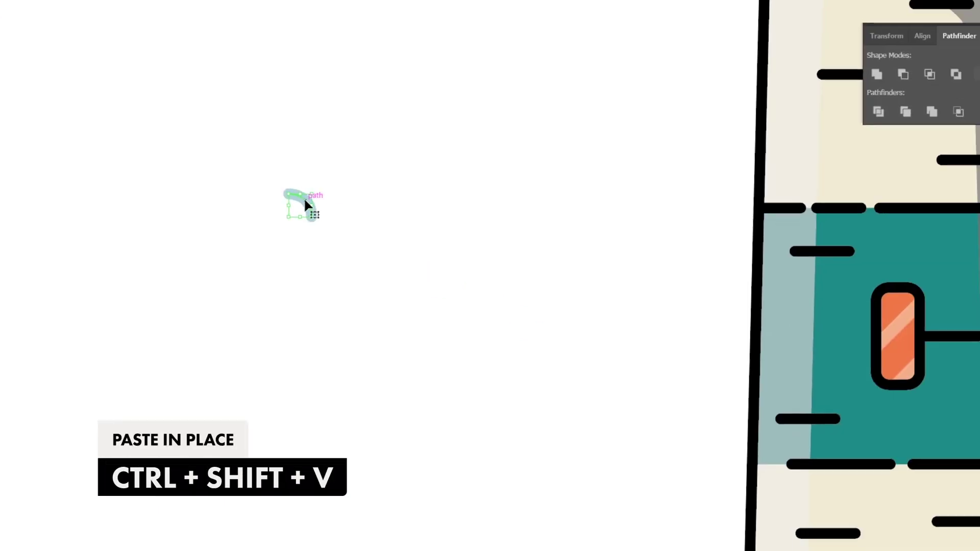
{"action": "right_click", "coordinate": [306, 204]}
{"action": "mouse_move", "coordinate": [378, 357]}
{"action": "left_click", "coordinate": [434, 399]}
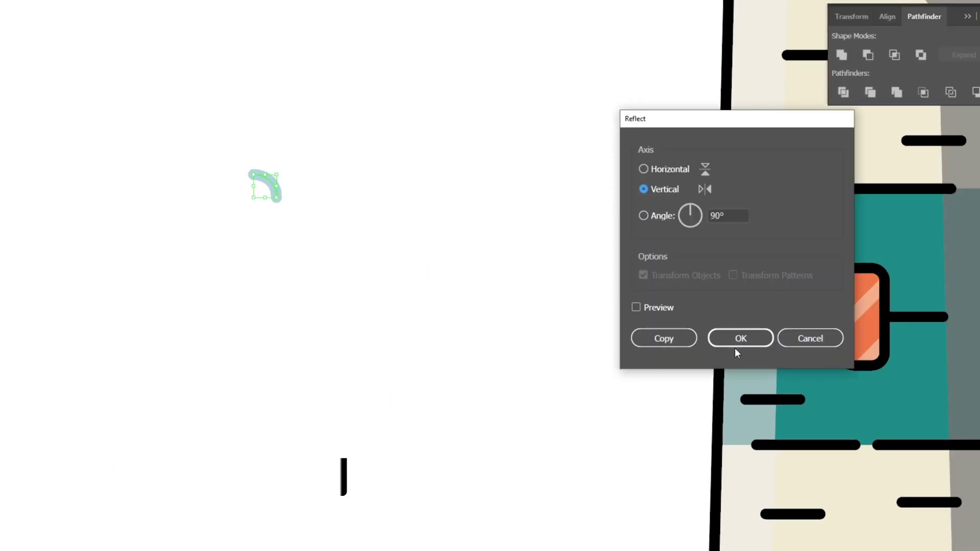
{"action": "left_click", "coordinate": [759, 341]}
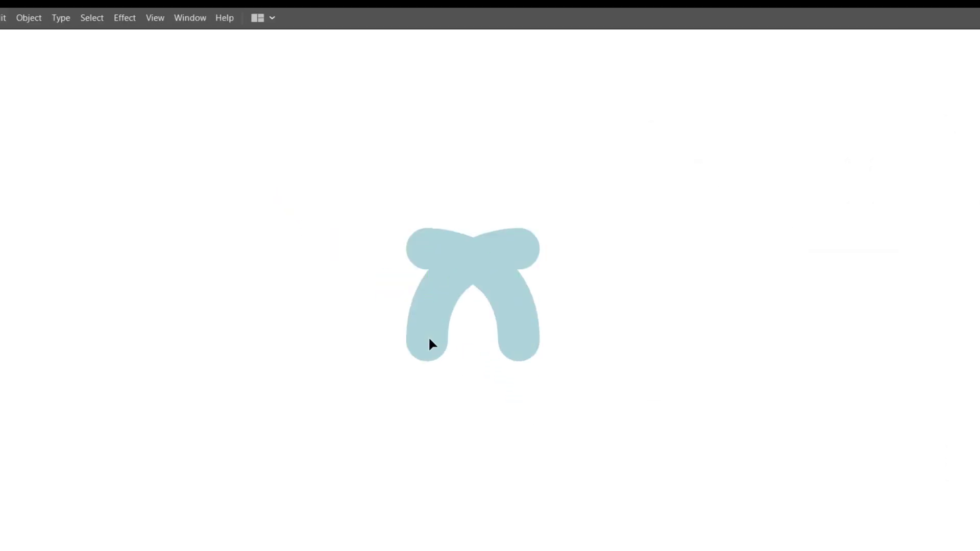
Move one wing so both arcs meet at their lower ends, and join and group them into a bird
{"action": "left_click_drag", "start_coordinate": [429, 339], "coordinate": [521, 342]}
{"action": "key", "text": "ctrl+j"}
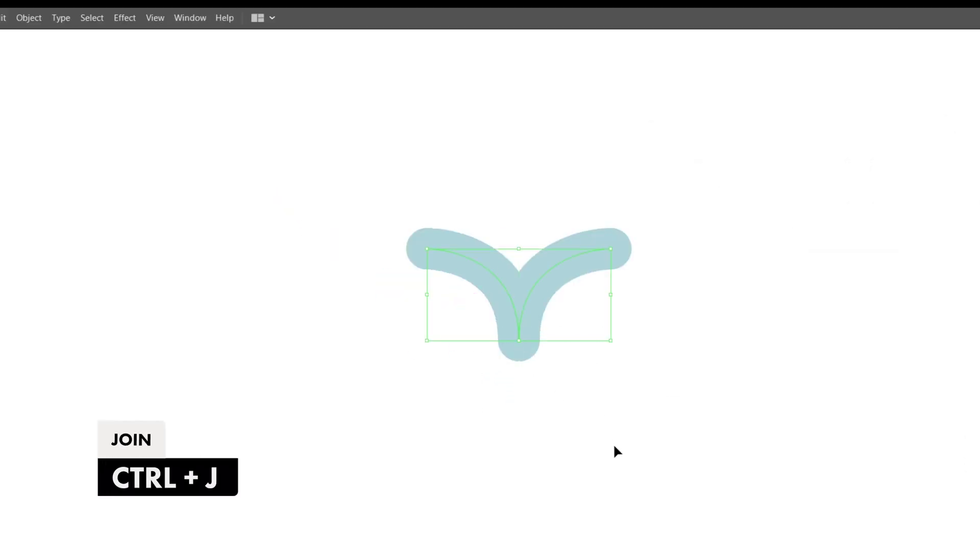
{"action": "left_click_drag", "start_coordinate": [679, 368], "coordinate": [327, 171]}
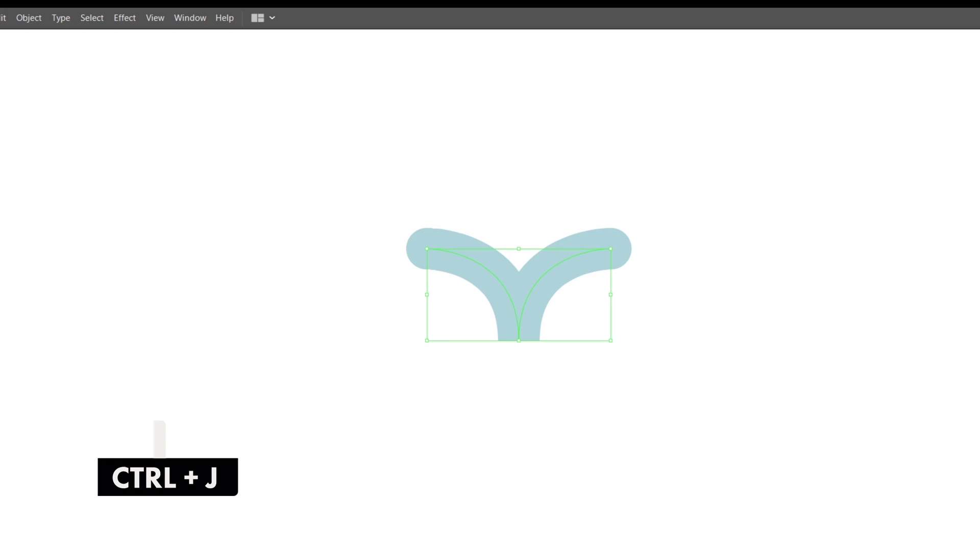
{"action": "key", "text": "ctrl+g"}
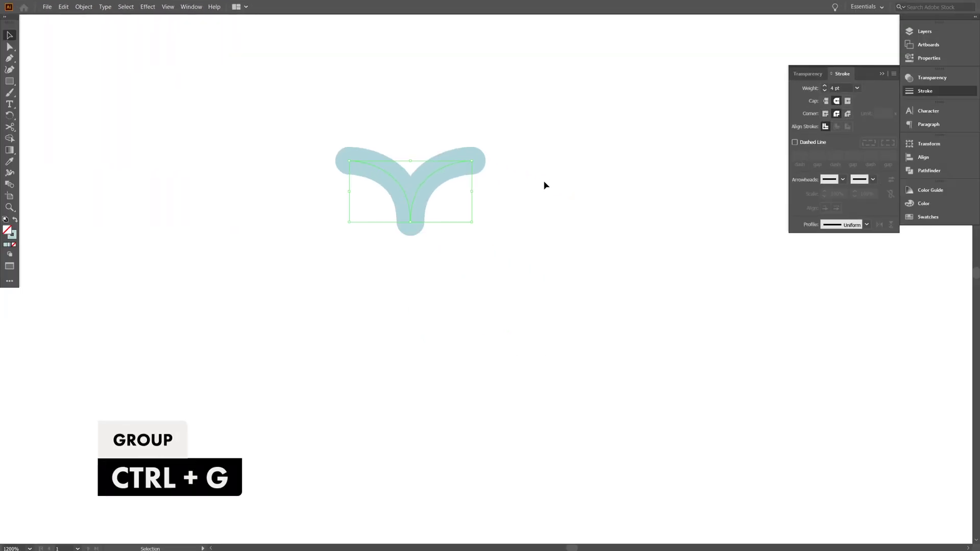
{"action": "left_click", "coordinate": [544, 185]}
Tilt the bird slightly counterclockwise and place it left of the tower, level with the upper teal band
{"action": "scroll", "coordinate": [526, 214], "scroll_direction": "down", "scroll_amount": 5}
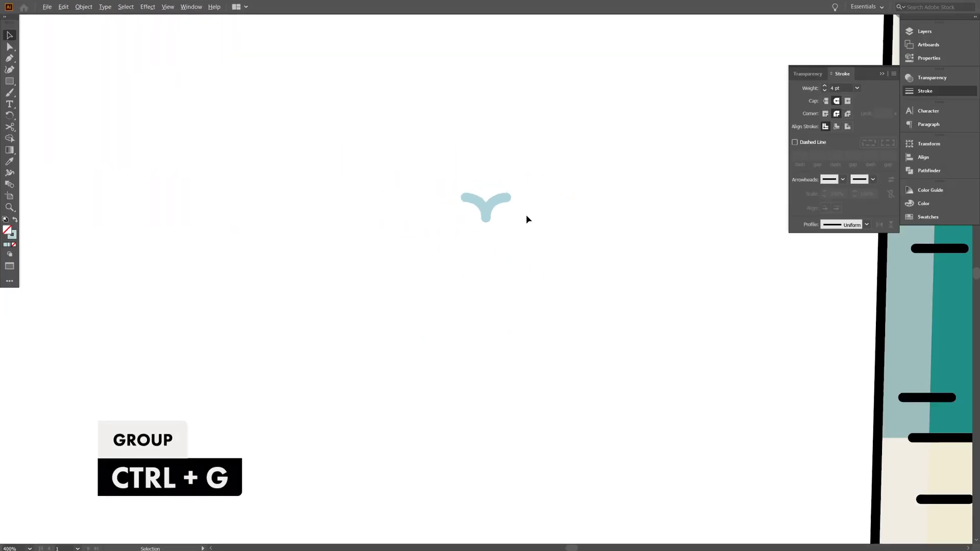
{"action": "left_click_drag", "start_coordinate": [492, 227], "coordinate": [423, 206]}
{"action": "left_click", "coordinate": [372, 210]}
{"action": "left_click_drag", "start_coordinate": [466, 272], "coordinate": [350, 196]}
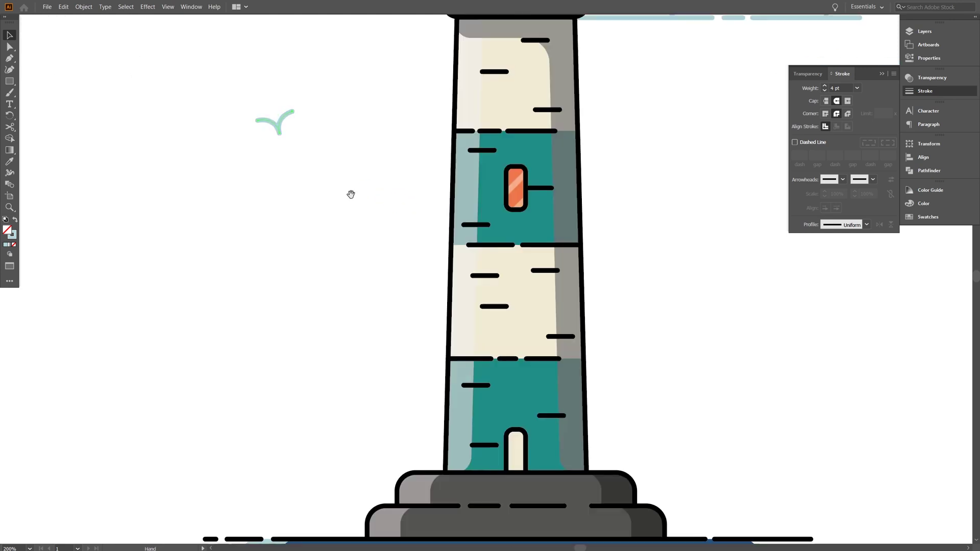
{"action": "scroll", "coordinate": [350, 196], "scroll_direction": "down", "scroll_amount": 1}
{"action": "left_click_drag", "start_coordinate": [299, 145], "coordinate": [341, 160]}
Place two copies of the bird right of the tower, one near the lower cream band and one higher up
{"action": "left_click_drag", "start_coordinate": [341, 160], "coordinate": [600, 215], "text": "alt"}
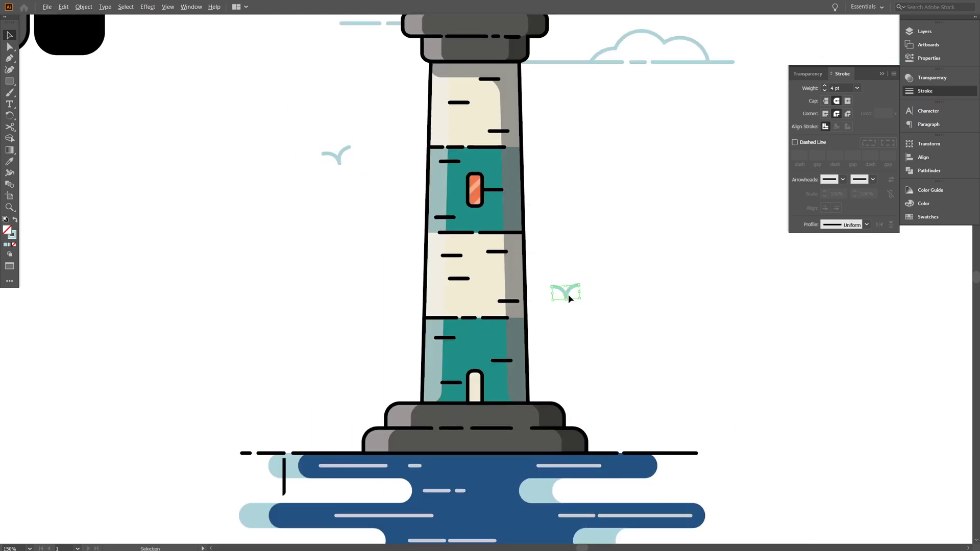
{"action": "left_click_drag", "start_coordinate": [568, 297], "coordinate": [600, 201], "text": "alt"}
{"action": "mouse_move", "coordinate": [619, 206]}
{"action": "left_mouse_down"}
{"action": "mouse_move", "coordinate": [613, 217]}
{"action": "mouse_move", "coordinate": [621, 213]}
{"action": "left_mouse_up"}
Recolor the outlines of all three birds black by sampling with the Eyedropper tool
{"action": "scroll", "coordinate": [630, 209], "scroll_direction": "down", "scroll_amount": 2}
{"action": "left_click_drag", "start_coordinate": [710, 174], "coordinate": [638, 228]}
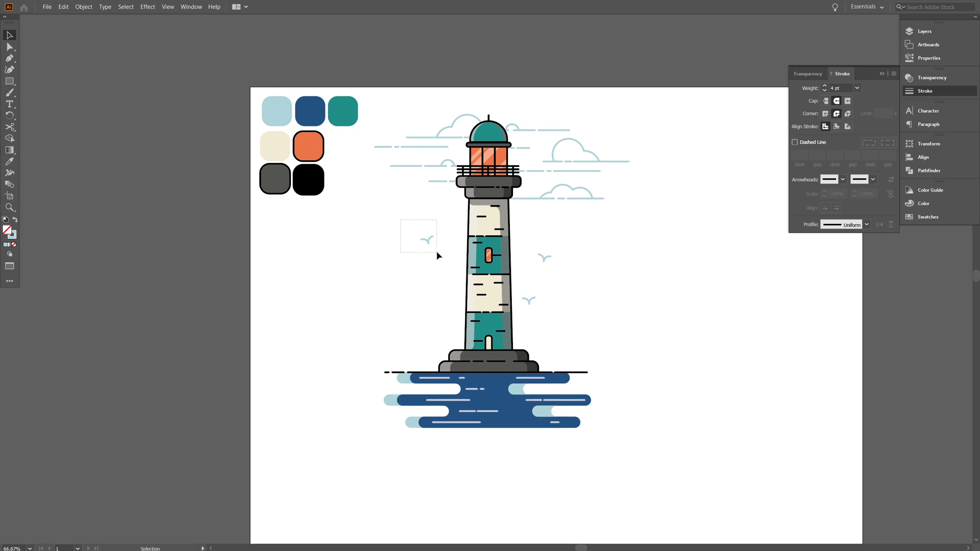
{"action": "key", "text": "i"}
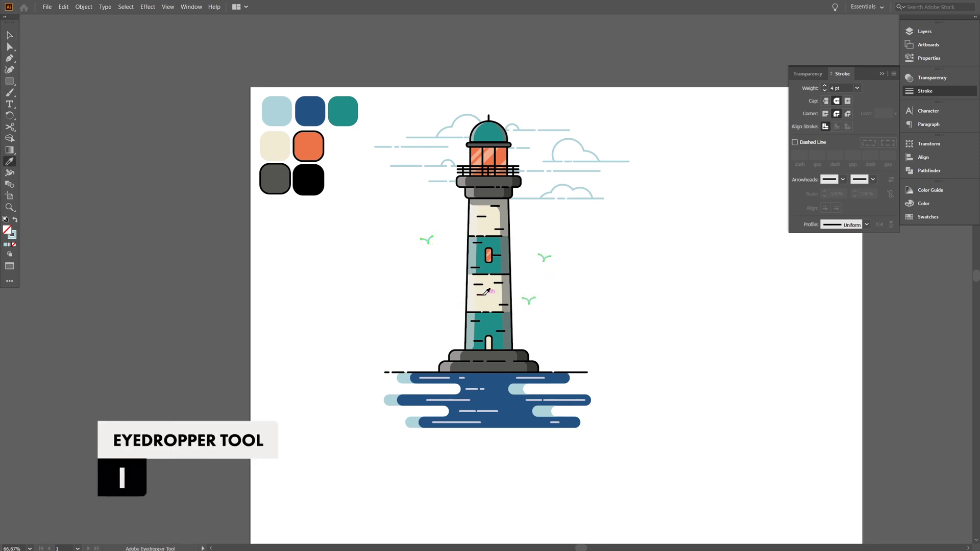
{"action": "key", "text": "v"}
{"action": "left_click", "coordinate": [414, 285]}
{"action": "left_click_drag", "start_coordinate": [525, 253], "coordinate": [524, 253]}
{"action": "left_click_drag", "start_coordinate": [398, 224], "coordinate": [432, 254]}
{"action": "left_click", "coordinate": [836, 113]}
{"action": "left_click", "coordinate": [692, 277]}
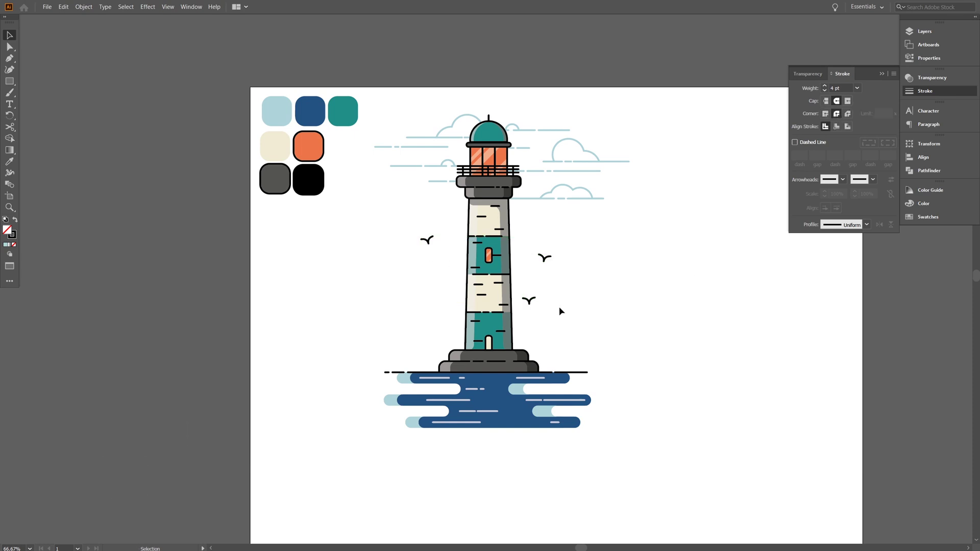